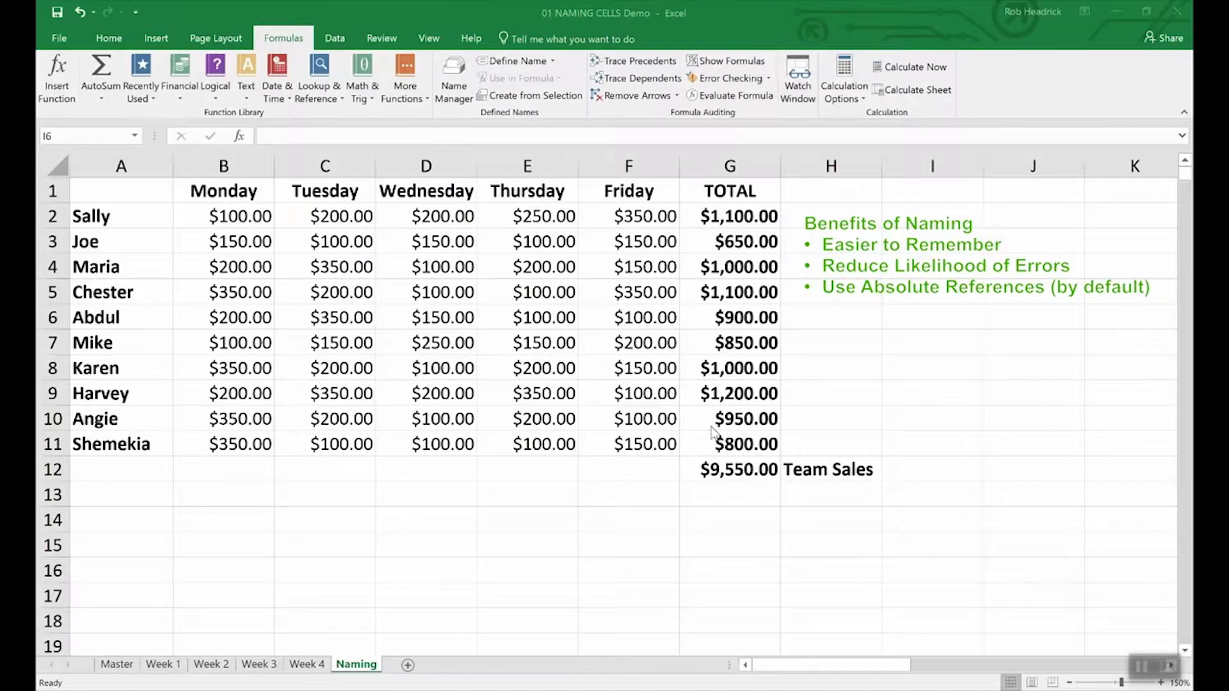
# - Name the grand total cell G12 (=SUM(G2:G11), $9,550.00) Team_Sales and check it in the Name Box
pyautogui.click(739, 471)
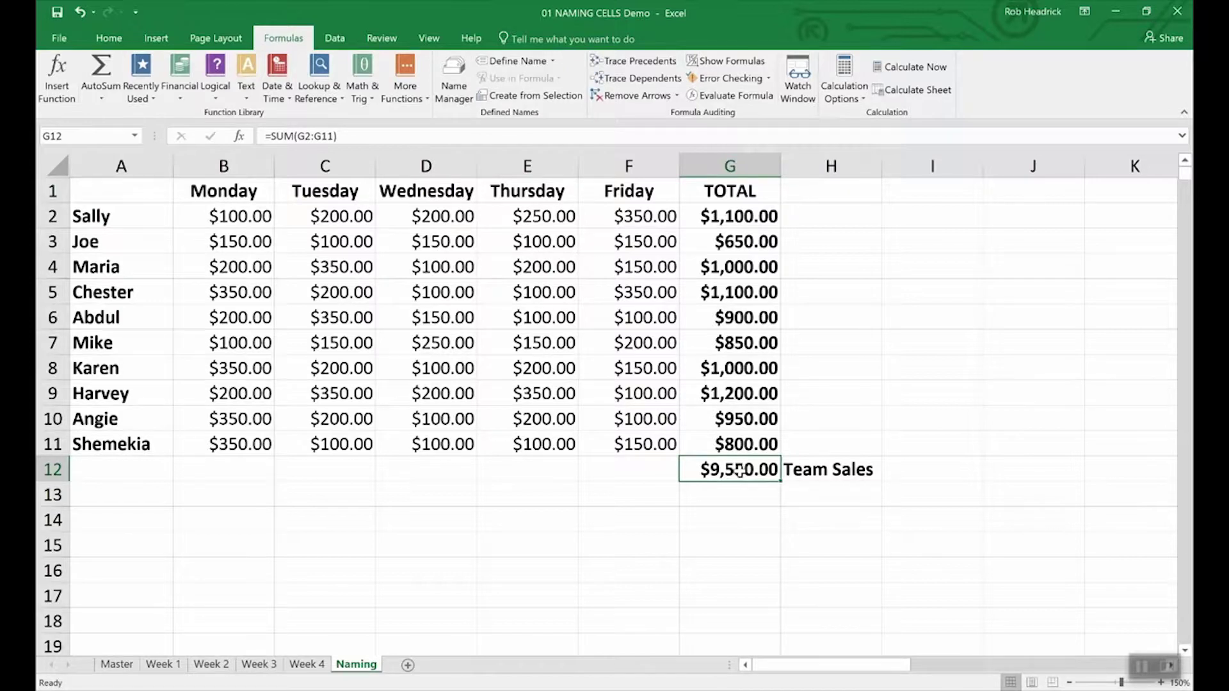
pyautogui.rightClick(739, 472)
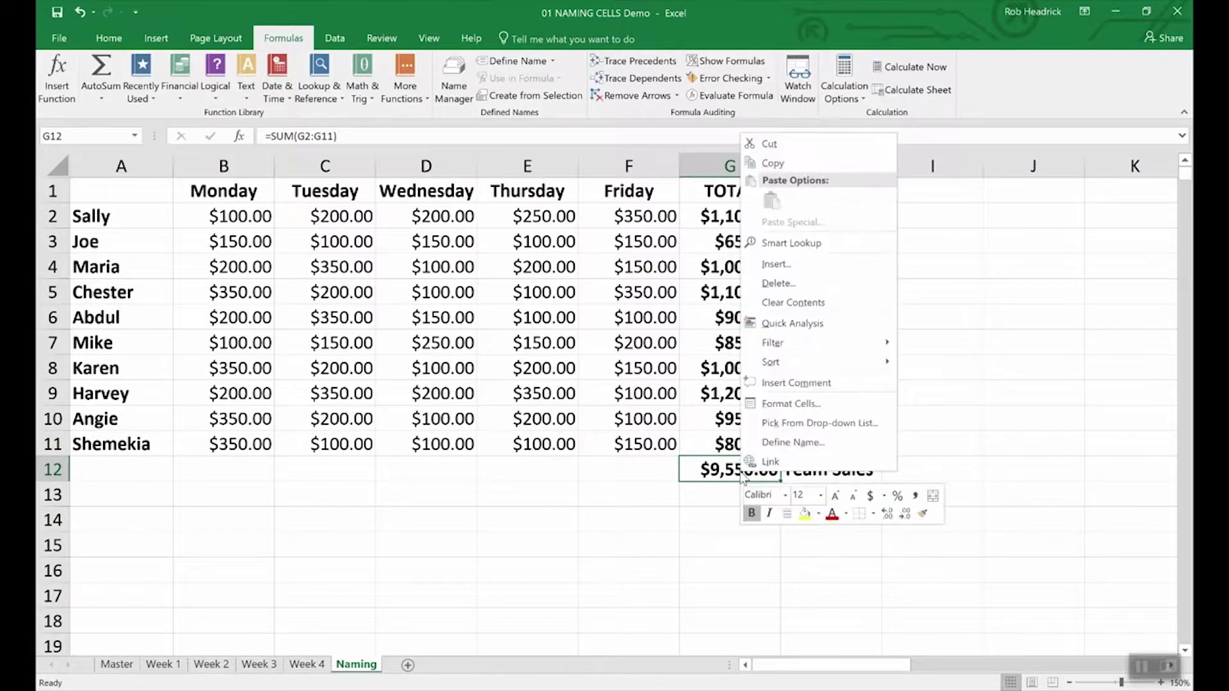
pyautogui.click(772, 444)
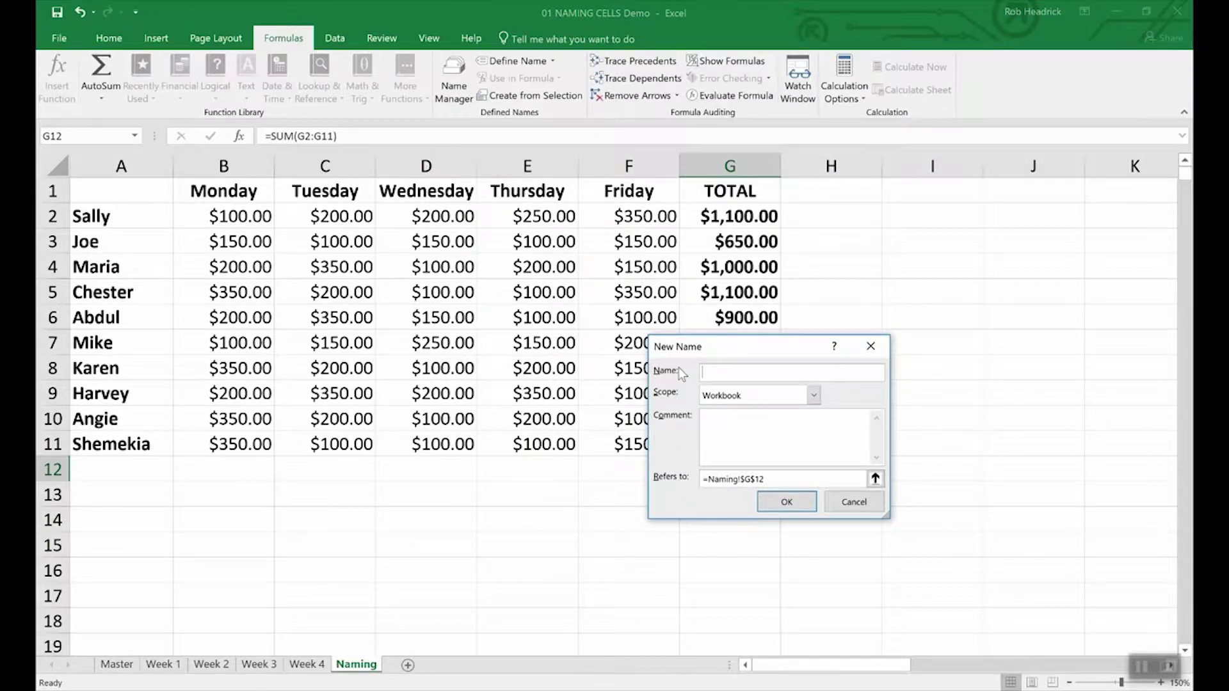
pyautogui.write('Team_Sales')
pyautogui.click(808, 505)
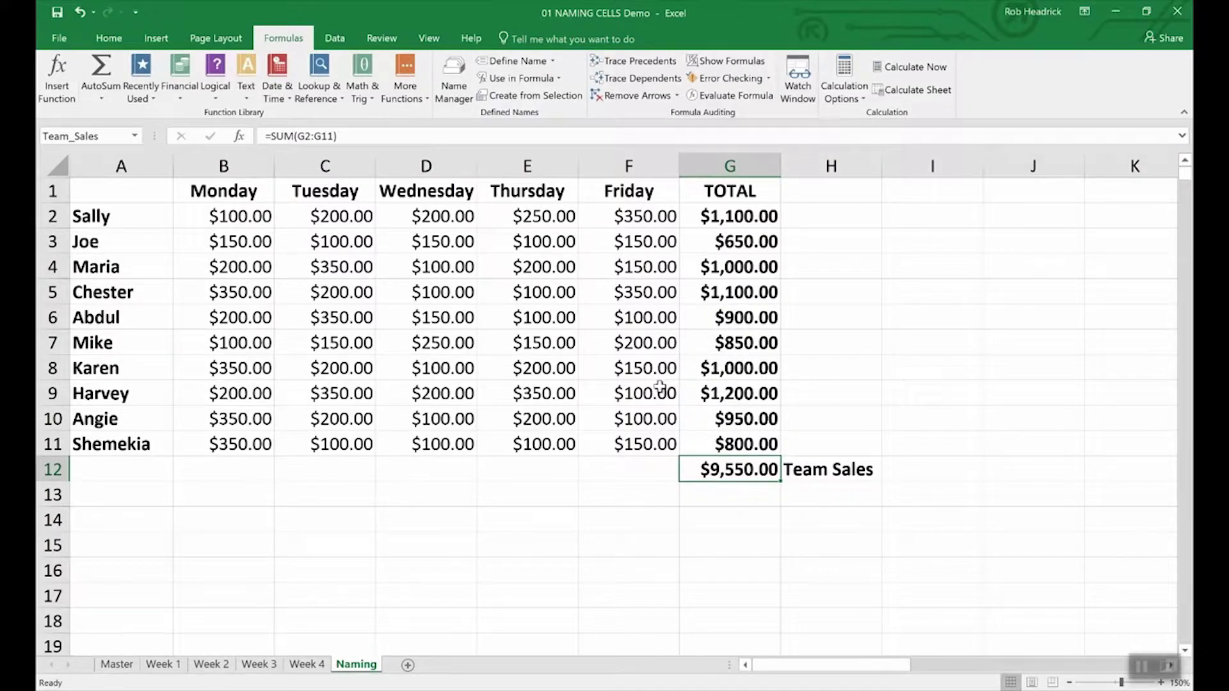
pyautogui.click(106, 137)
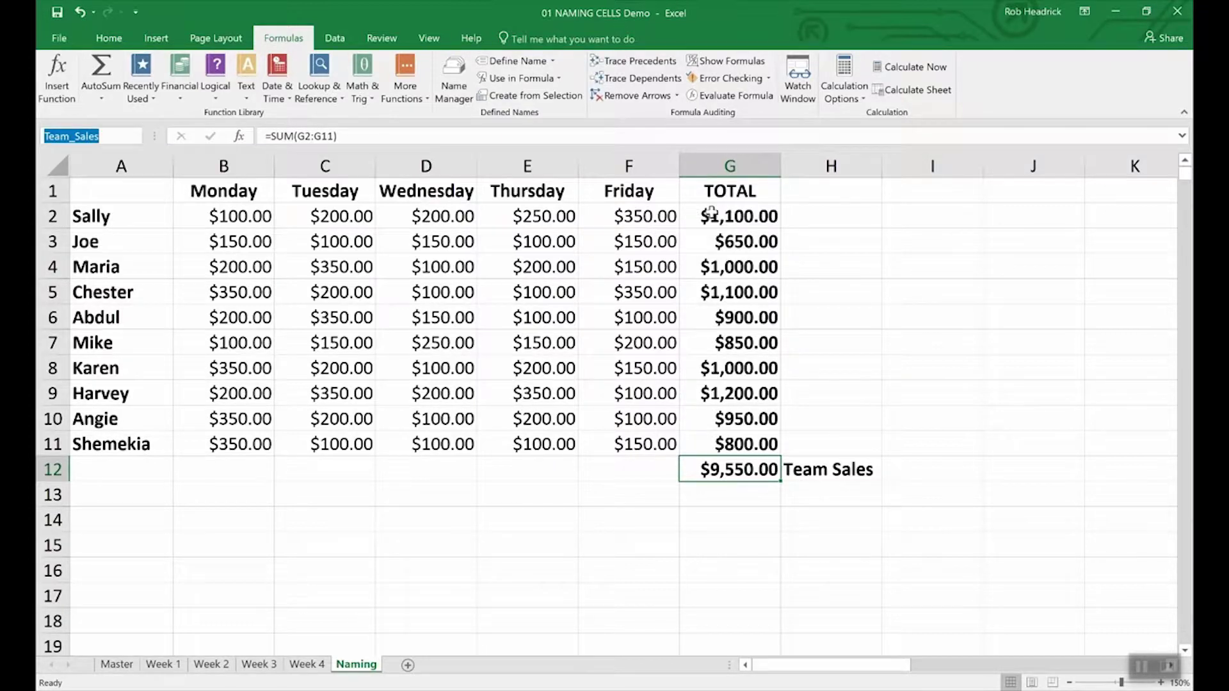
# - Select the TOTAL cells G2:G11 and name them Rep_Sales through the Name Box
pyautogui.click(744, 216)
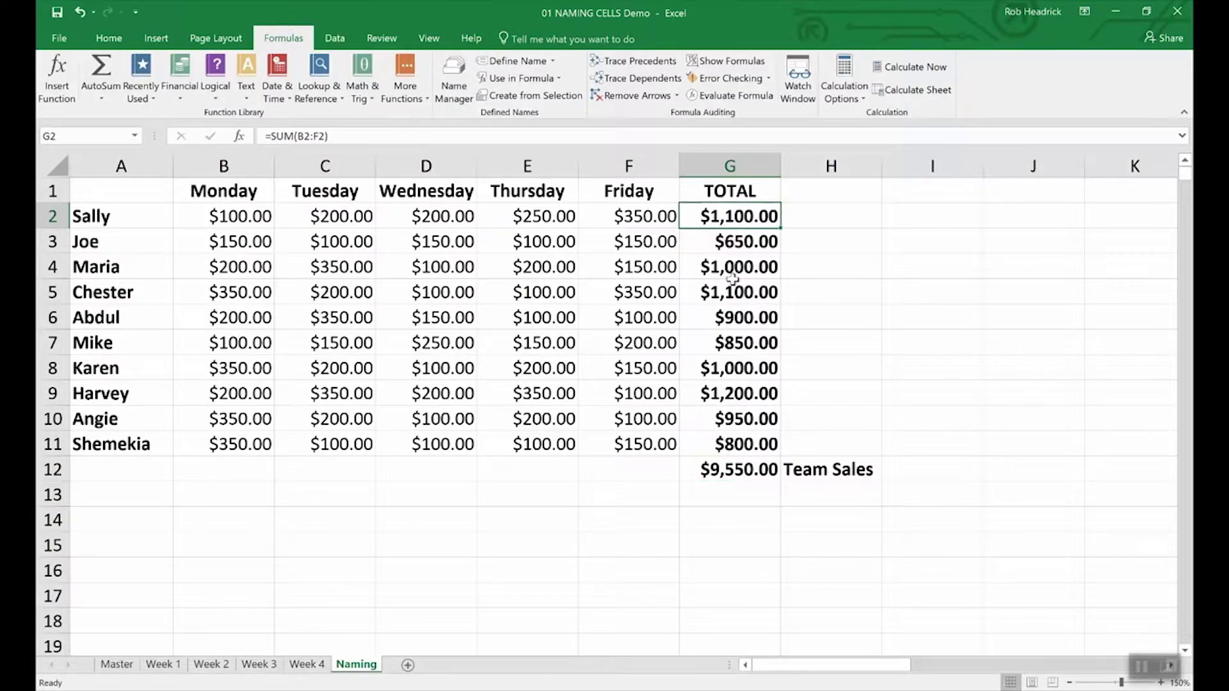
pyautogui.moveTo(721, 219); pyautogui.dragTo(710, 447)
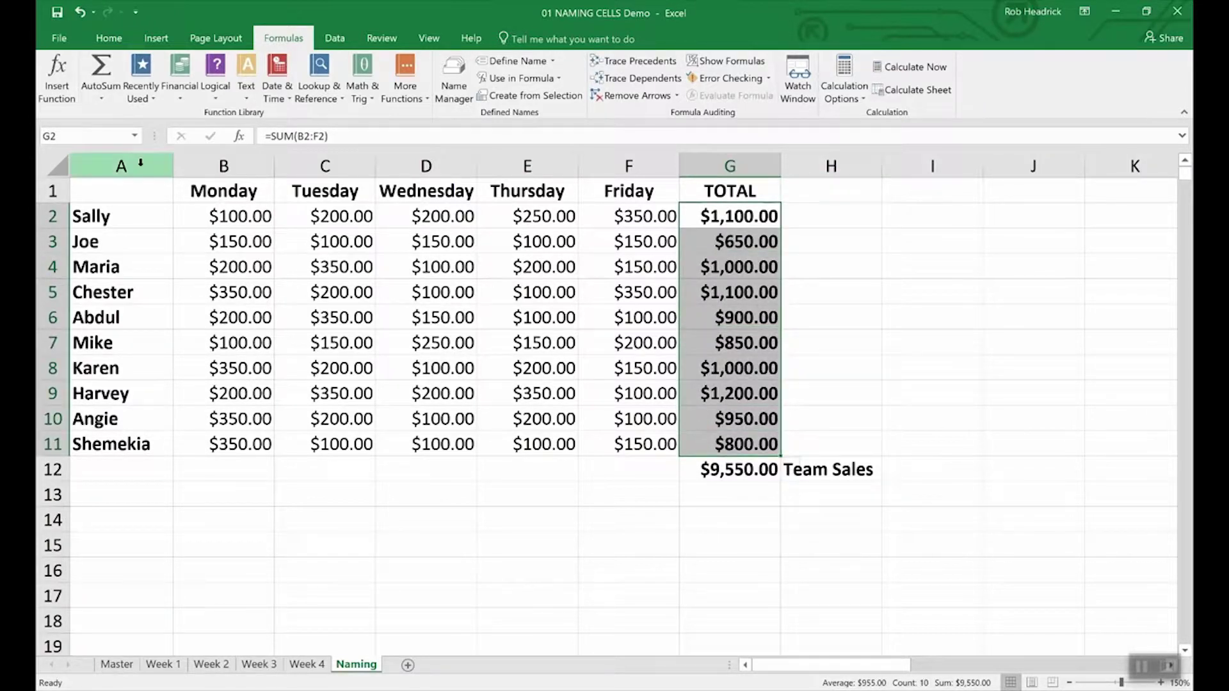
pyautogui.click(95, 135)
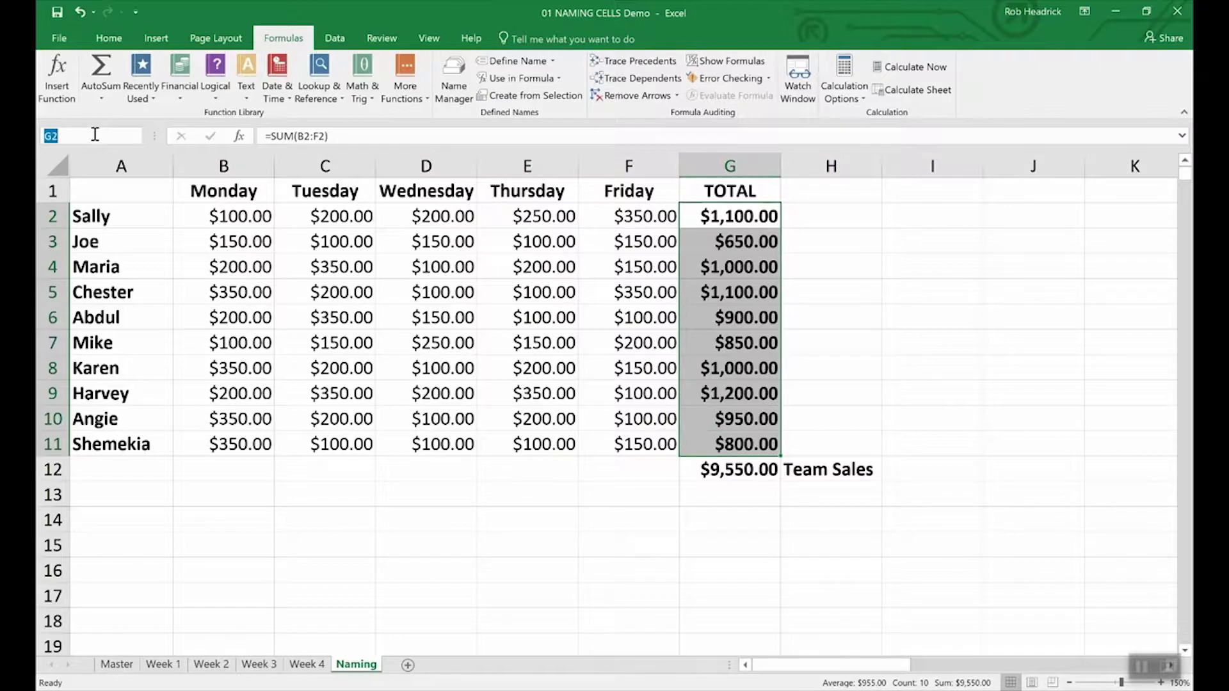
pyautogui.write('Rep_Sales')
pyautogui.press('Return')
# - Enter =SUM(Rep_Sales) in G13 to show $9,550.00, then review the defined names
pyautogui.click(727, 498)
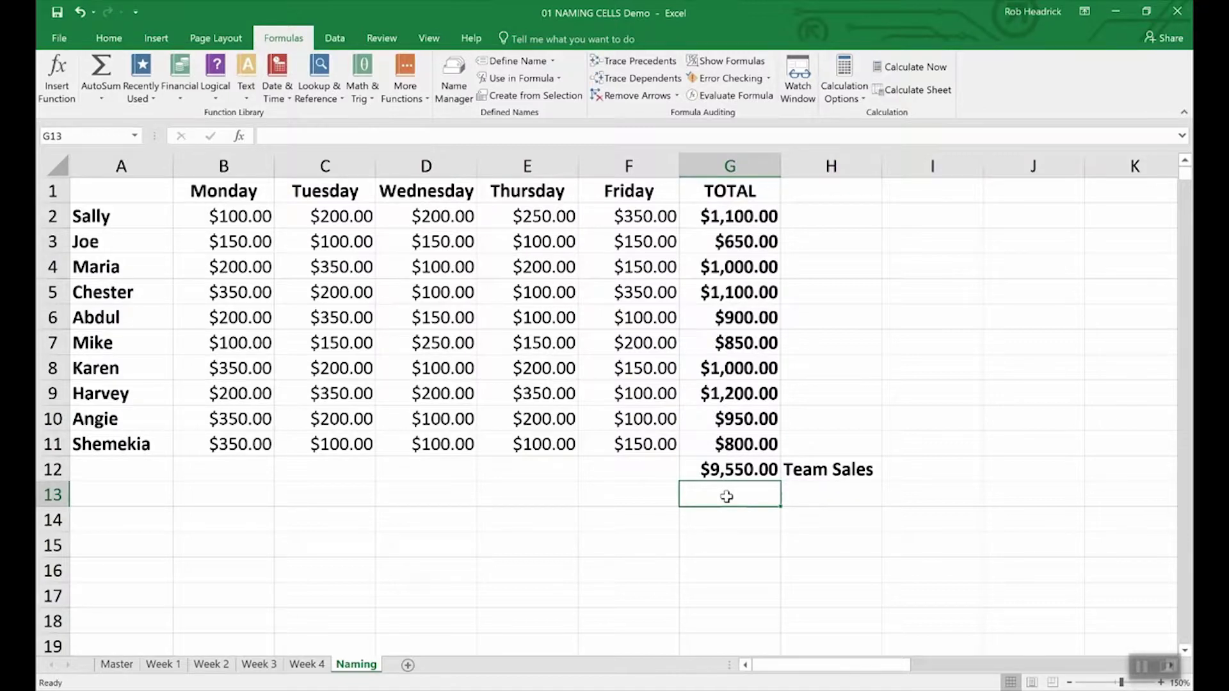
pyautogui.write('=')
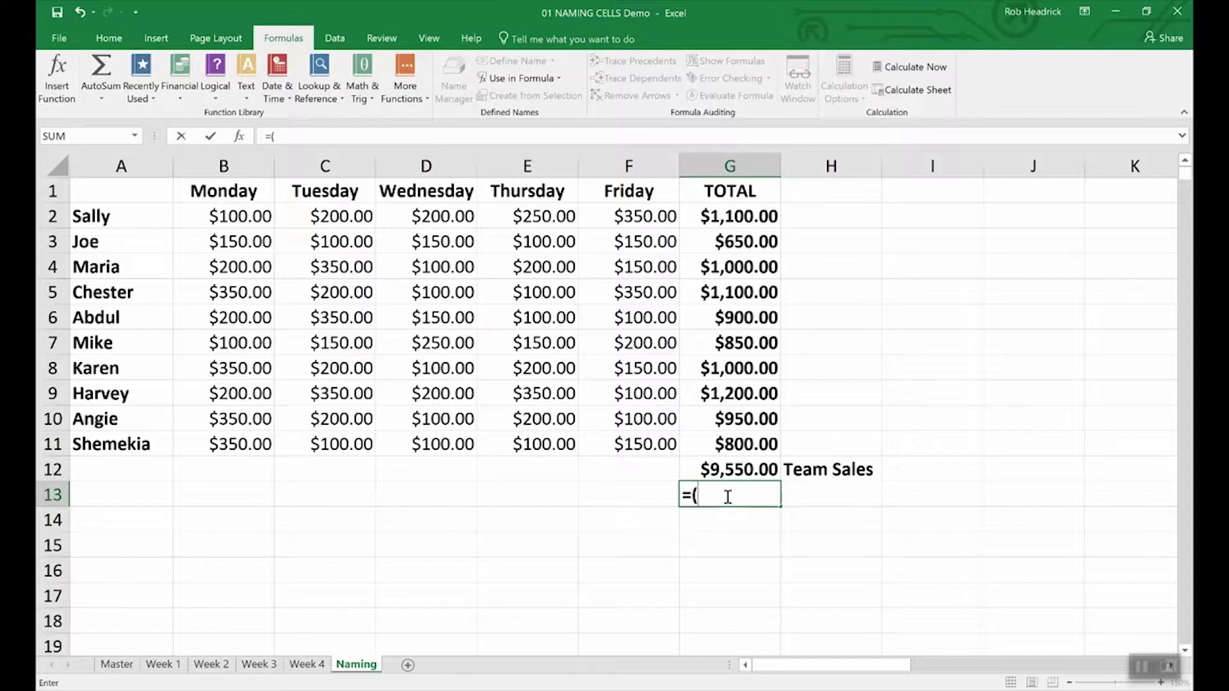
pyautogui.write('Sum')
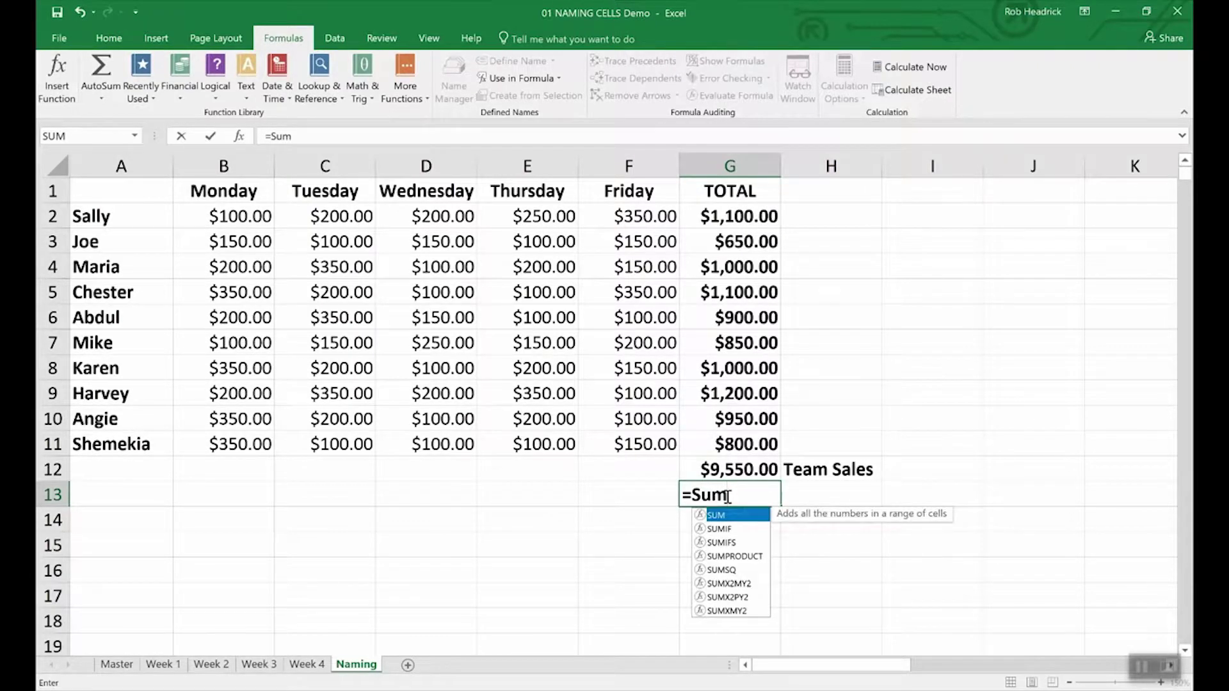
pyautogui.write('(Re')
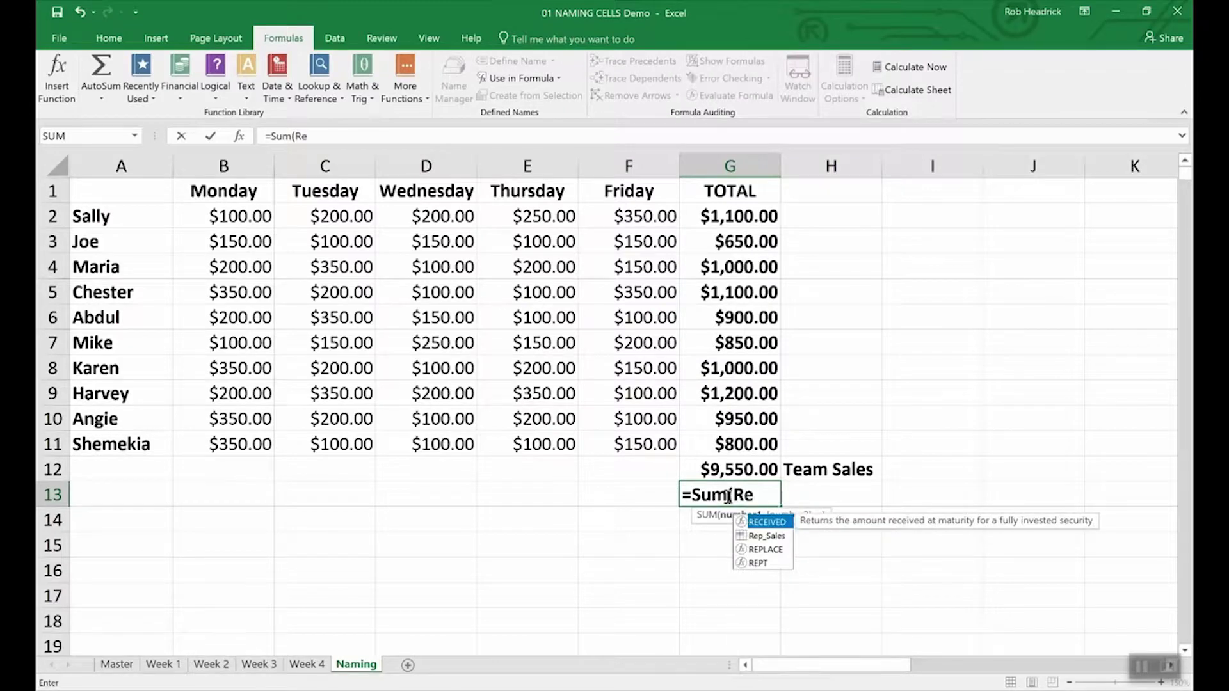
pyautogui.write('p')
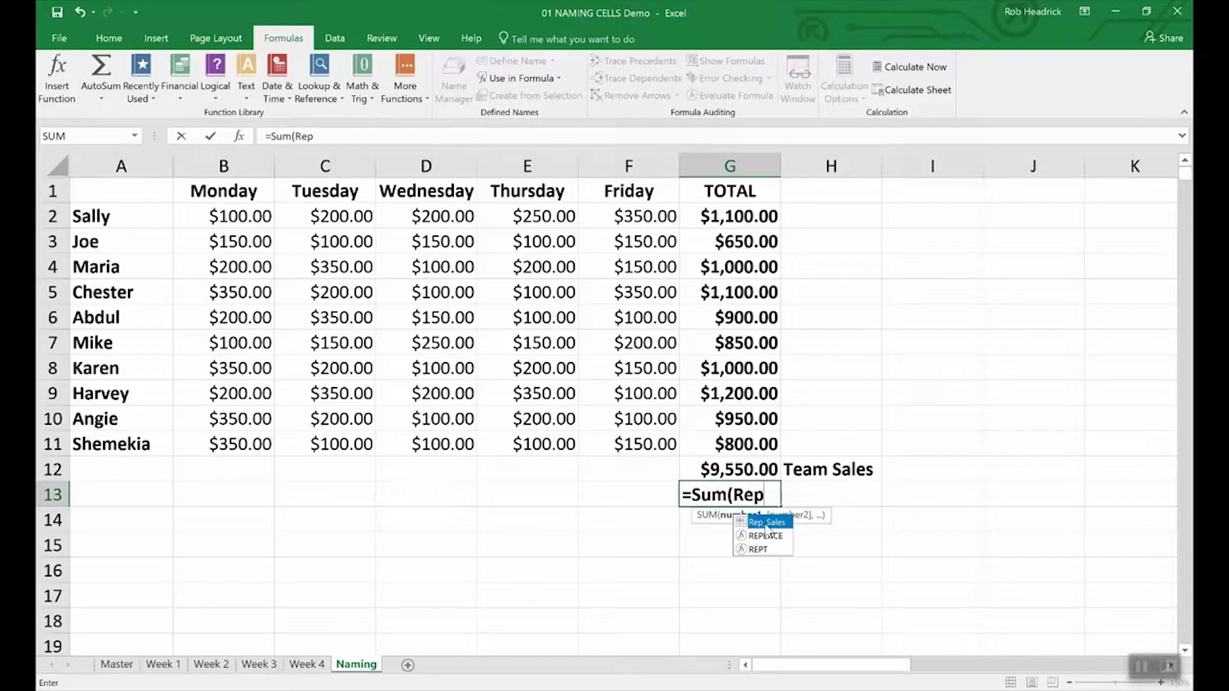
pyautogui.doubleClick(766, 523)
pyautogui.press('Return')
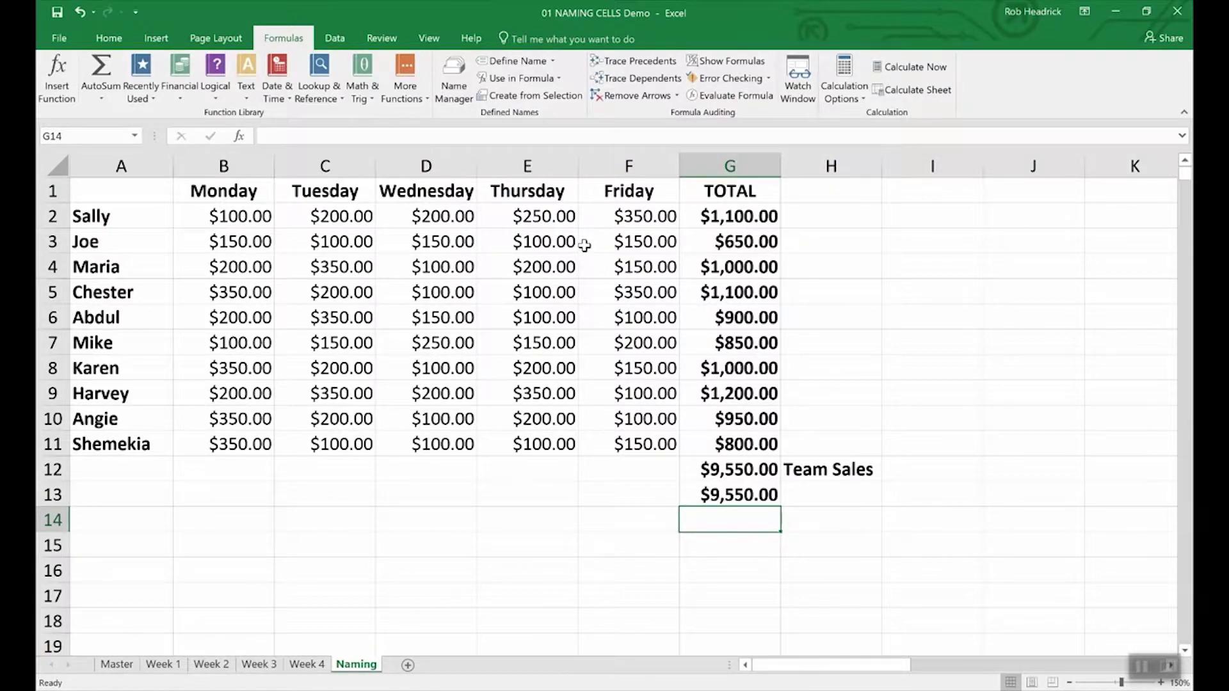
pyautogui.click(452, 68)
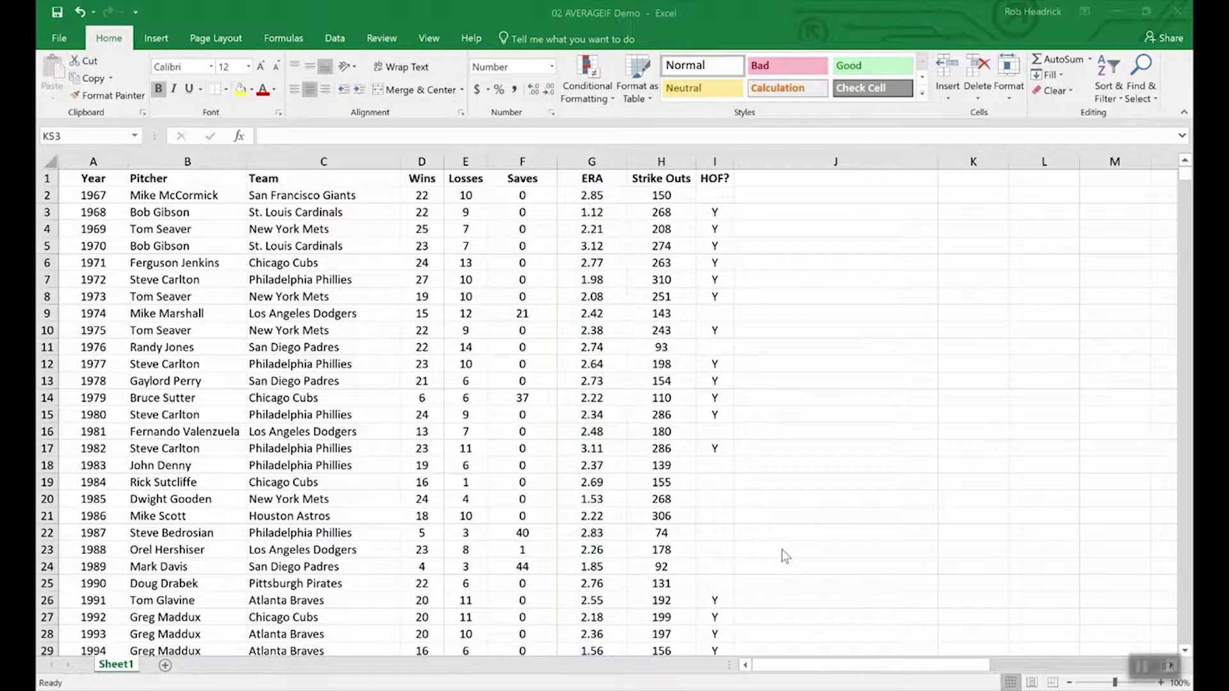
# - Enter =AVERAGEIF(wins,">19",era) in K53 to average ERA for seasons above 19 wins
pyautogui.scroll(-15, 792, 553)
pyautogui.scroll(-9, 792, 553)
pyautogui.scroll(12, 792, 553)
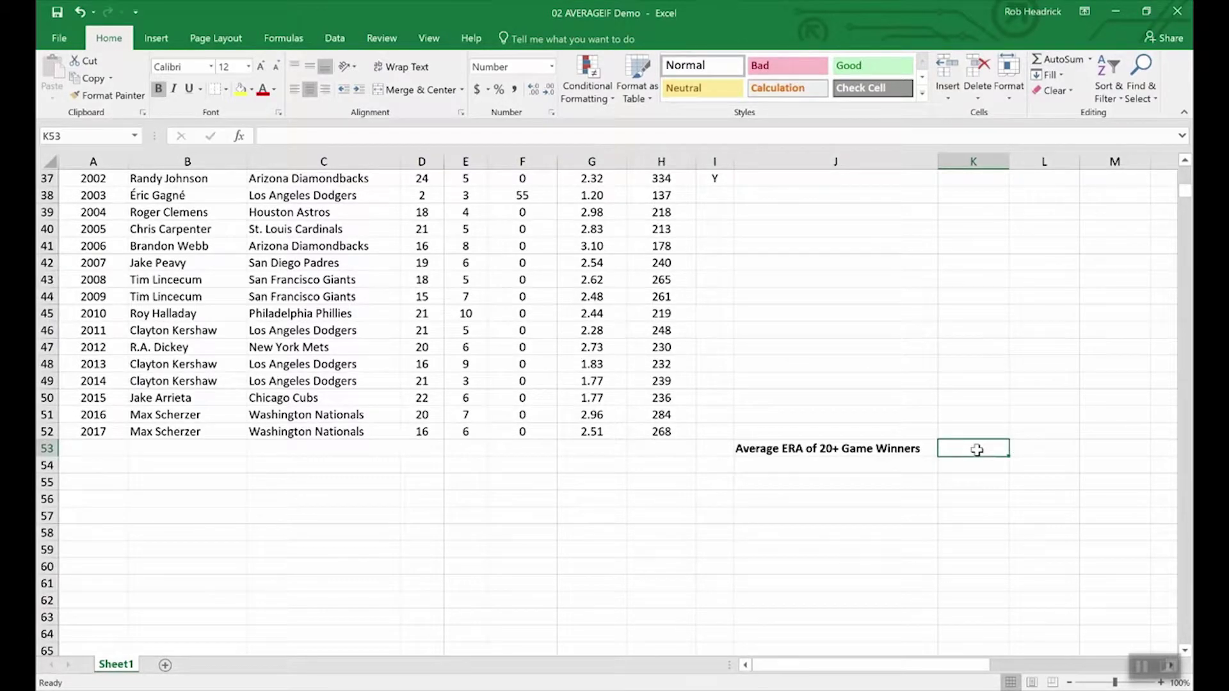
pyautogui.write('=')
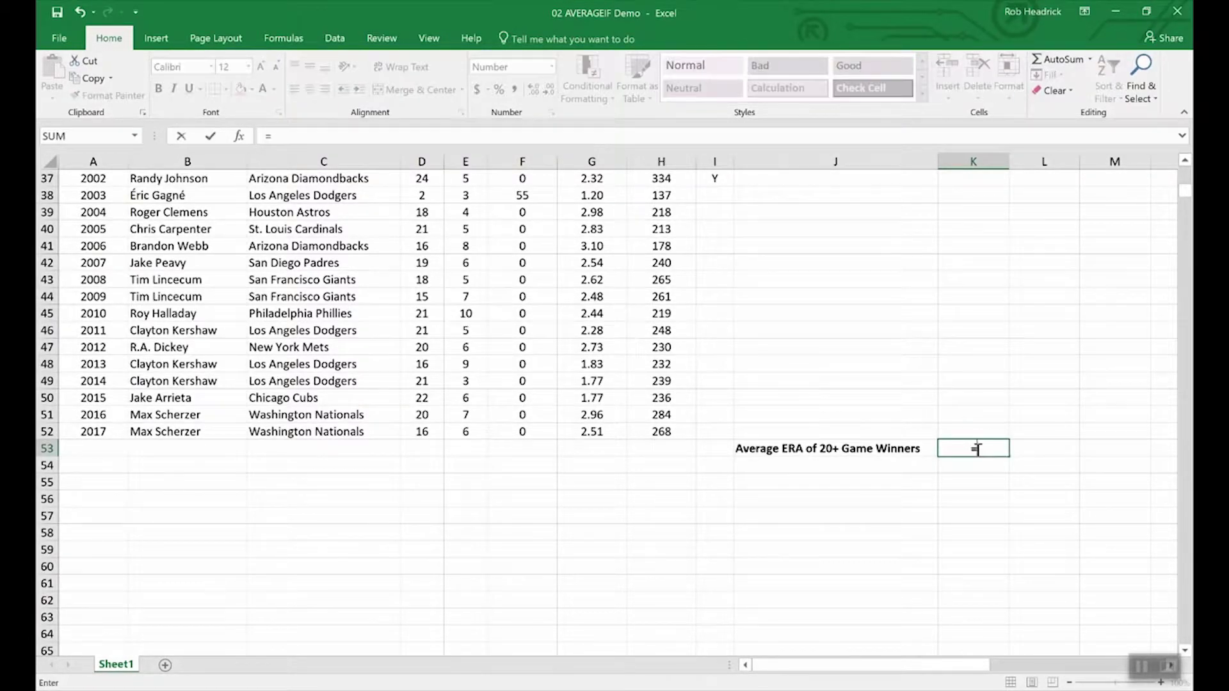
pyautogui.write('averageif')
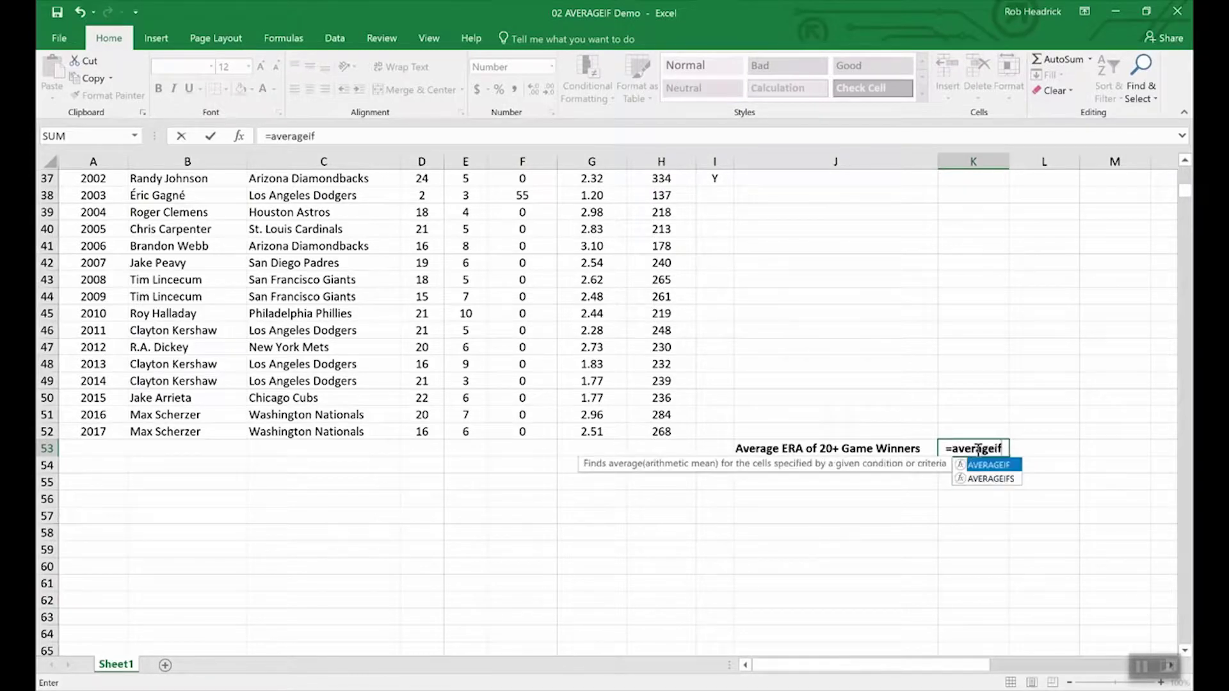
pyautogui.write('(')
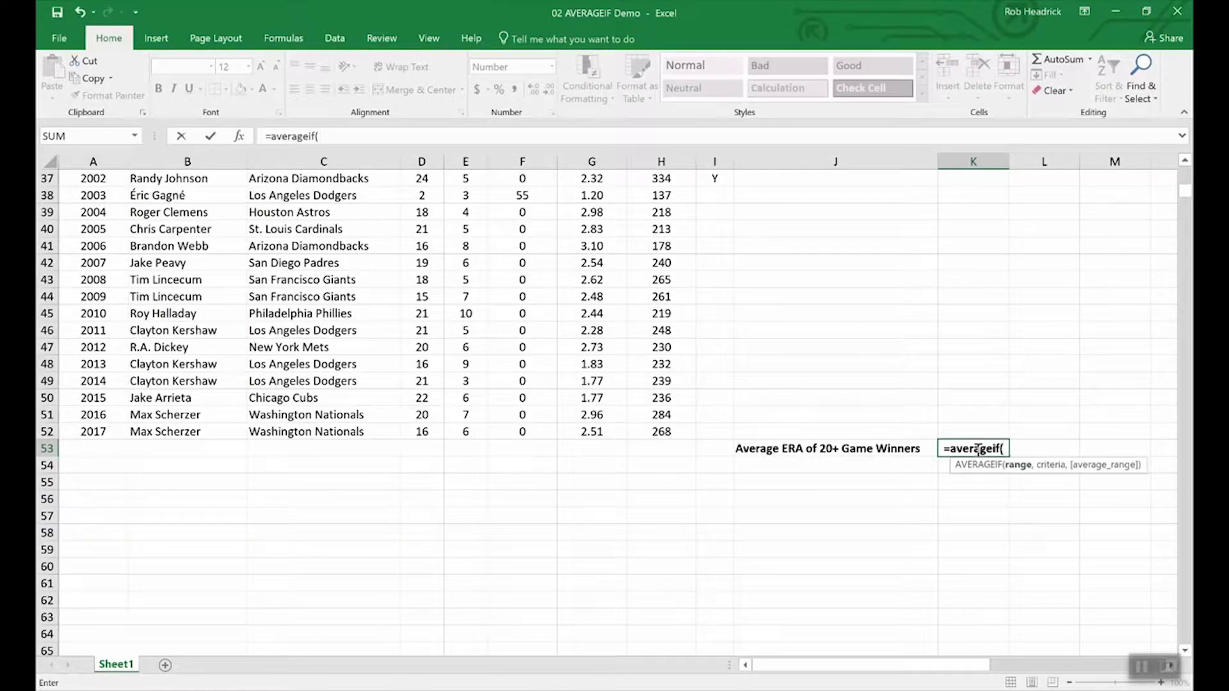
pyautogui.write('wins')
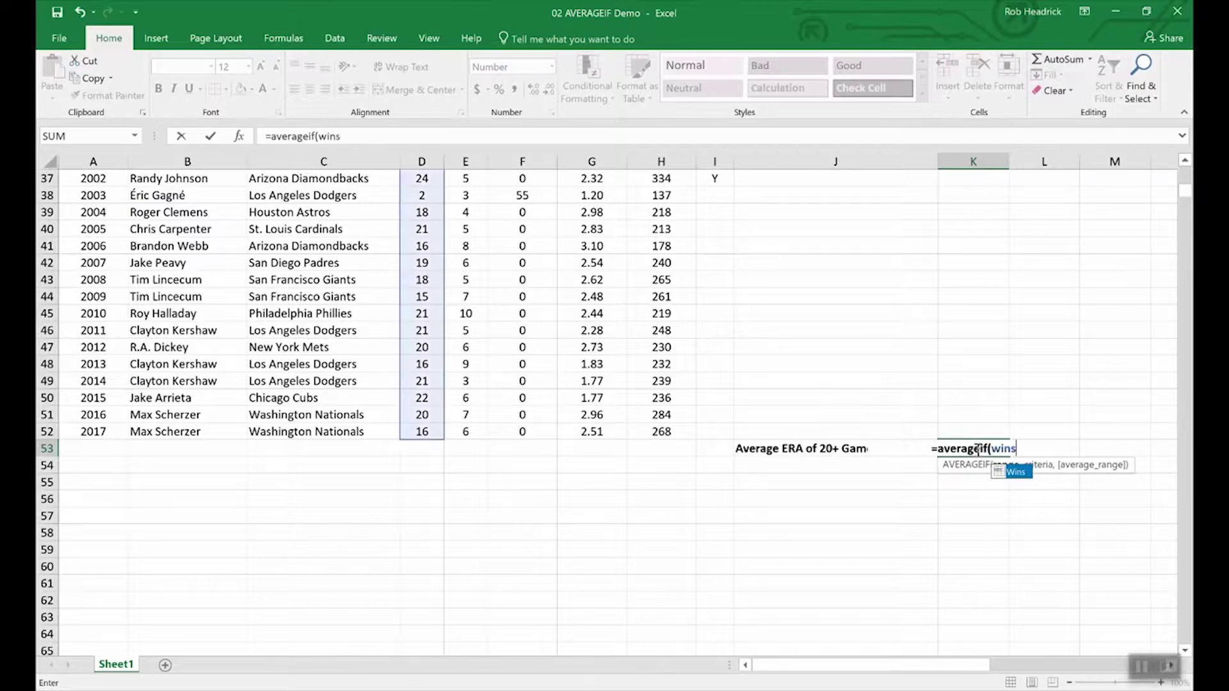
pyautogui.write(',')
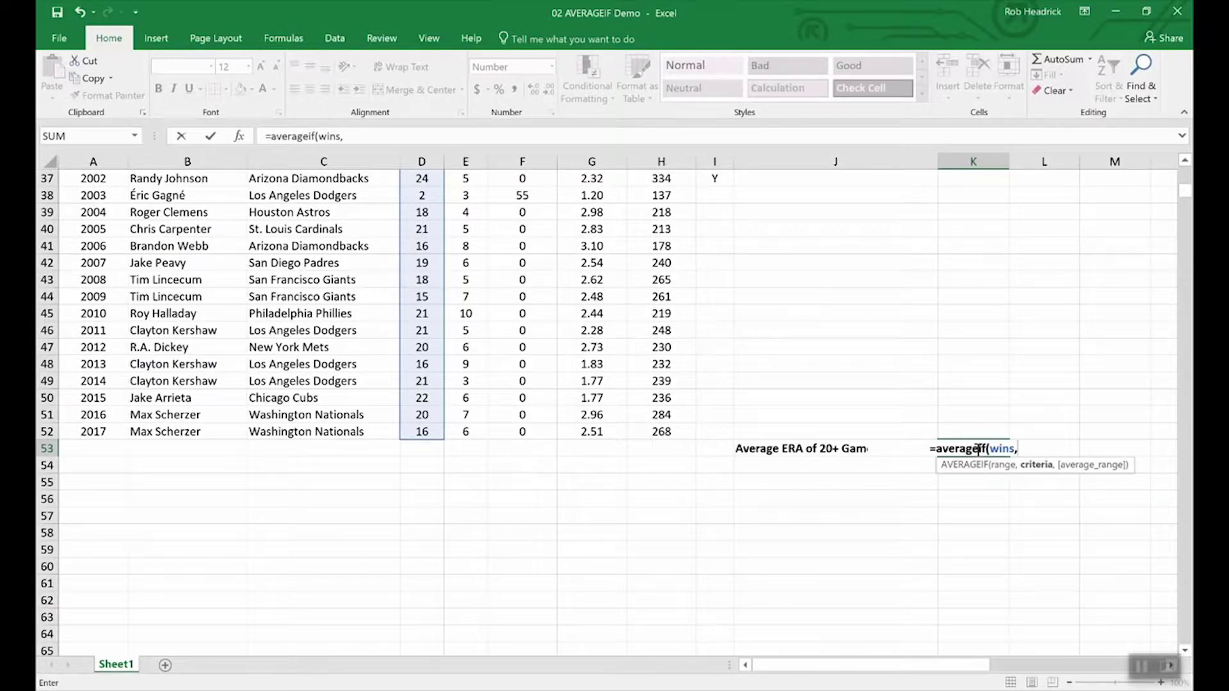
pyautogui.write('"')
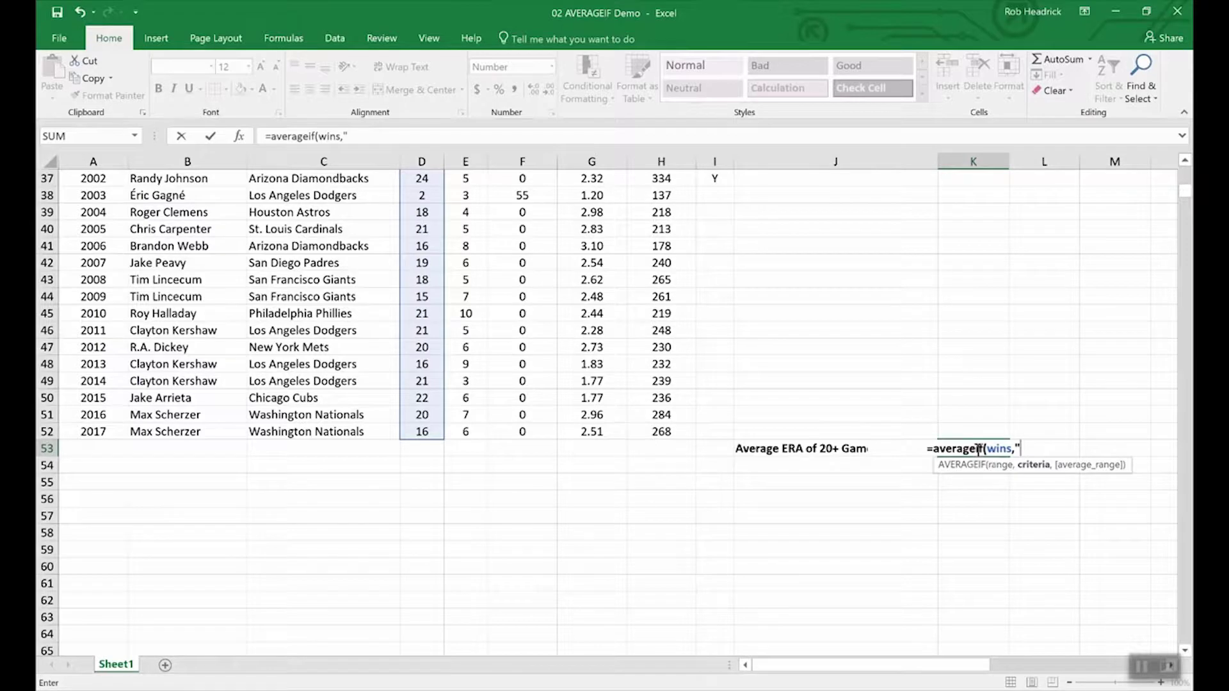
pyautogui.write('>19')
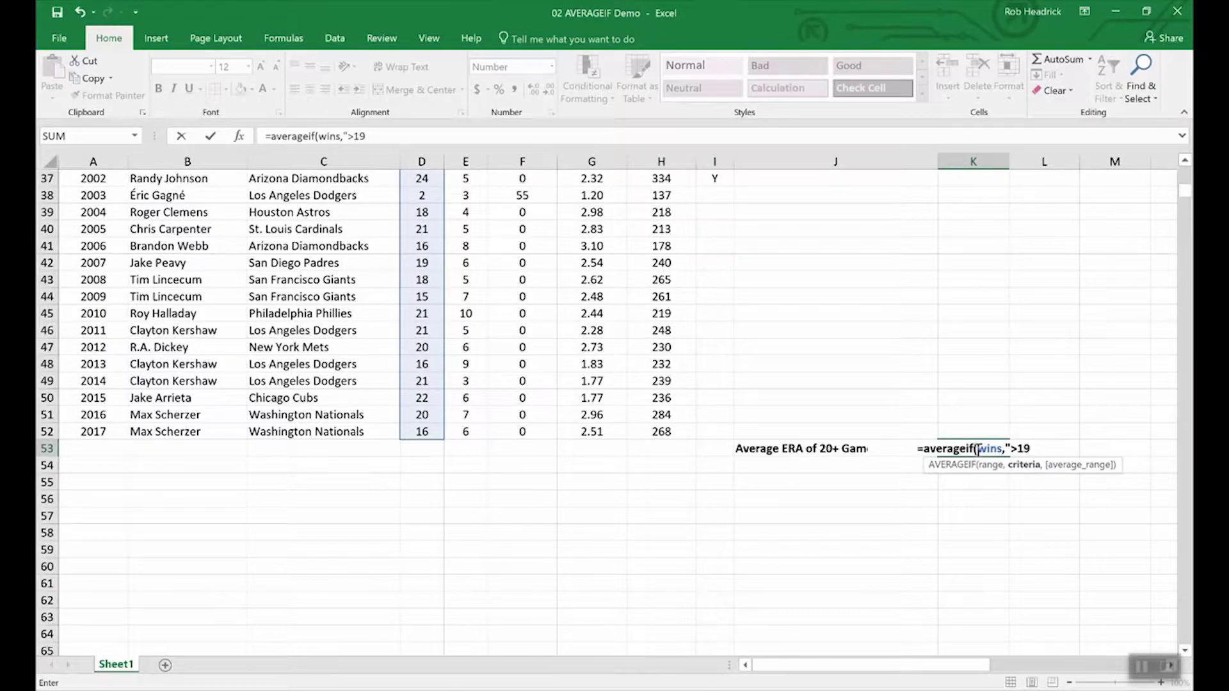
pyautogui.write('",')
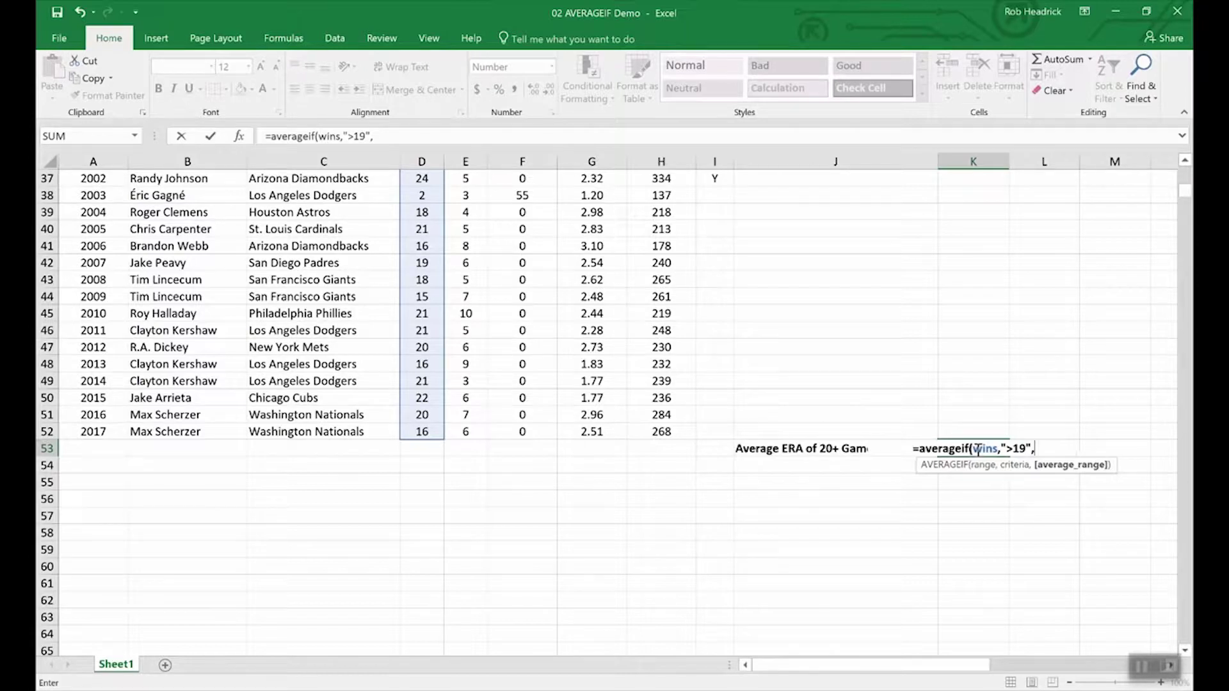
pyautogui.write('era')
pyautogui.press('Return')
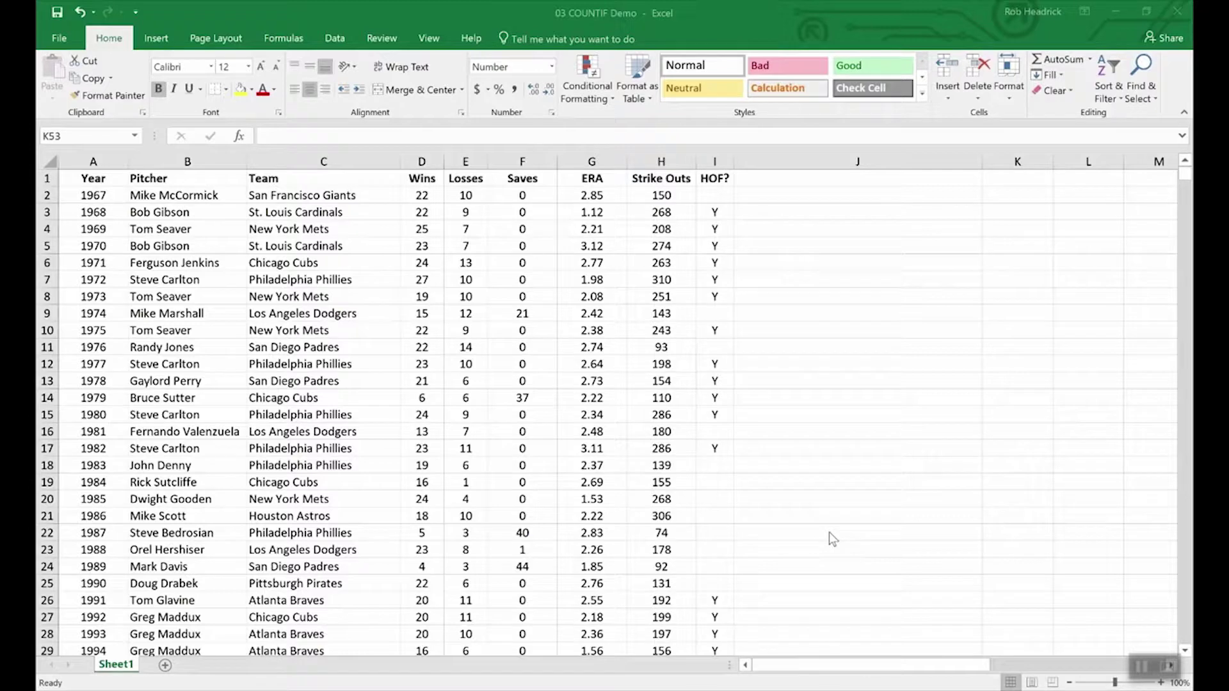
# - Enter =COUNTIF(team,"Philadelphia Phillies") in K53, returning 7.00
pyautogui.scroll(-16, 832, 538)
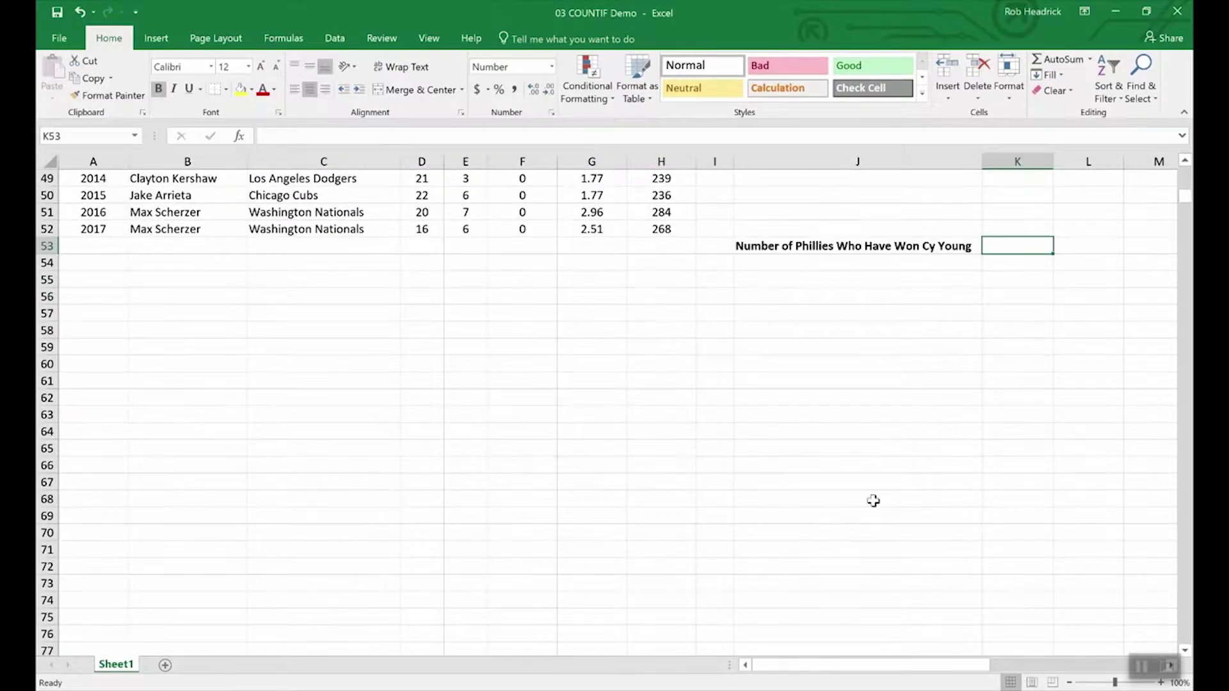
pyautogui.scroll(4, 873, 501)
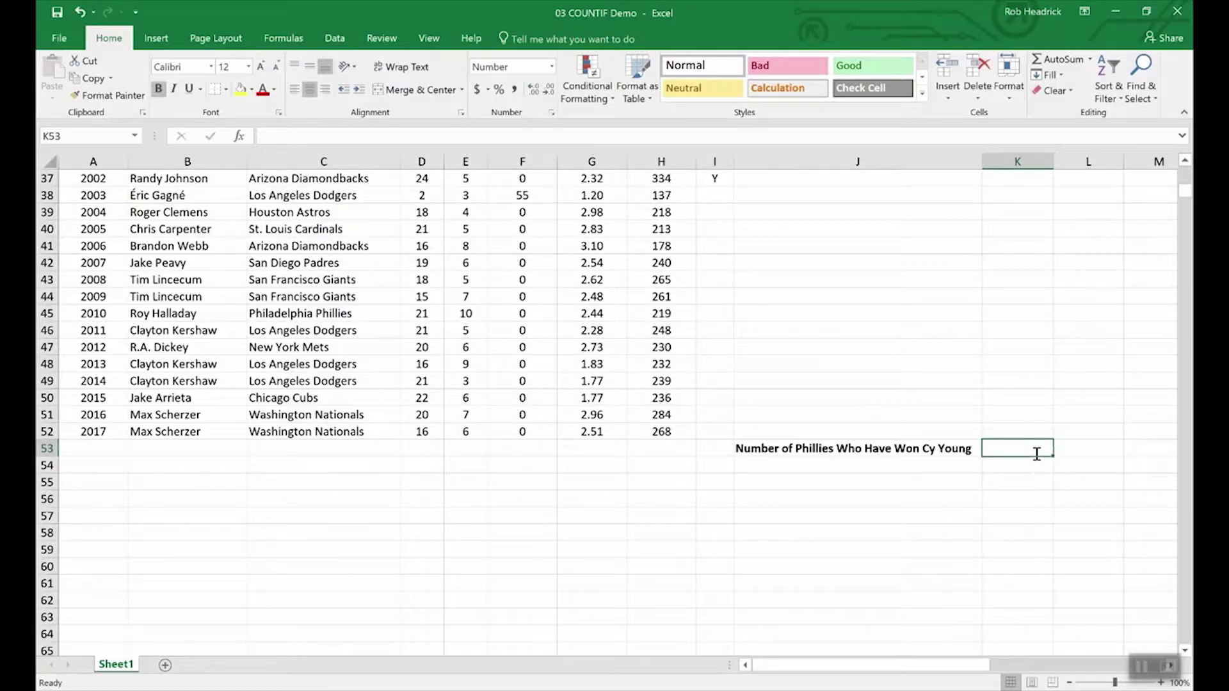
pyautogui.write('=C')
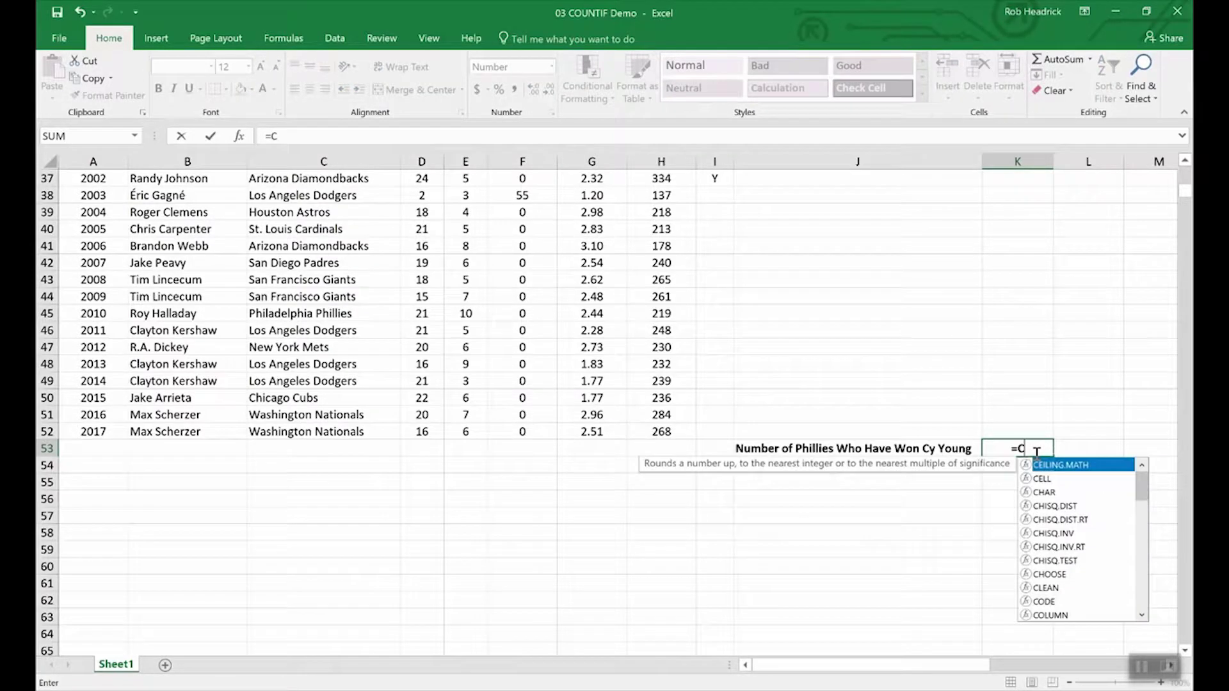
pyautogui.write('OUNTIF')
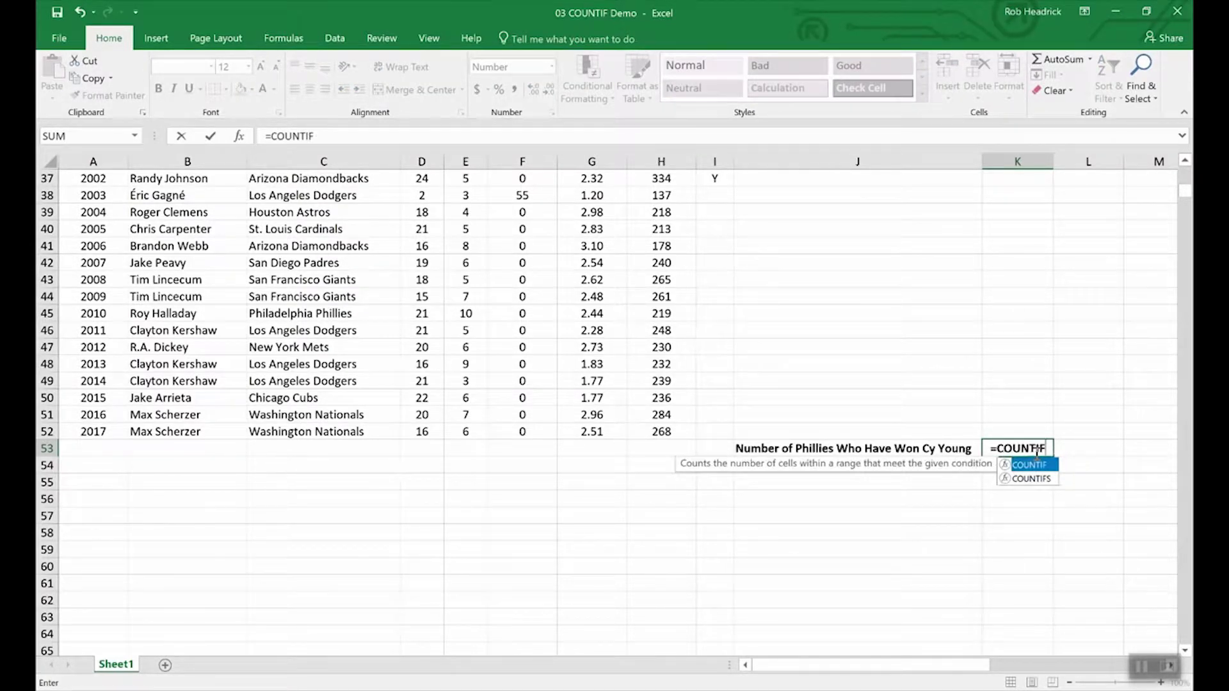
pyautogui.write('(')
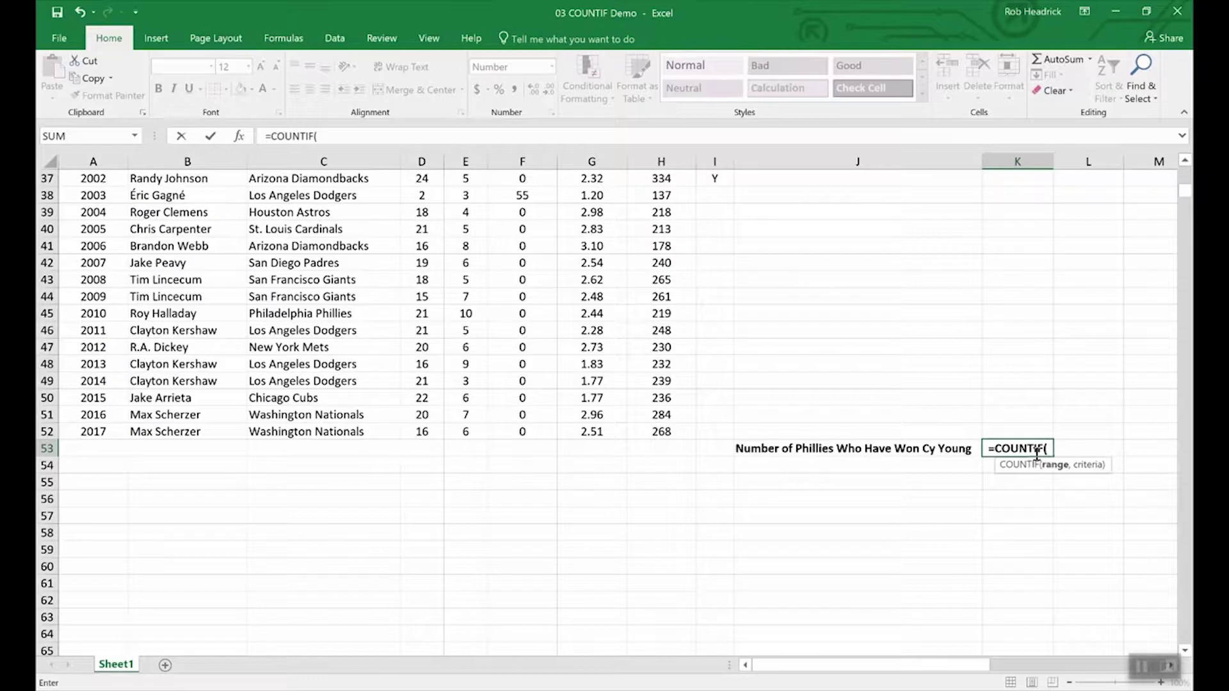
pyautogui.write('te')
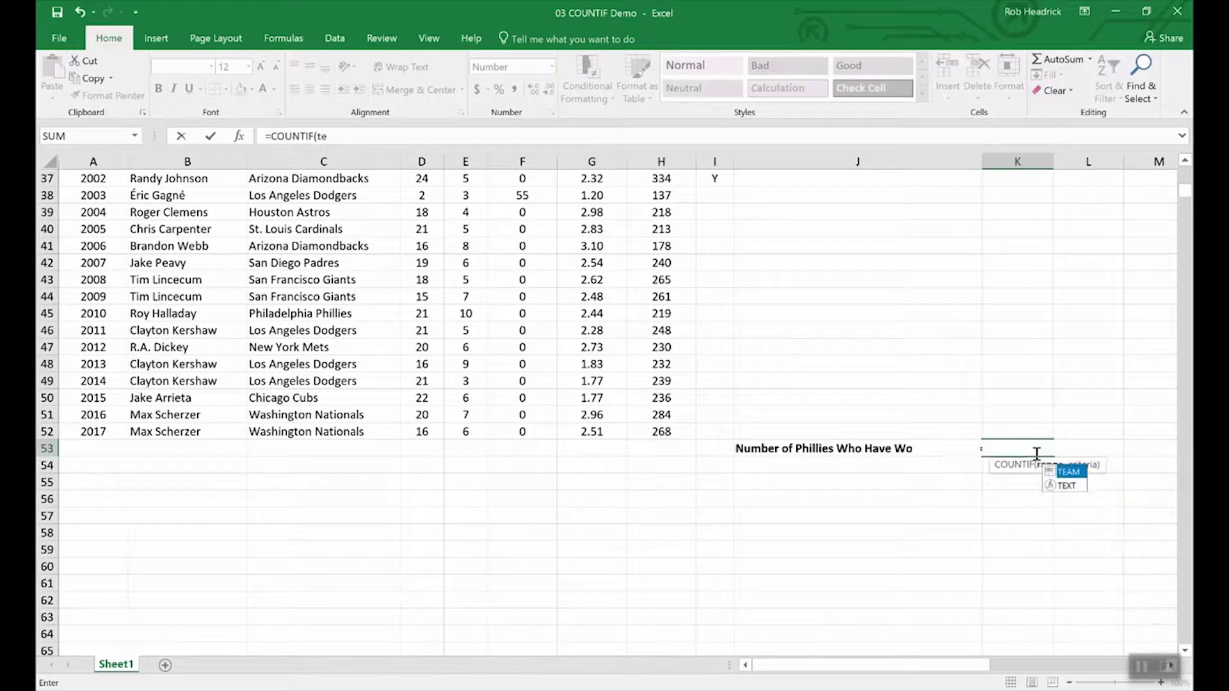
pyautogui.write('am,')
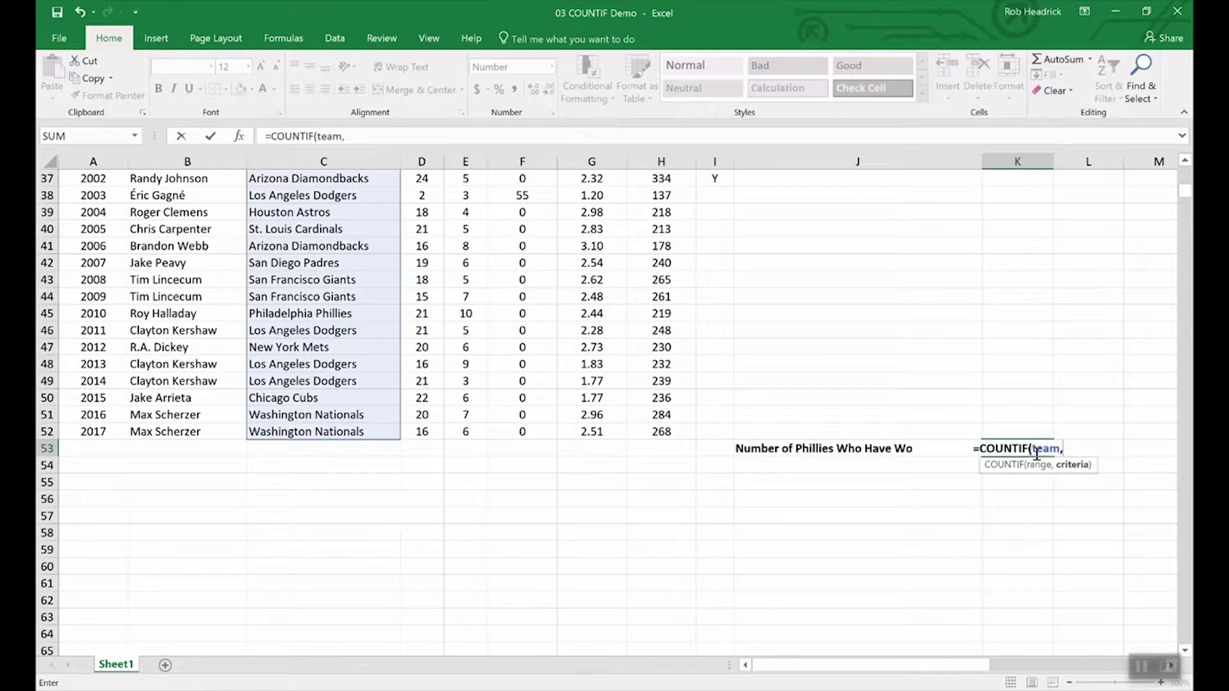
pyautogui.write('"Phill')
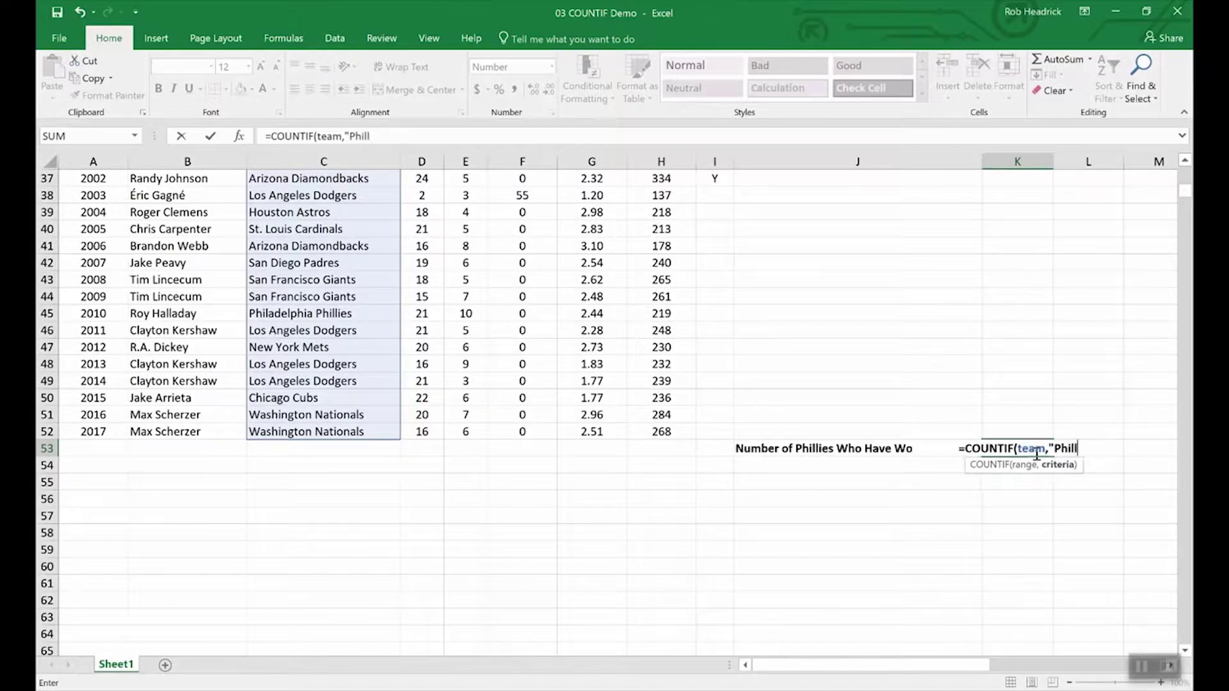
pyautogui.press('BackSpace')
pyautogui.write('a')
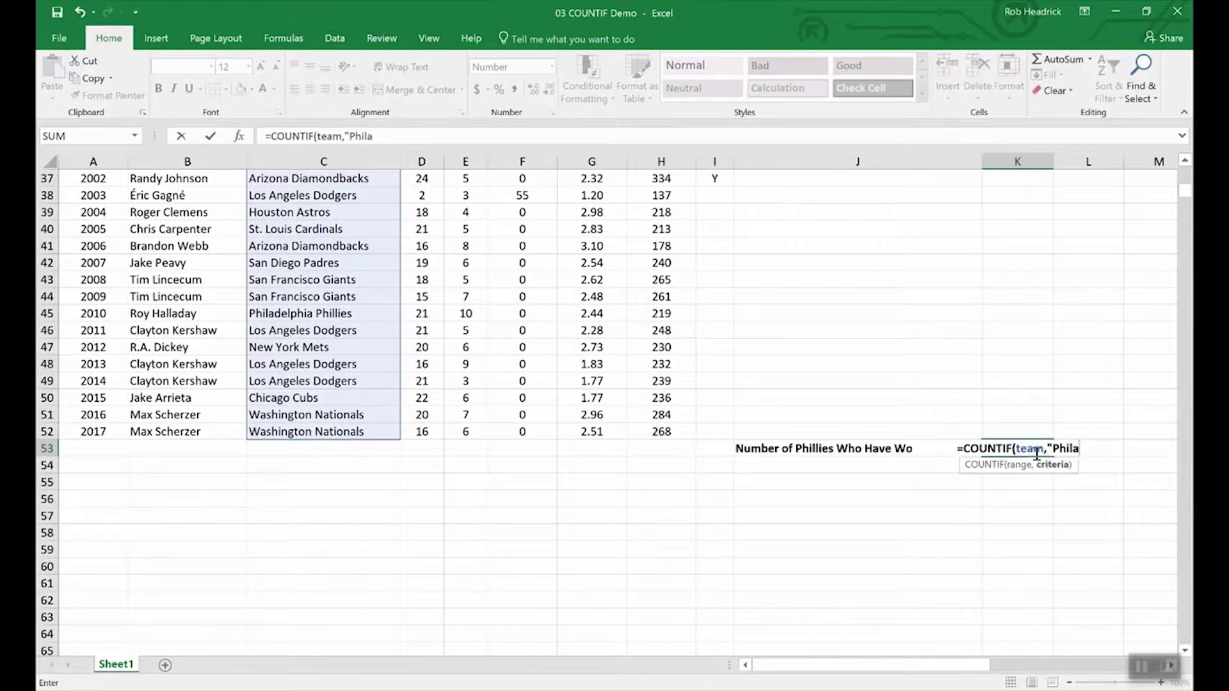
pyautogui.write('delphia')
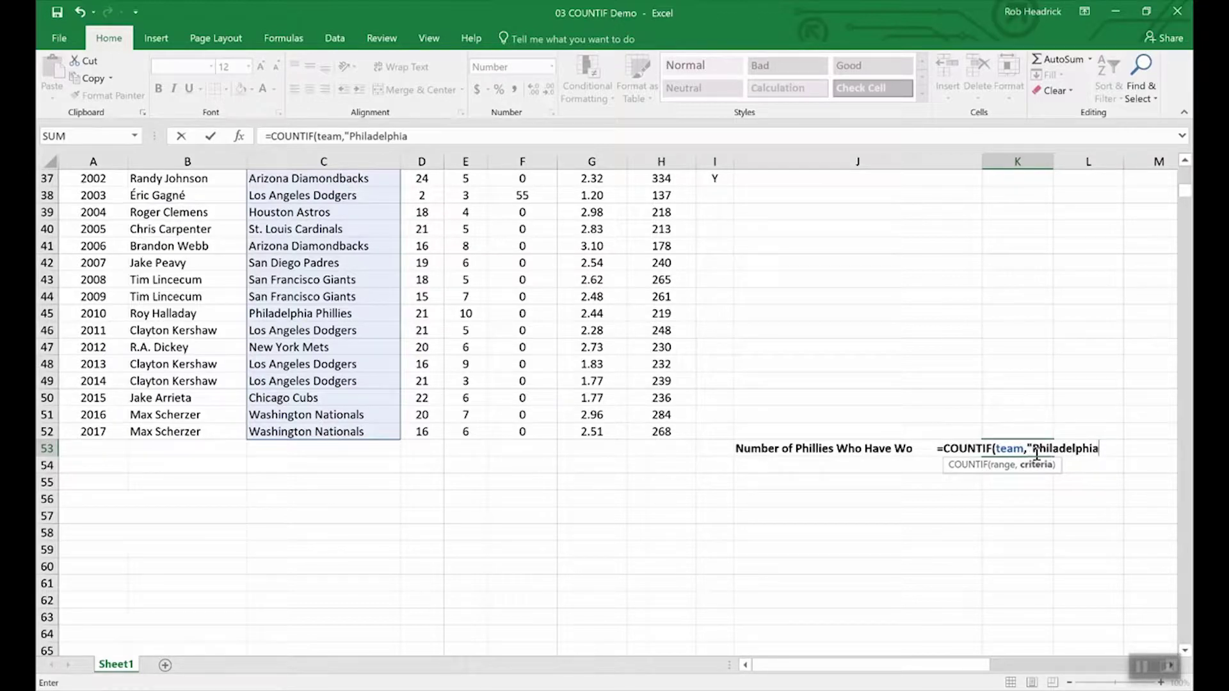
pyautogui.write(' Phillie')
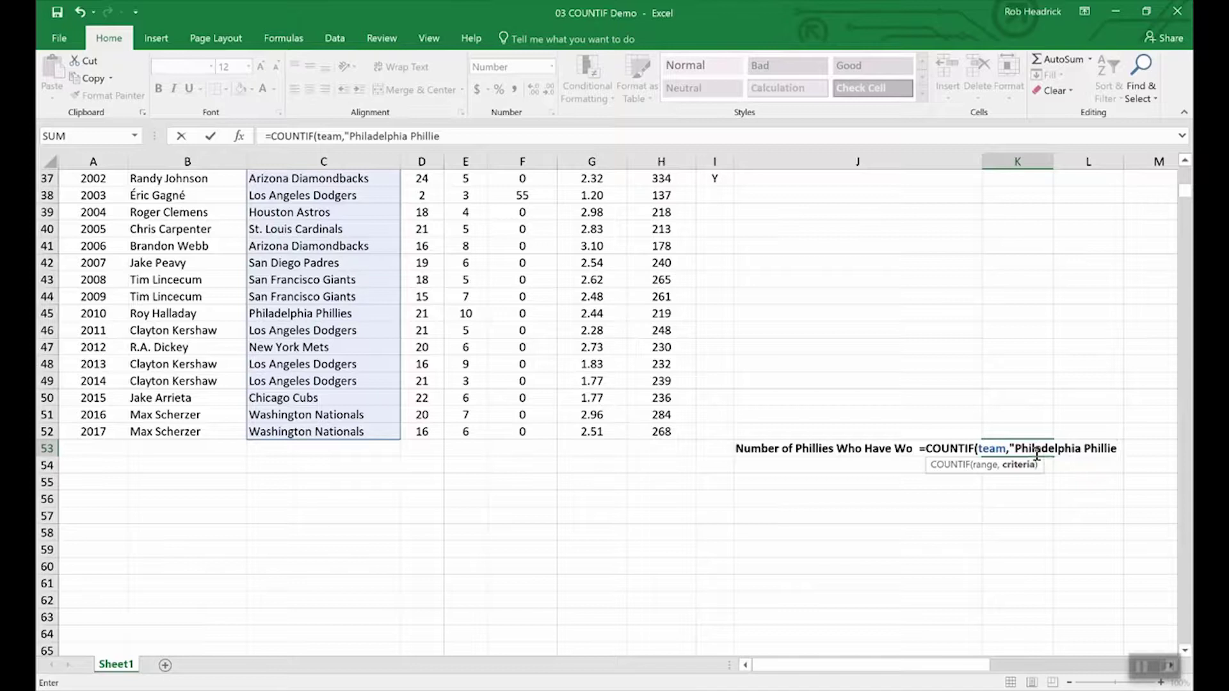
pyautogui.write('s')
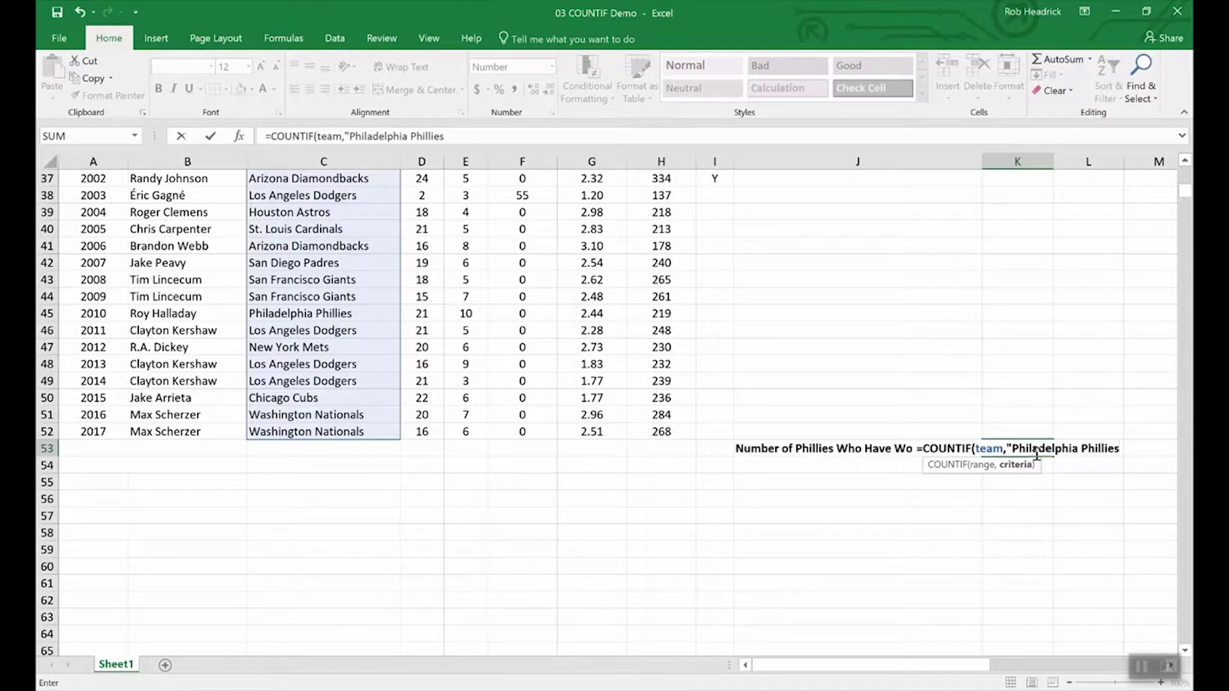
pyautogui.write('"')
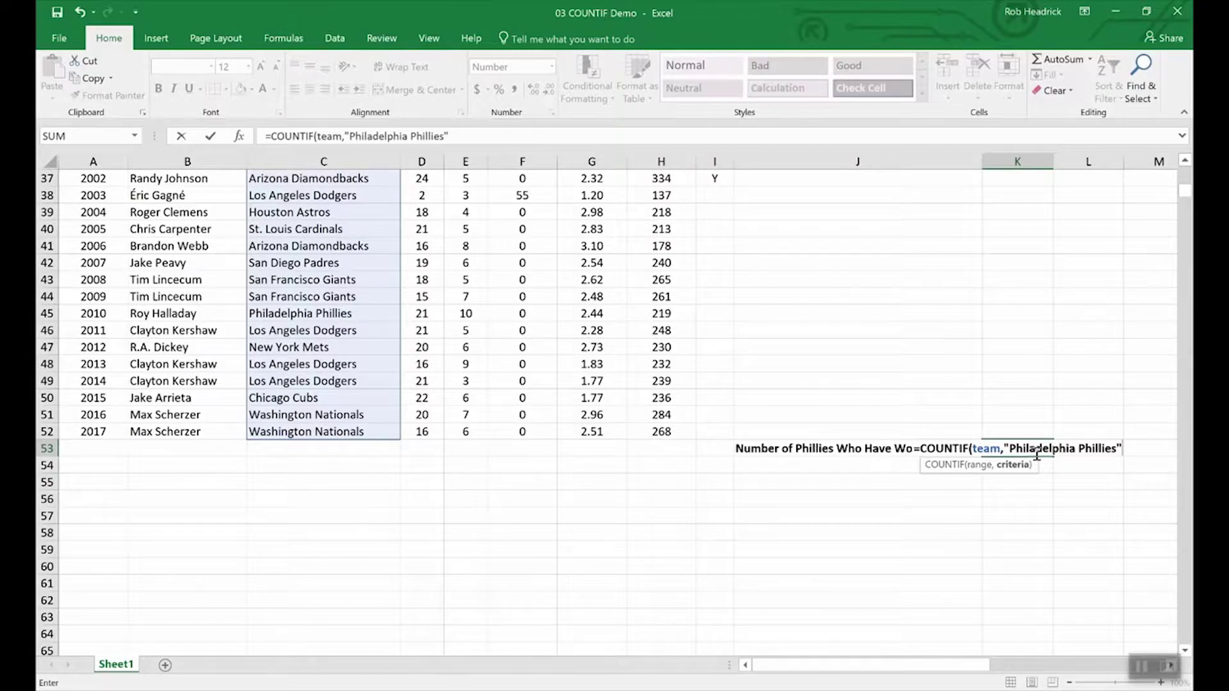
pyautogui.press('Return')
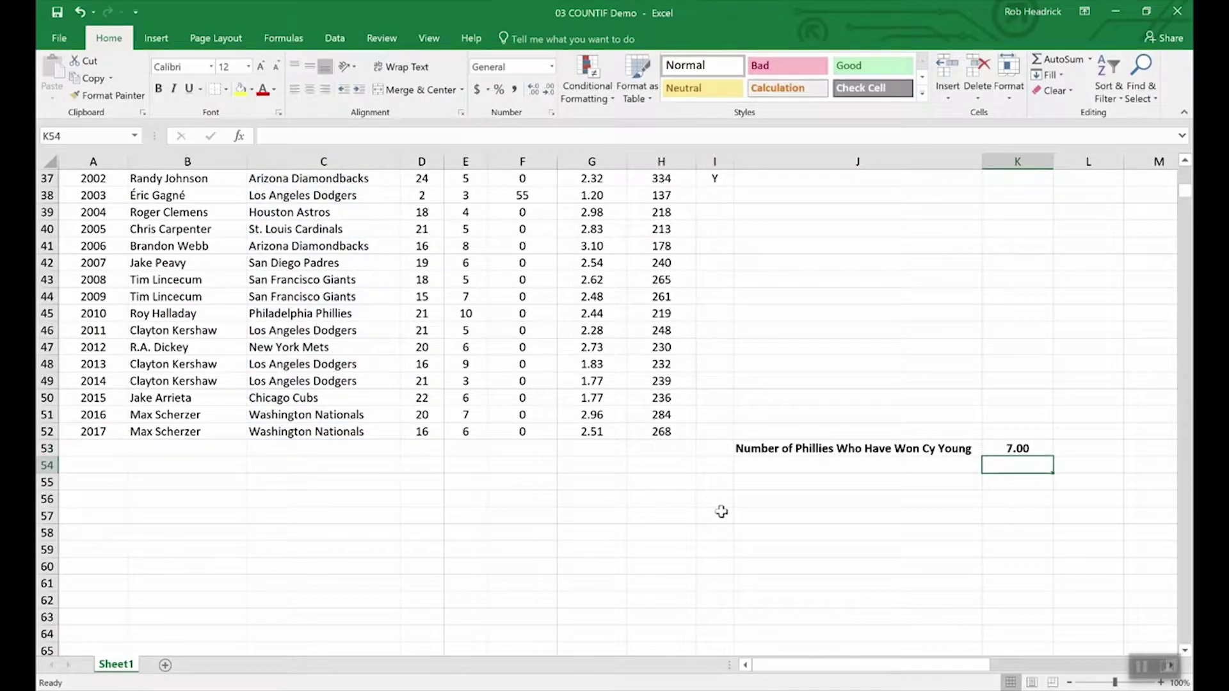
# - Scroll up and down through the COUNTIF sheet's pitcher statistics table
pyautogui.scroll(8, 342, 537)
pyautogui.scroll(4, 342, 536)
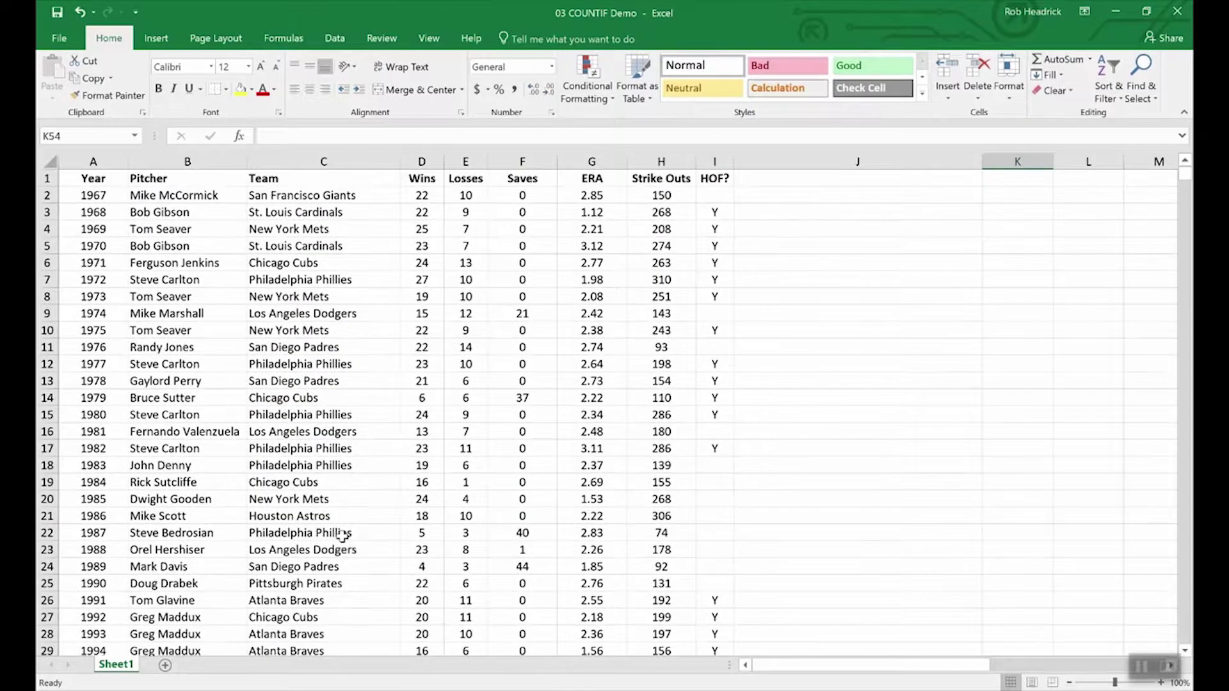
pyautogui.scroll(-4, 320, 359)
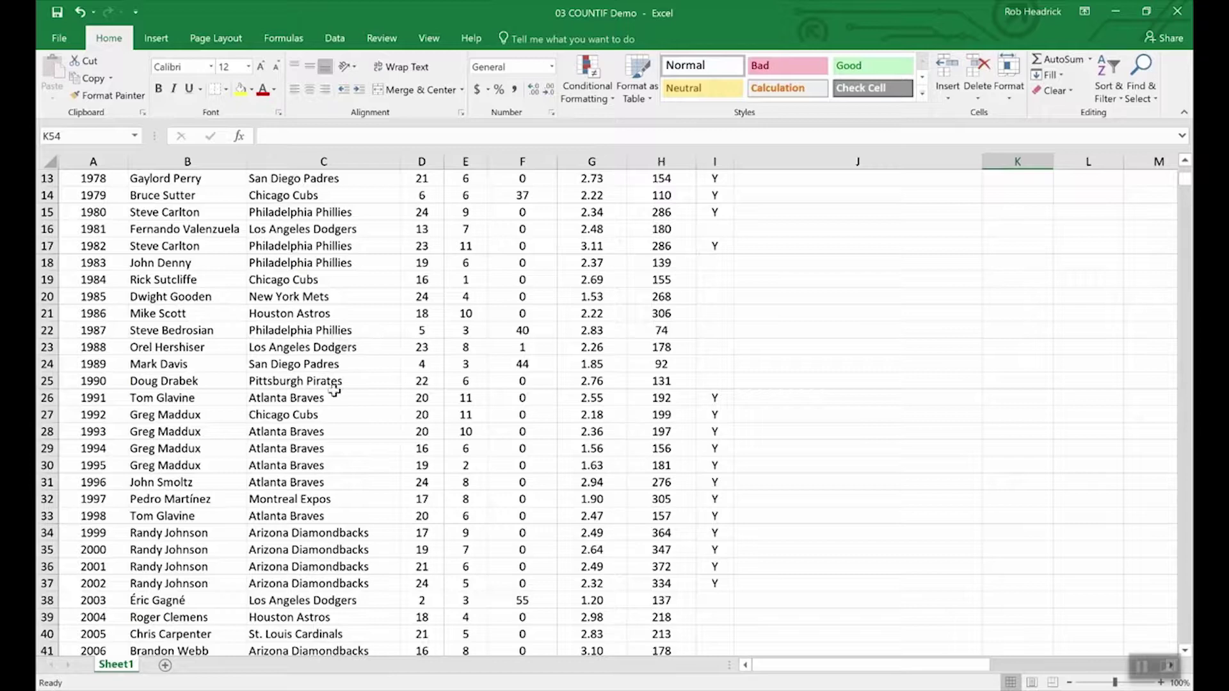
pyautogui.scroll(-4, 344, 448)
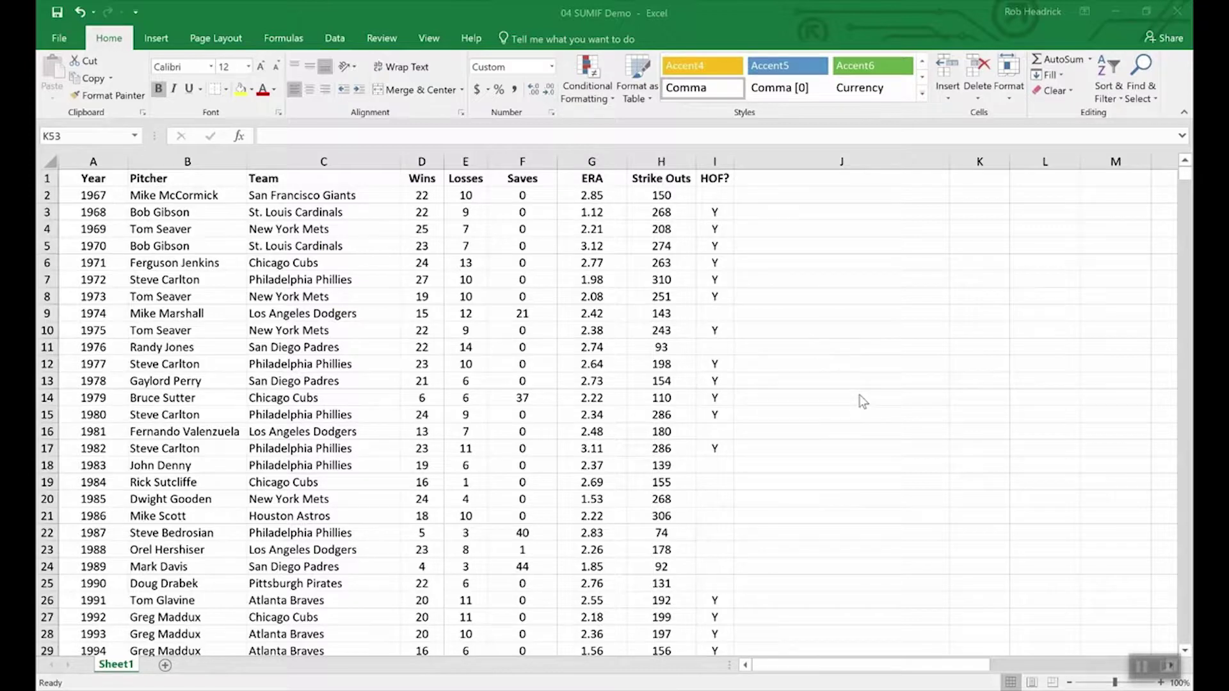
# - Enter =SUMIF(hof,"Y",Strike_Outs) in K53 to total Hall of Fame strike outs, 5,931
pyautogui.scroll(-16, 868, 438)
pyautogui.scroll(7, 868, 438)
pyautogui.scroll(1, 896, 448)
pyautogui.scroll(-4, 954, 544)
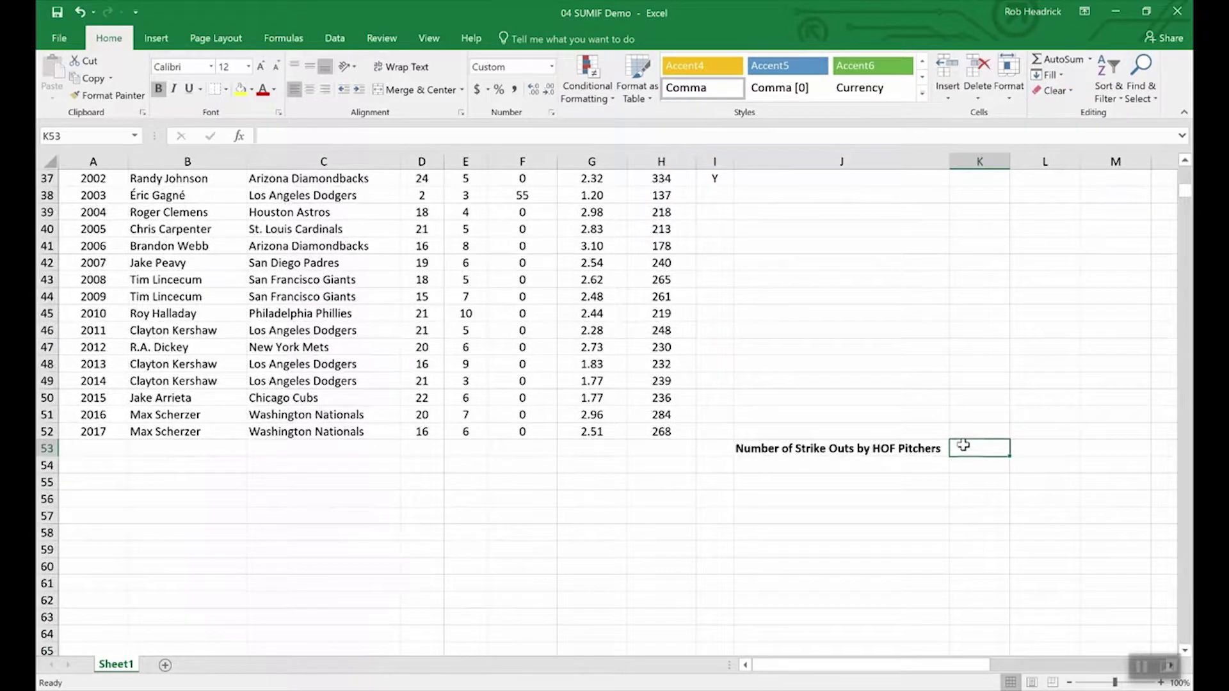
pyautogui.write('=')
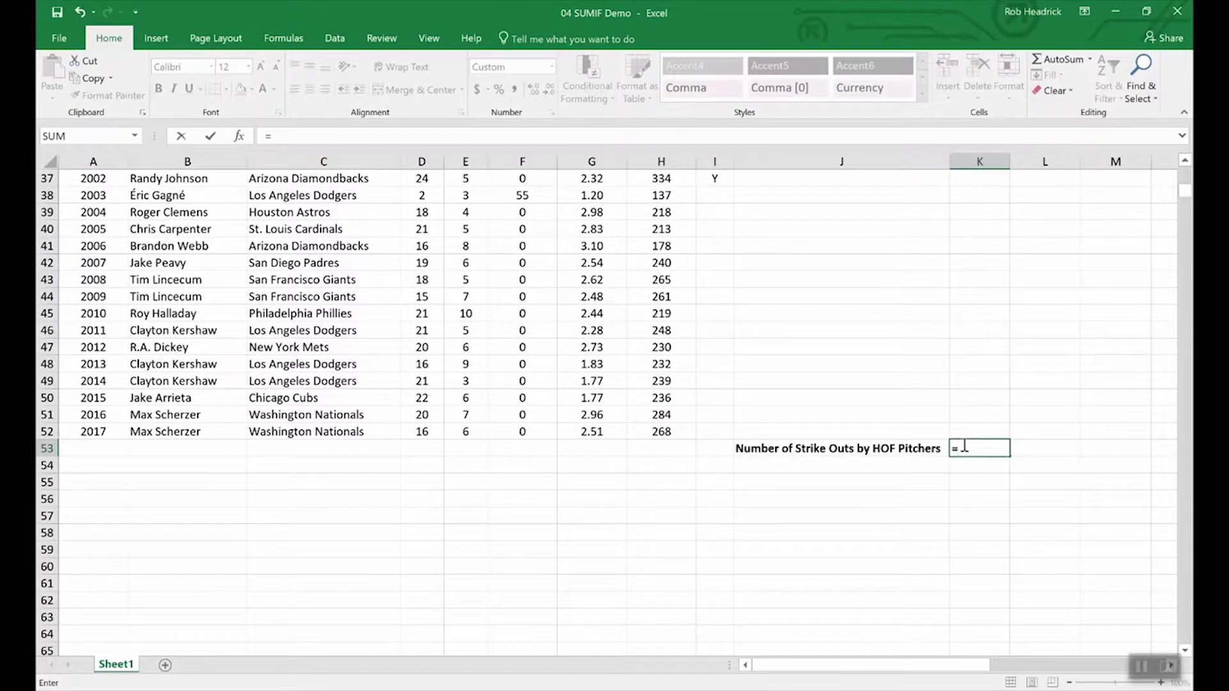
pyautogui.write('sumin')
pyautogui.press('BackSpace')
pyautogui.write('f(')
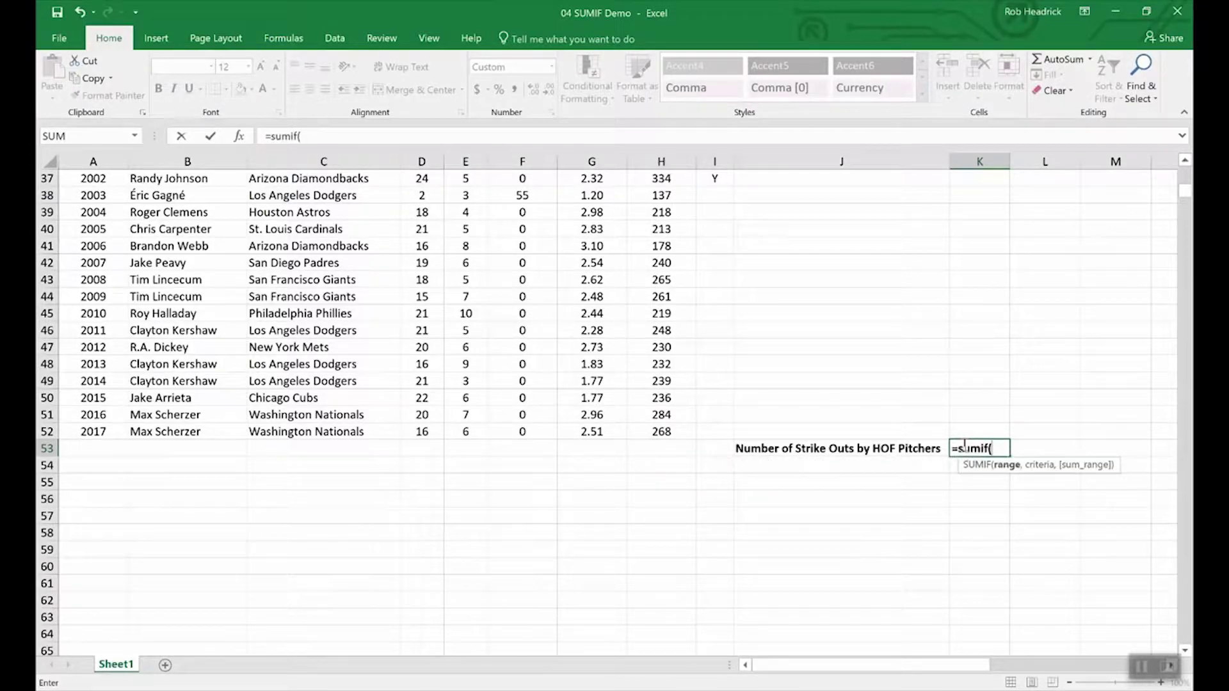
pyautogui.write('hof')
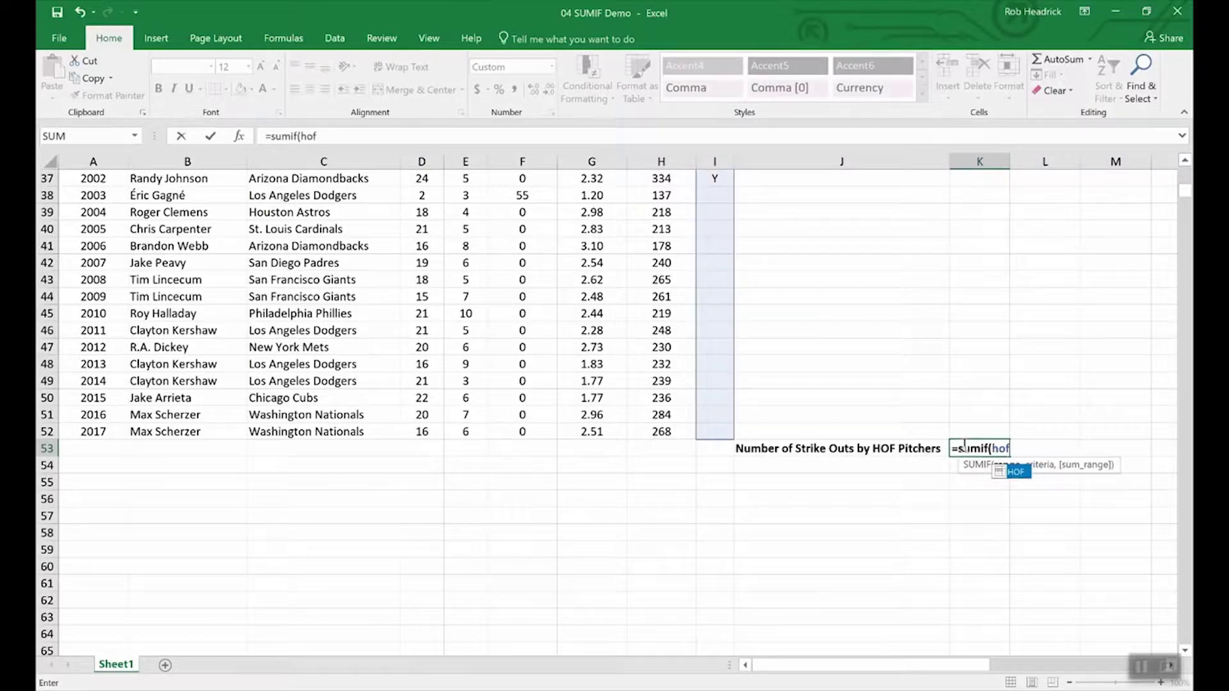
pyautogui.write(',')
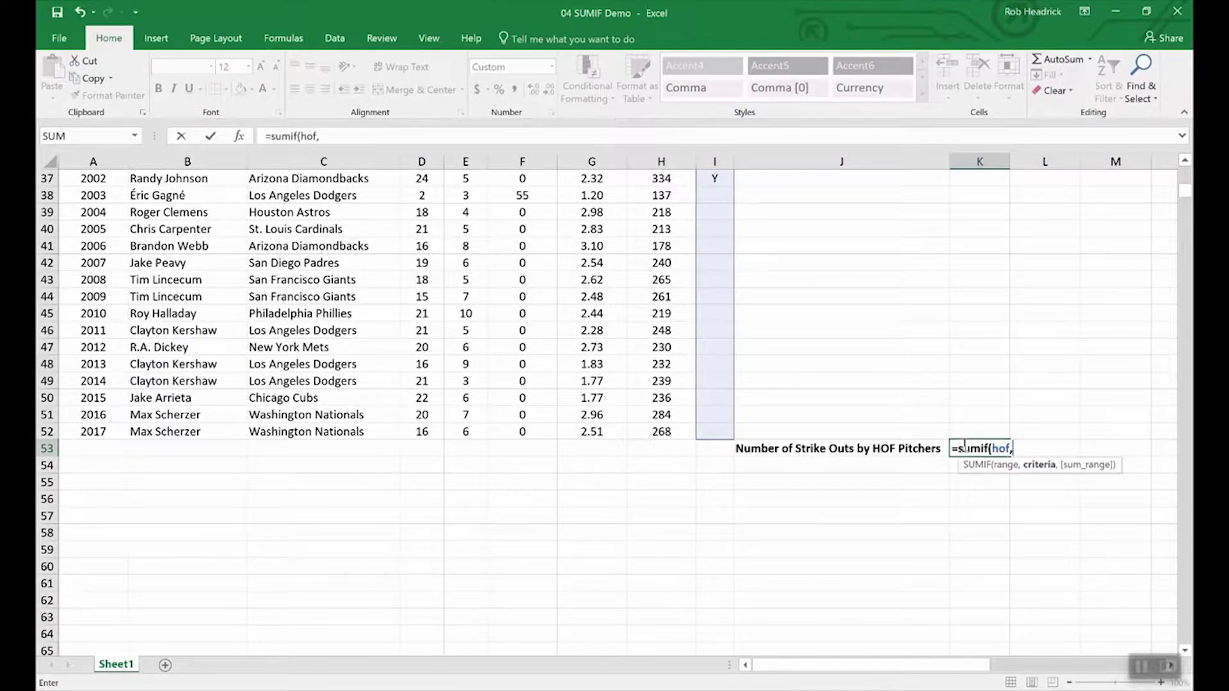
pyautogui.write('"Y",')
pyautogui.write('str')
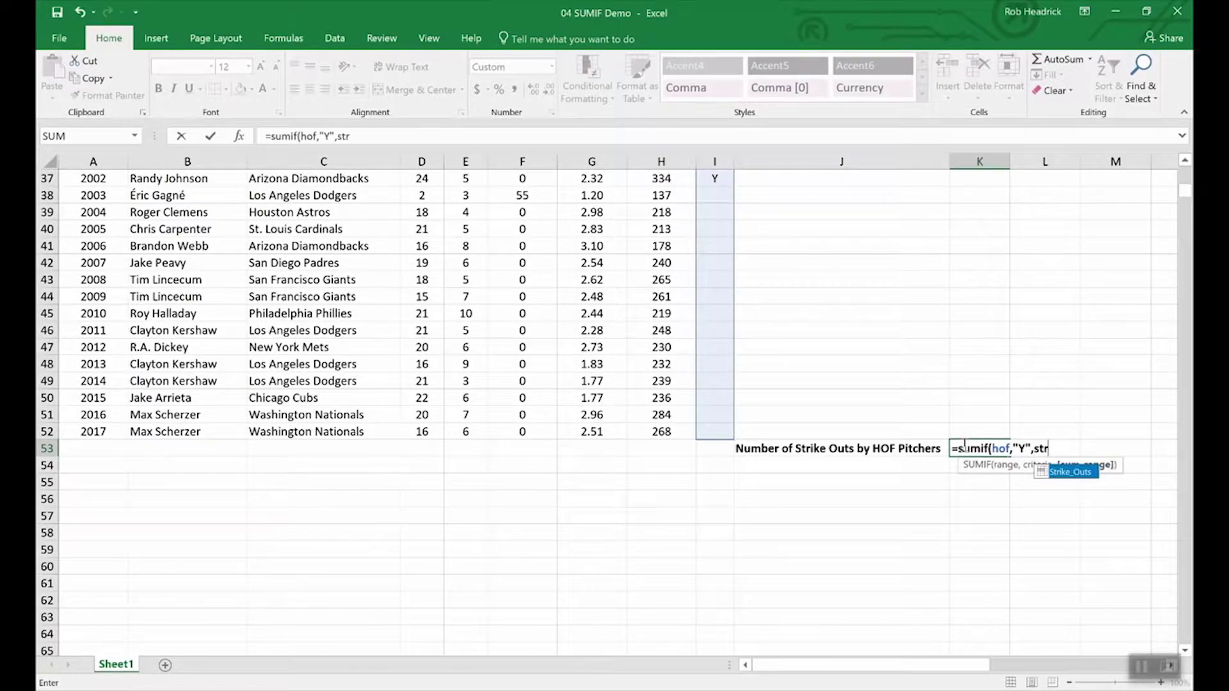
pyautogui.click(1069, 474)
pyautogui.doubleClick(1070, 474)
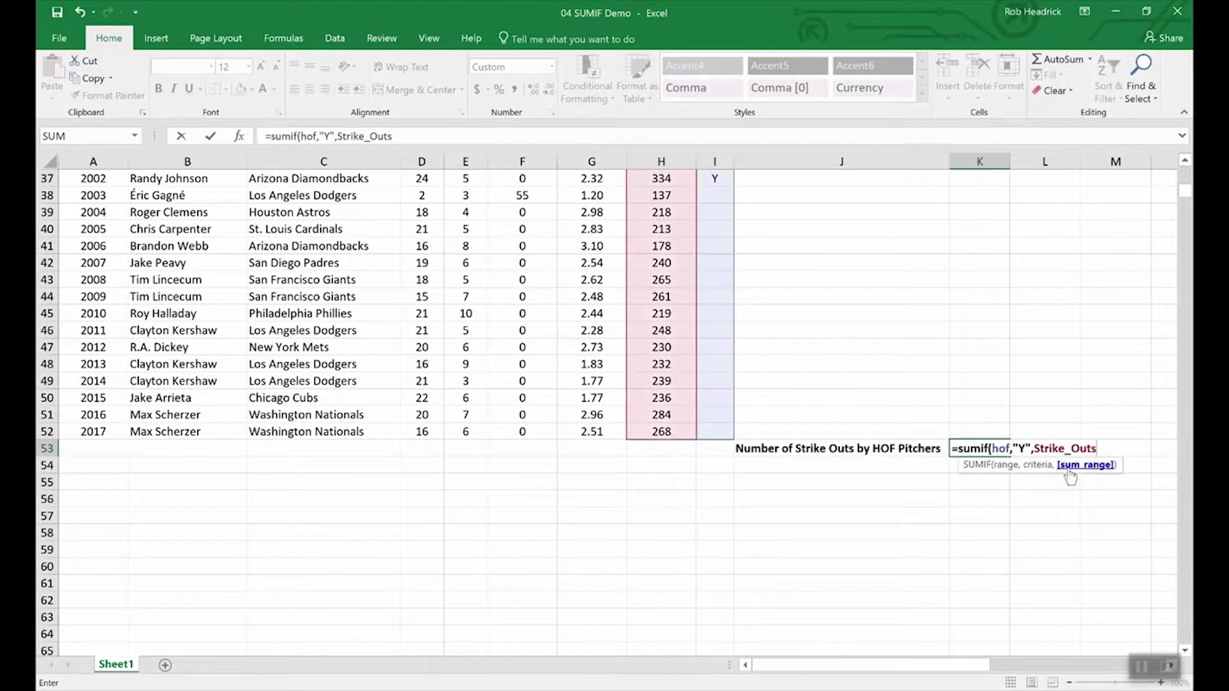
pyautogui.press('Return')
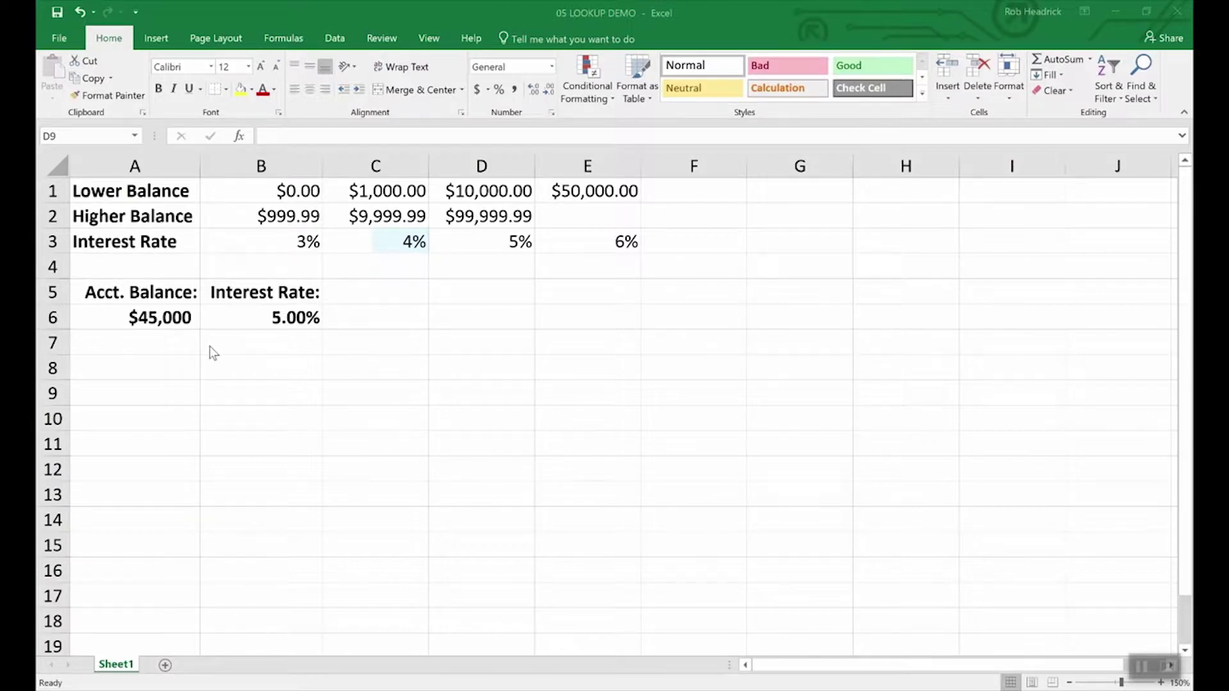
# - Inspect the $45,000 account balance in A6 and the LOOKUP formula returning 5.00%
pyautogui.click(160, 314)
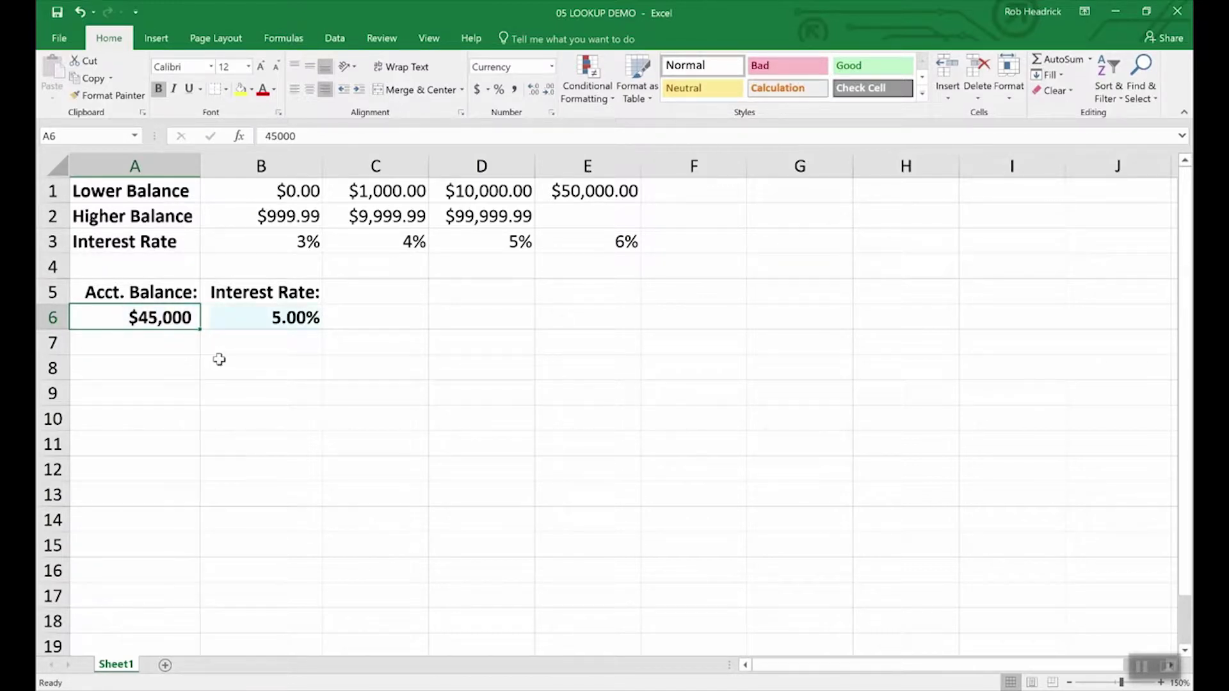
pyautogui.click(295, 317)
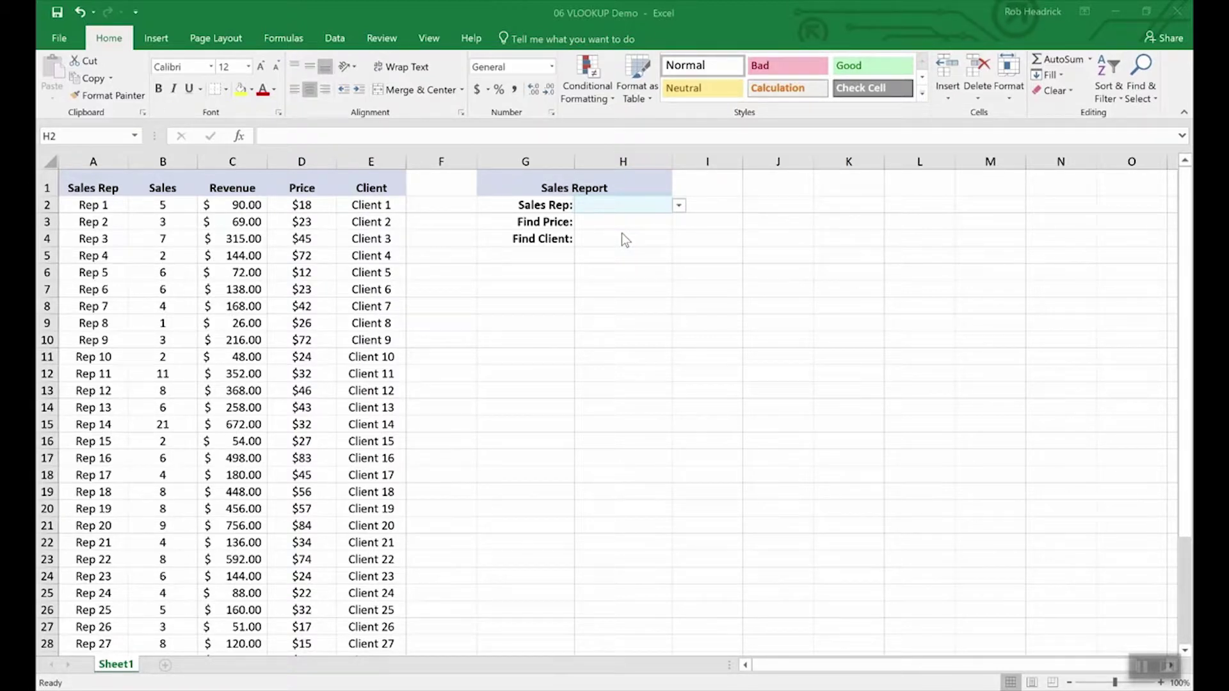
# - Choose Rep 16 from the Sales Rep dropdown in H2
pyautogui.click(681, 207)
pyautogui.moveTo(682, 238)
pyautogui.mouseDown()
pyautogui.moveTo(679, 323)
pyautogui.moveTo(668, 234)
pyautogui.mouseUp()
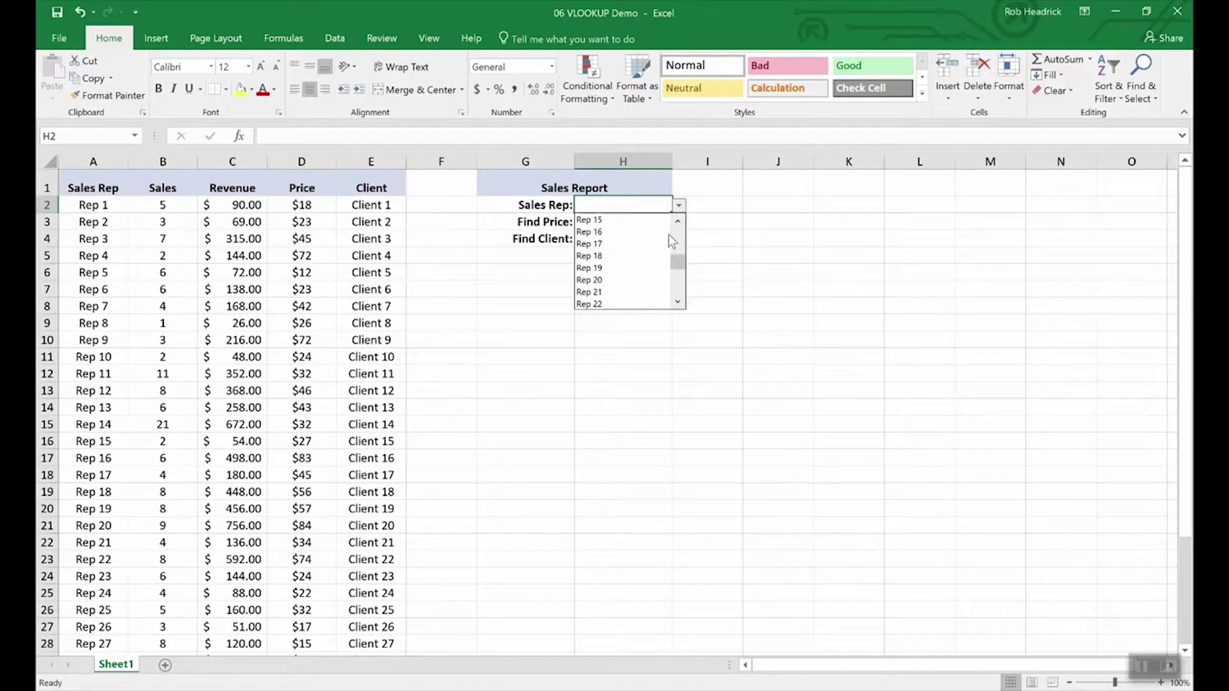
pyautogui.click(598, 232)
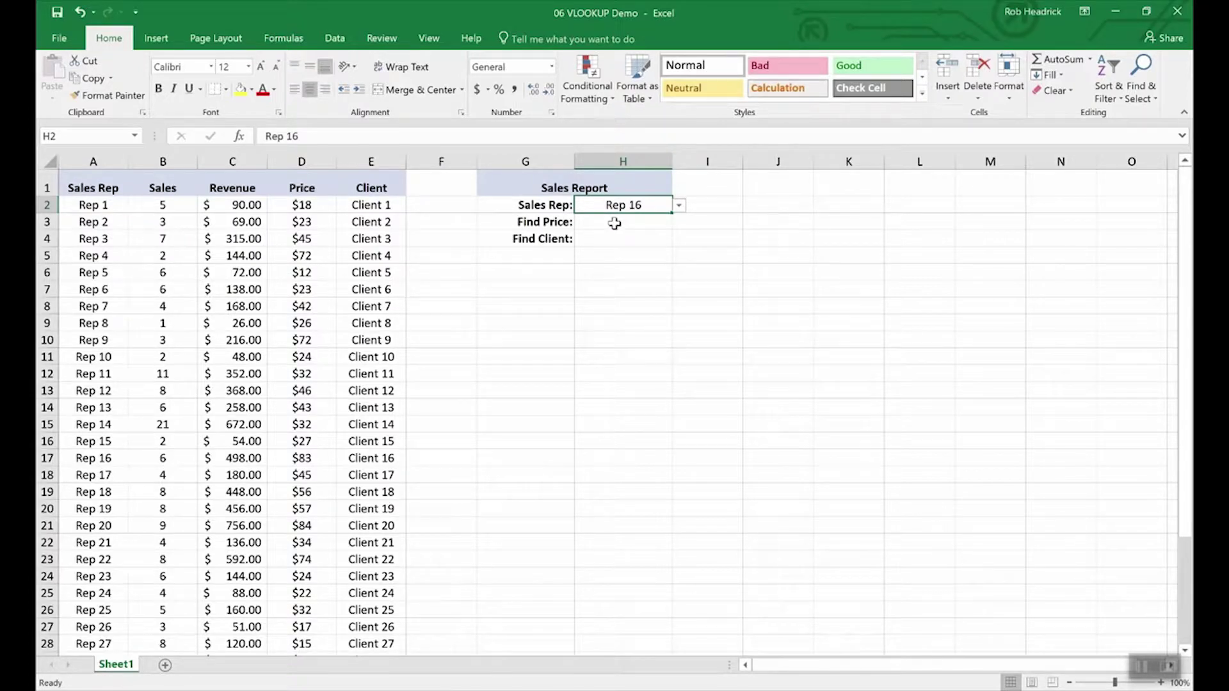
# - Enter =VLOOKUP(H2,A2:E36,4,FALSE) in H3 to look up Rep 16's price
pyautogui.click(614, 223)
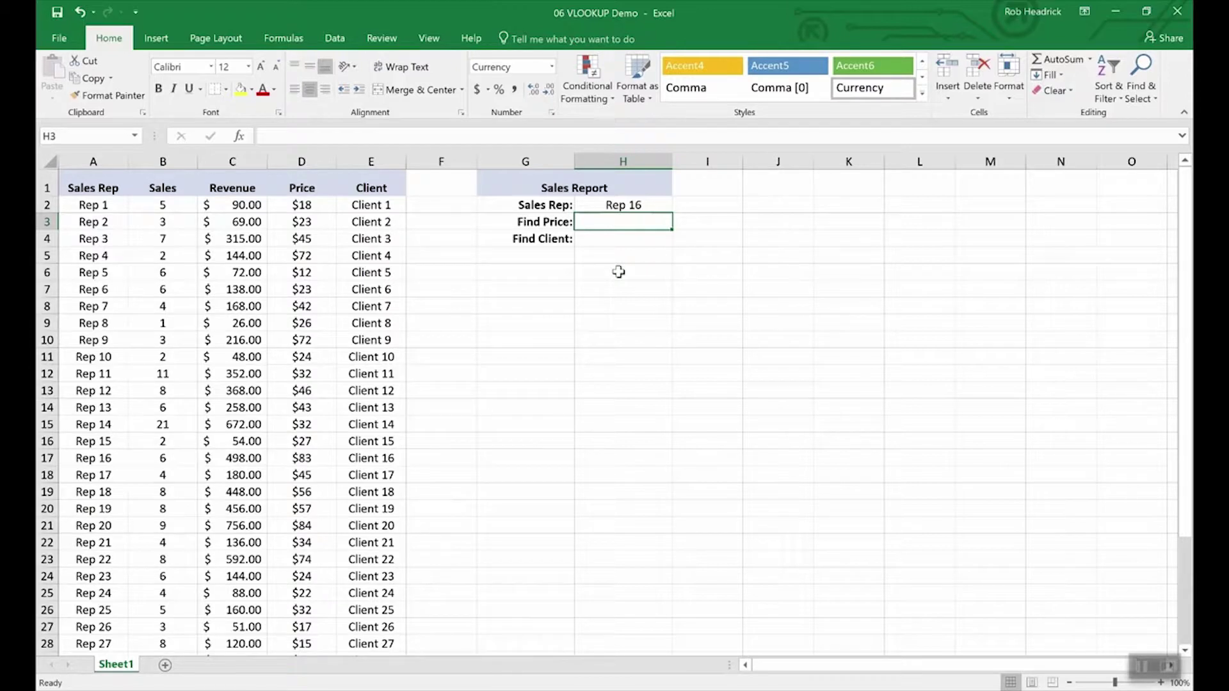
pyautogui.write('=vlookup')
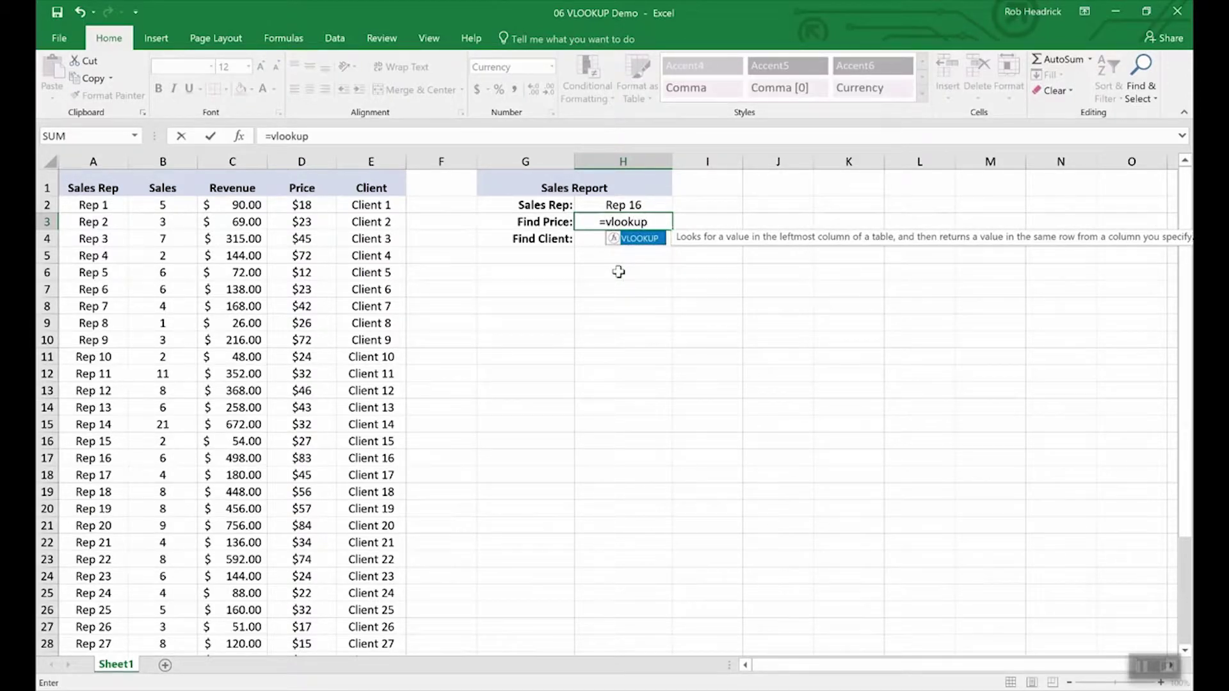
pyautogui.write('(')
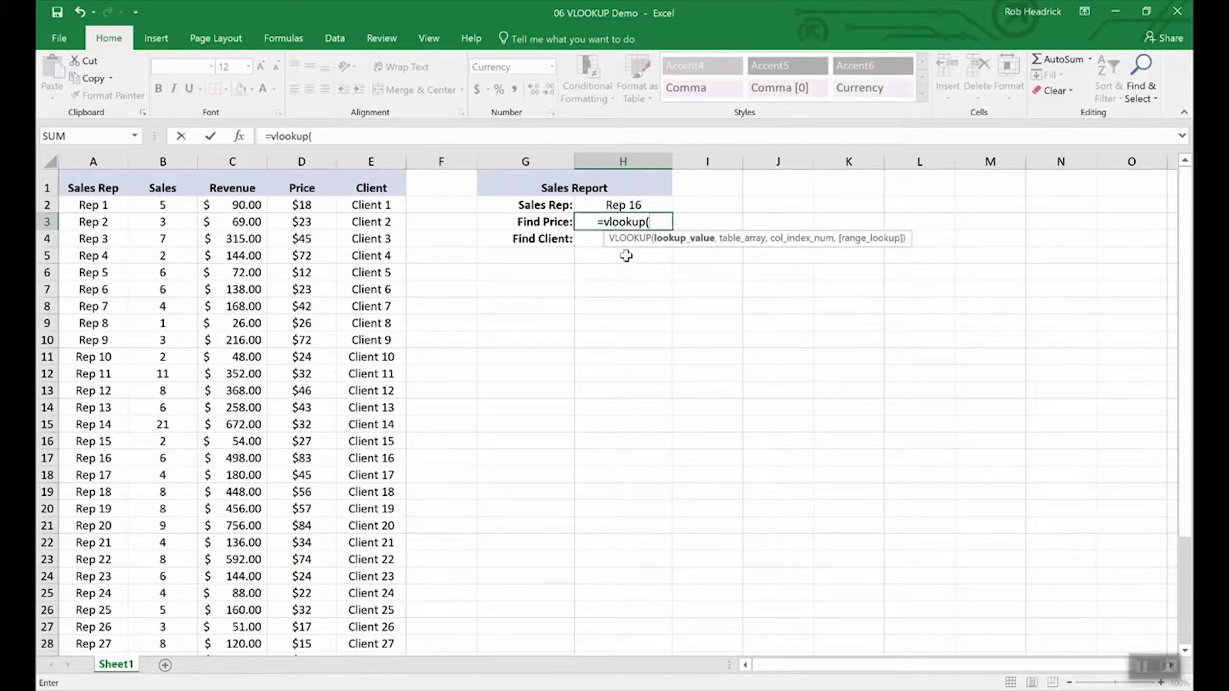
pyautogui.click(623, 206)
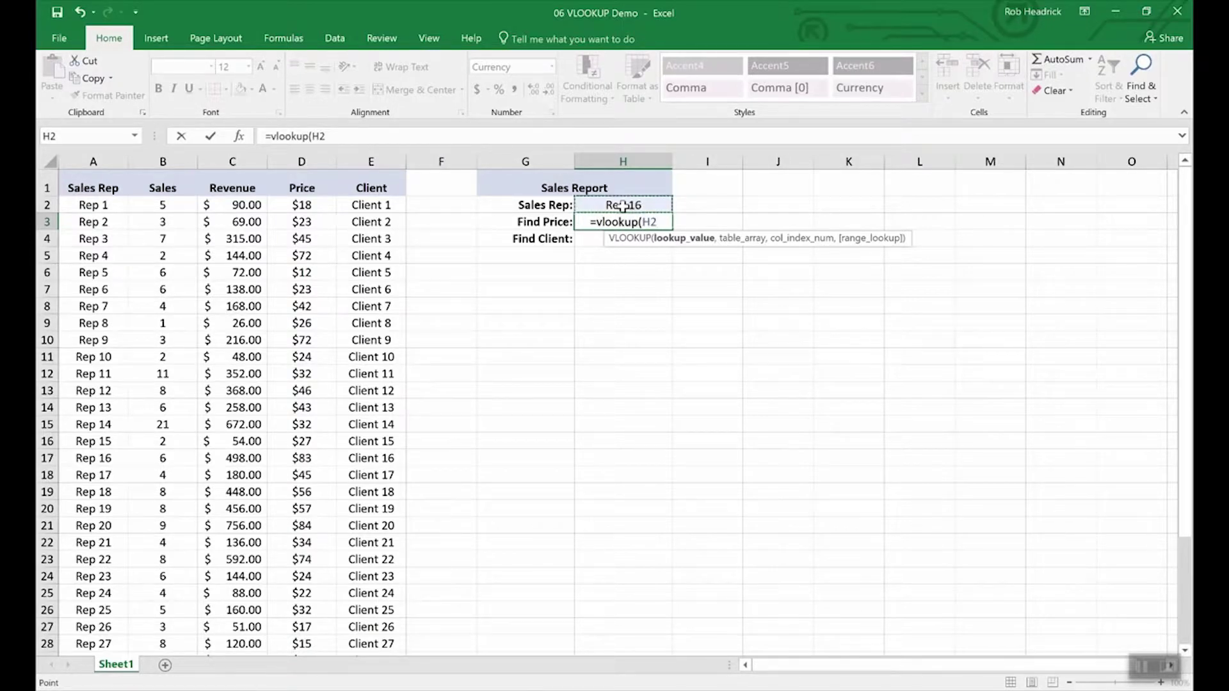
pyautogui.write(',')
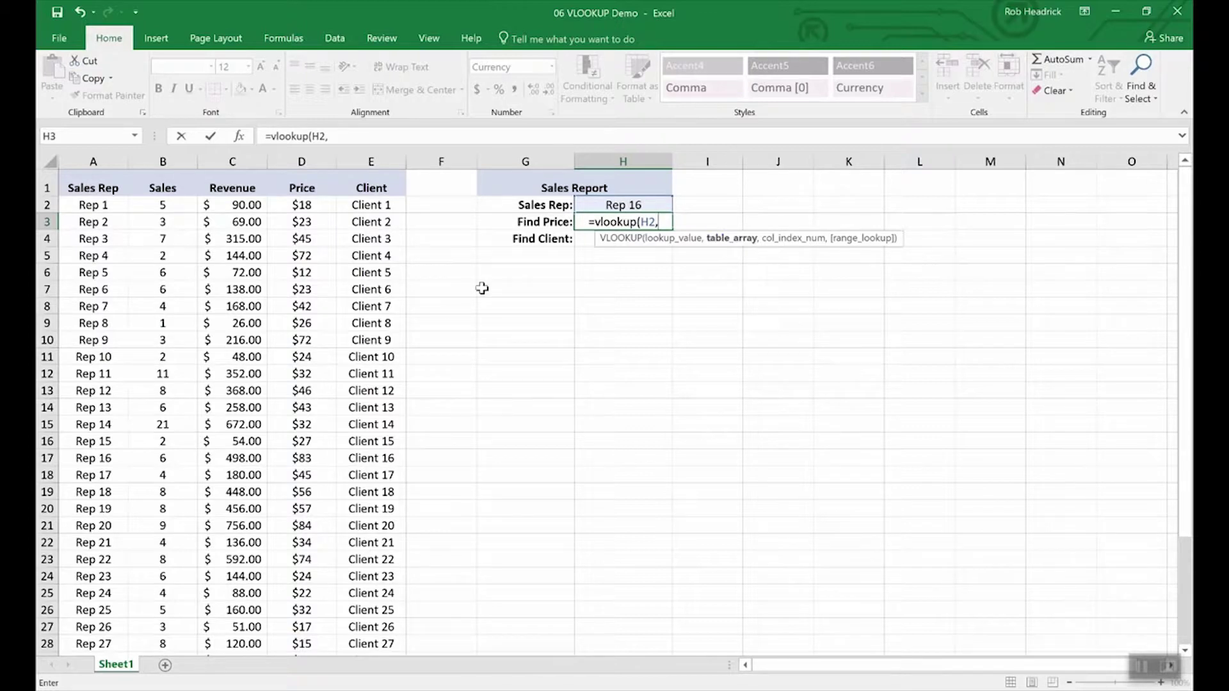
pyautogui.moveTo(97, 204); pyautogui.dragTo(338, 593)
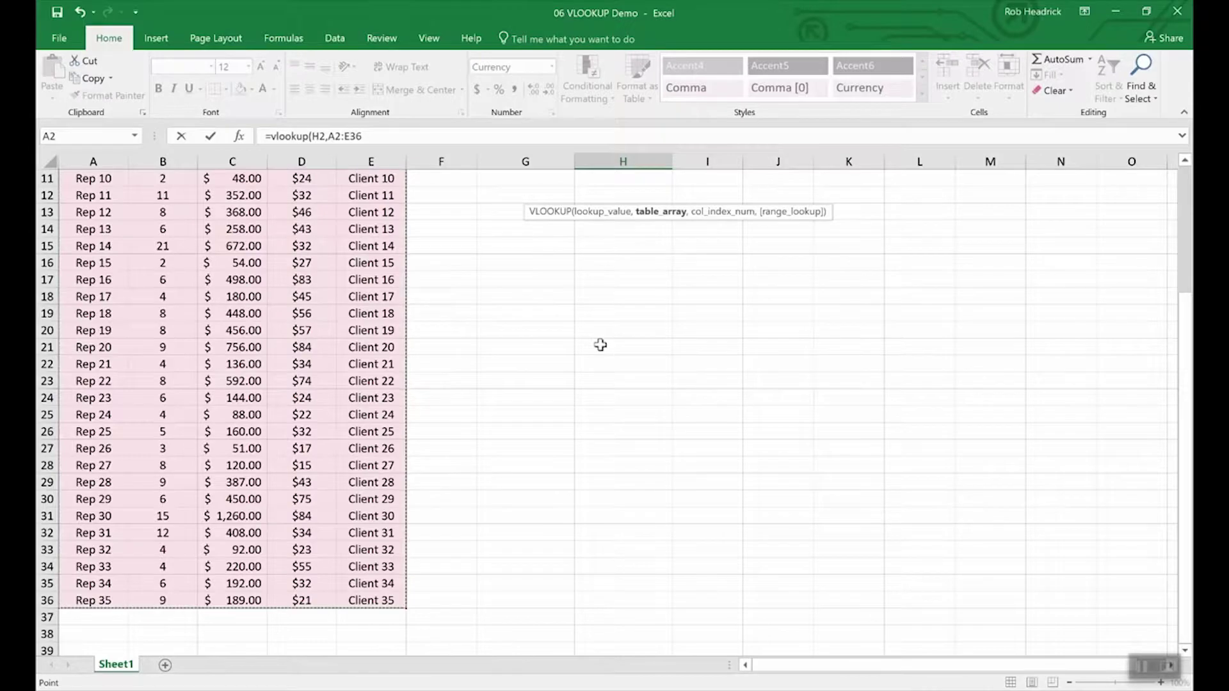
pyautogui.scroll(4, 601, 345)
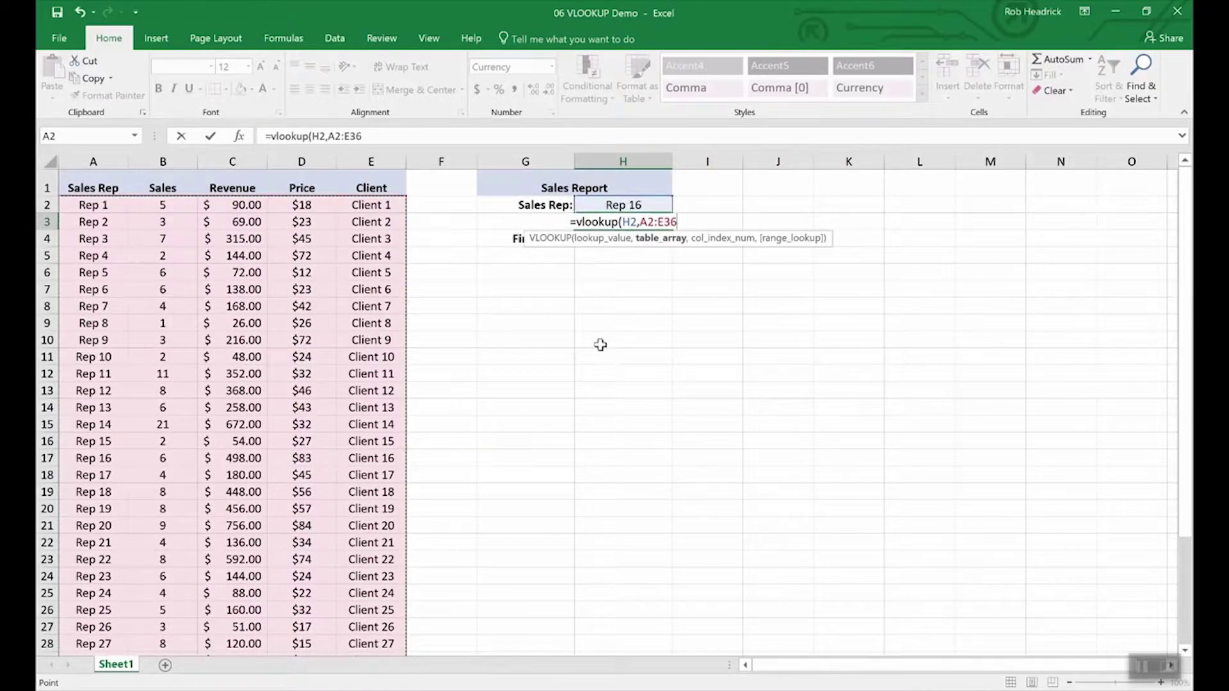
pyautogui.write(',')
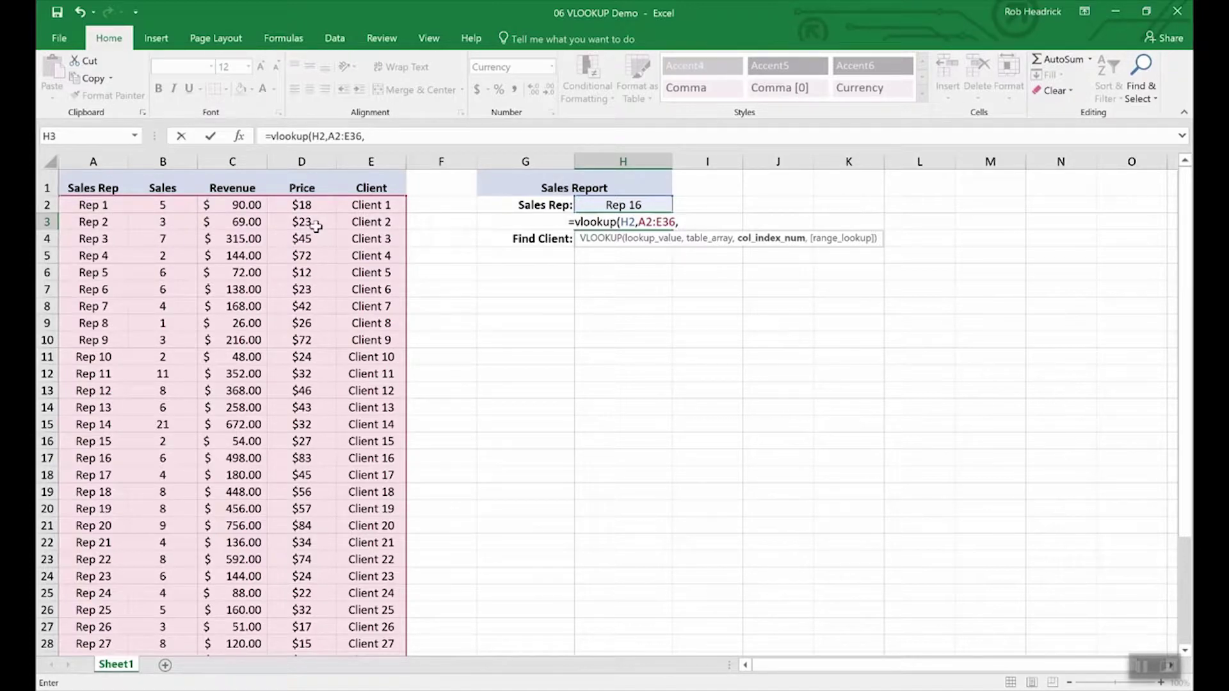
pyautogui.write('4,')
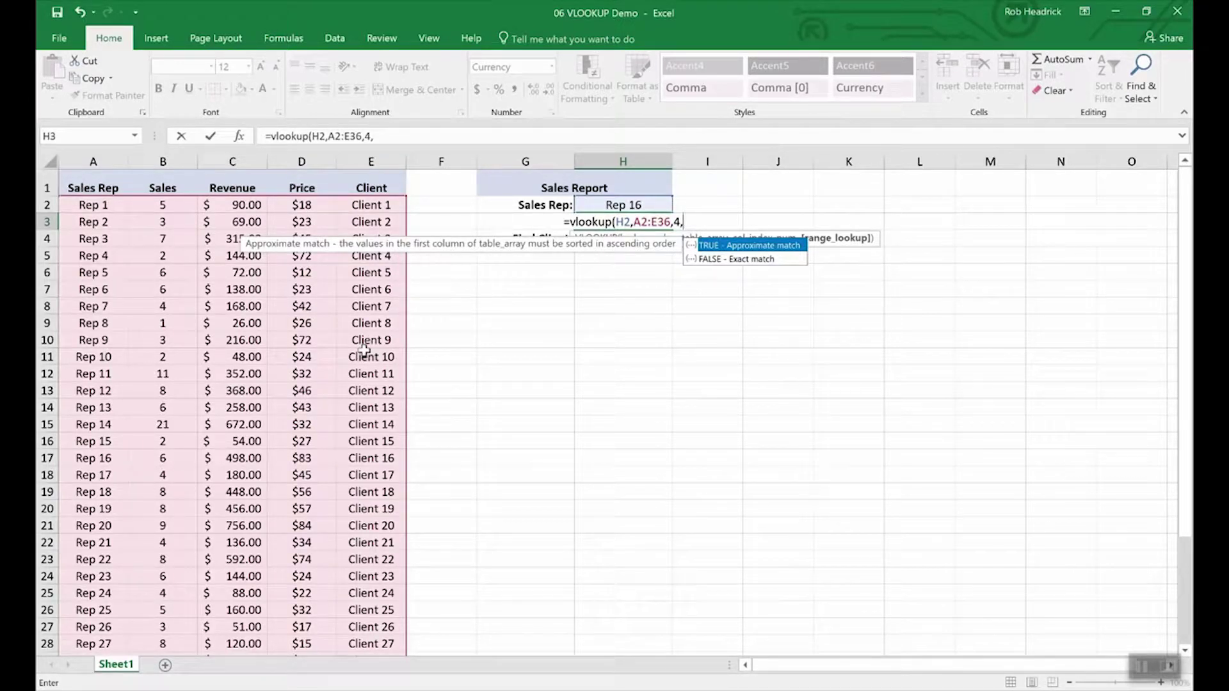
pyautogui.write('false)')
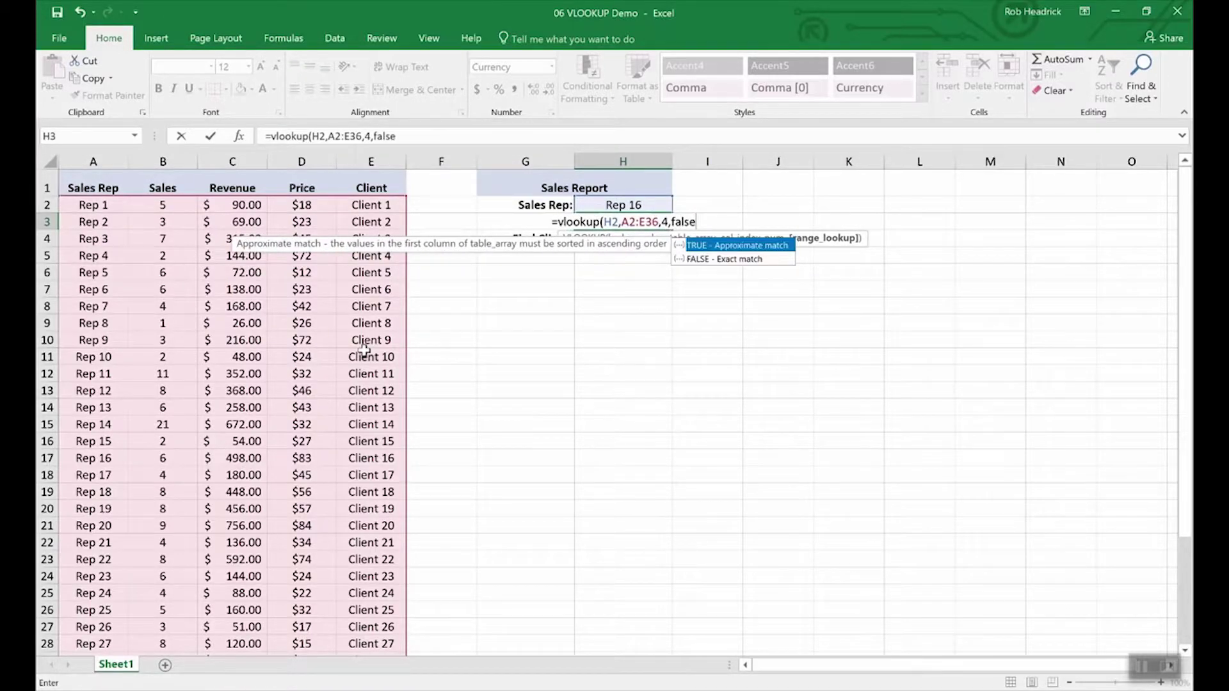
pyautogui.press('Return')
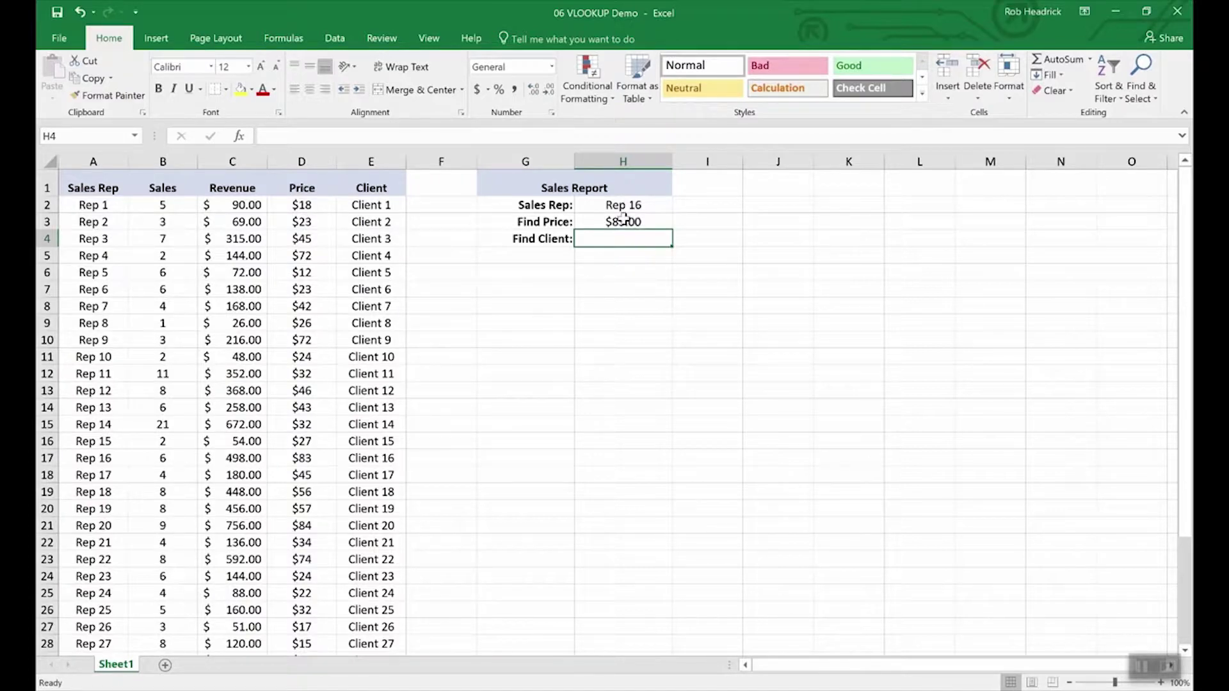
# - Highlight the Rep 16 row in the table to check its values
pyautogui.click(96, 458)
pyautogui.hotkey('shift', 'space')
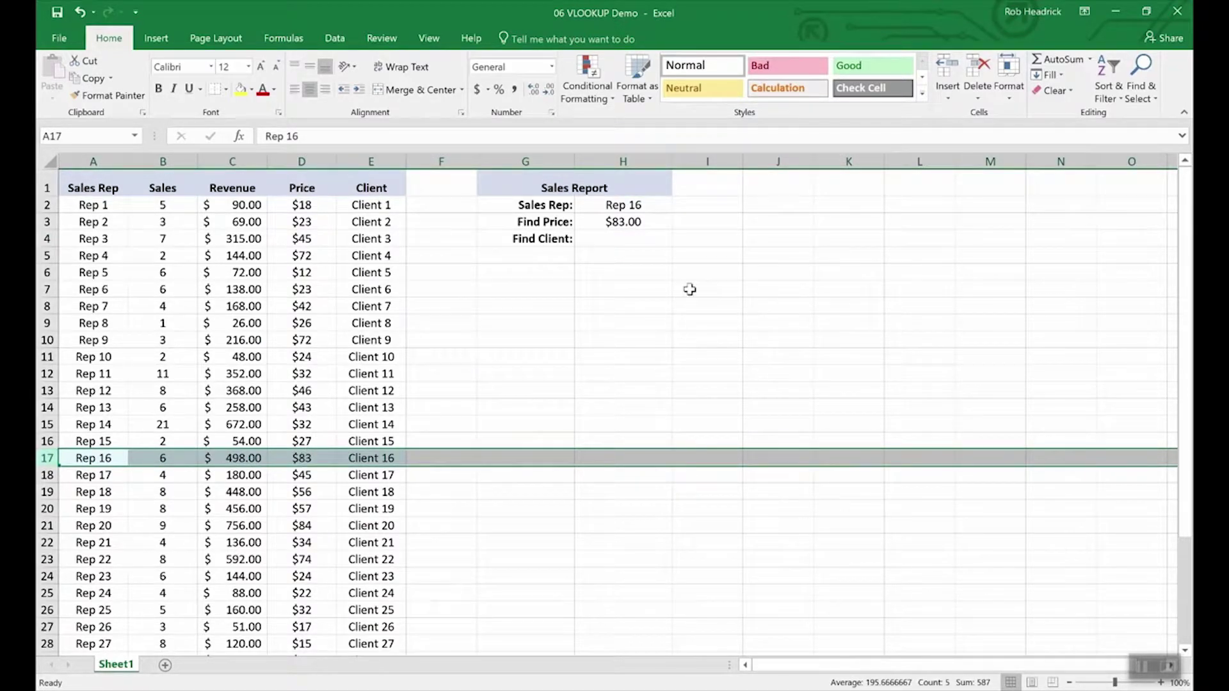
pyautogui.click(619, 239)
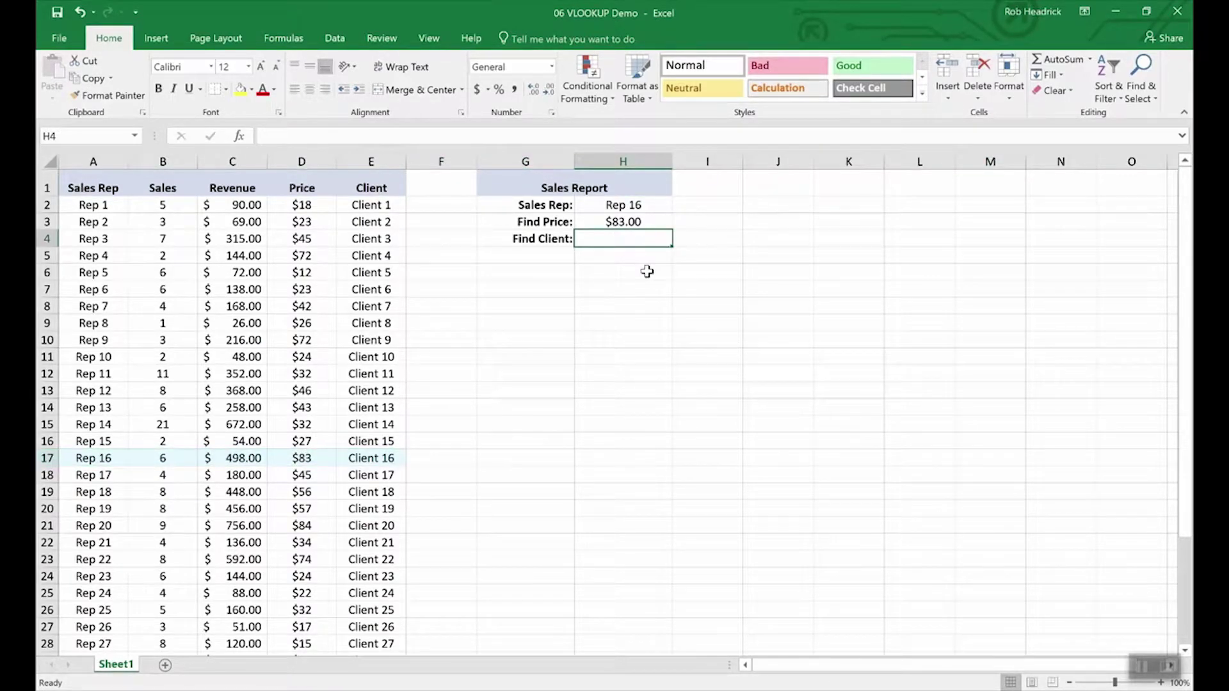
pyautogui.press('Up')
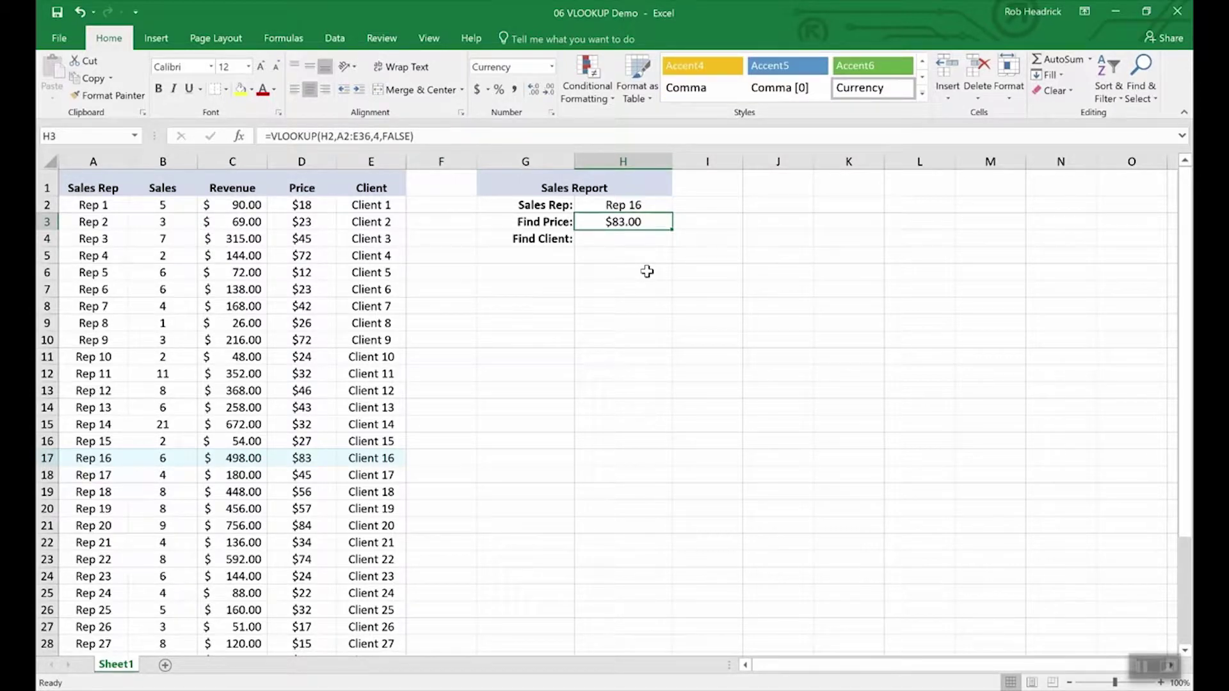
pyautogui.press('Down')
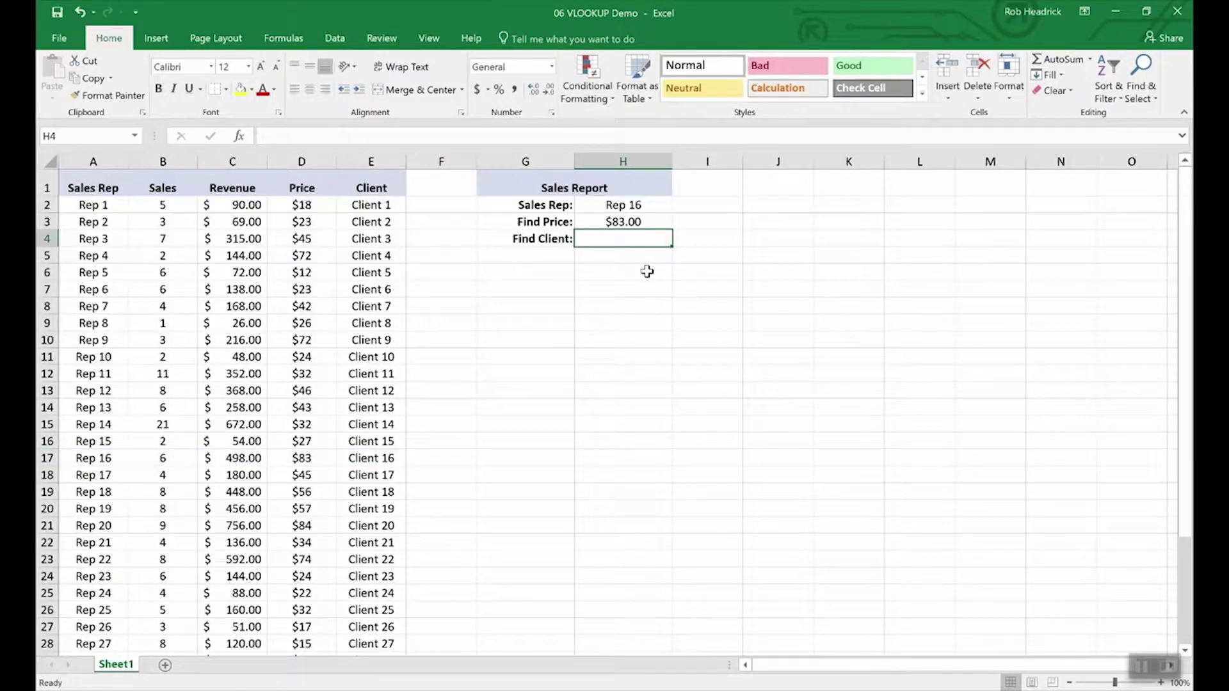
pyautogui.press('Up')
# - Copy the H3 VLOOKUP into H4 and edit it to look up H2, column 5, returning Client 16
pyautogui.hotkey('ctrl', 'c')
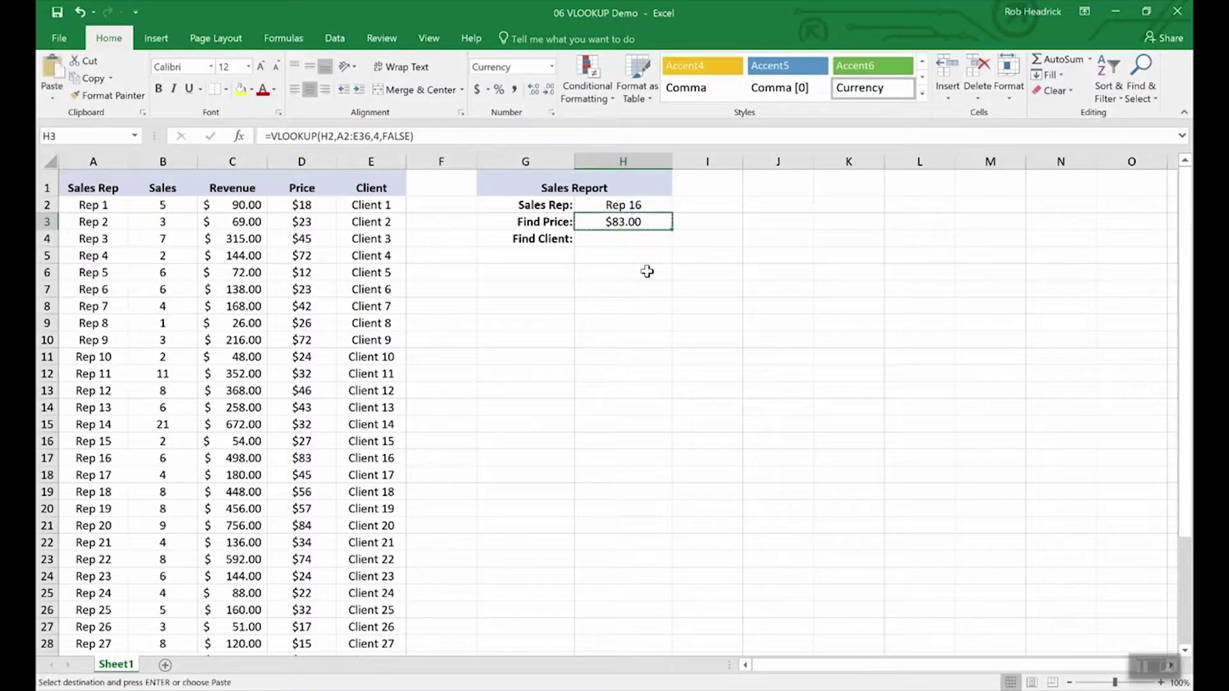
pyautogui.press('Down')
pyautogui.hotkey('ctrl', 'v')
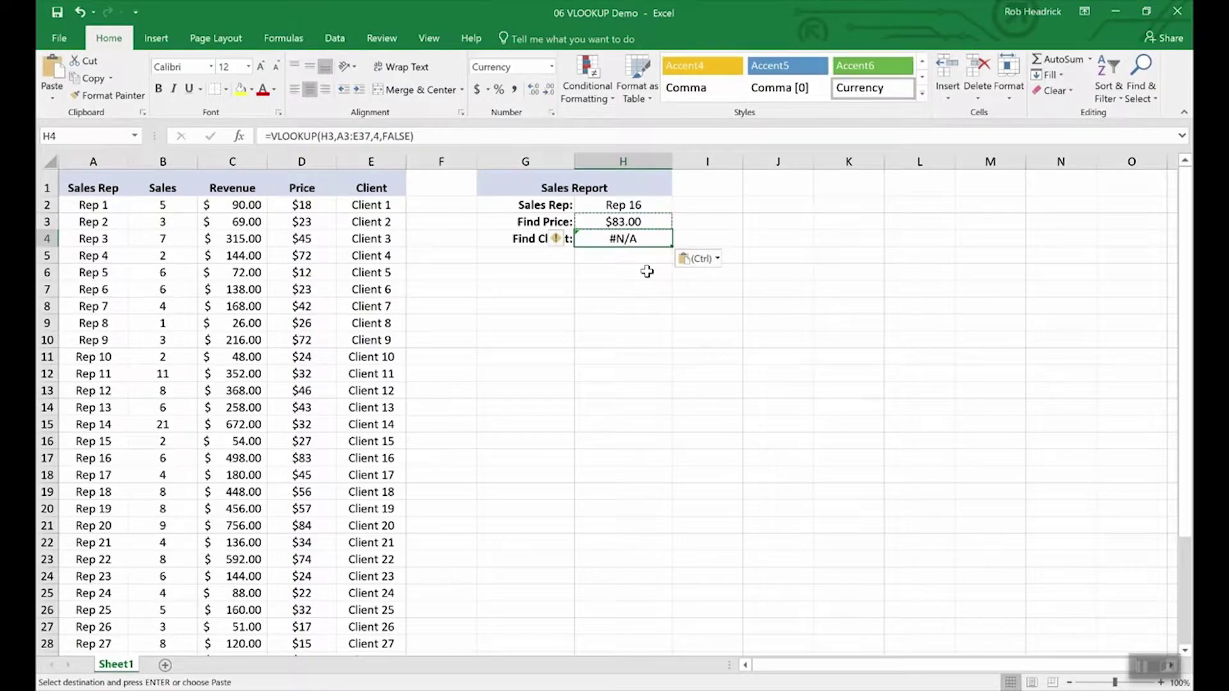
pyautogui.press('Escape')
pyautogui.press('F2')
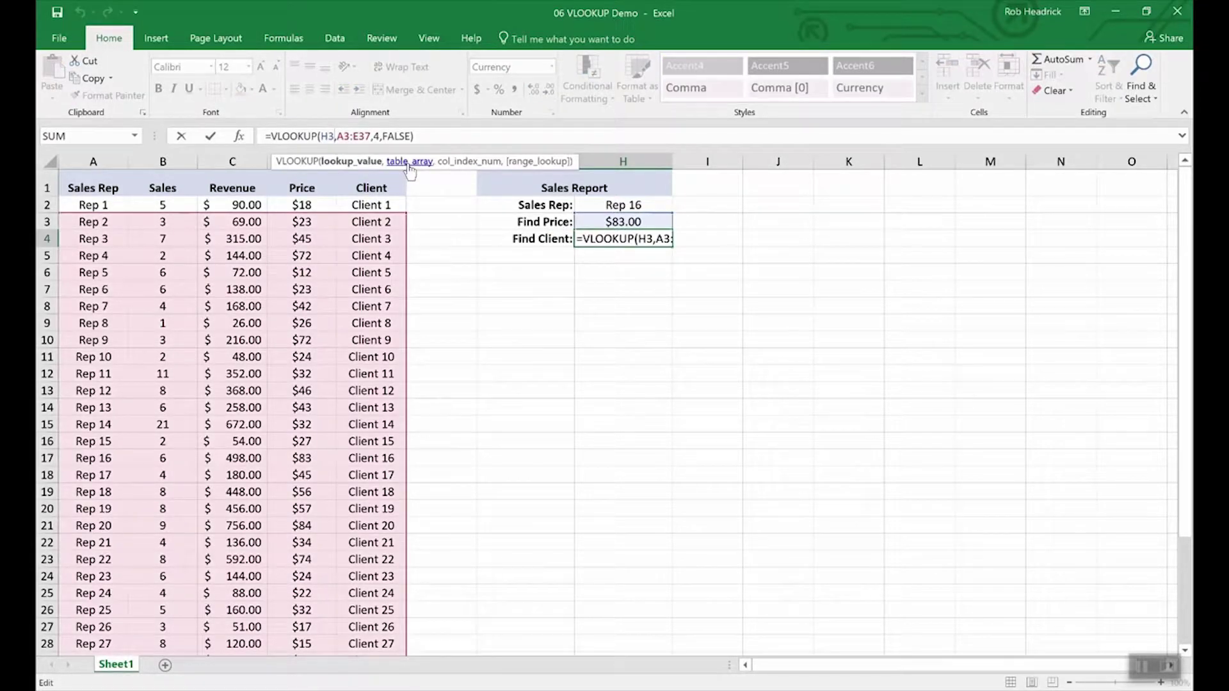
pyautogui.press('BackSpace')
pyautogui.write('2')
pyautogui.press('Right')
pyautogui.press('Right')
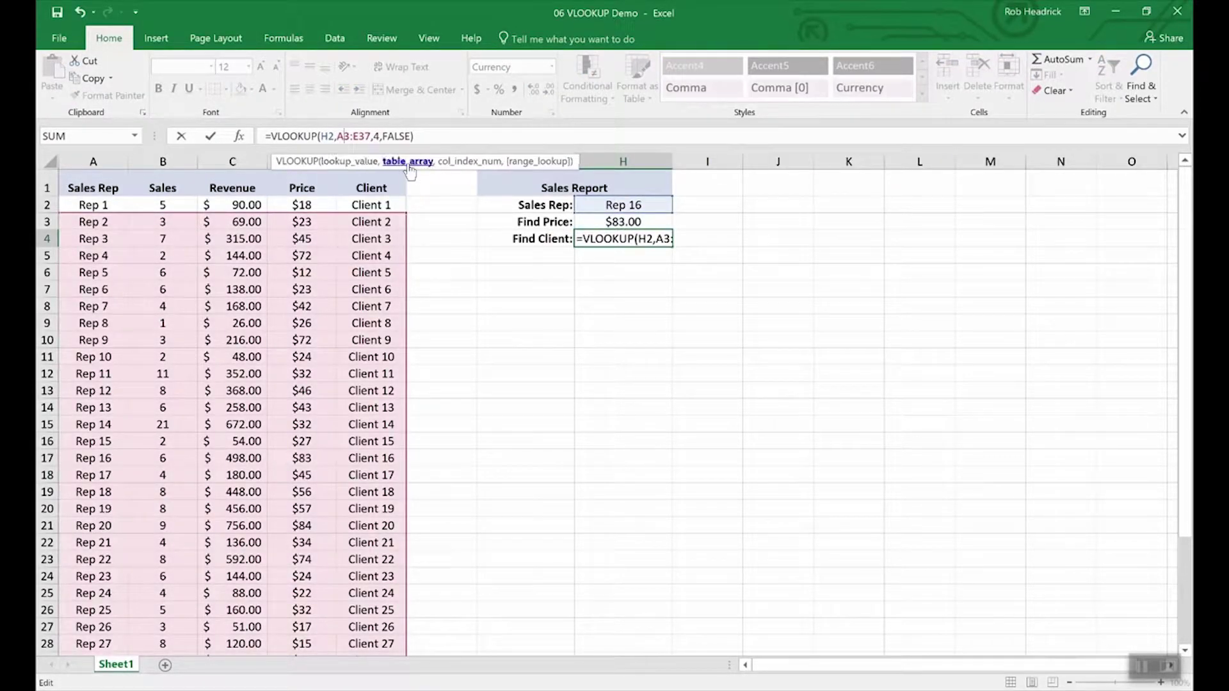
pyautogui.press('Right')
pyautogui.press('Right')
pyautogui.press('Right')
pyautogui.press('Right')
pyautogui.press('Right')
pyautogui.press('Right')
pyautogui.press('Right')
pyautogui.press('Right')
pyautogui.press('Right')
pyautogui.press('Right')
pyautogui.press('Right')
pyautogui.press('Right')
pyautogui.press('Right')
pyautogui.press('Right')
pyautogui.press('Return')
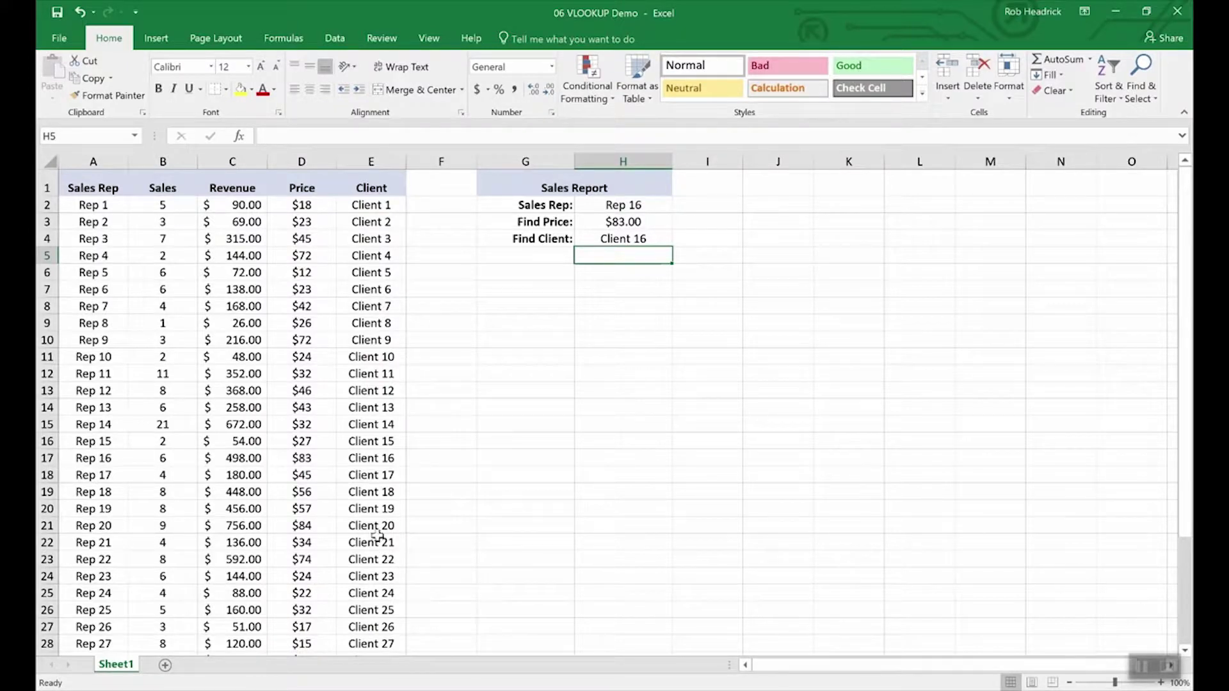
# - Check the Rep 16 row, then change H2's sales rep to Rep 19 and then Rep 25
pyautogui.click(46, 458)
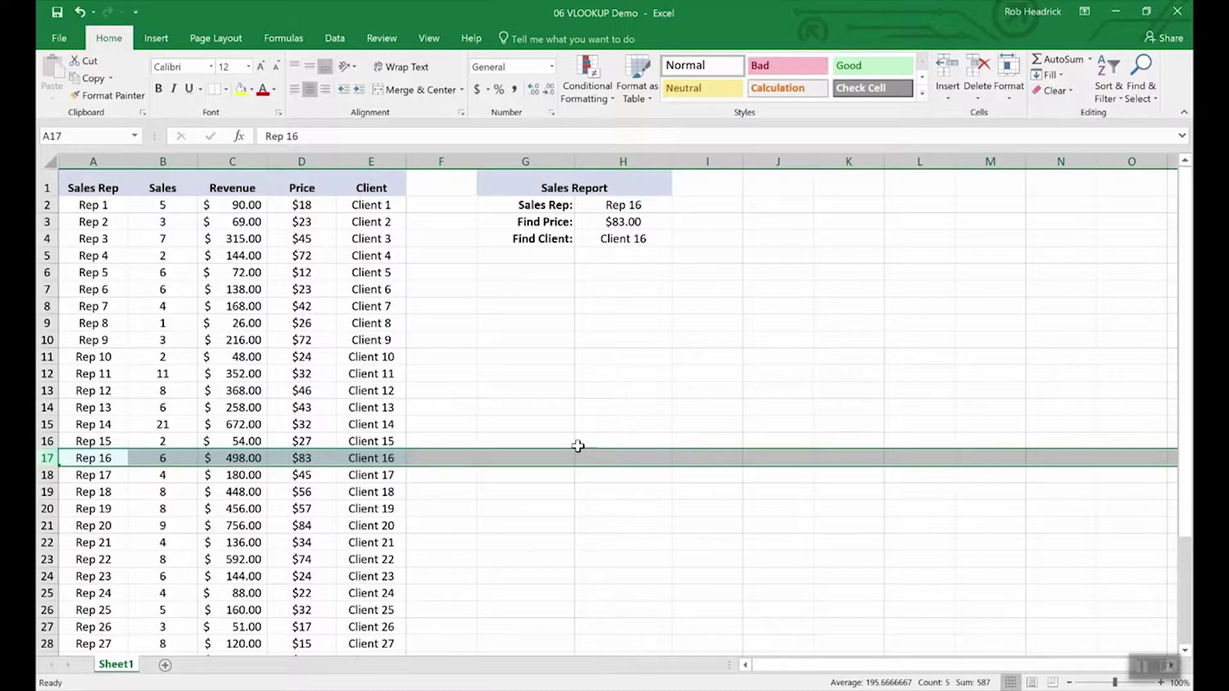
pyautogui.click(624, 205)
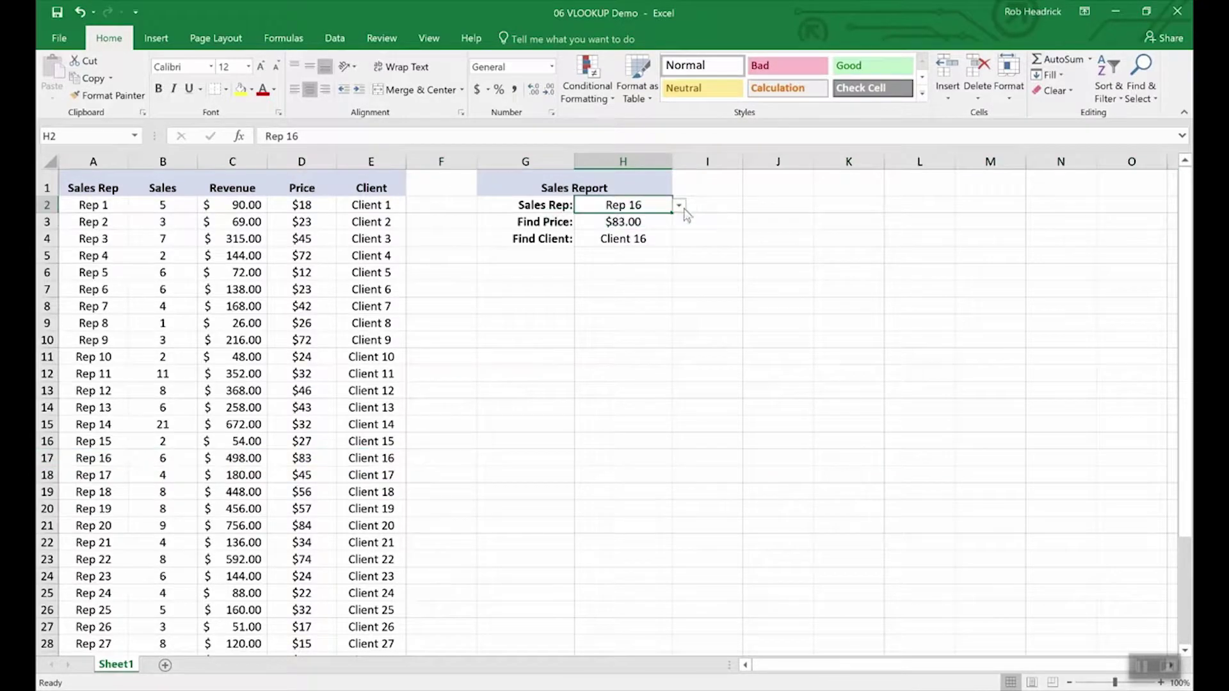
pyautogui.click(680, 206)
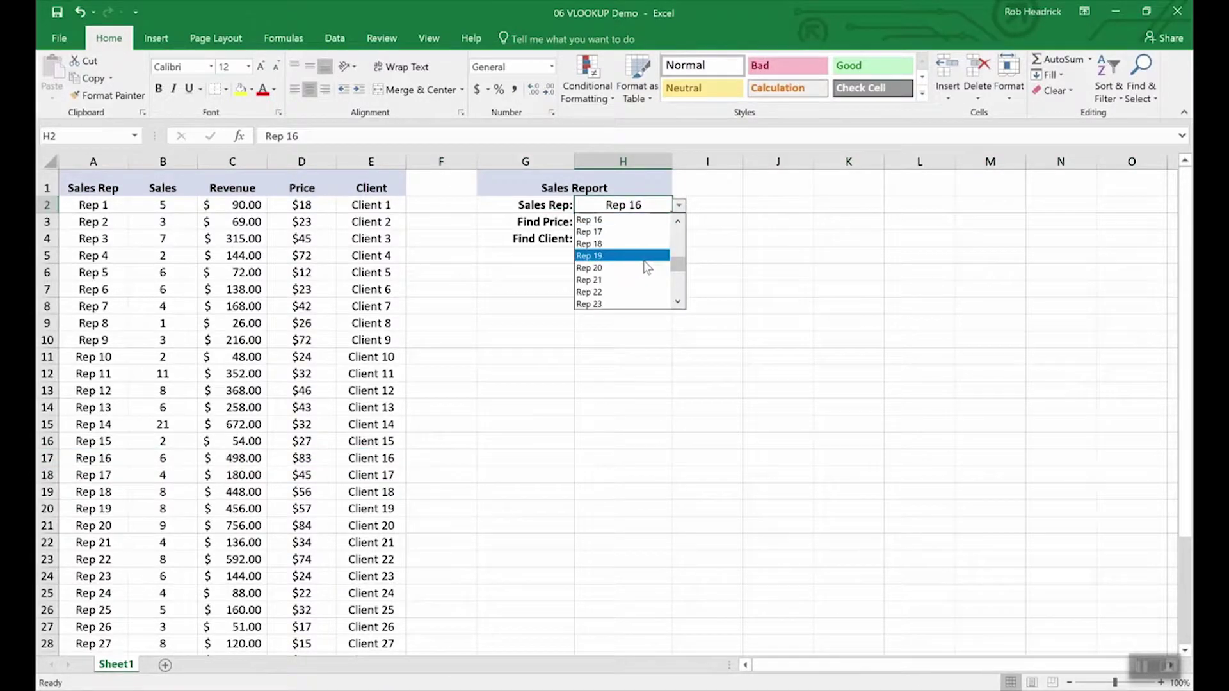
pyautogui.click(644, 261)
pyautogui.click(679, 207)
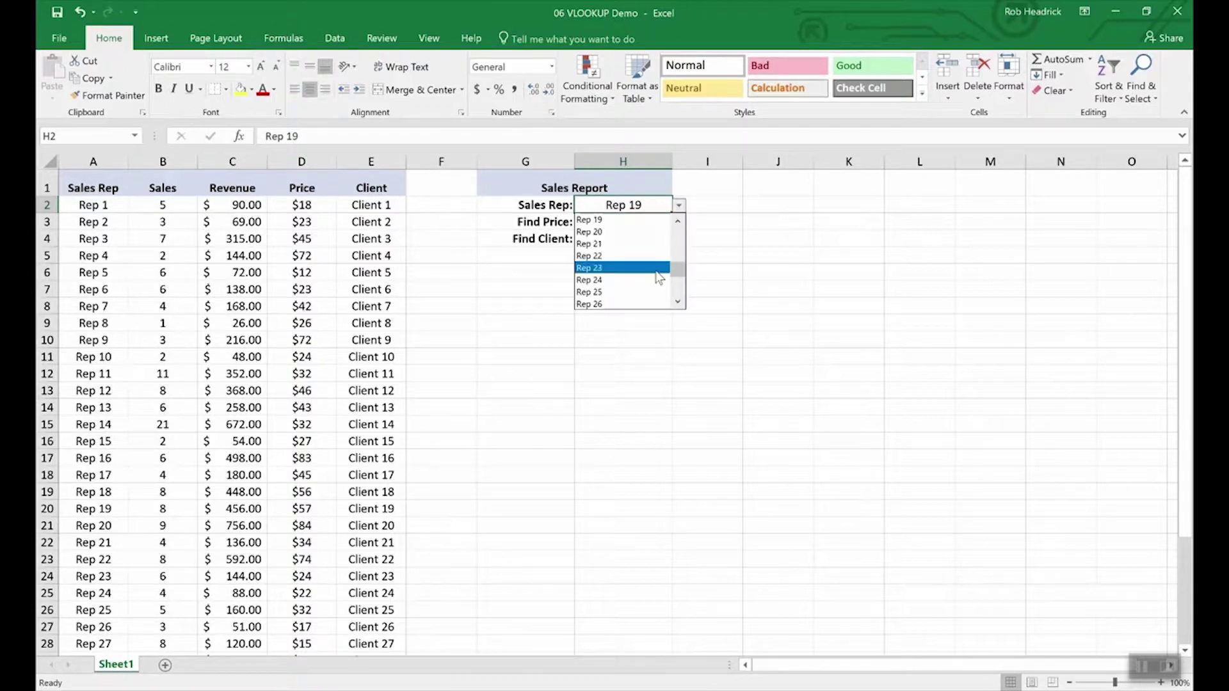
pyautogui.click(643, 293)
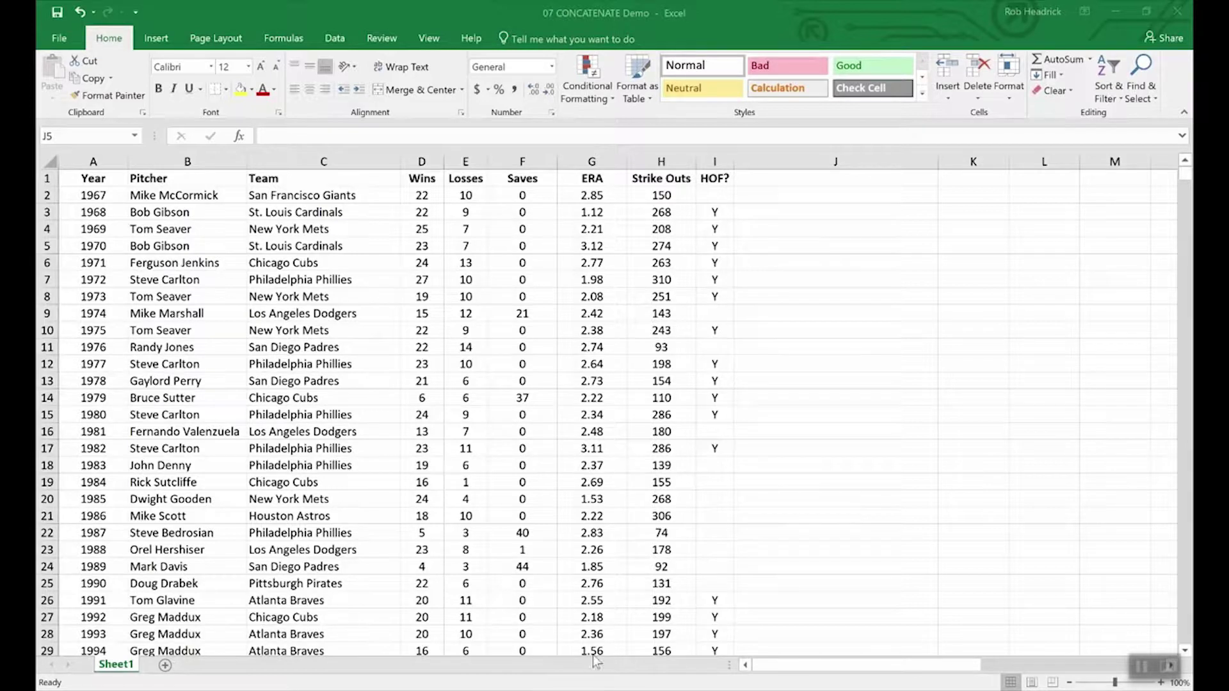
pyautogui.moveTo(420, 178); pyautogui.dragTo(474, 178)
pyautogui.click(462, 281)
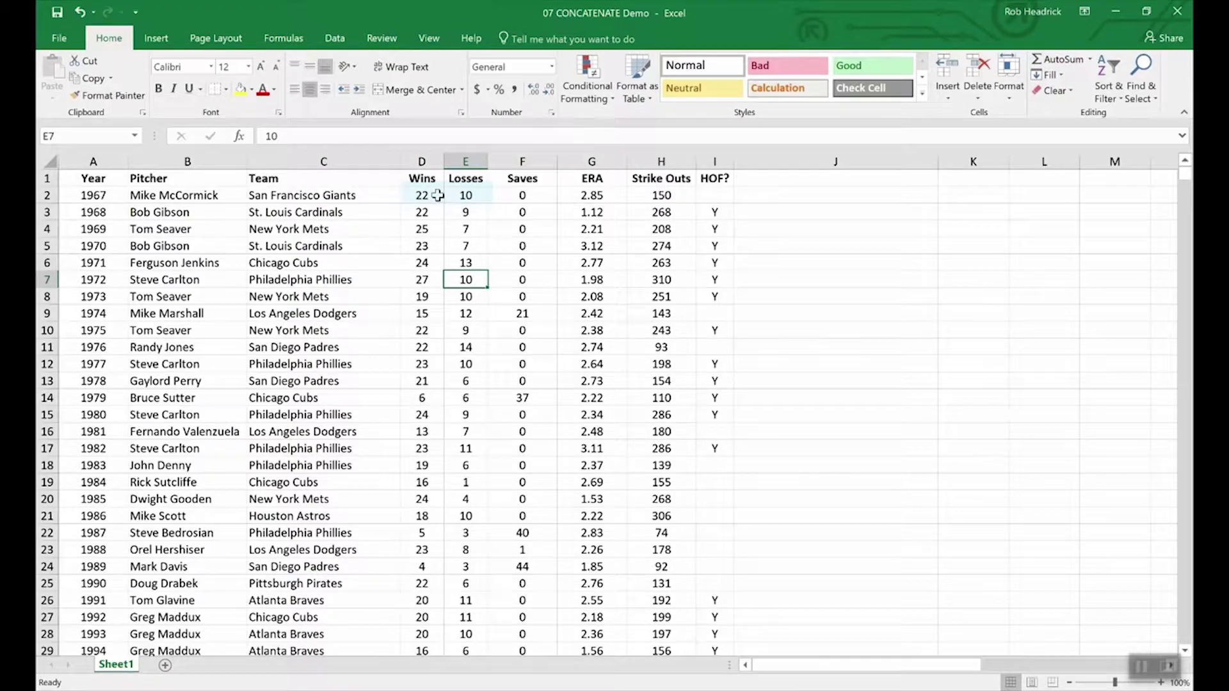
pyautogui.doubleClick(438, 196)
pyautogui.write('-10')
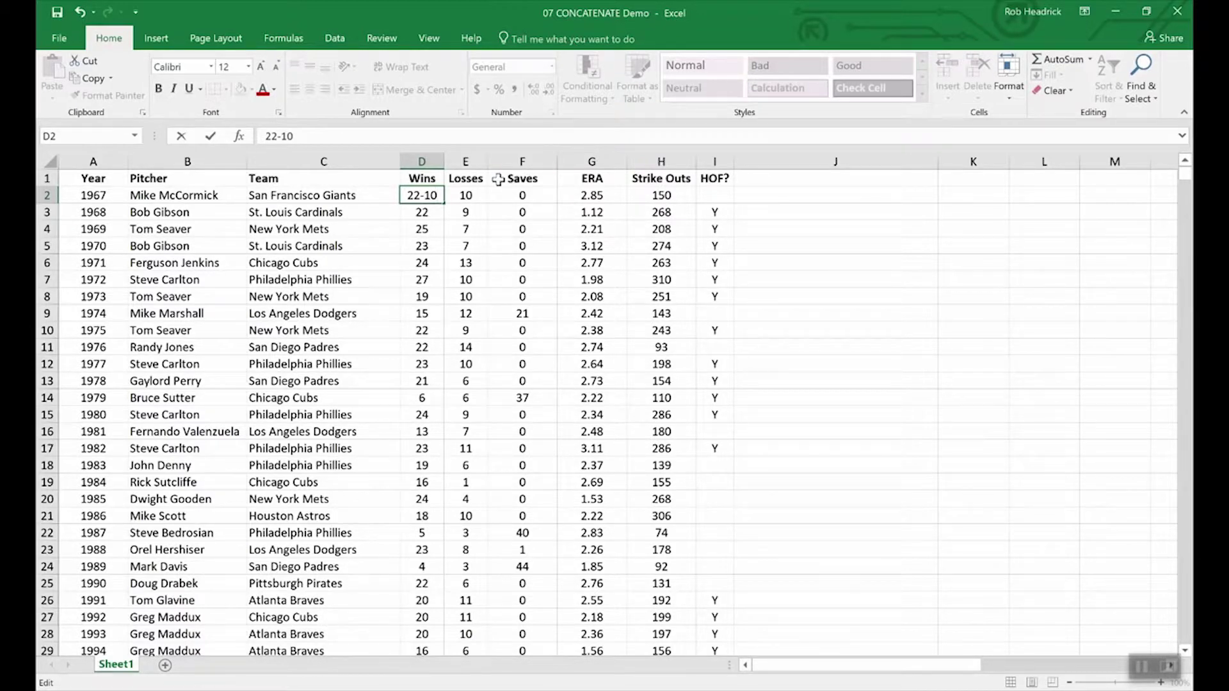
pyautogui.press('BackSpace')
pyautogui.press('BackSpace')
pyautogui.press('BackSpace')
# - Insert a new column before Saves and give it the header W-L in F1
pyautogui.click(522, 162)
pyautogui.rightClick(506, 163)
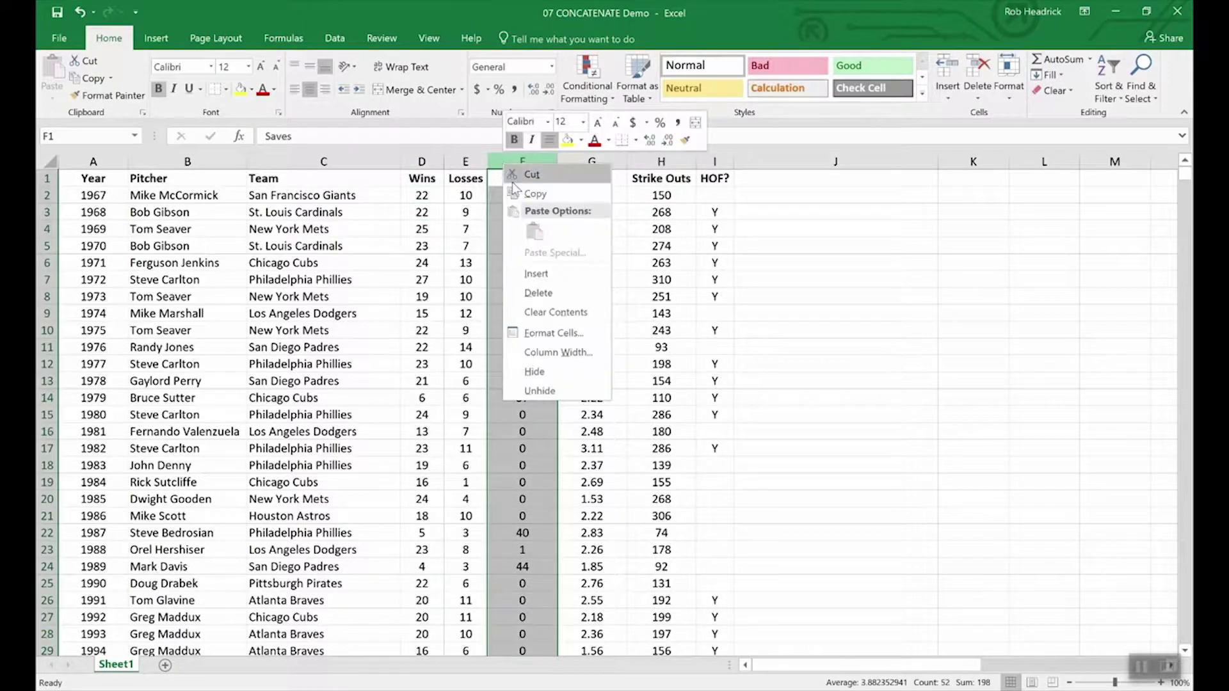
pyautogui.click(535, 273)
pyautogui.moveTo(511, 177); pyautogui.dragTo(511, 305)
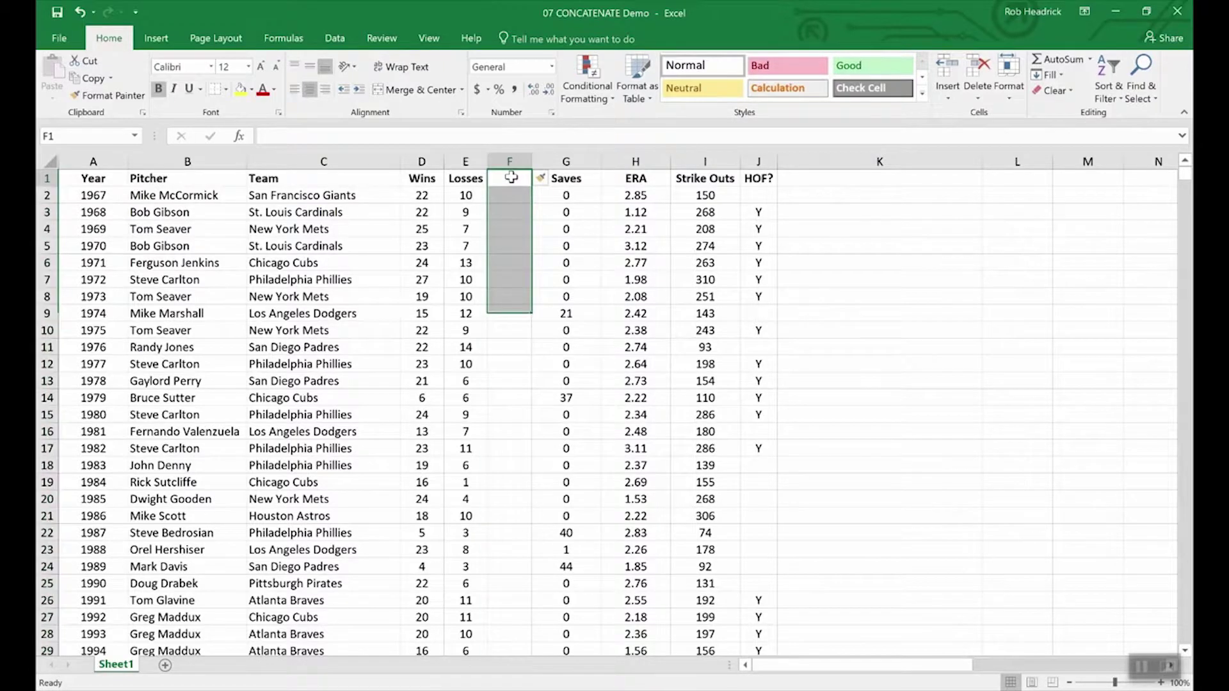
pyautogui.click(510, 177)
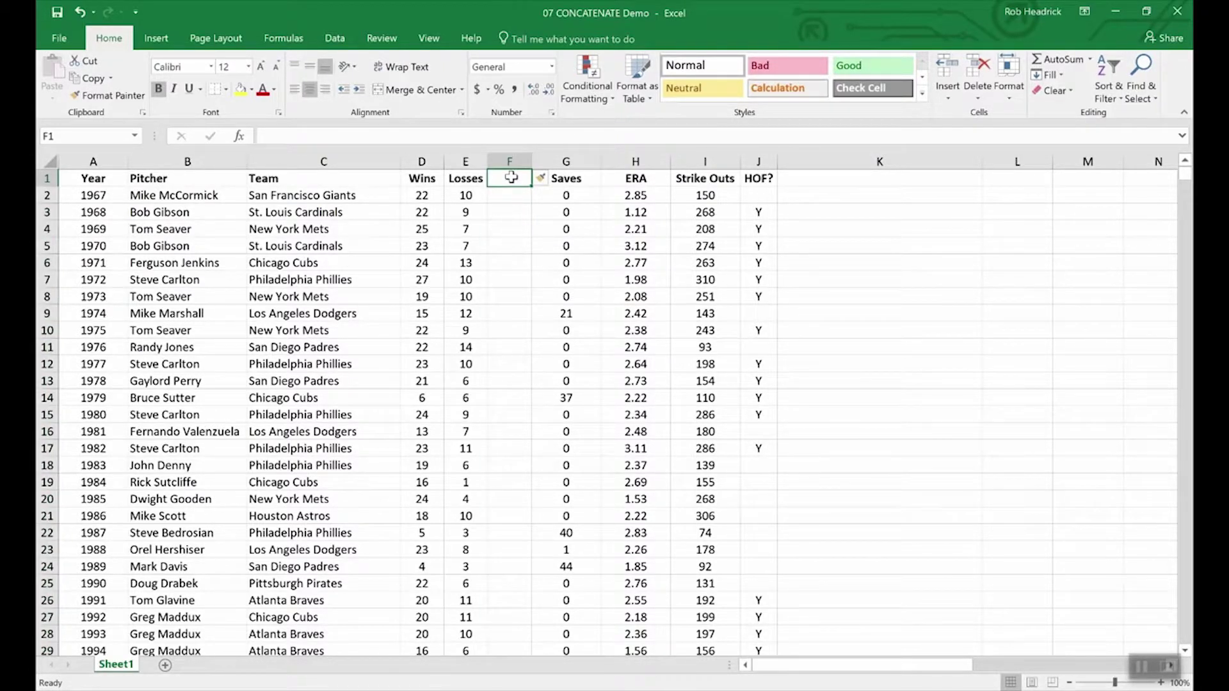
pyautogui.write('W-L')
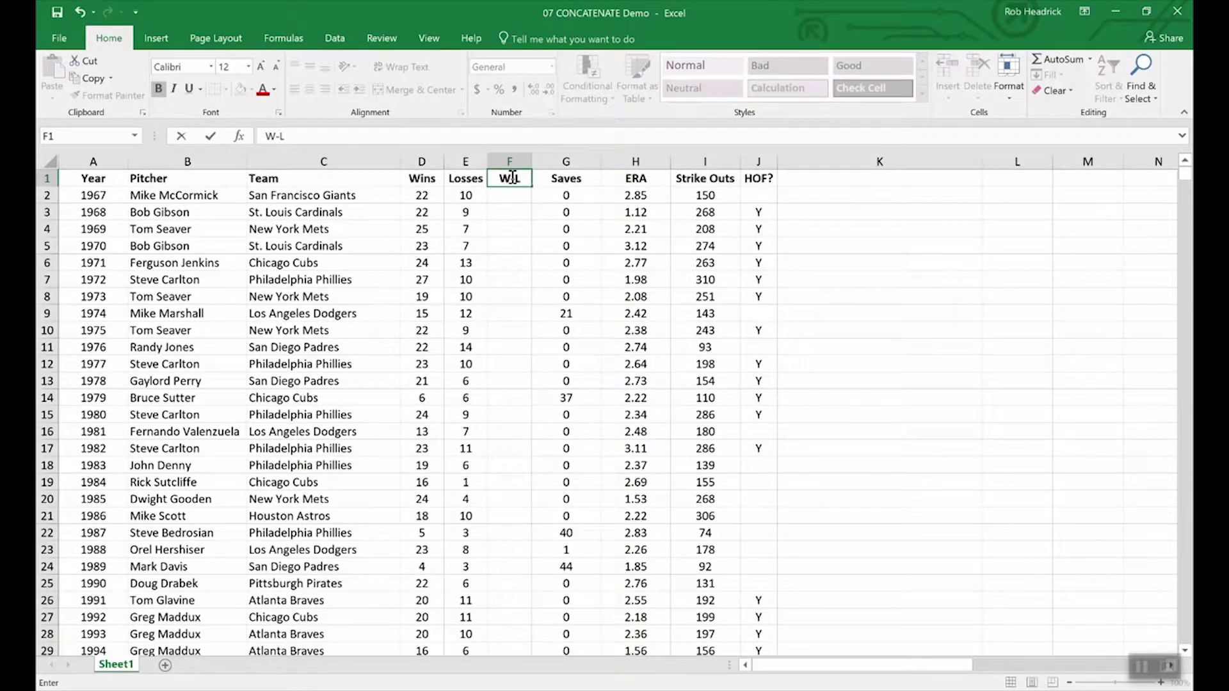
pyautogui.press('Return')
# - Enter =CONCATENATE(D2,E2) in F2 to join the wins and losses into 2210
pyautogui.write('=')
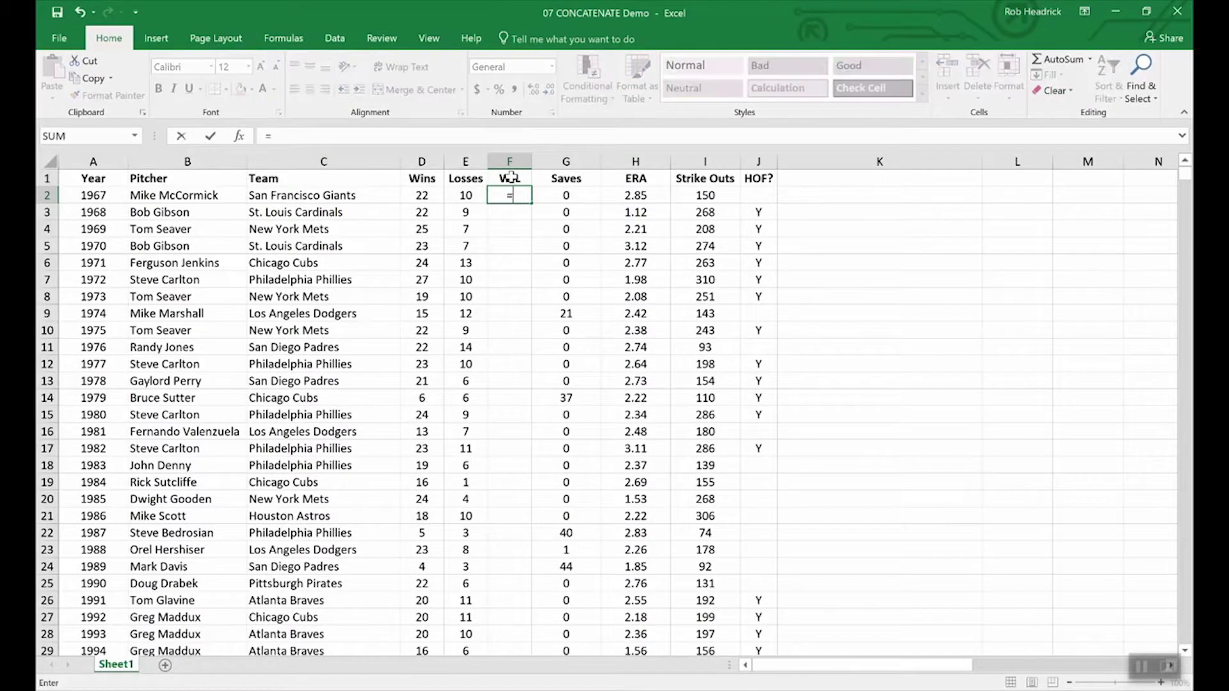
pyautogui.write('conc')
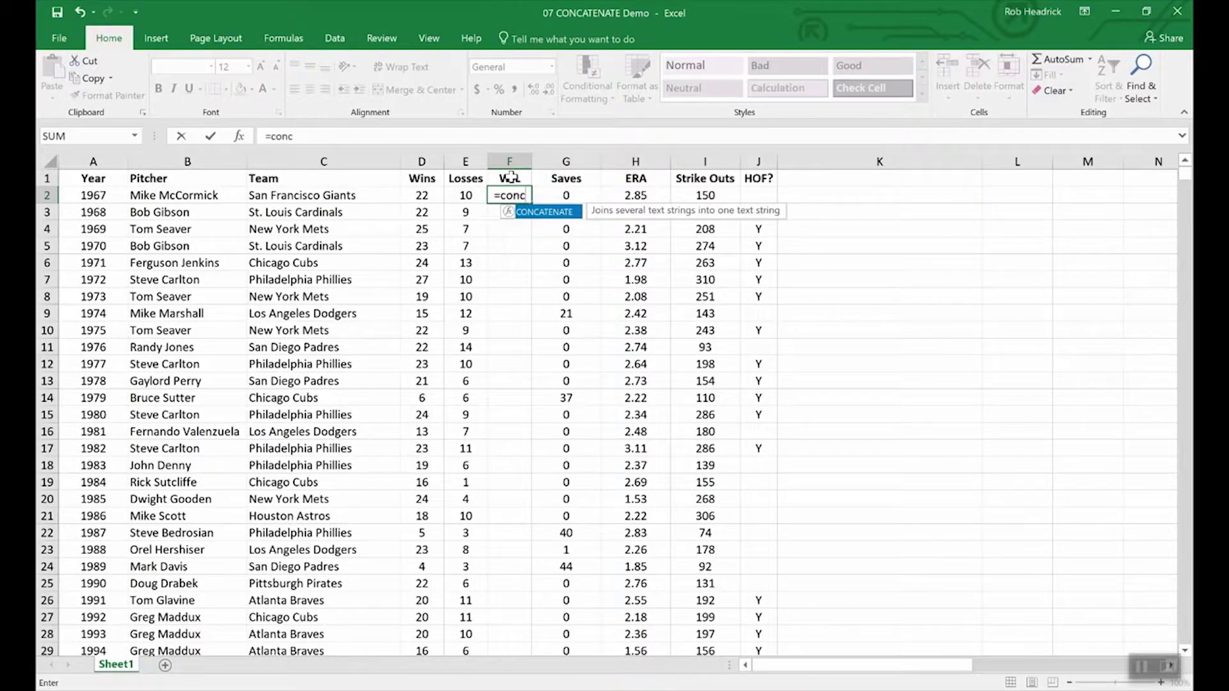
pyautogui.doubleClick(550, 214)
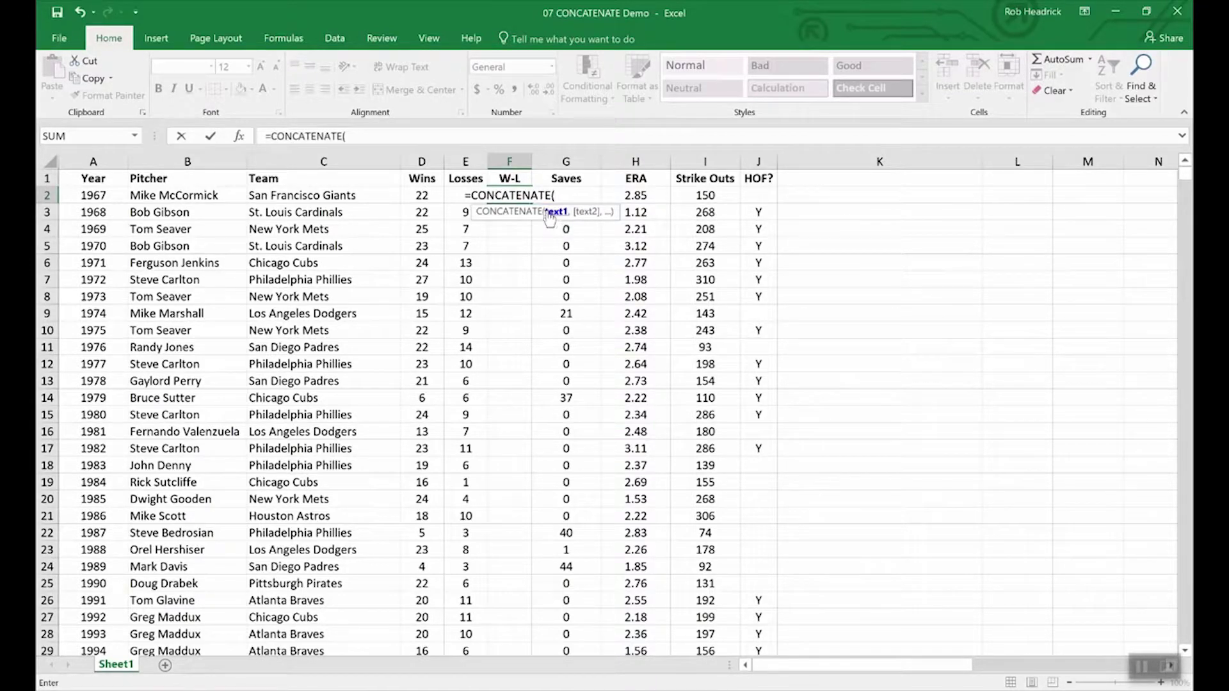
pyautogui.click(421, 197)
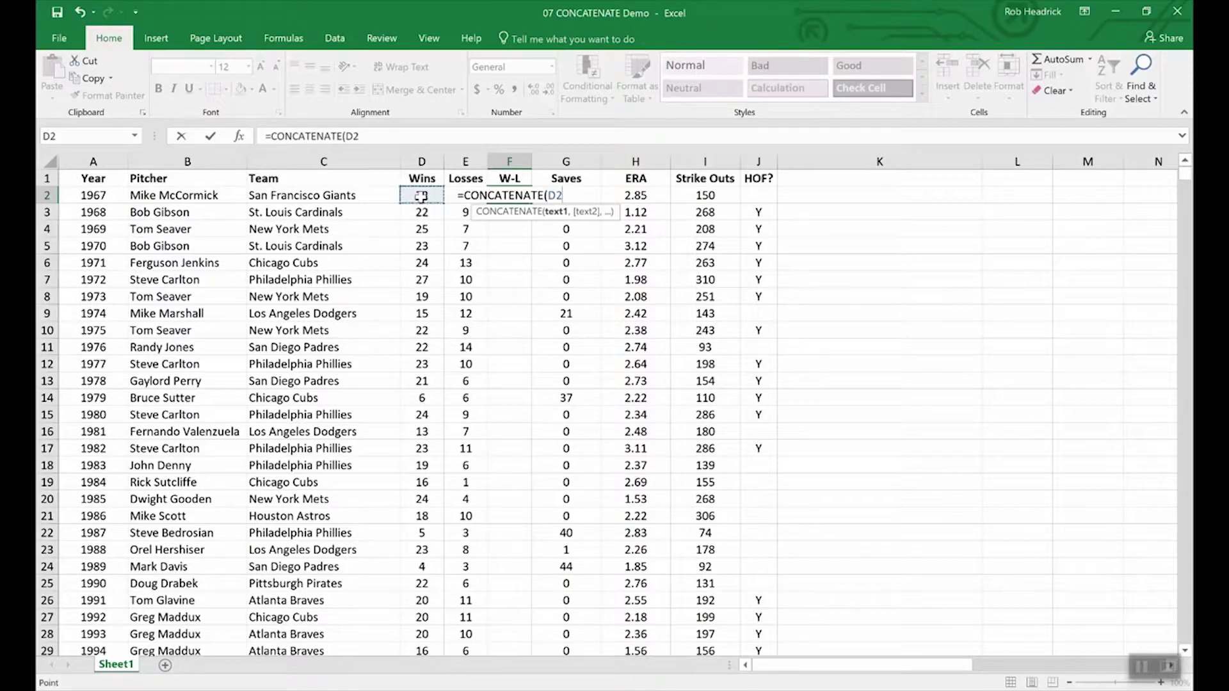
pyautogui.write(',')
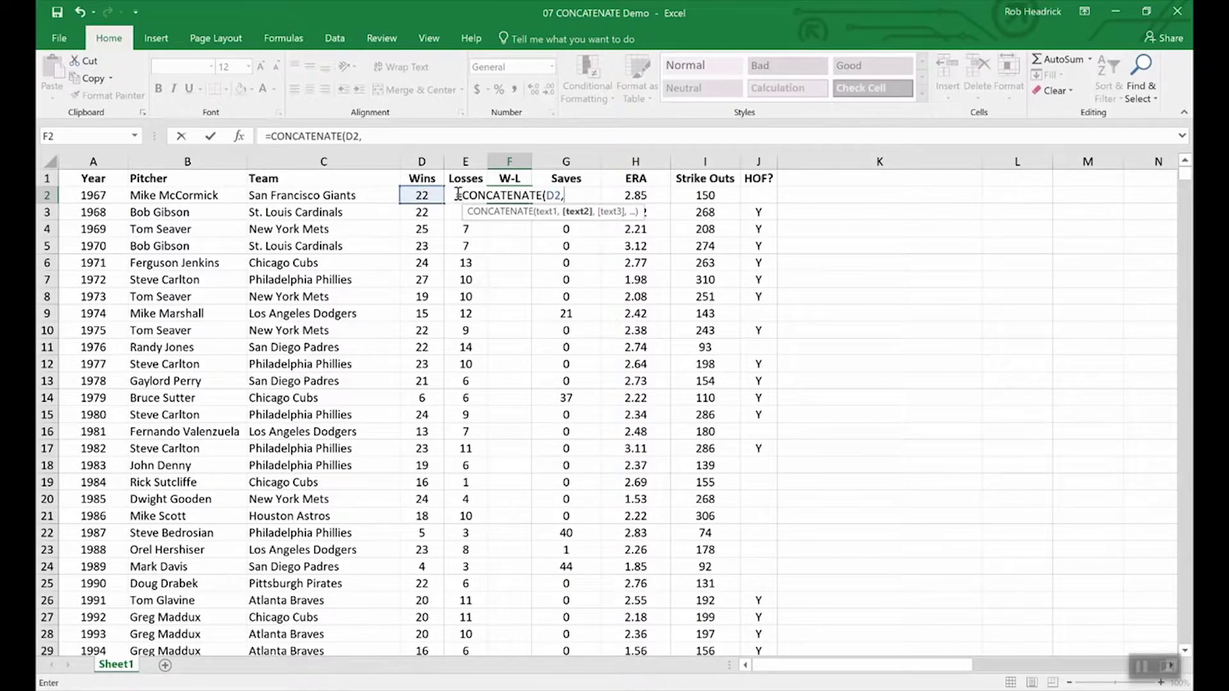
pyautogui.write('2')
pyautogui.write(')')
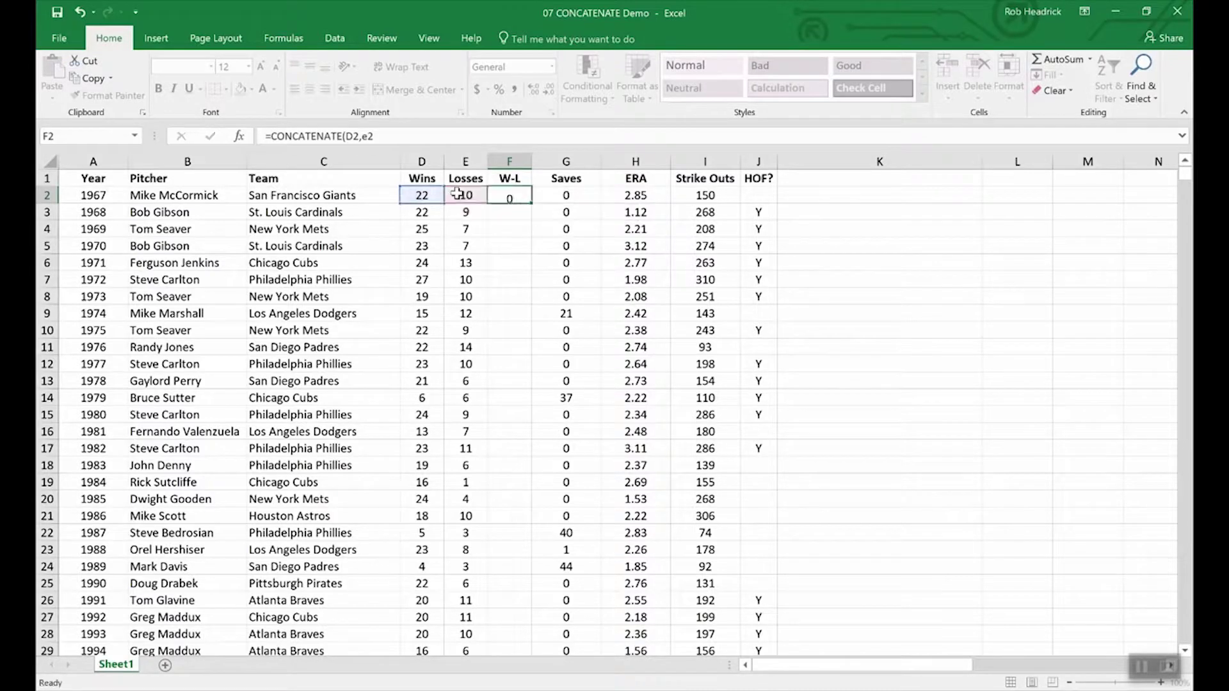
pyautogui.press('Return')
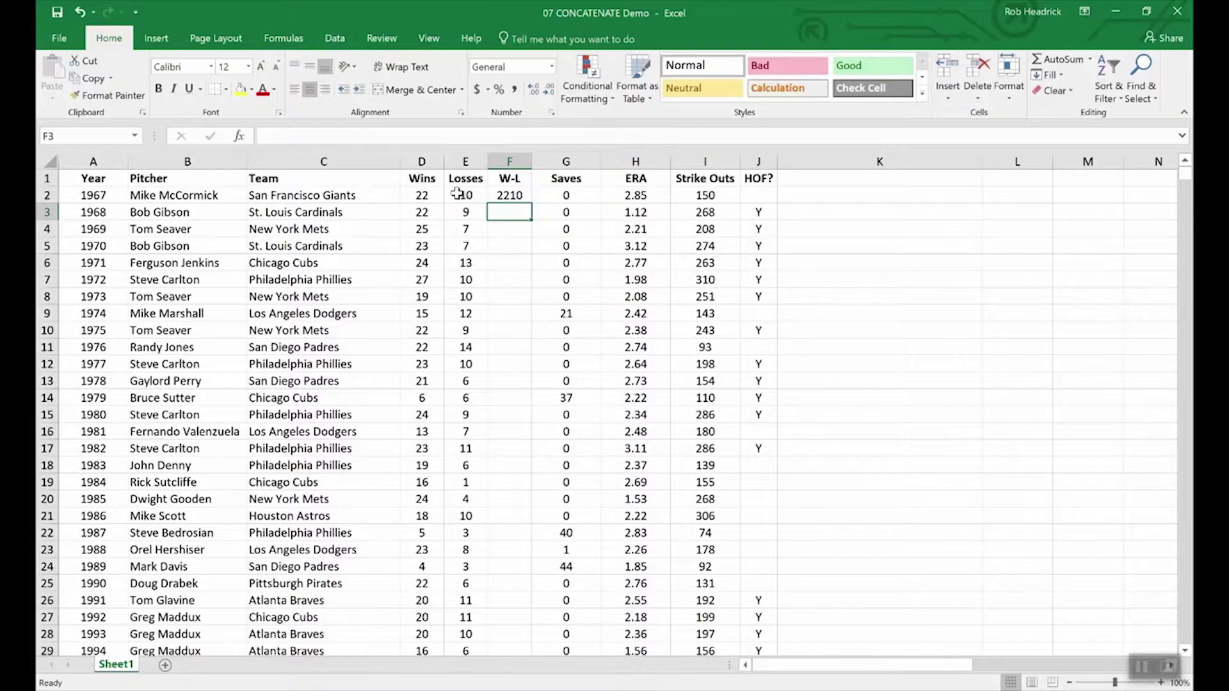
# - Edit F2's formula to =CONCATENATE(D2,"-",E2) so it reads 22-10
pyautogui.click(509, 196)
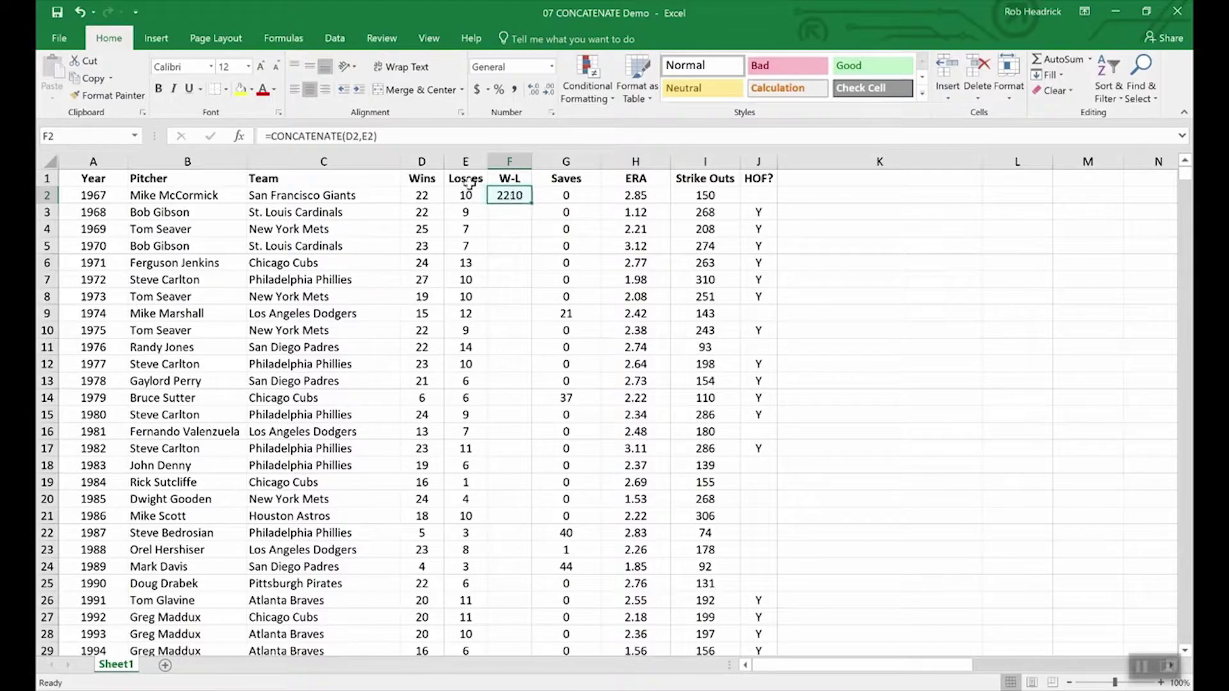
pyautogui.click(364, 138)
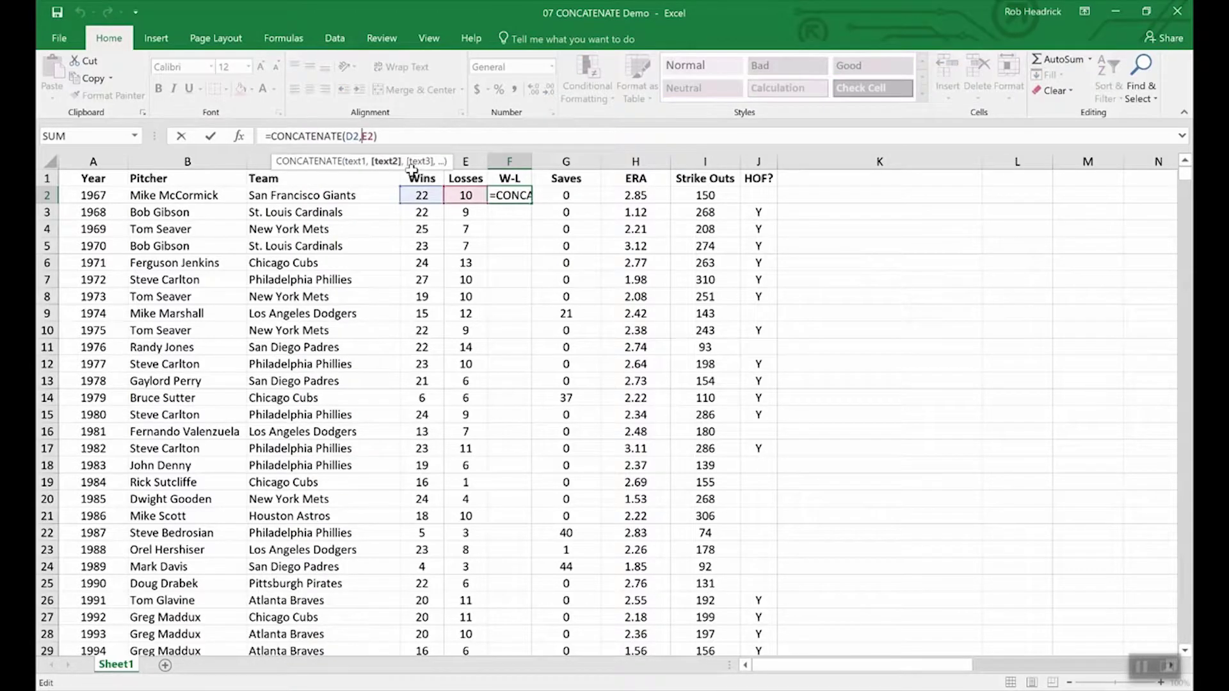
pyautogui.write('"')
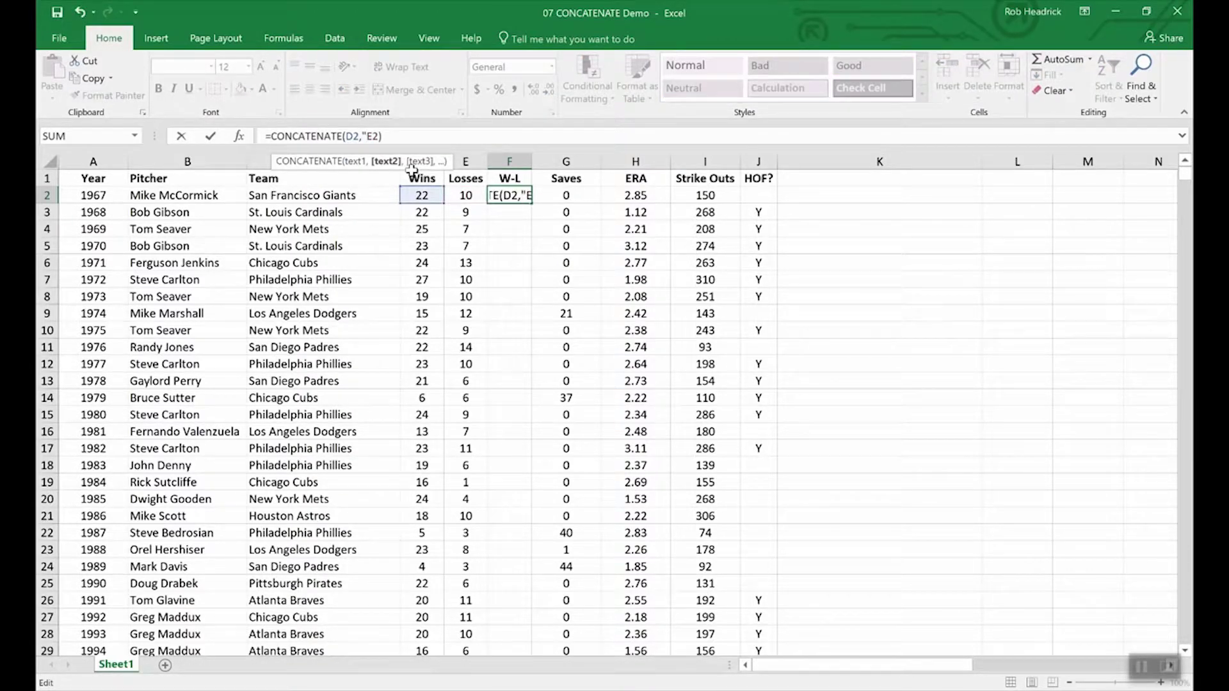
pyautogui.write('-",')
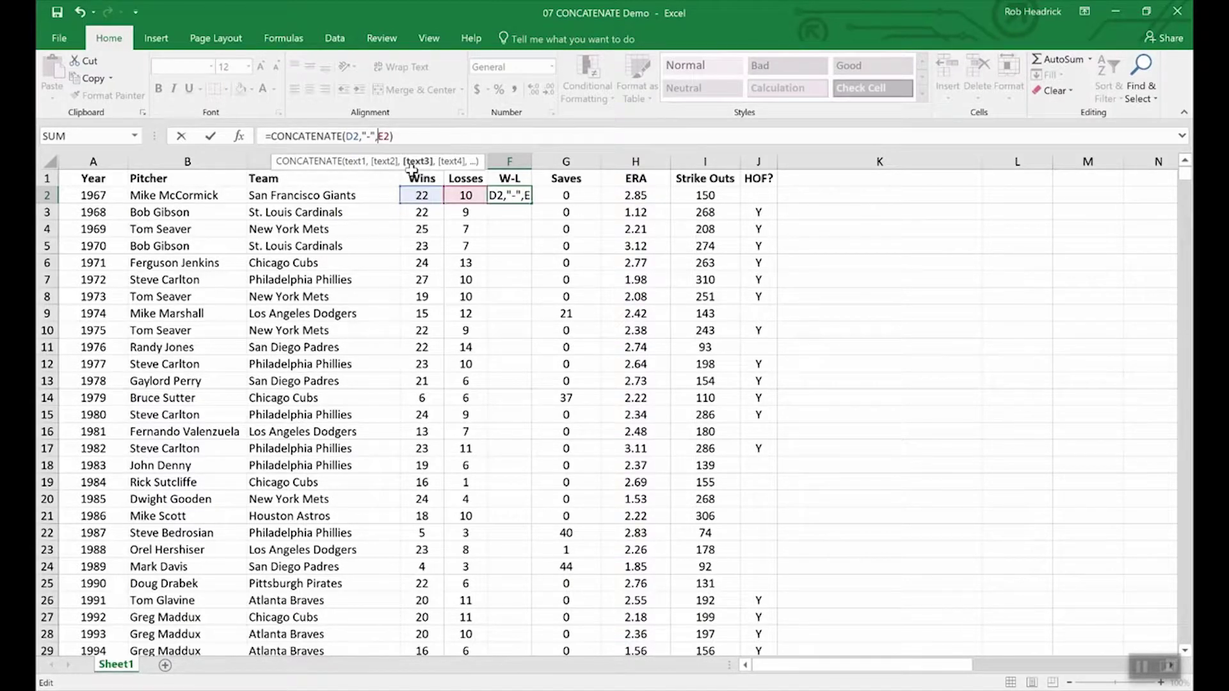
pyautogui.press('Return')
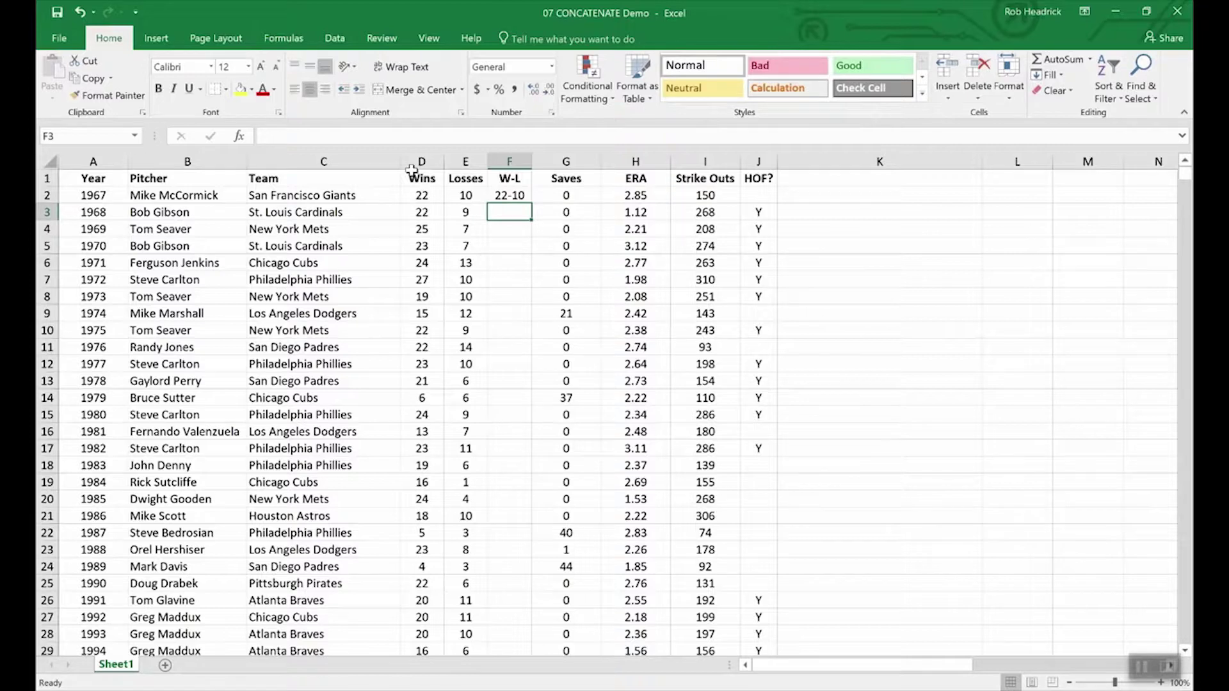
pyautogui.click(509, 197)
# - Copy F2's W-L formula down through F11, giving records from 22-10 to 22-14
pyautogui.moveTo(529, 205); pyautogui.dragTo(520, 353)
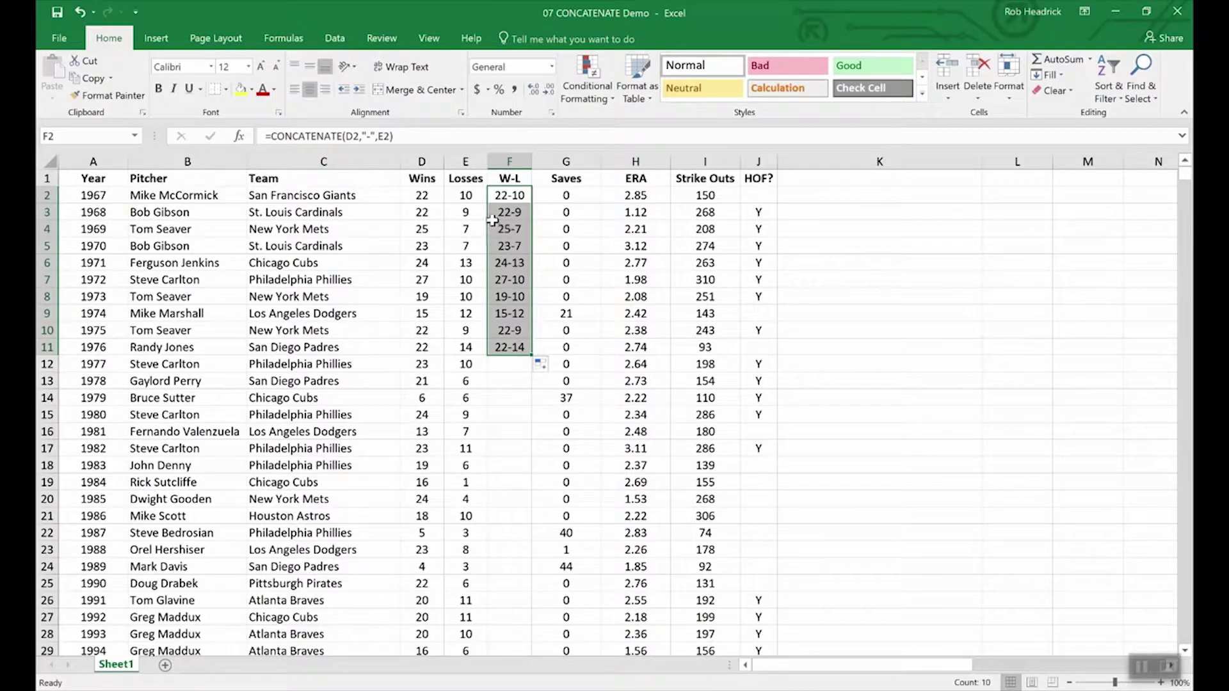
pyautogui.click(424, 174)
pyautogui.click(421, 160)
pyautogui.moveTo(421, 159); pyautogui.dragTo(462, 160)
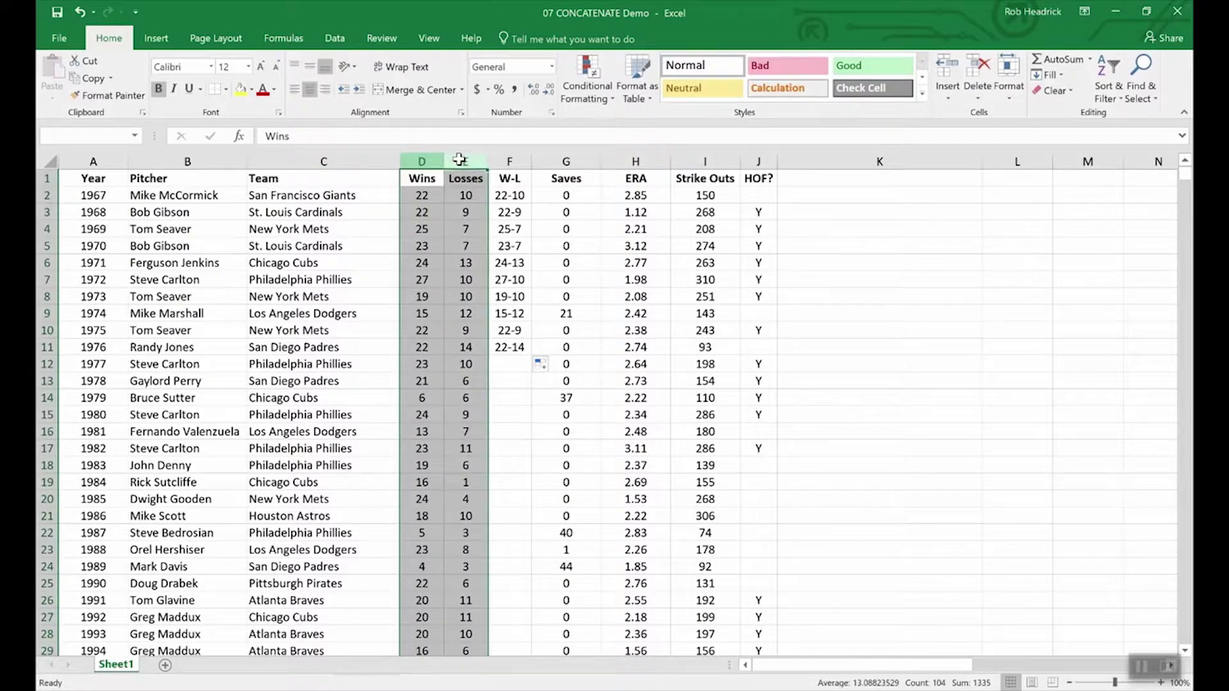
pyautogui.rightClick(461, 161)
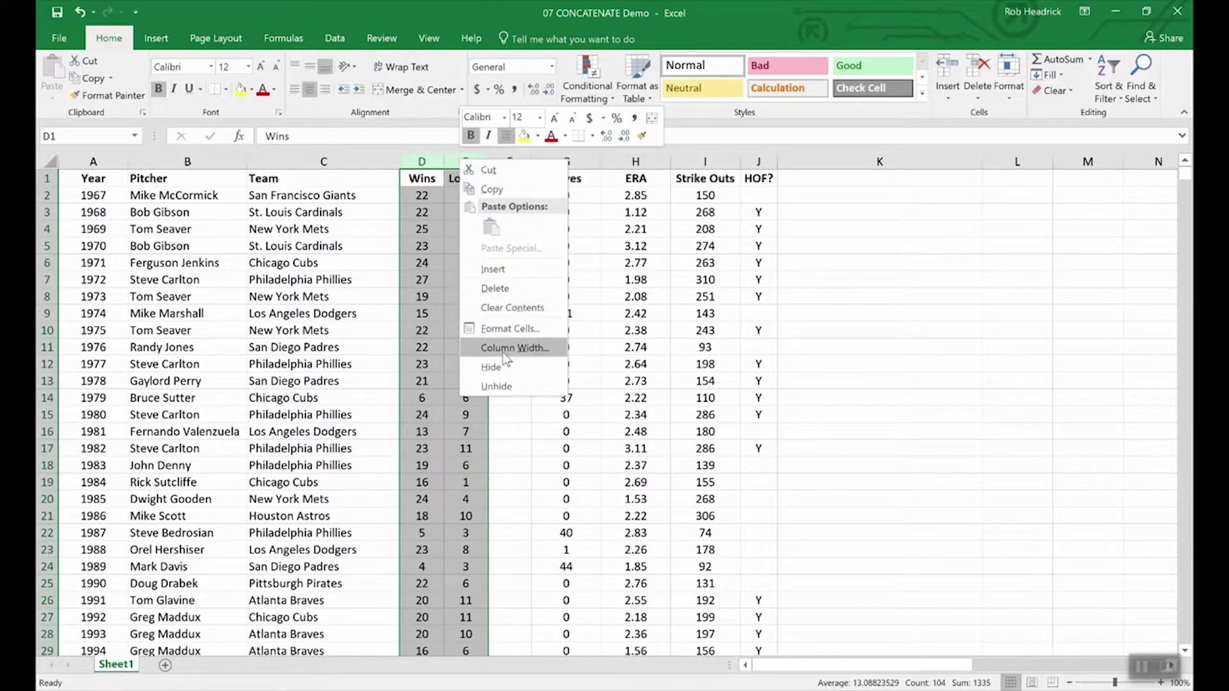
pyautogui.press('Escape')
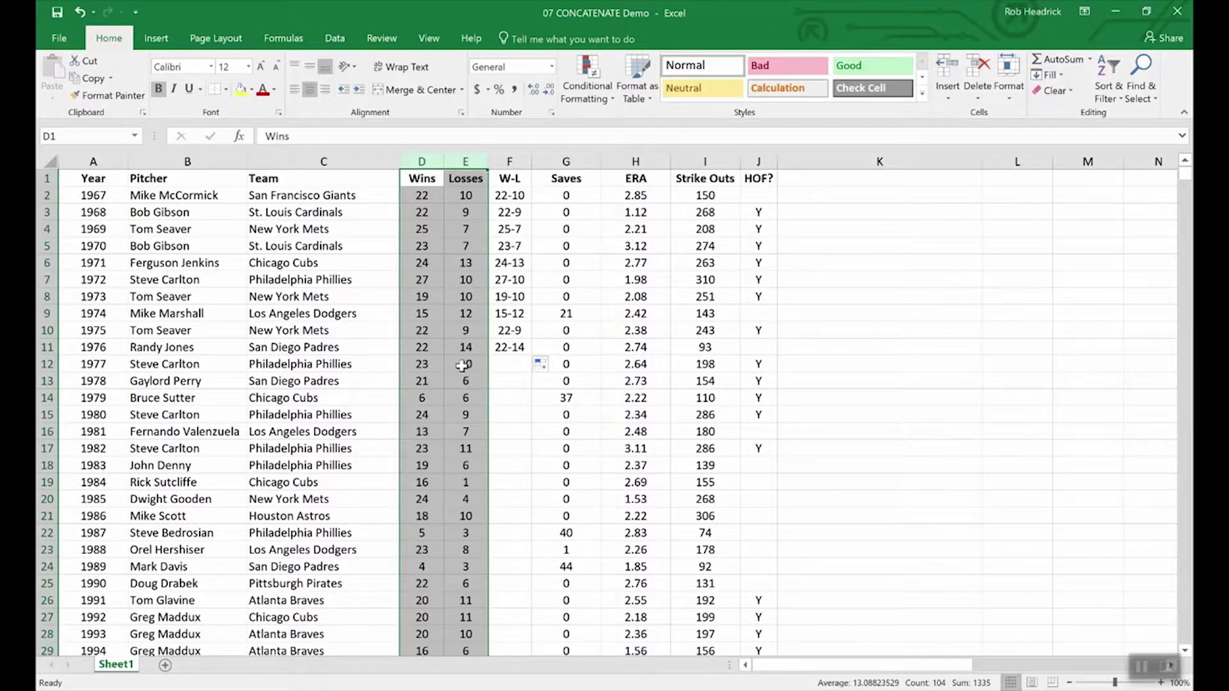
pyautogui.click(443, 352)
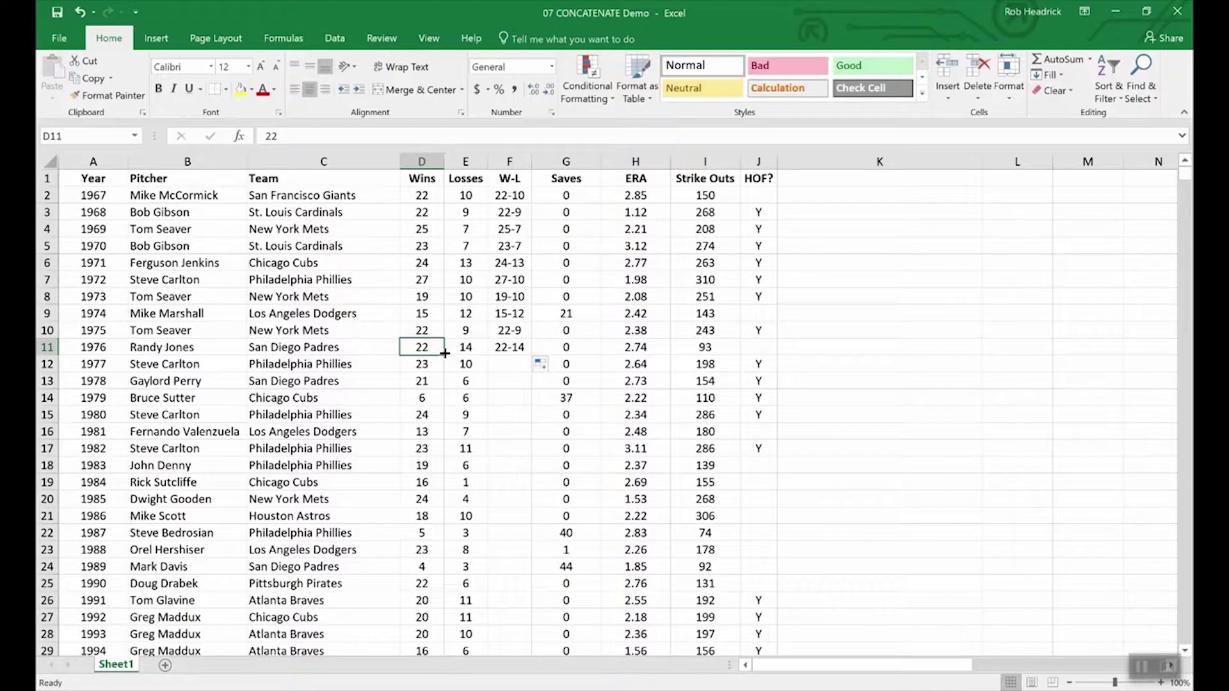
# - Insert a blank column G before the Saves column
pyautogui.click(553, 160)
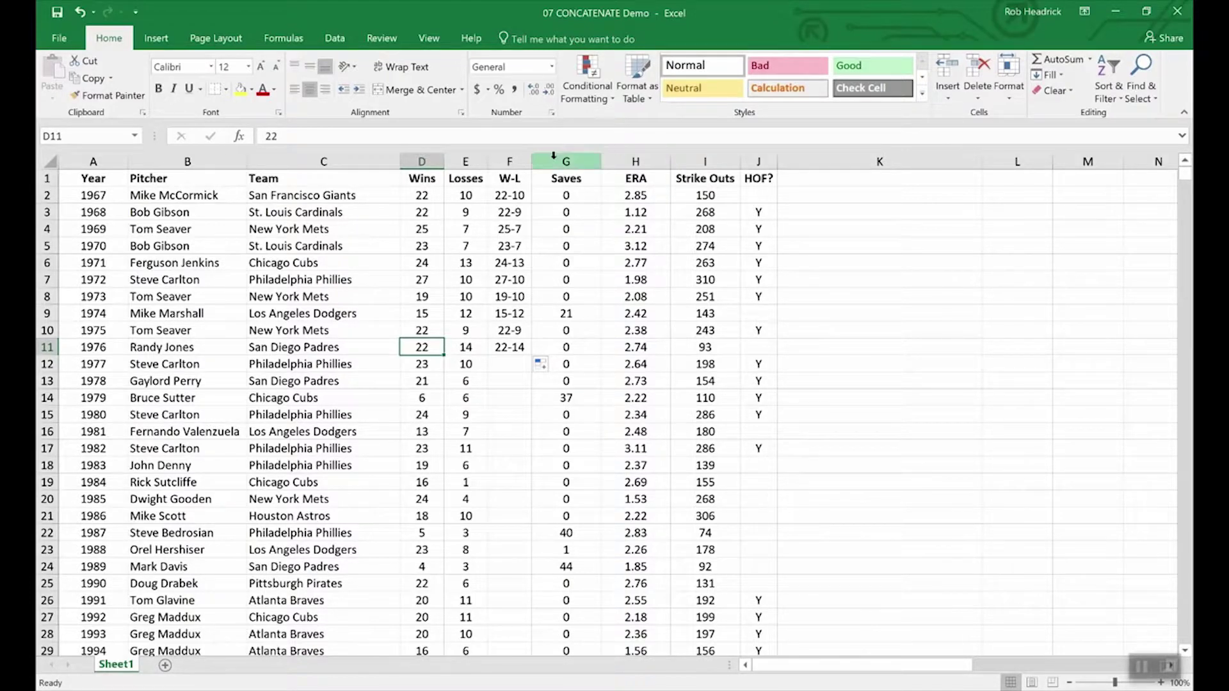
pyautogui.rightClick(553, 160)
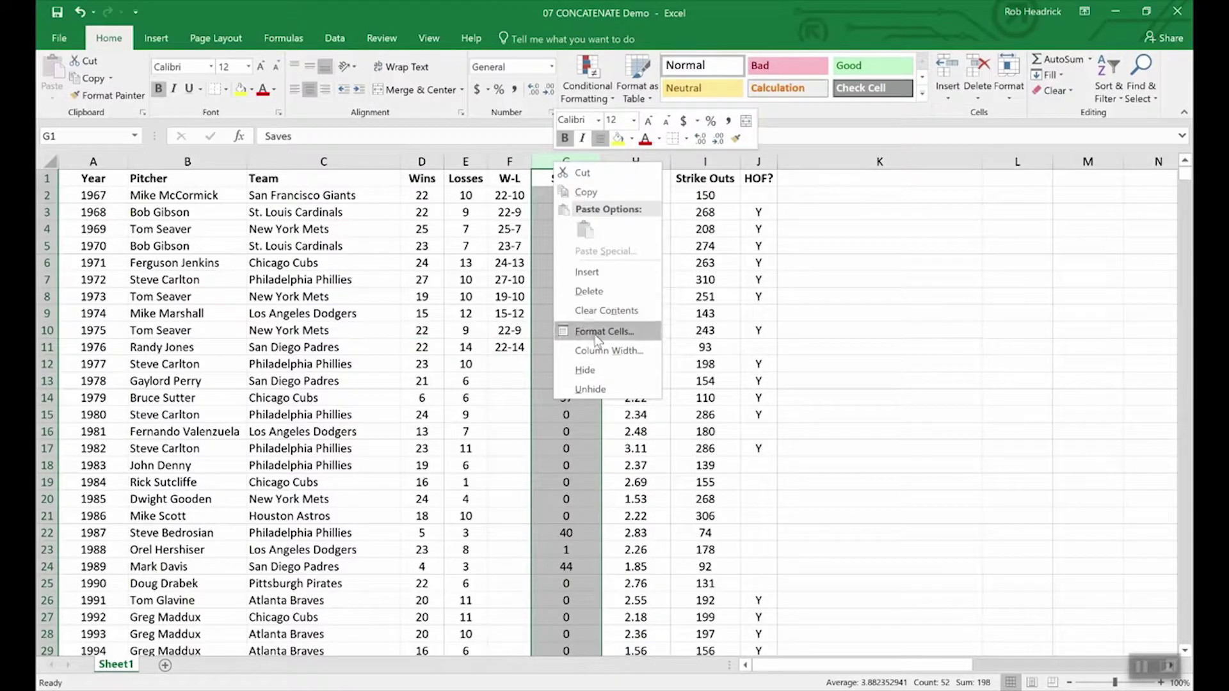
pyautogui.click(591, 271)
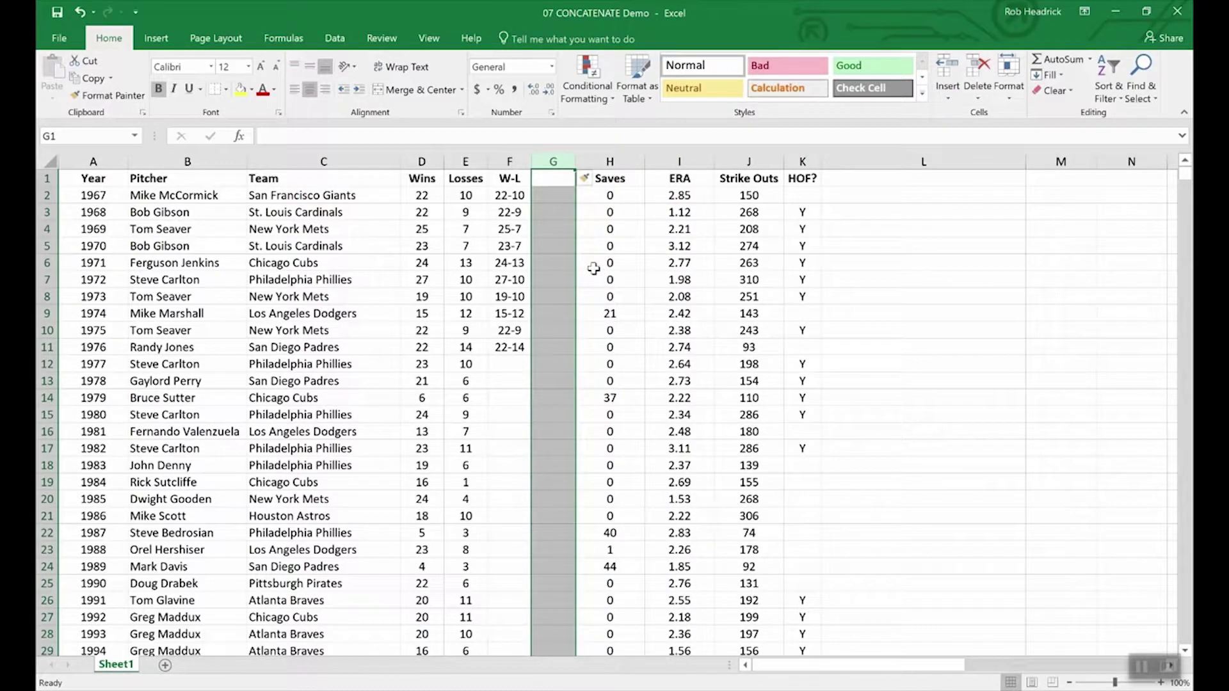
# - Copy F2:F11 and paste them into G2:G11 as values, comparing F5's formula with G5
pyautogui.click(549, 178)
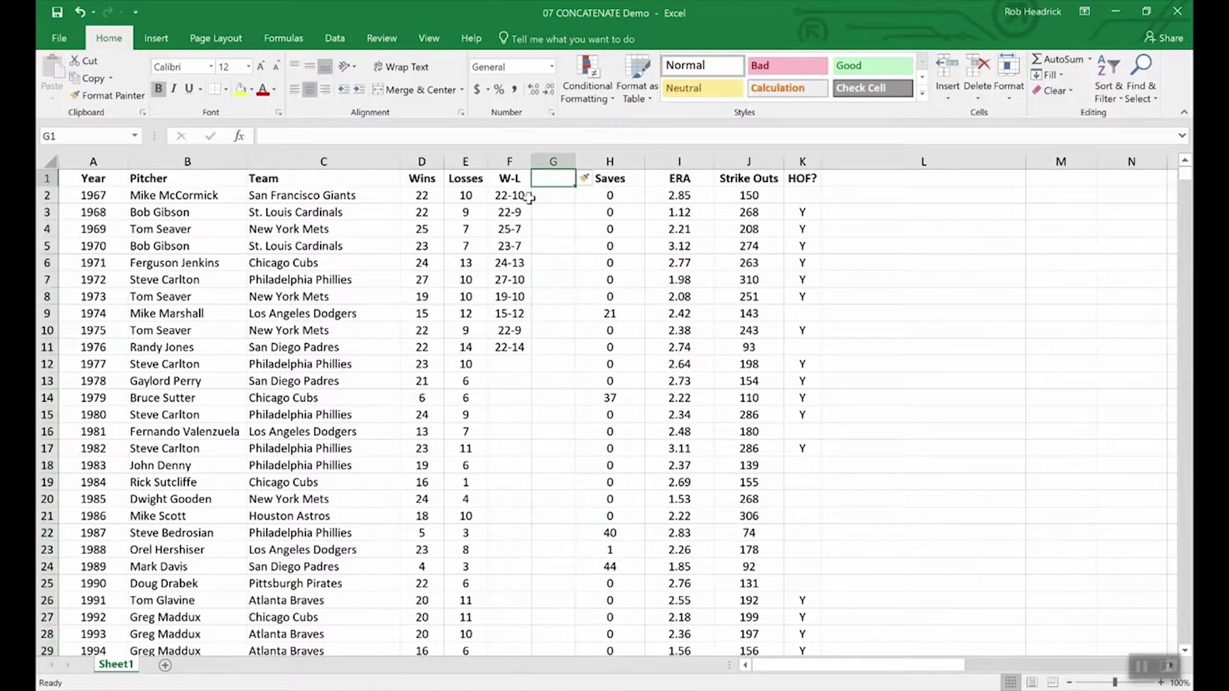
pyautogui.moveTo(509, 195); pyautogui.dragTo(509, 349)
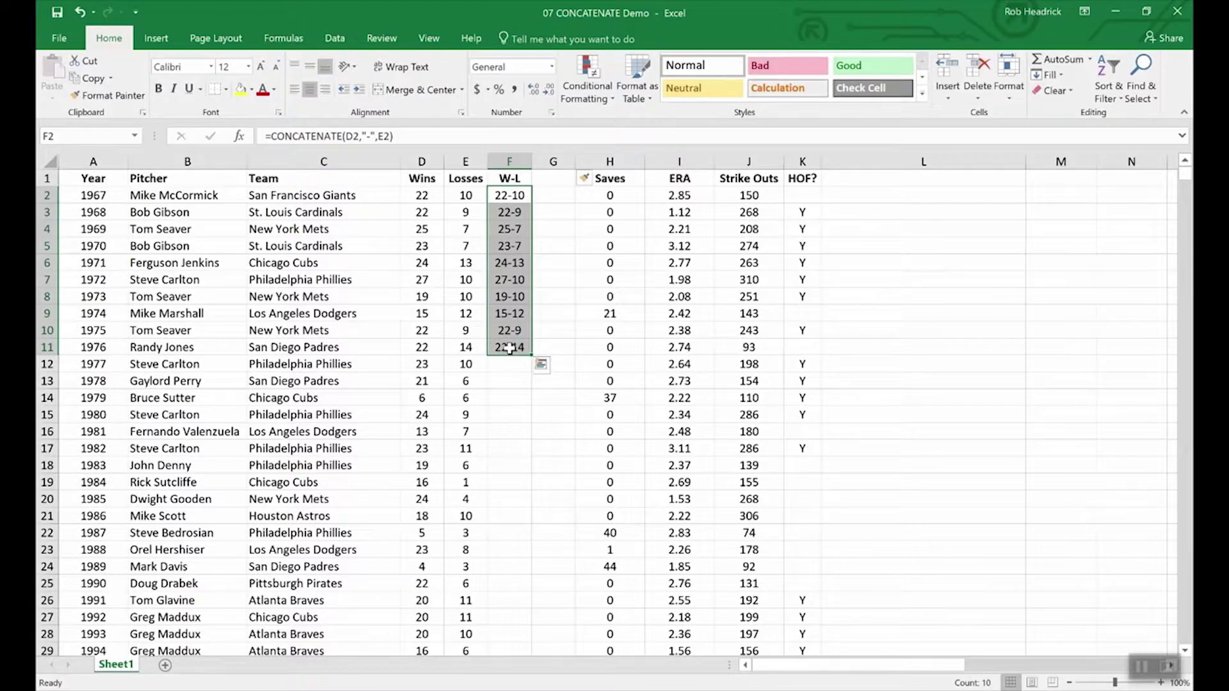
pyautogui.hotkey('ctrl', 'c')
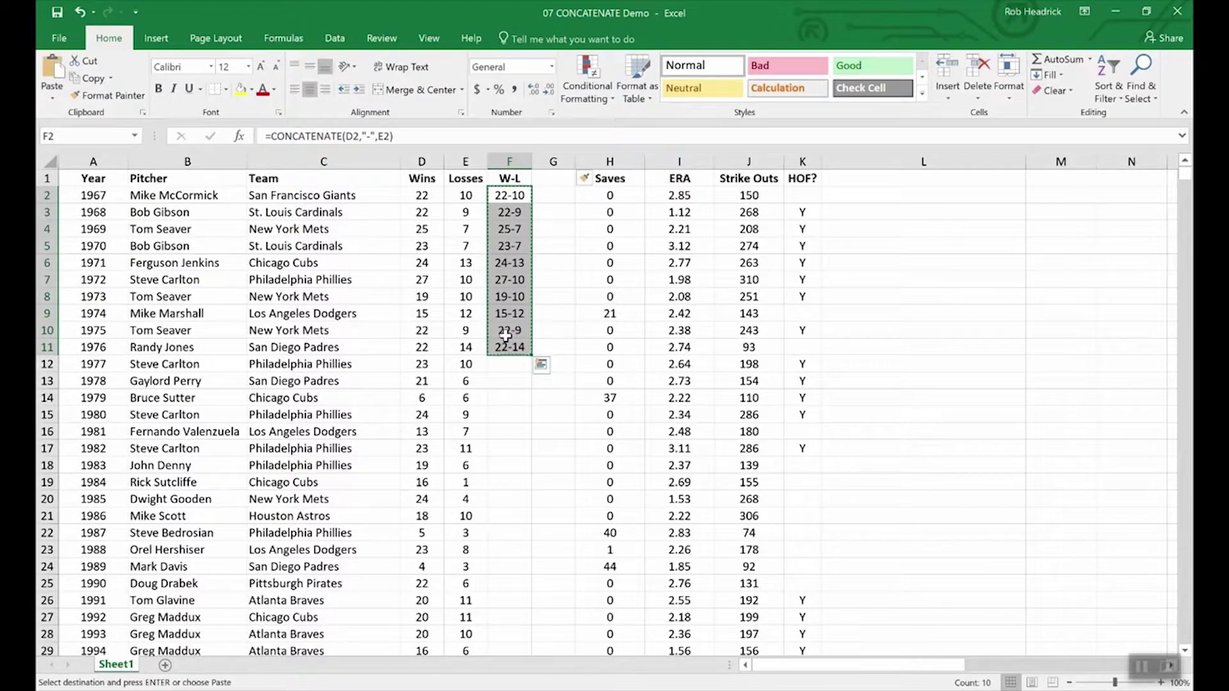
pyautogui.click(52, 99)
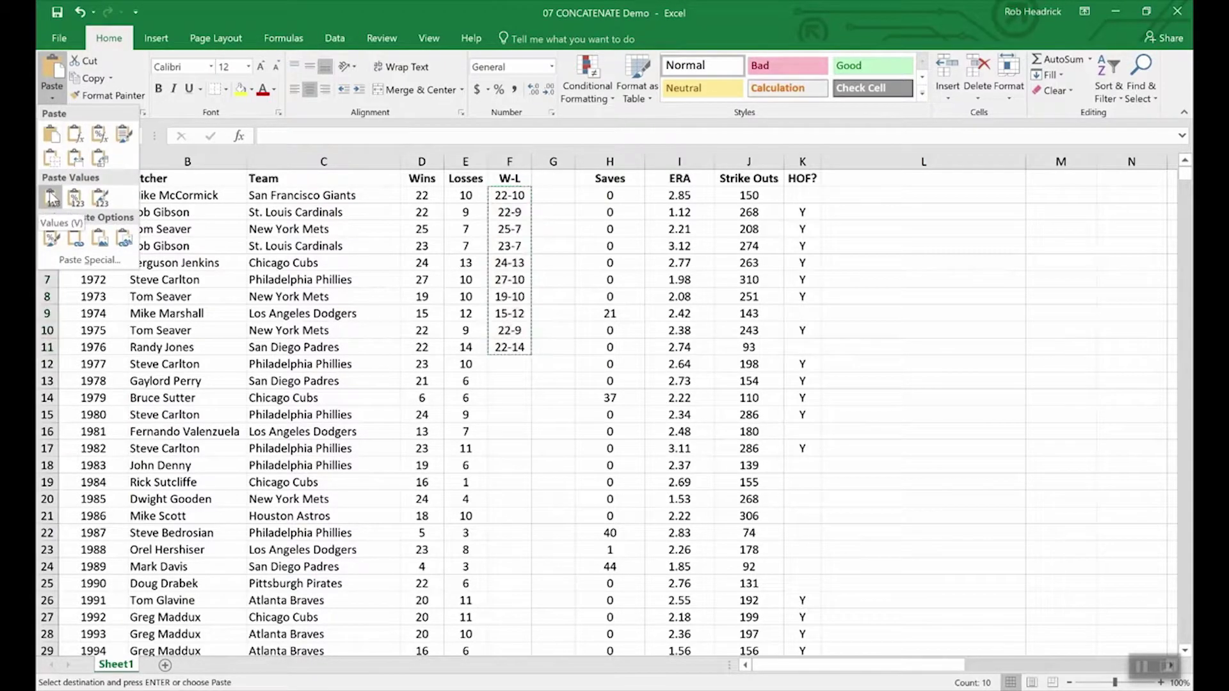
pyautogui.click(553, 187)
pyautogui.moveTo(554, 188); pyautogui.dragTo(559, 350)
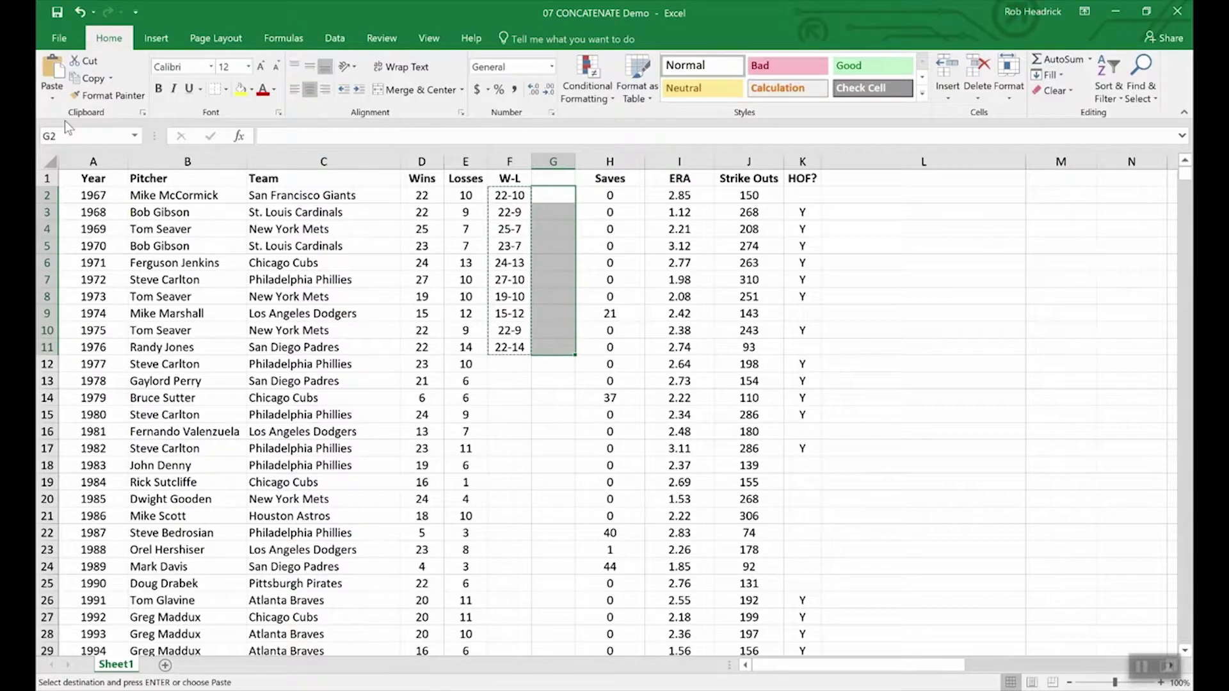
pyautogui.click(52, 99)
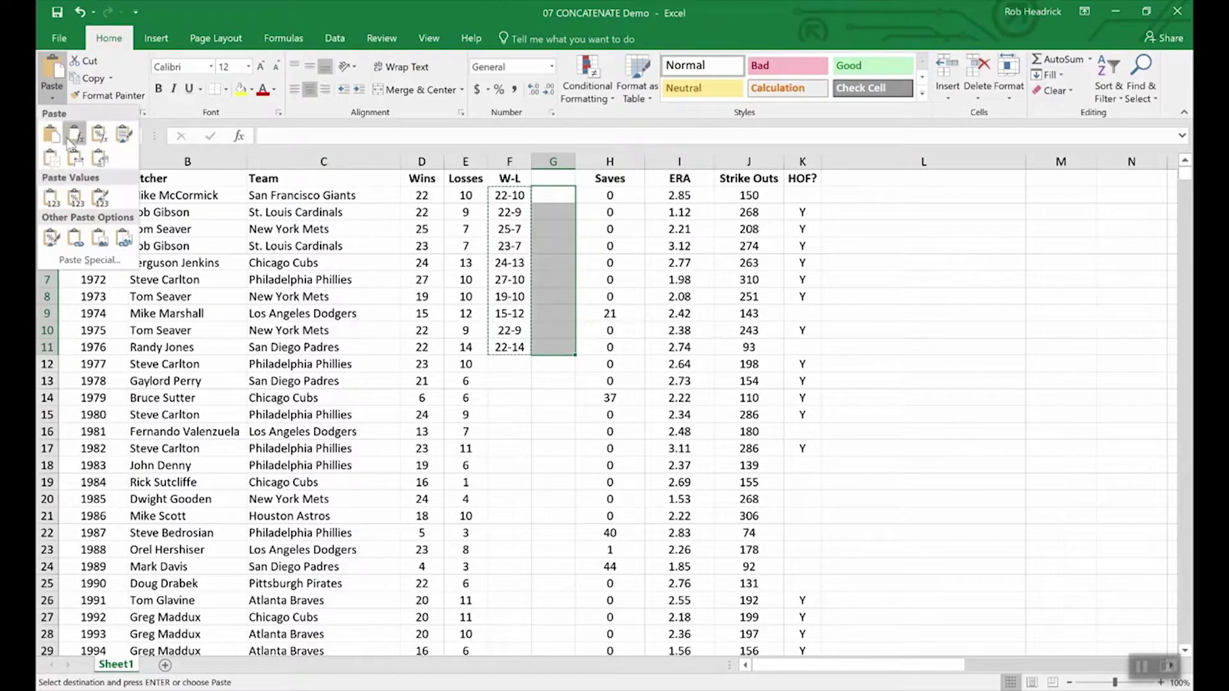
pyautogui.click(51, 197)
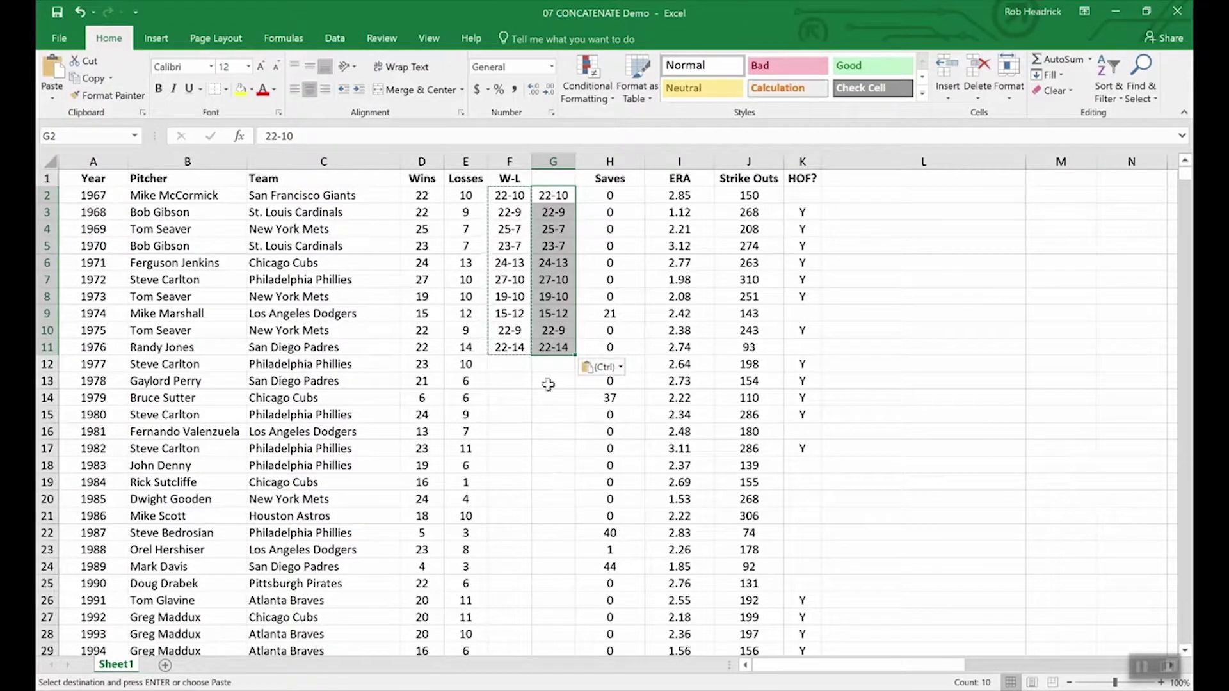
pyautogui.click(500, 242)
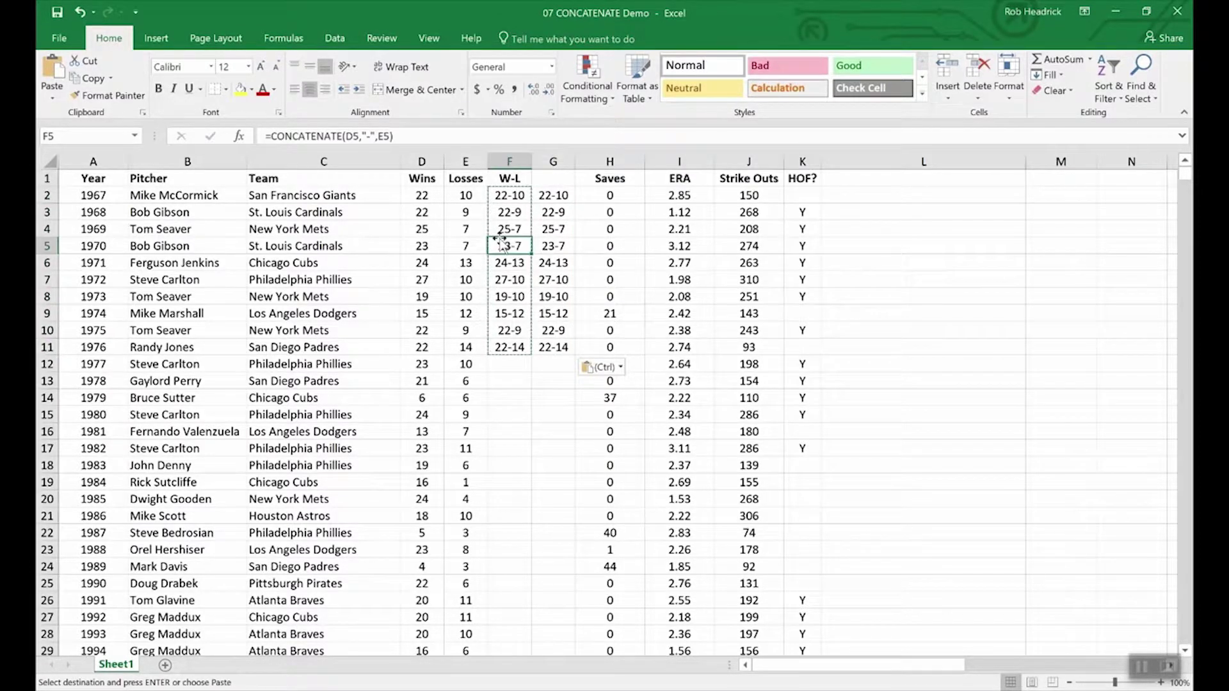
pyautogui.click(553, 249)
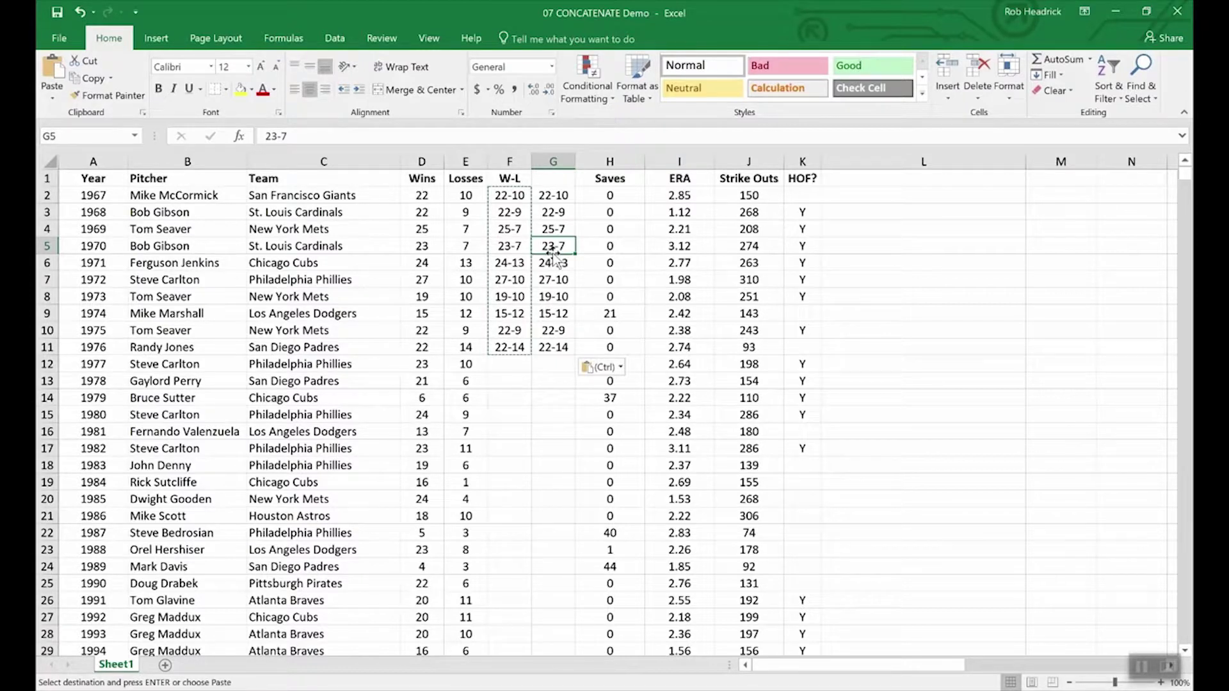
pyautogui.click(421, 397)
pyautogui.click(422, 382)
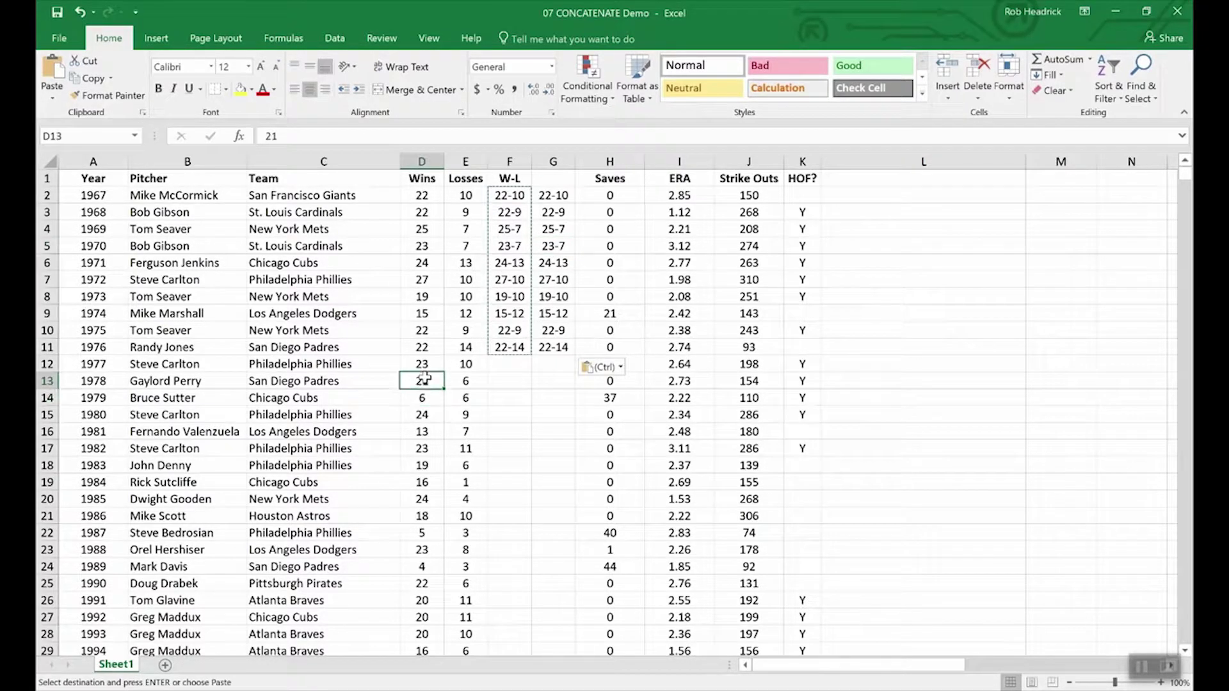
pyautogui.click(474, 381)
pyautogui.click(471, 364)
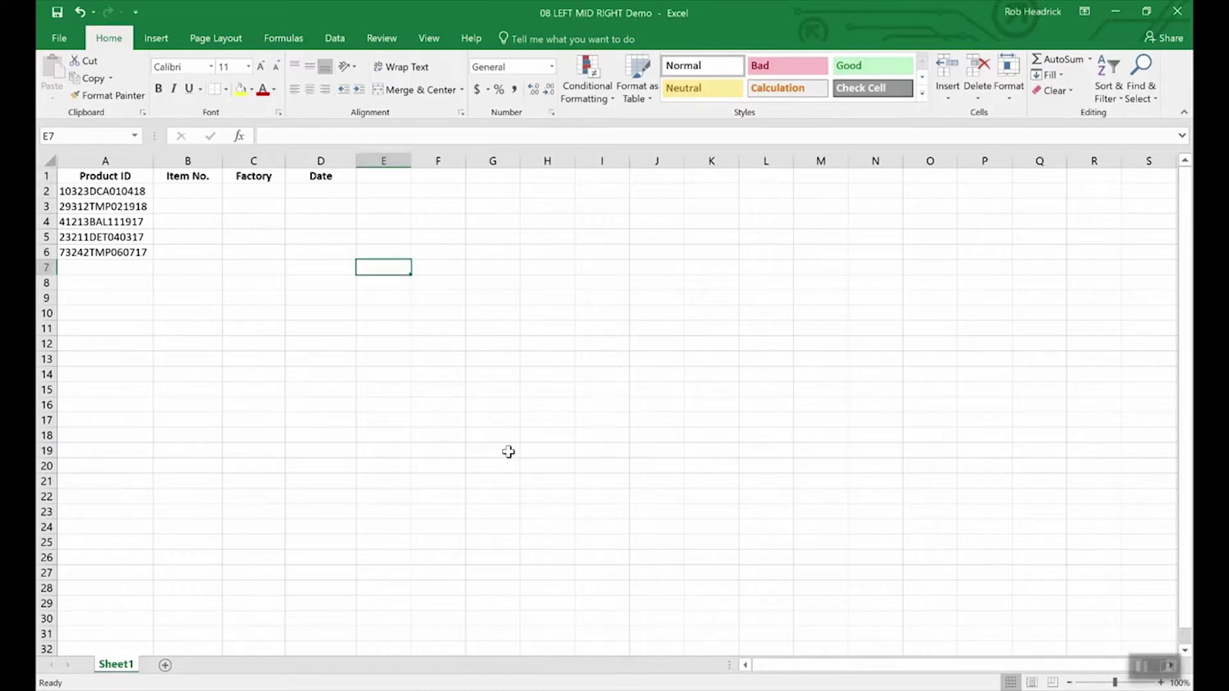
pyautogui.click(128, 193)
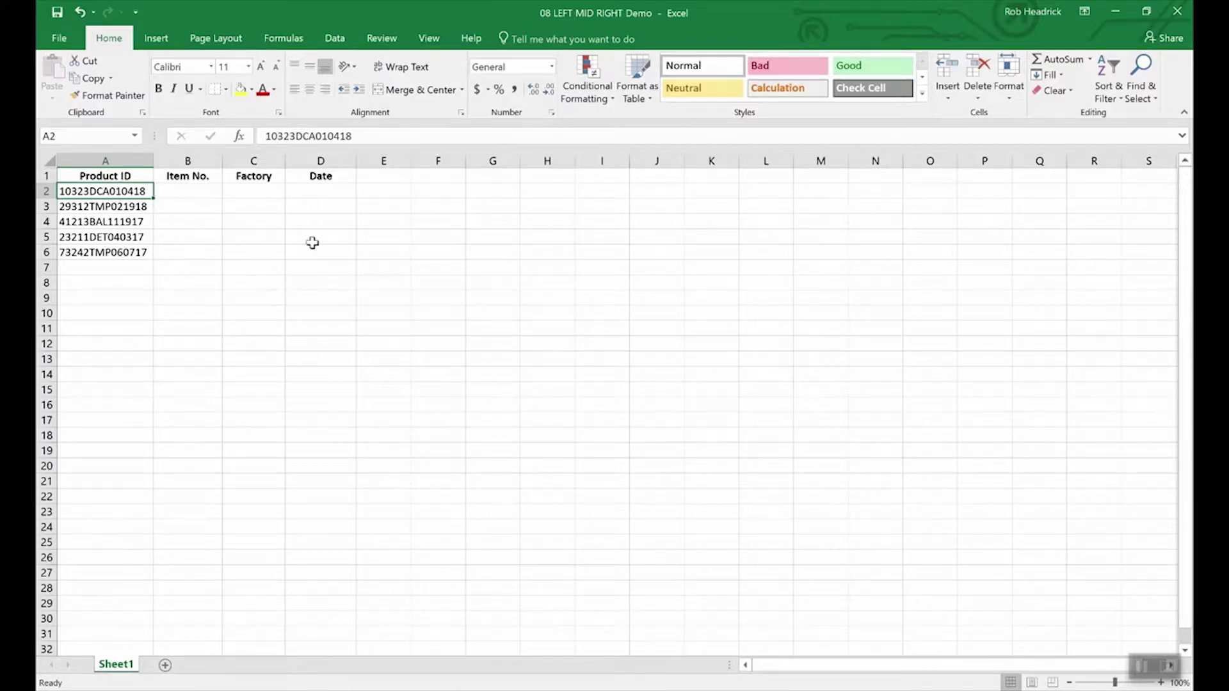
# - Enter =RIGHT(A2,6) in D2 to extract the date 010418
pyautogui.click(325, 193)
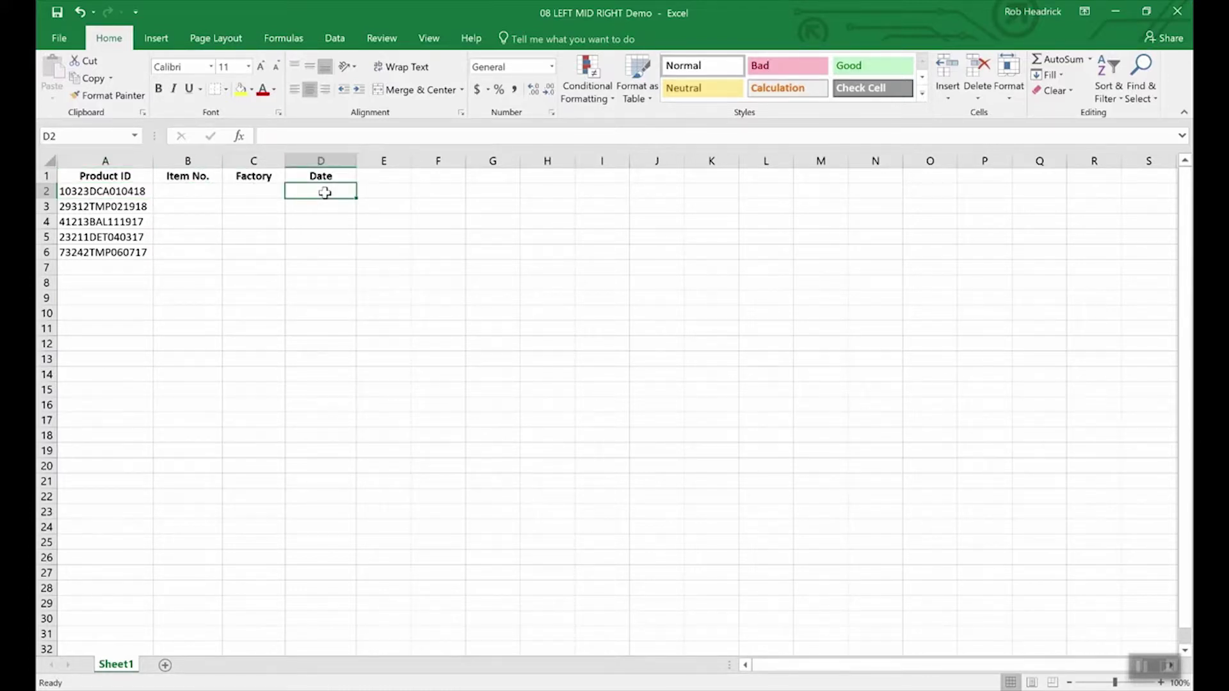
pyautogui.write('=rig')
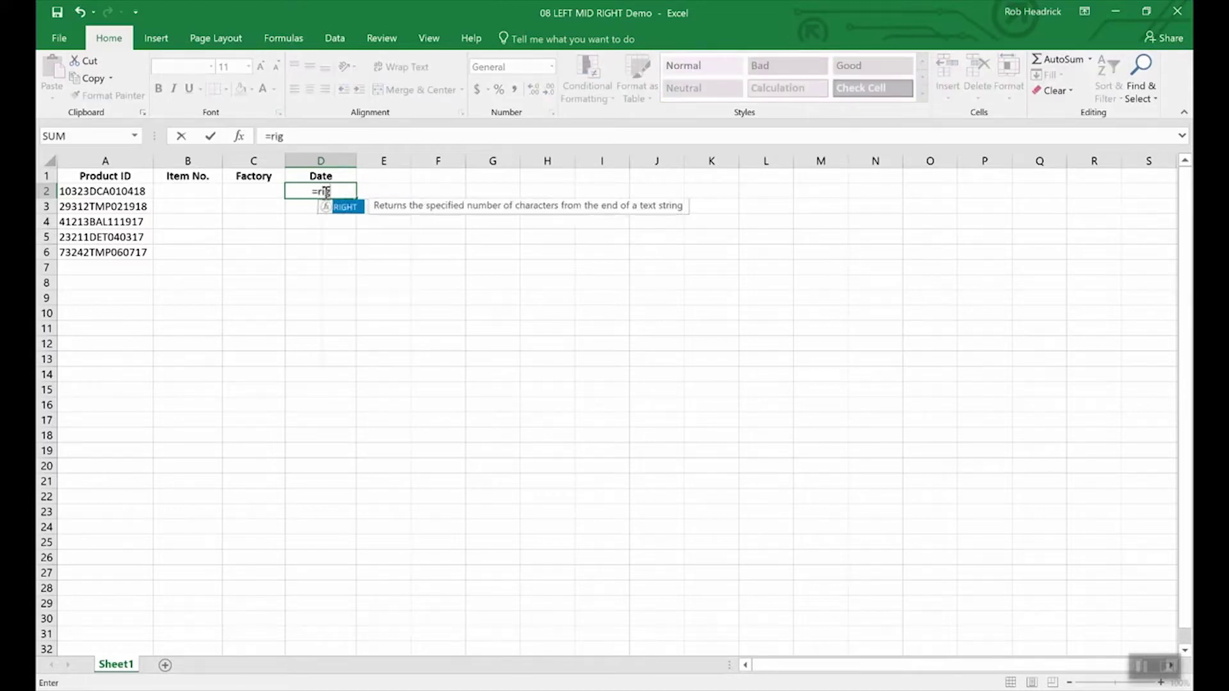
pyautogui.write('ht(')
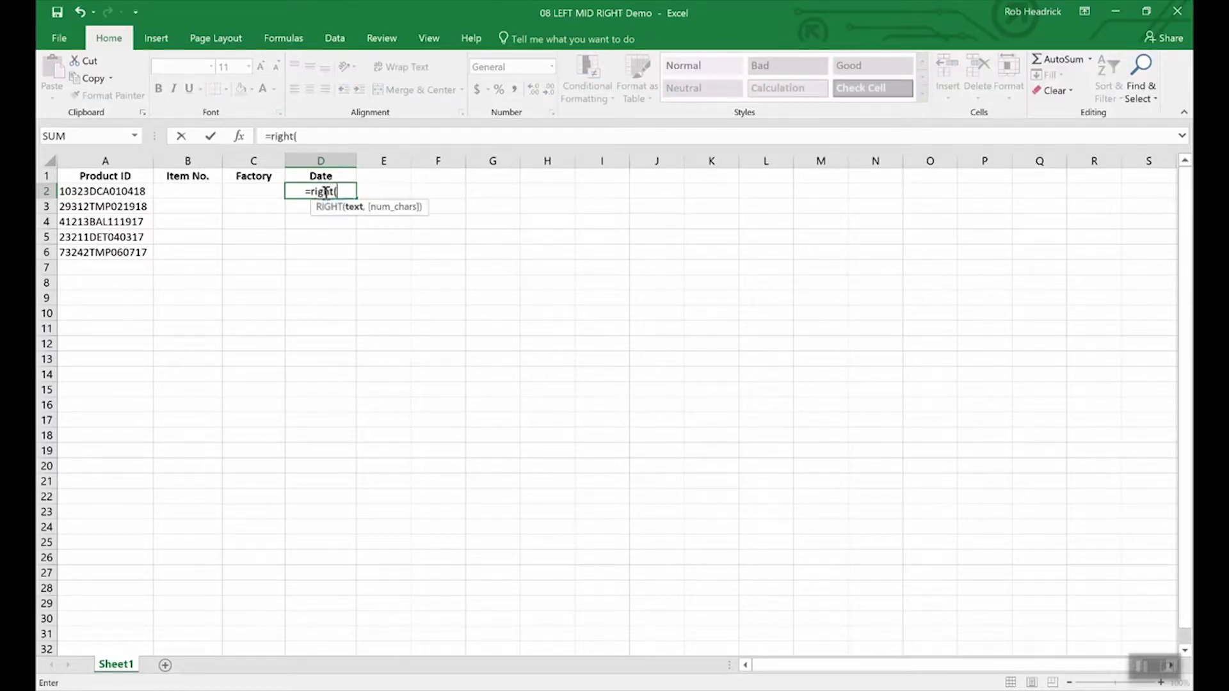
pyautogui.write('a2')
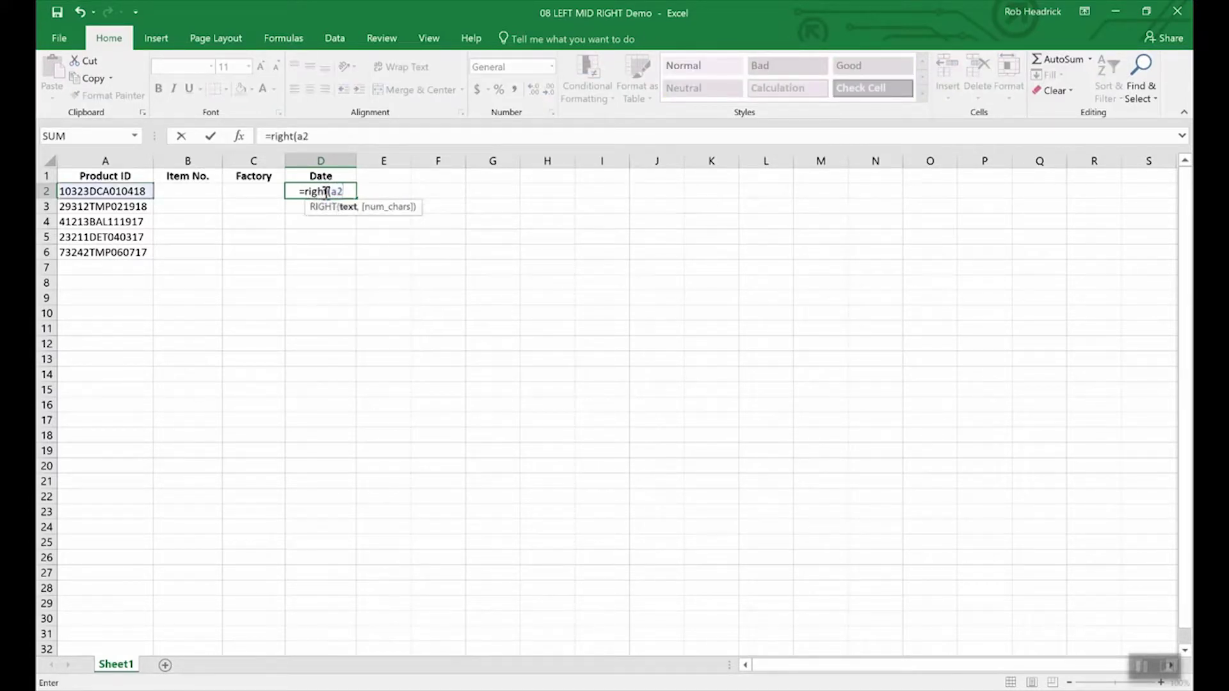
pyautogui.write(',')
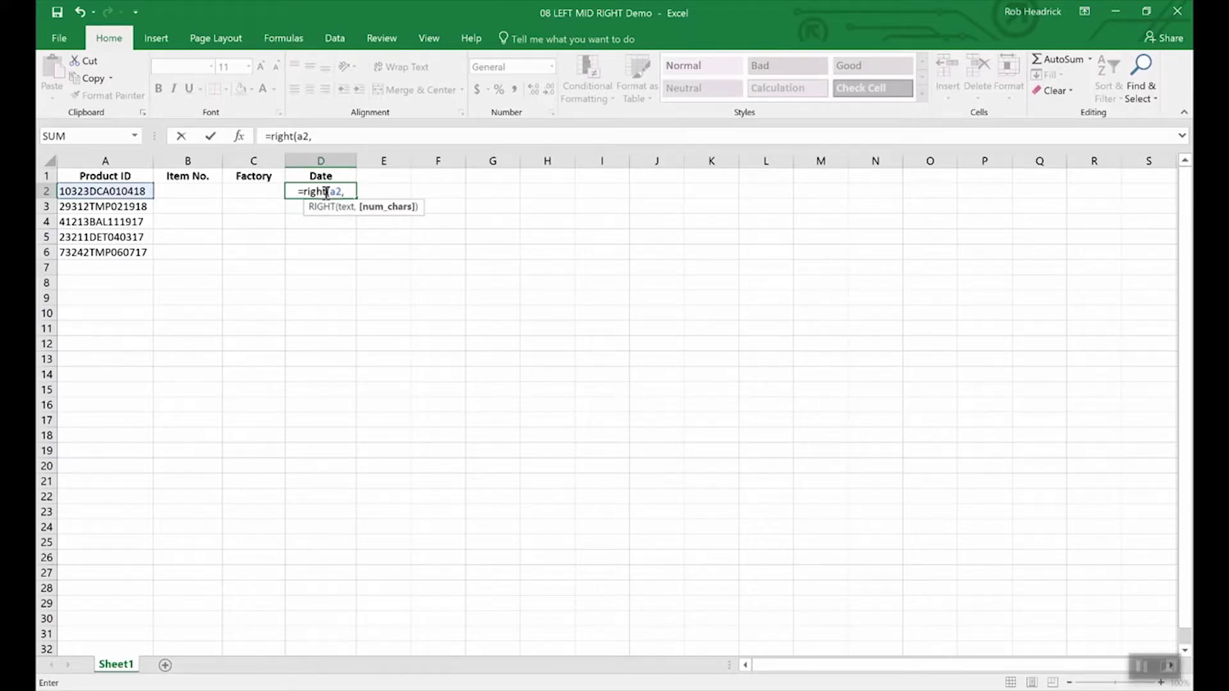
pyautogui.write('6')
pyautogui.press('Return')
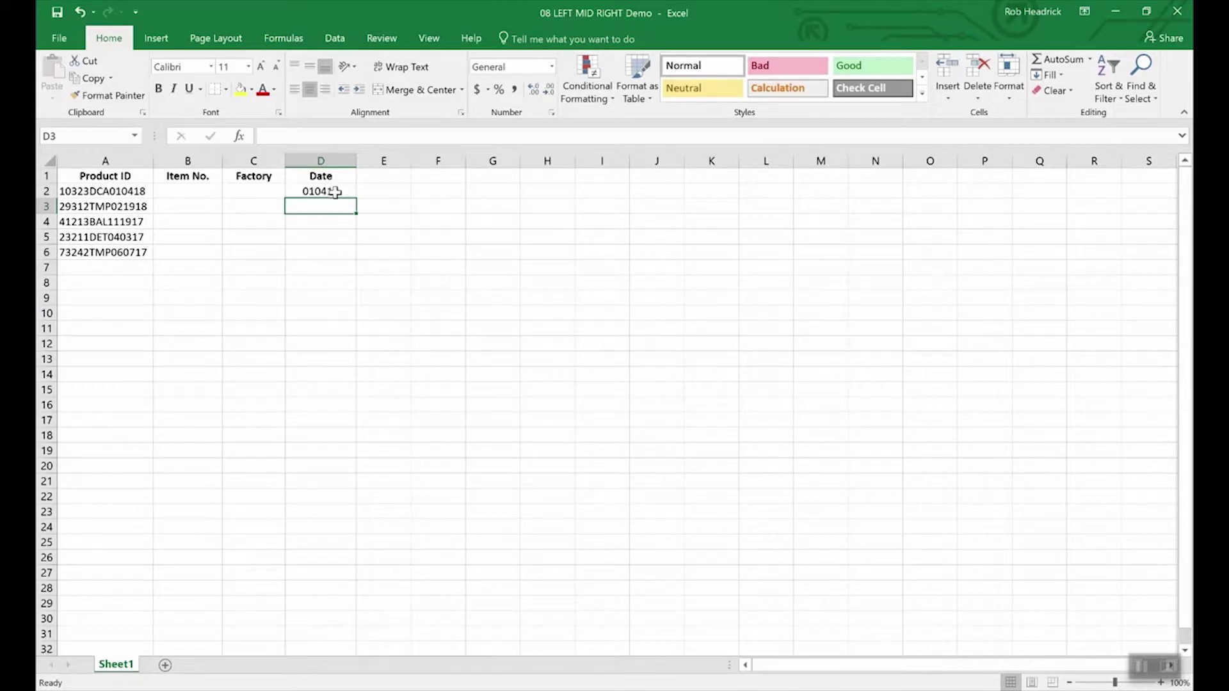
pyautogui.click(329, 194)
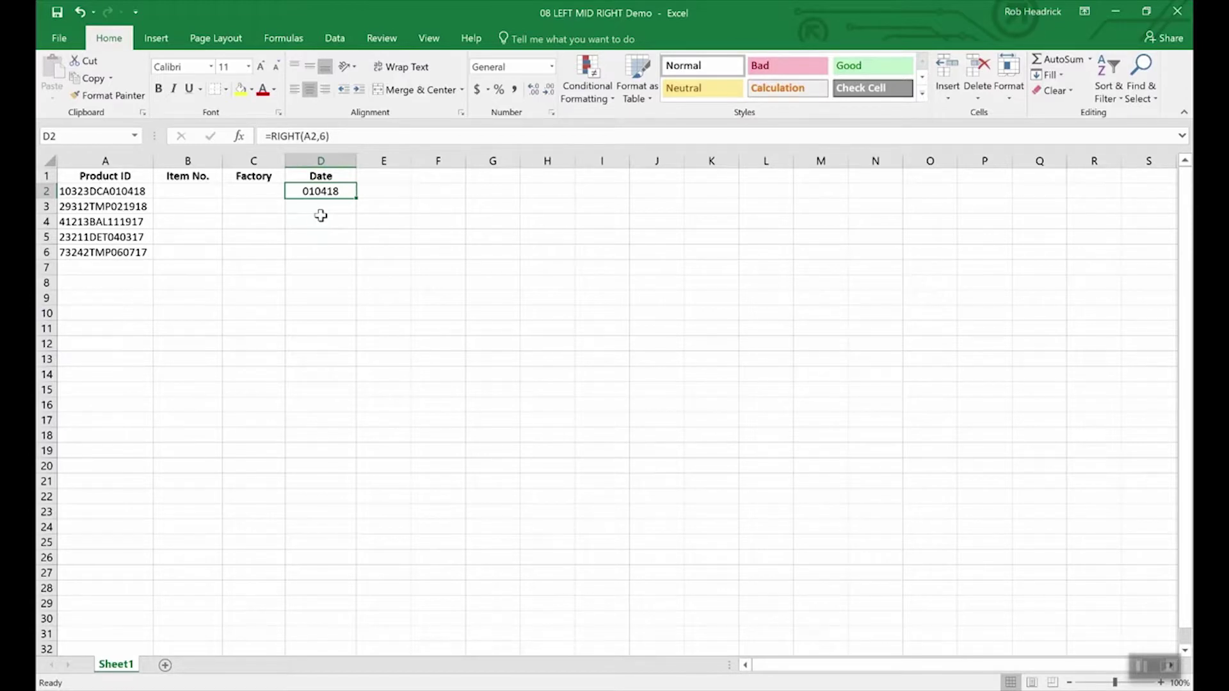
# - Enter =LEFT(A2,5) in B2 to extract the item number 10323
pyautogui.click(192, 192)
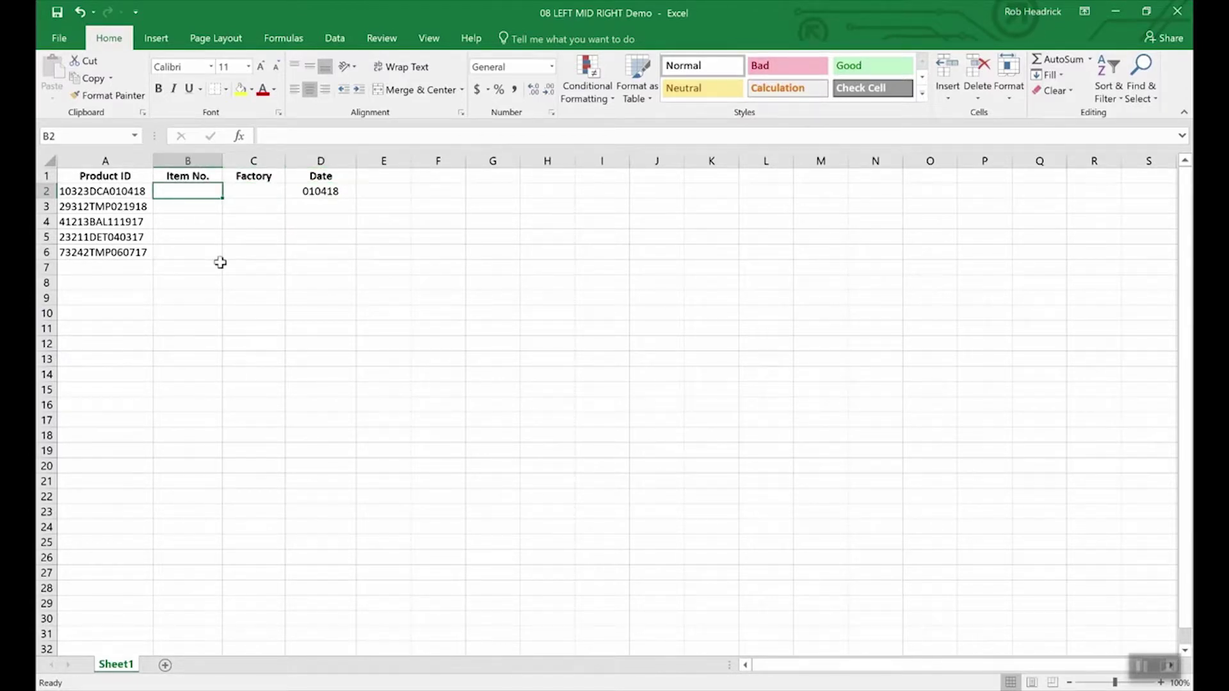
pyautogui.write('=le')
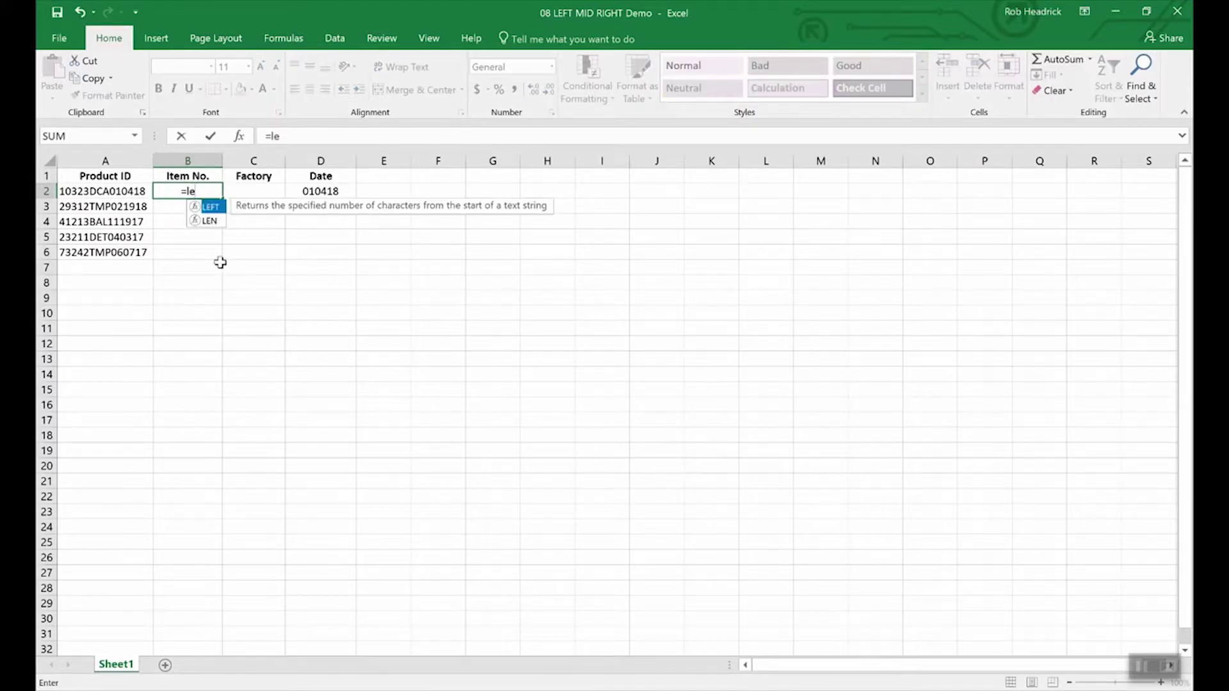
pyautogui.write('ft(')
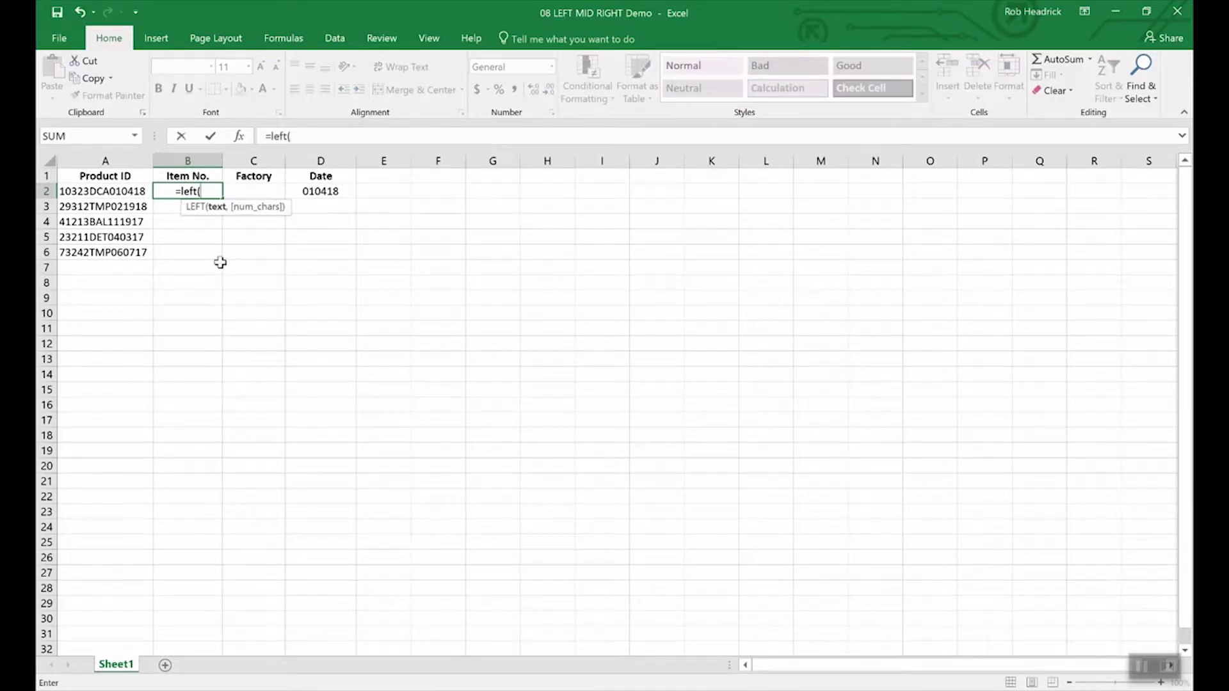
pyautogui.write('a2')
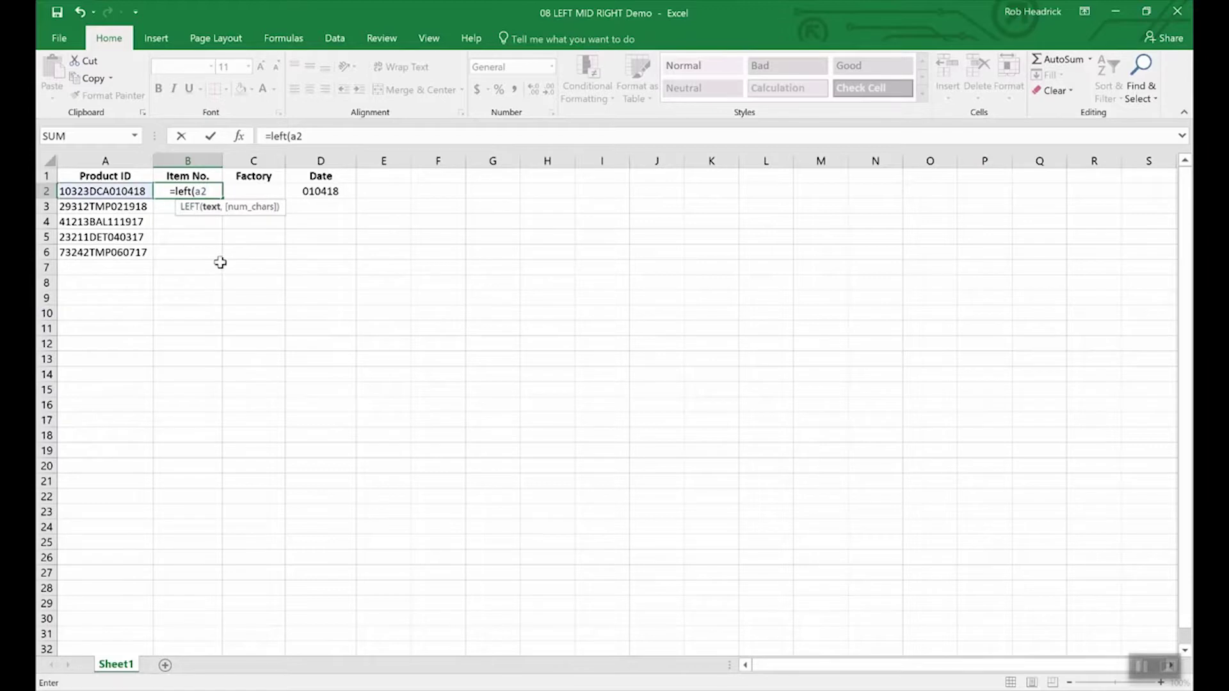
pyautogui.write(',5')
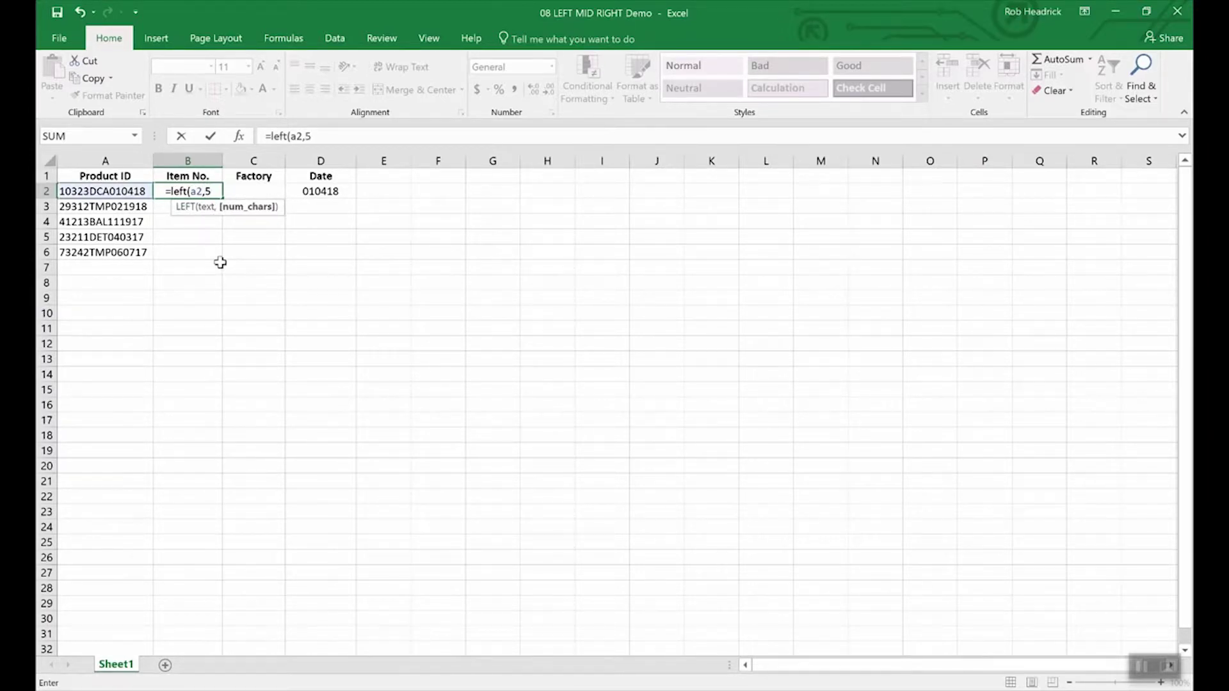
pyautogui.write(')')
pyautogui.press('Return')
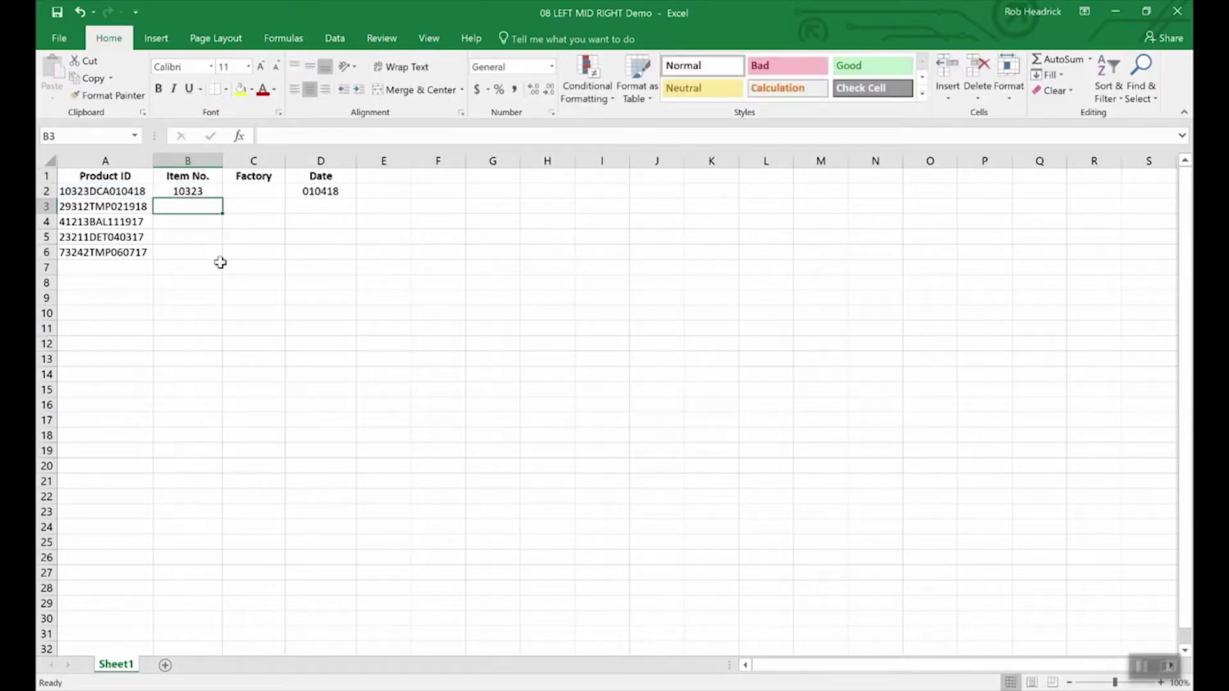
pyautogui.press('Up')
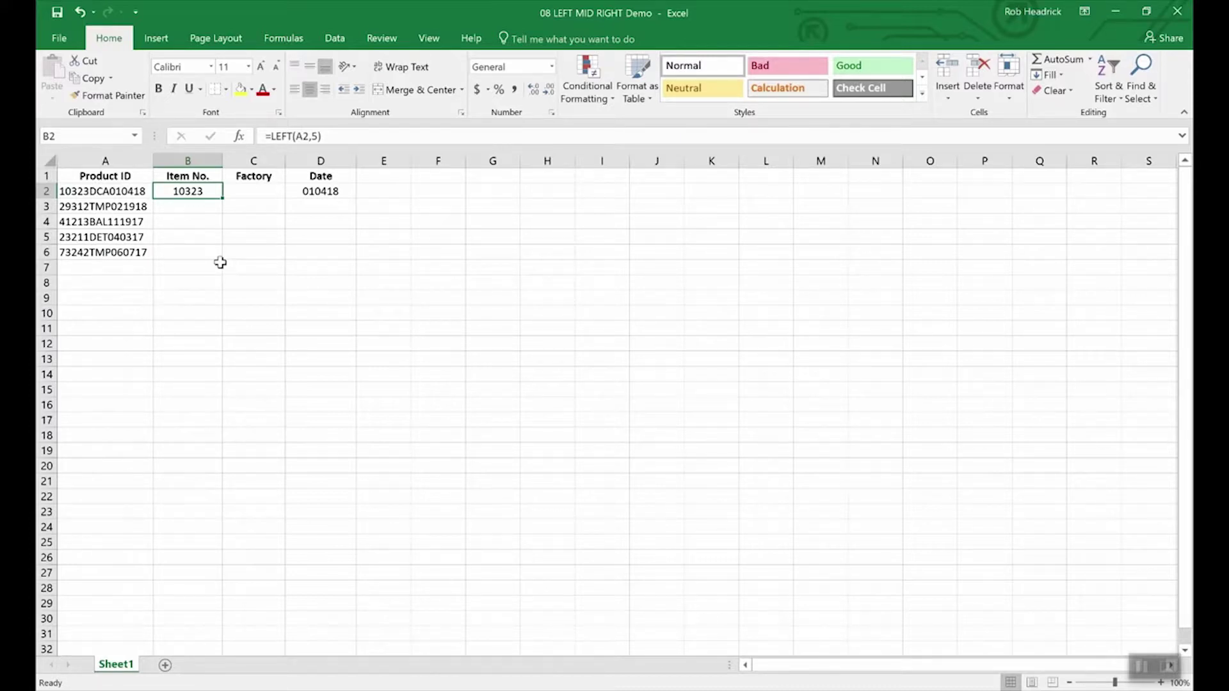
pyautogui.press('Right')
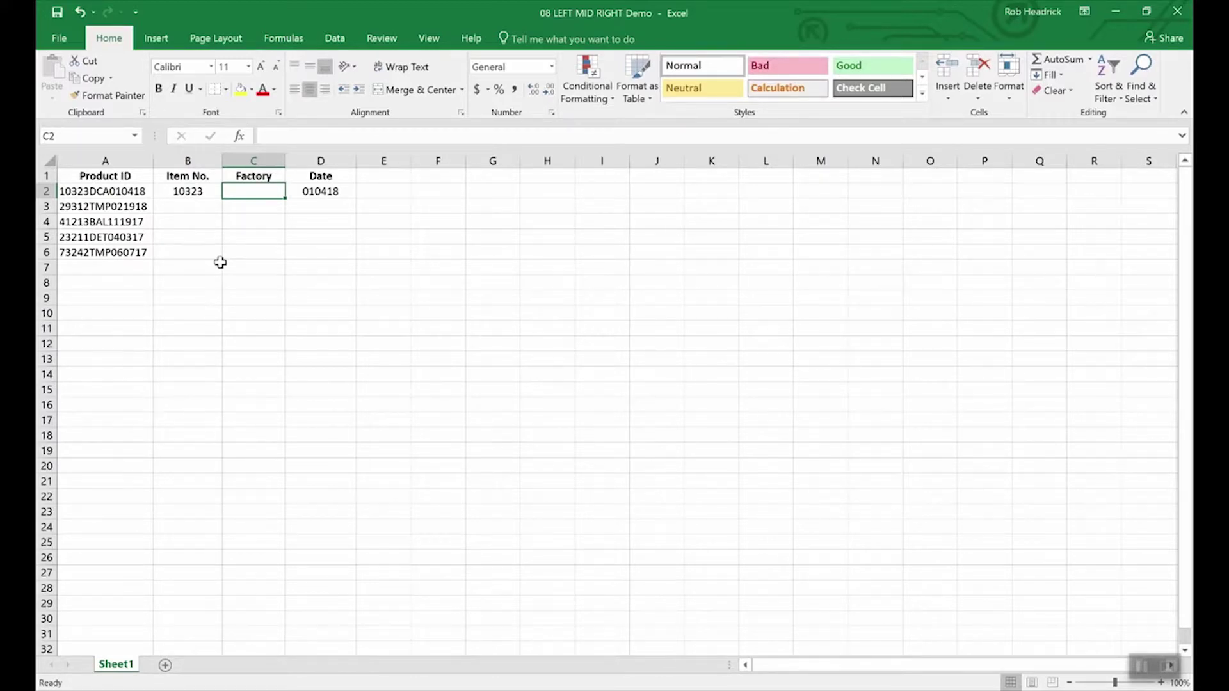
# - Enter =MID(A2,6,3) in C2 to extract the factory code DCA
pyautogui.write('=')
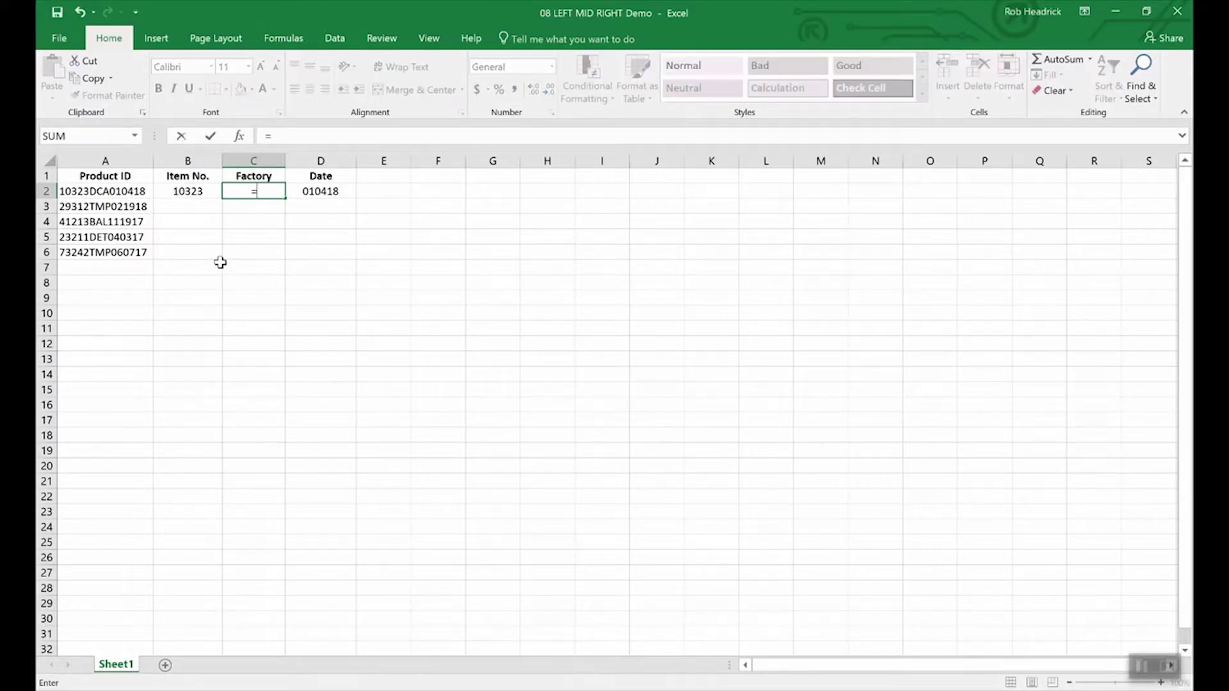
pyautogui.write('mid')
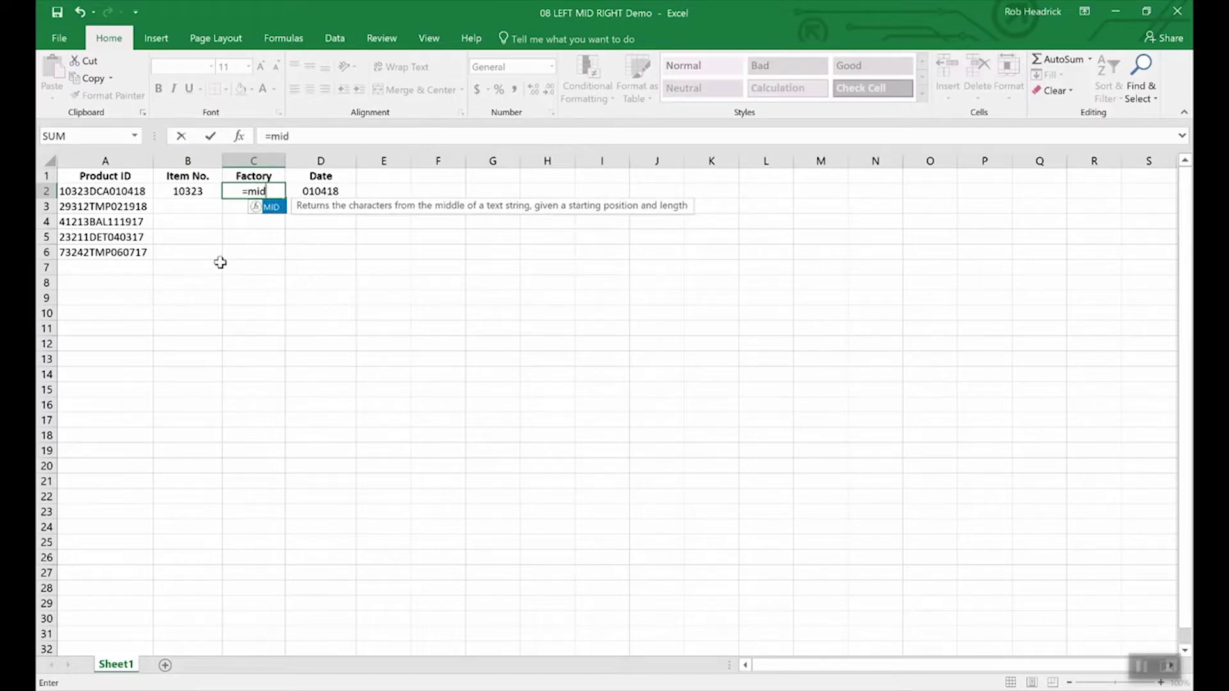
pyautogui.write('(a2')
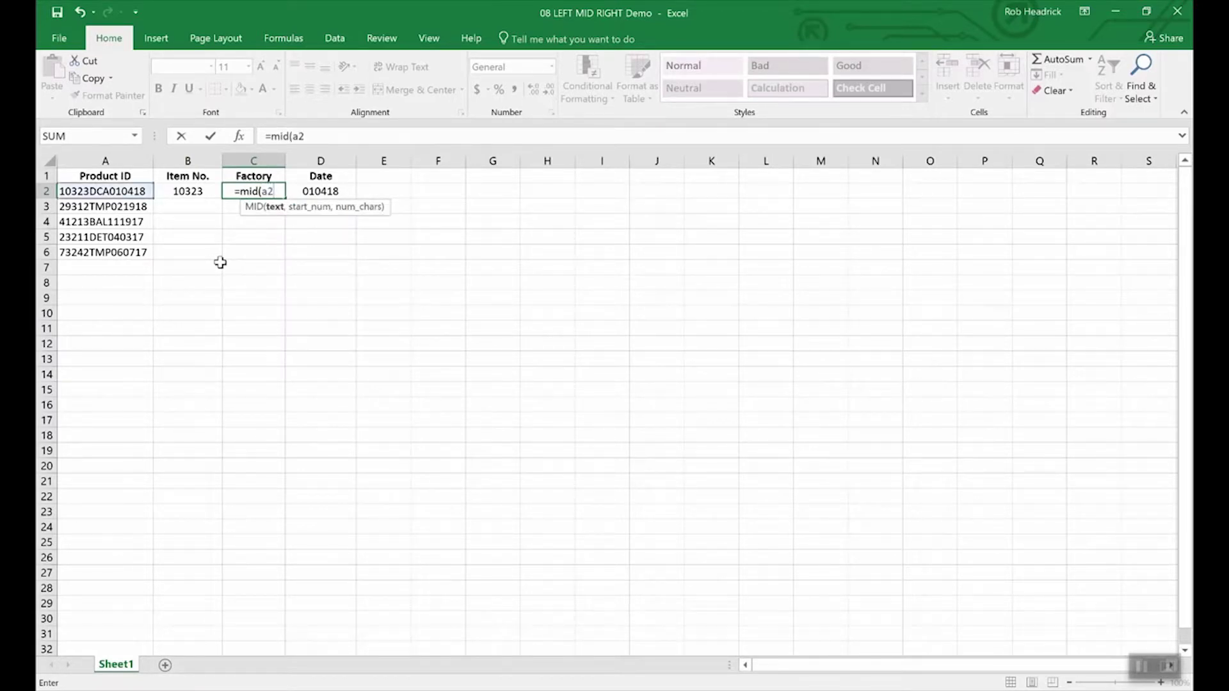
pyautogui.write(',')
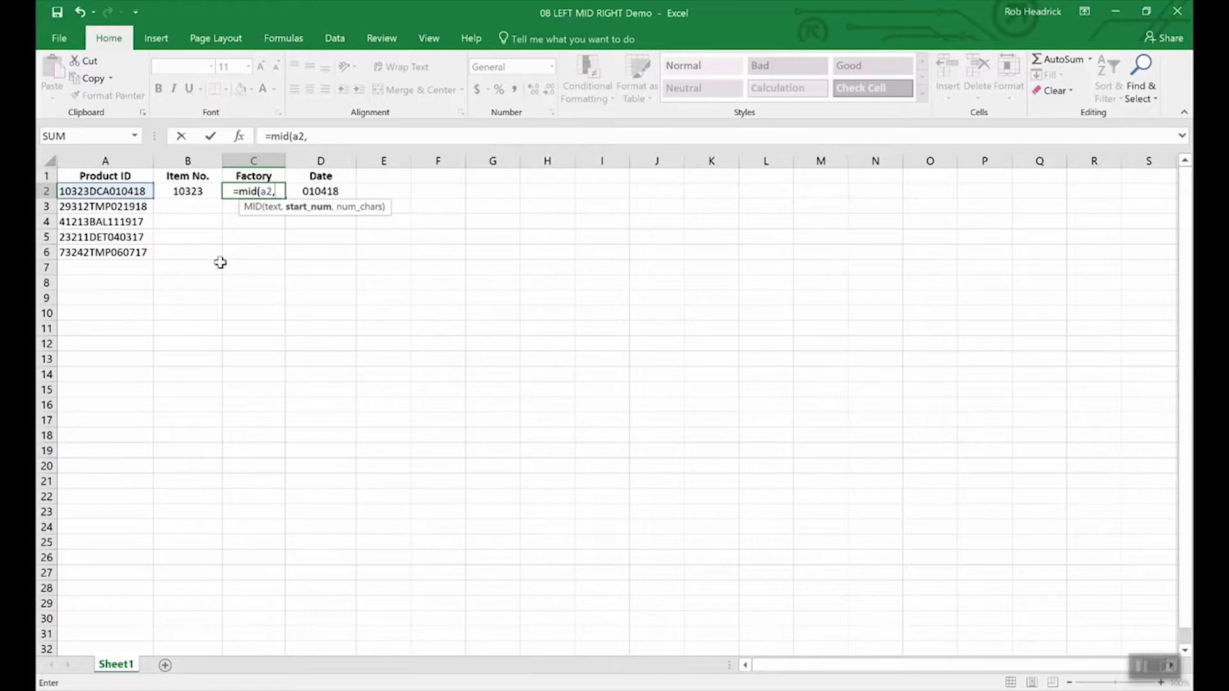
pyautogui.write('6,')
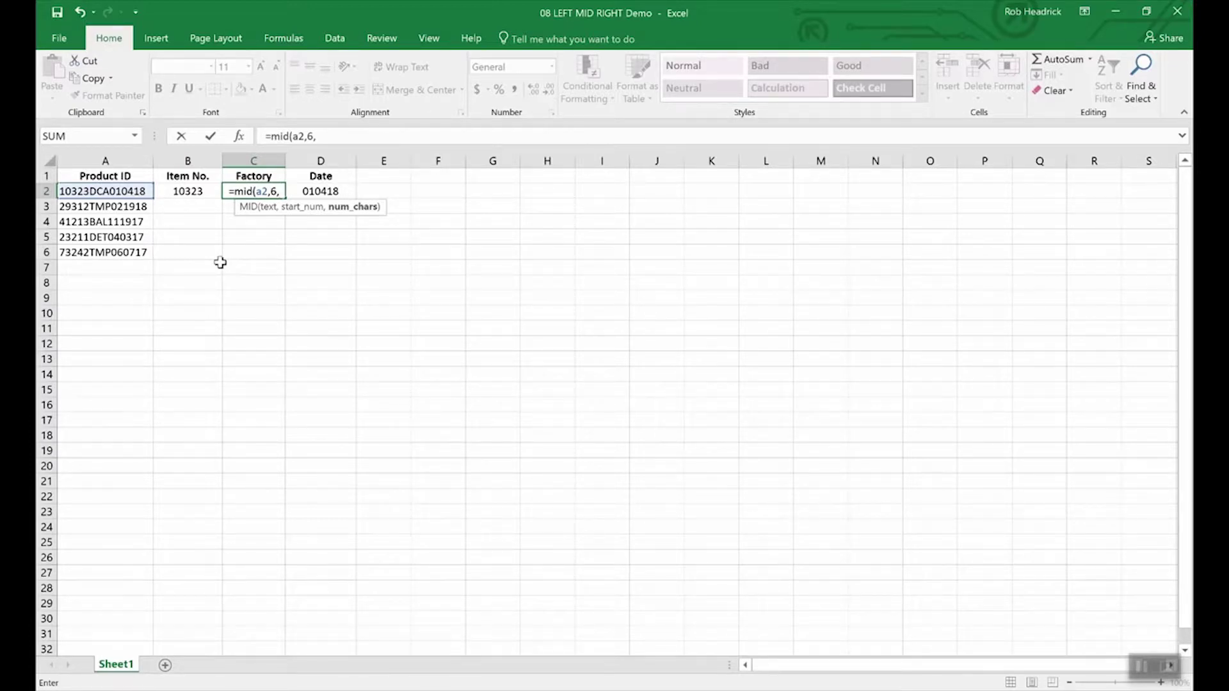
pyautogui.write('3')
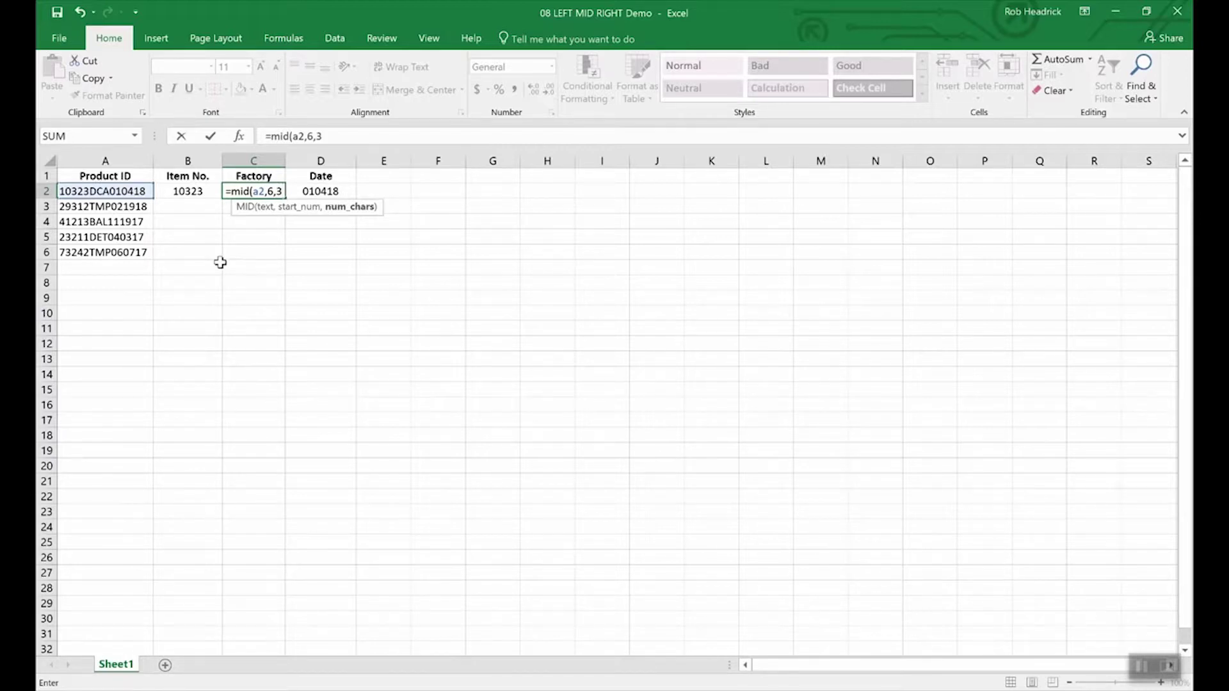
pyautogui.press('Return')
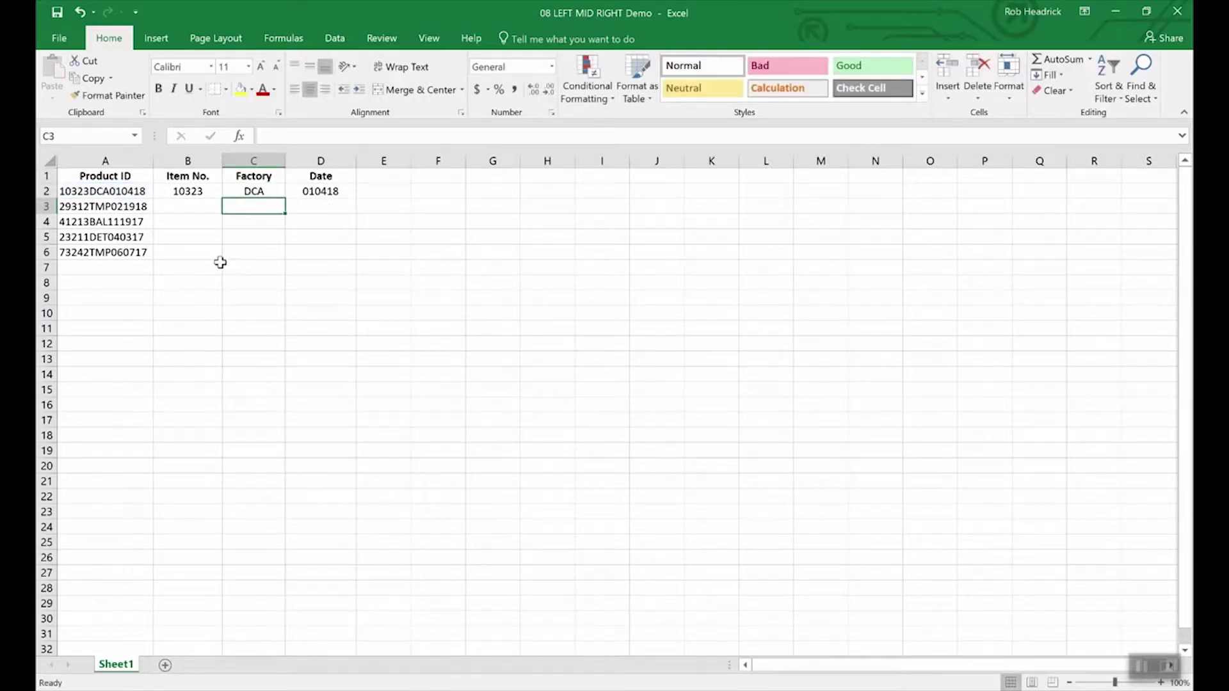
pyautogui.click(256, 190)
# - Fill C2's MID formula down to C6, showing DCA, TMP, BAL, DET and TMP
pyautogui.moveTo(284, 200); pyautogui.dragTo(282, 260)
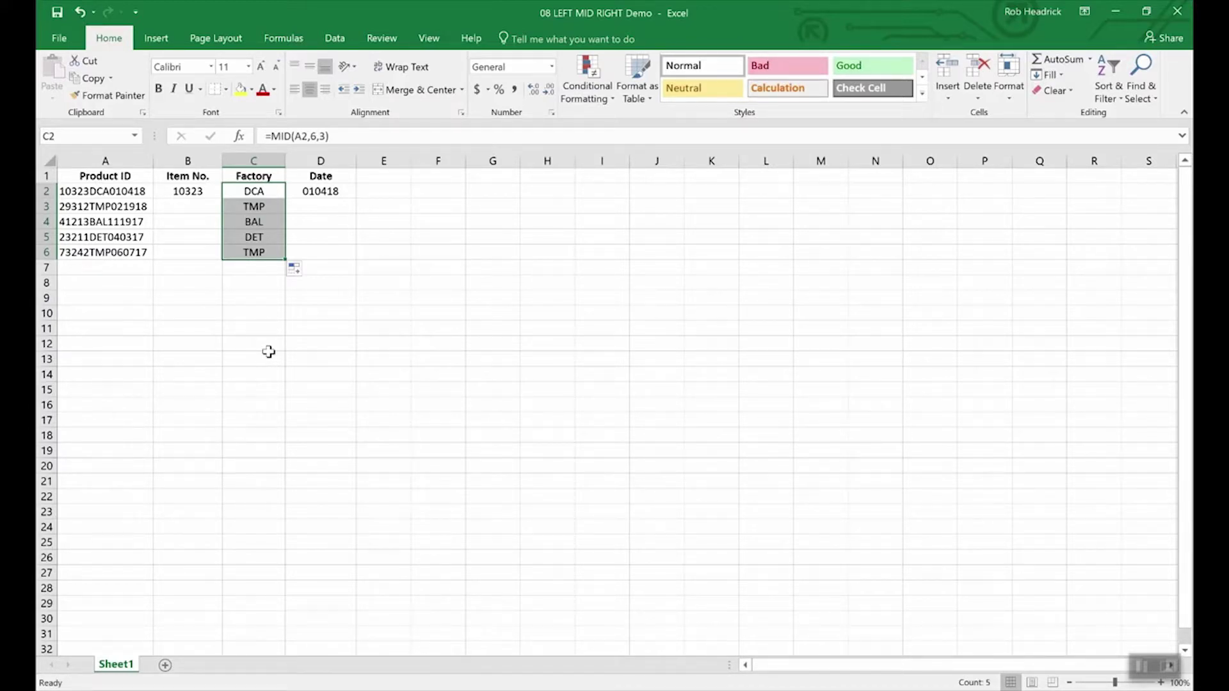
pyautogui.press('Left')
pyautogui.press('Left')
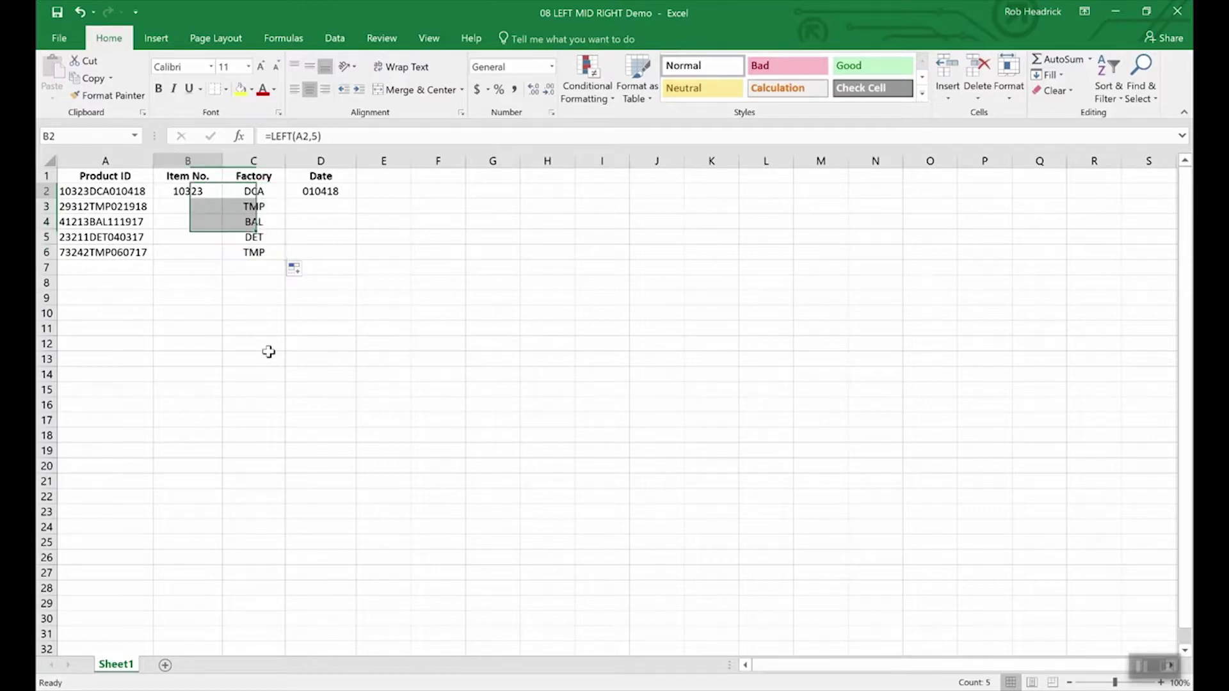
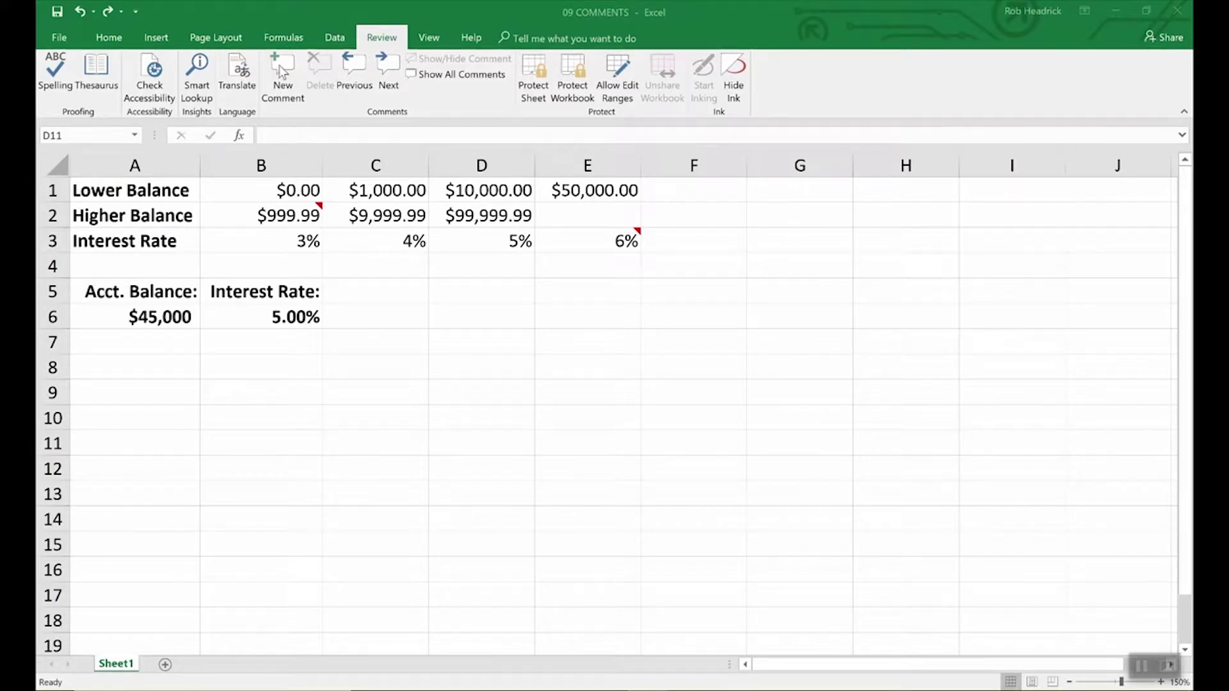
# - Add the comment 'Remember to double check rates above.' to interest rate cell B6
pyautogui.click(299, 316)
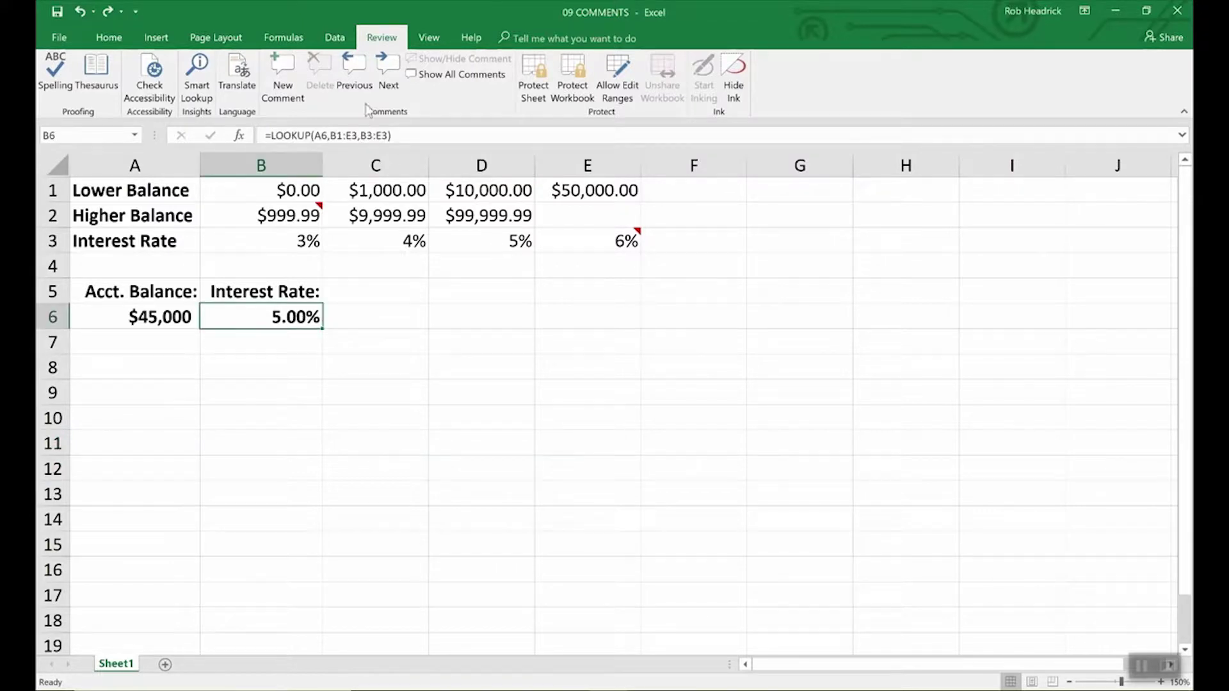
pyautogui.click(279, 70)
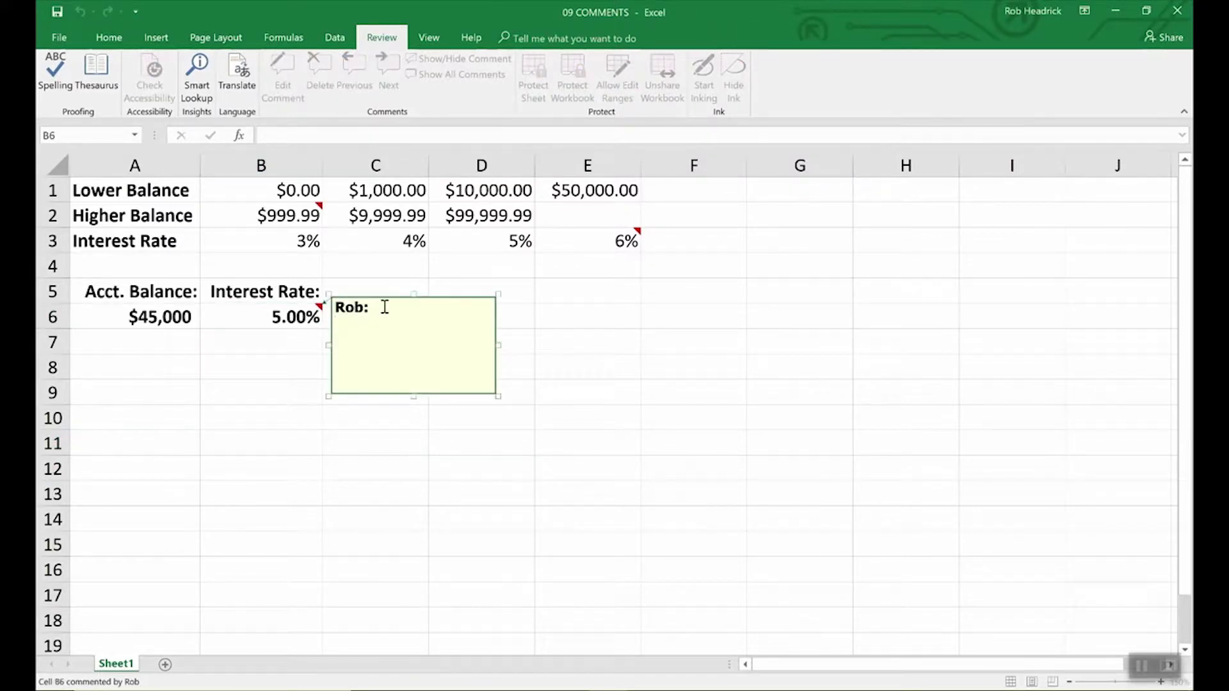
pyautogui.write('Remember to ')
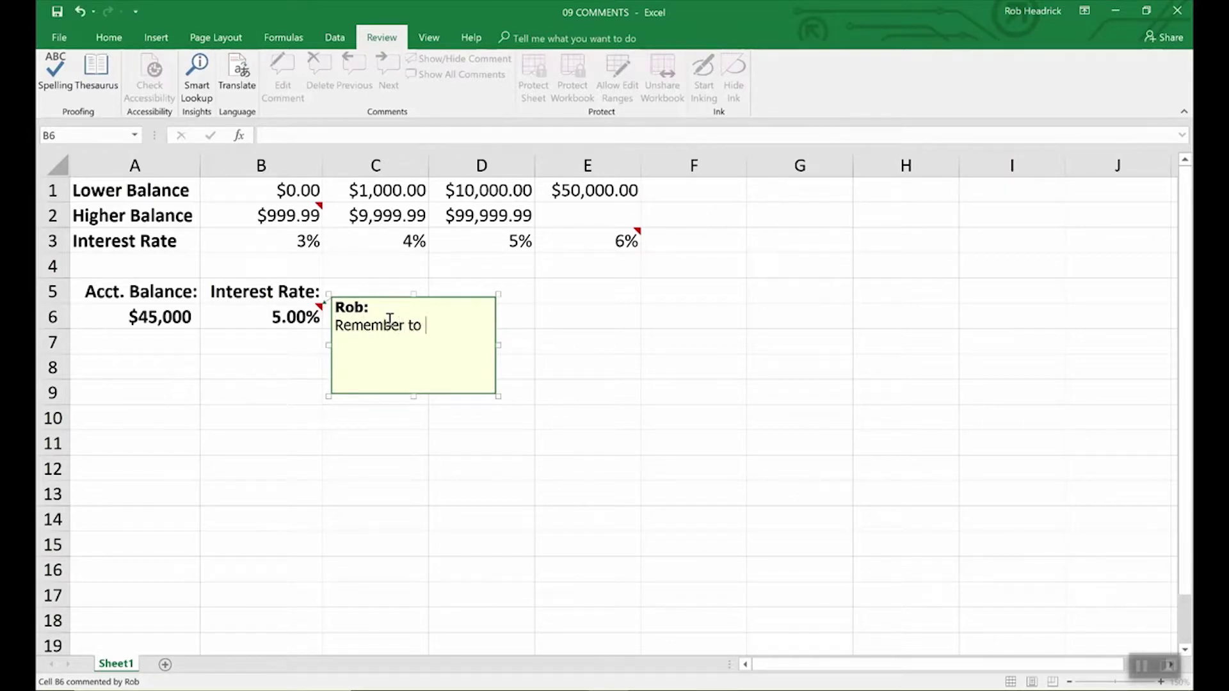
pyautogui.write('double check ')
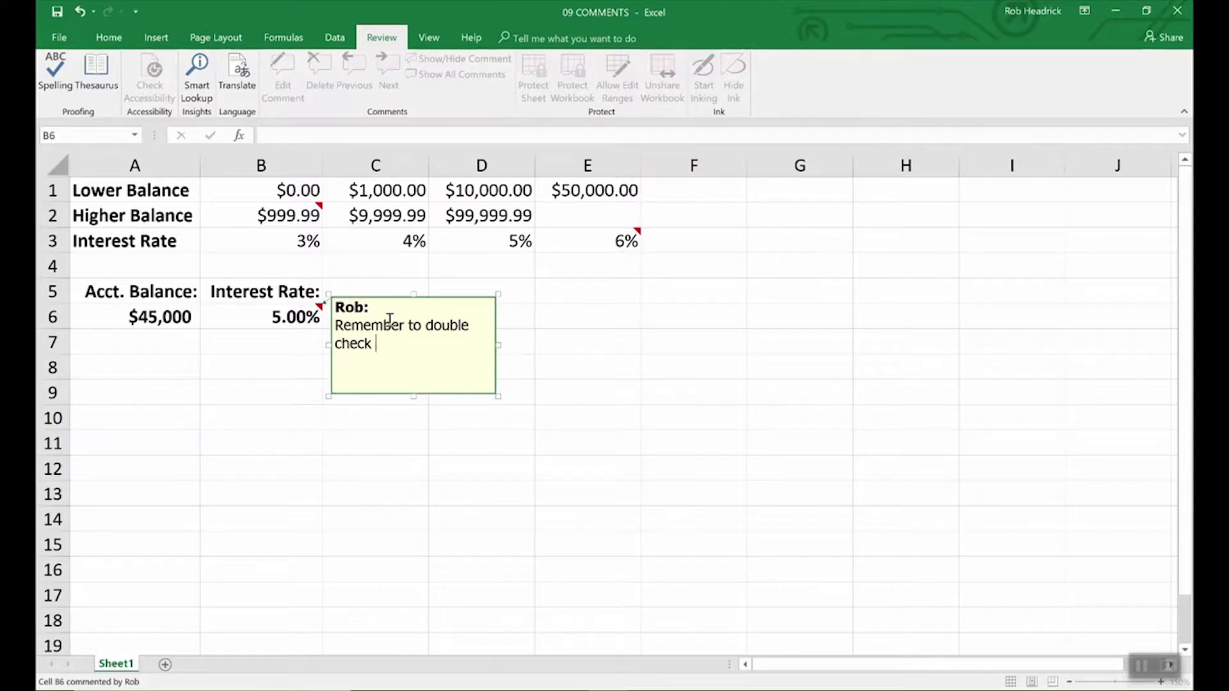
pyautogui.write('rates above.')
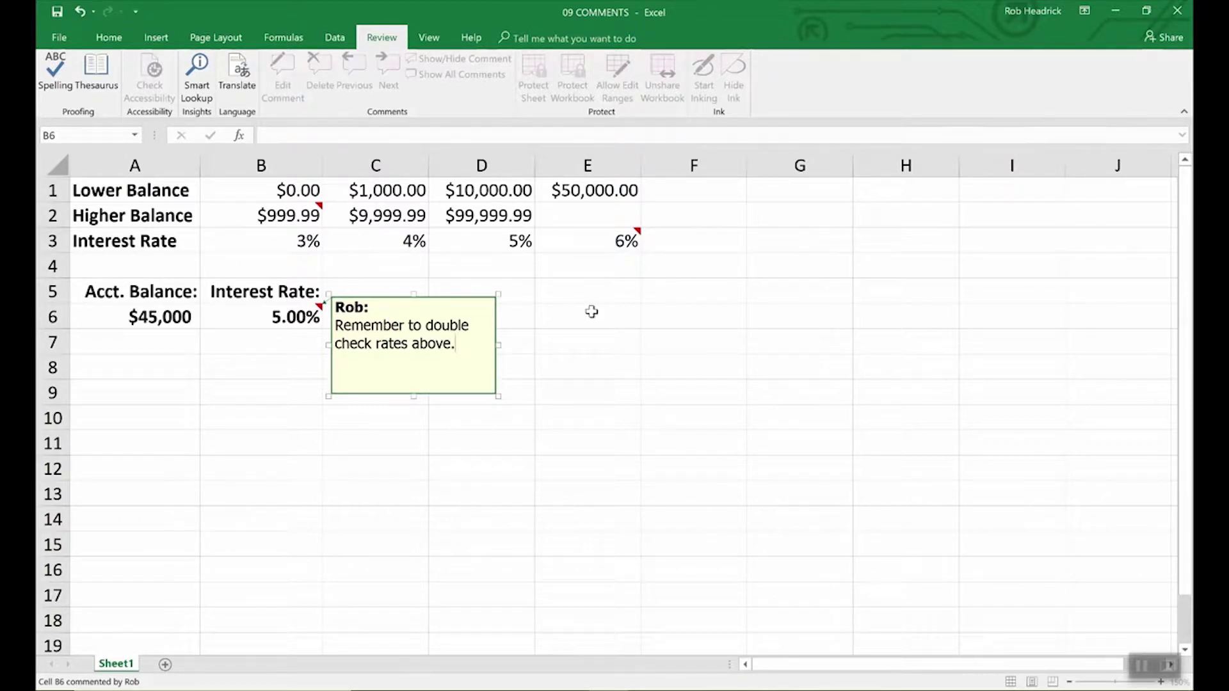
pyautogui.click(546, 318)
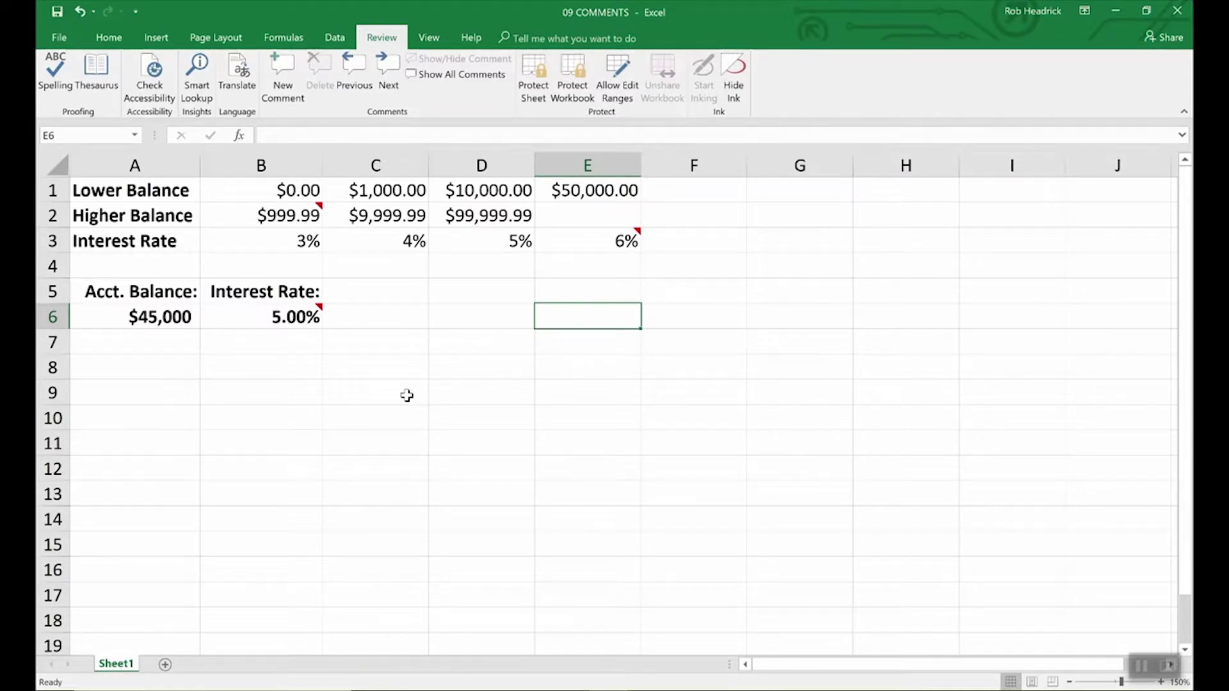
pyautogui.moveTo(319, 313)
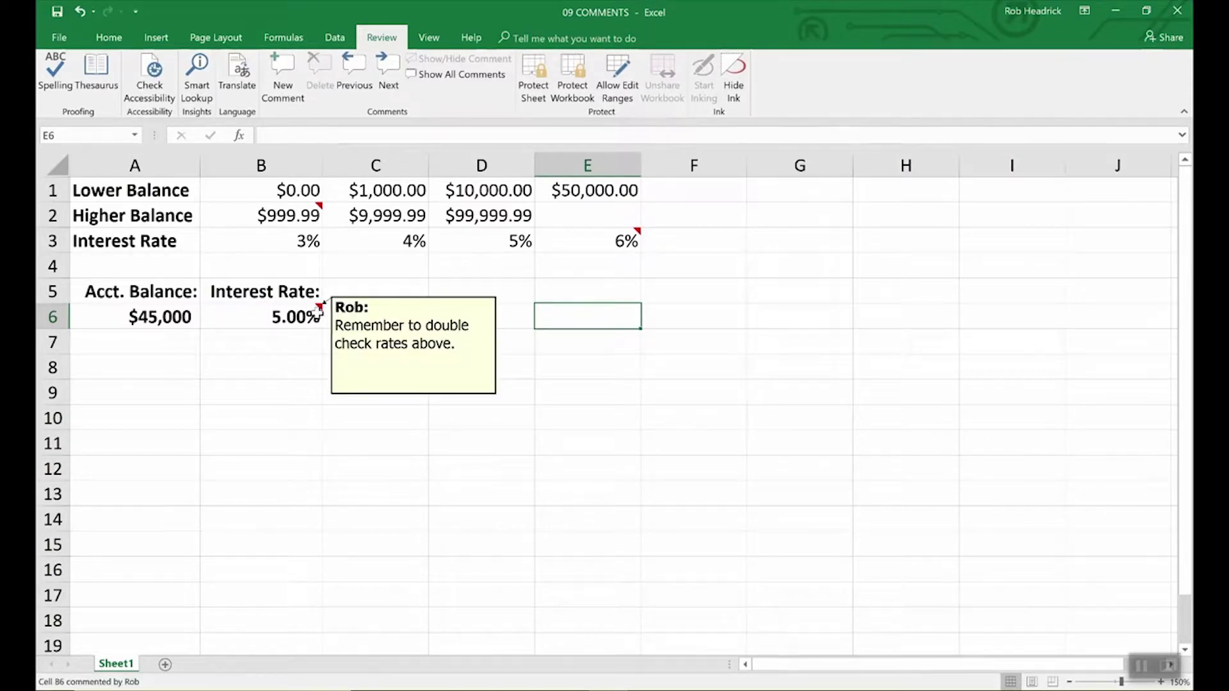
pyautogui.moveTo(319, 206)
pyautogui.moveTo(634, 238)
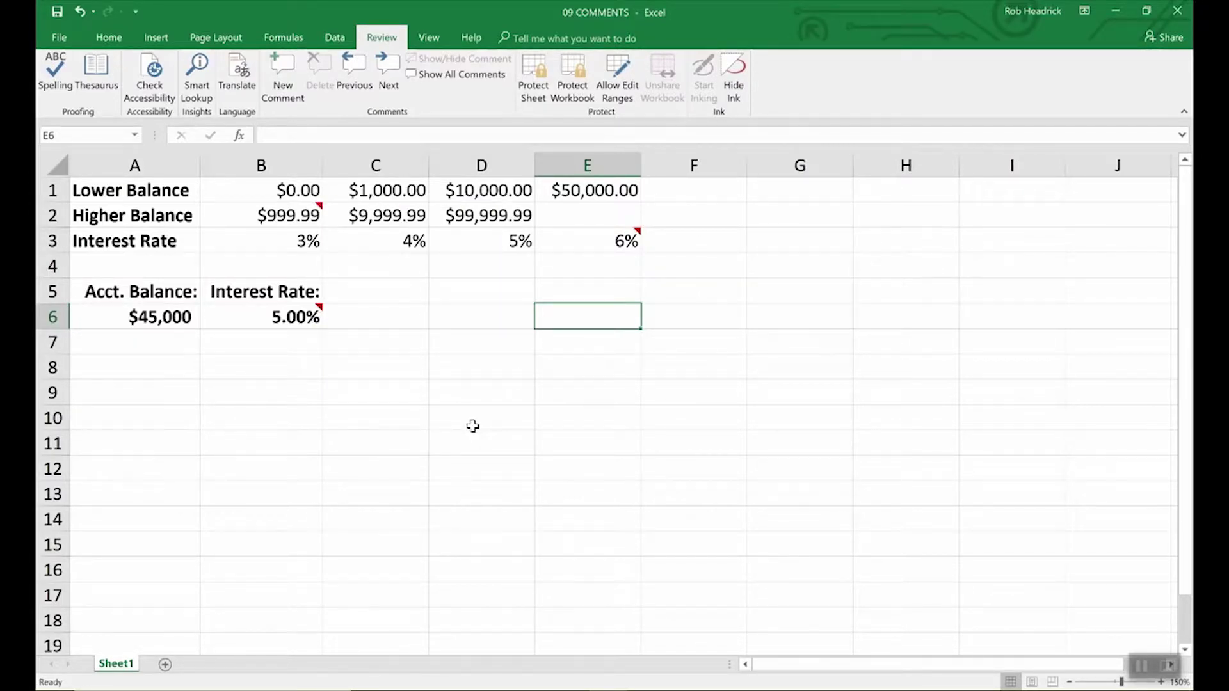
pyautogui.click(313, 314)
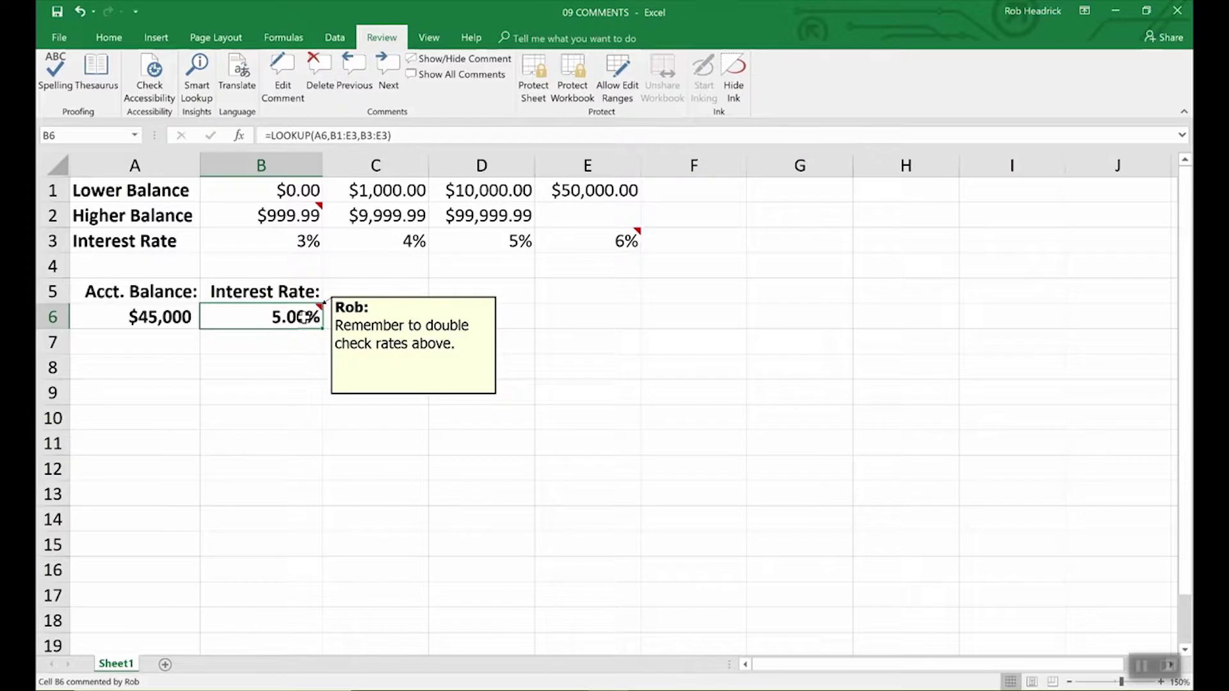
pyautogui.click(370, 333)
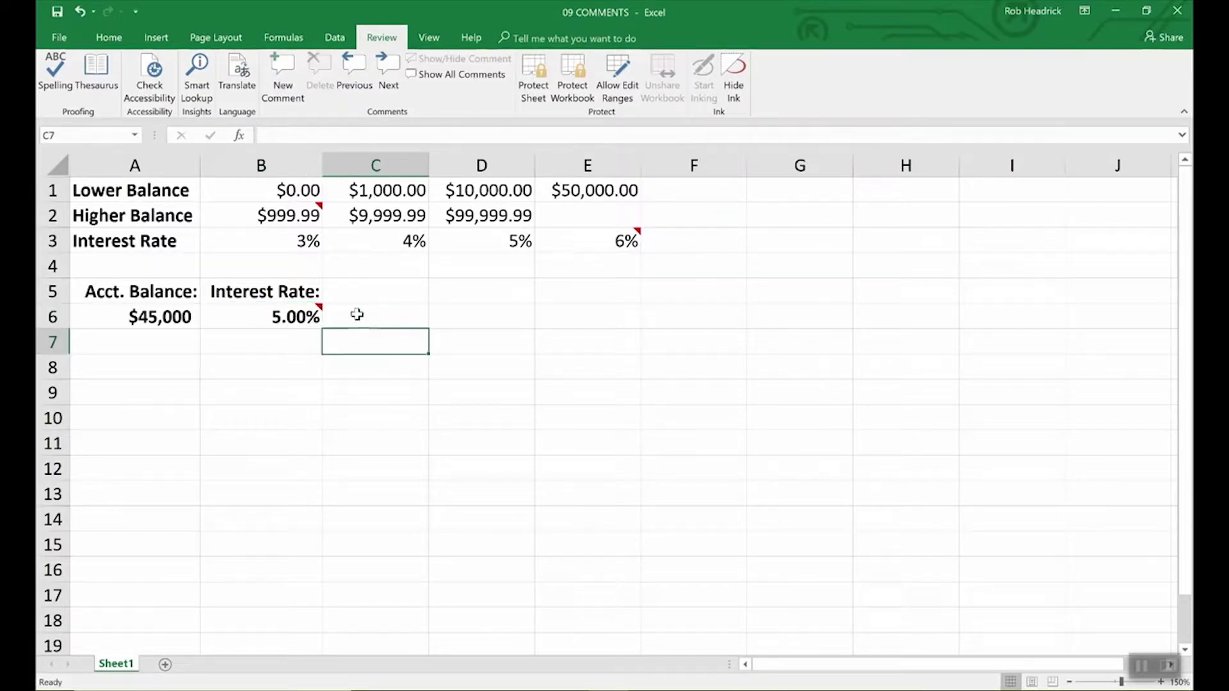
pyautogui.click(304, 315)
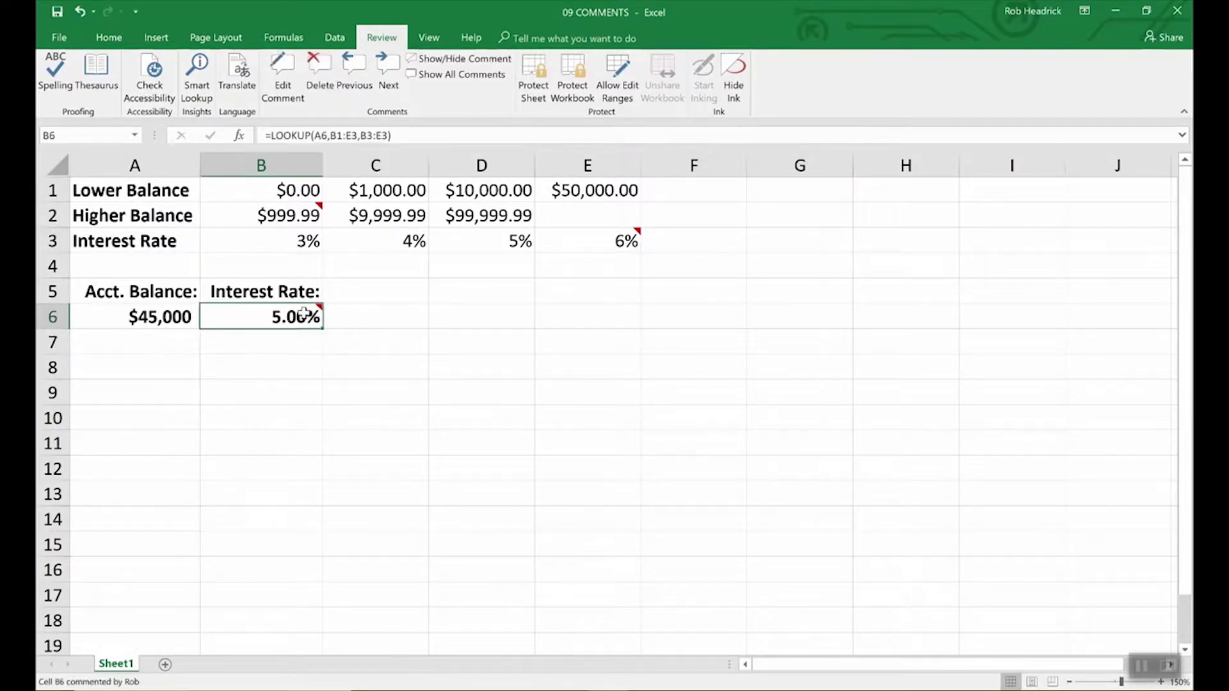
pyautogui.click(59, 40)
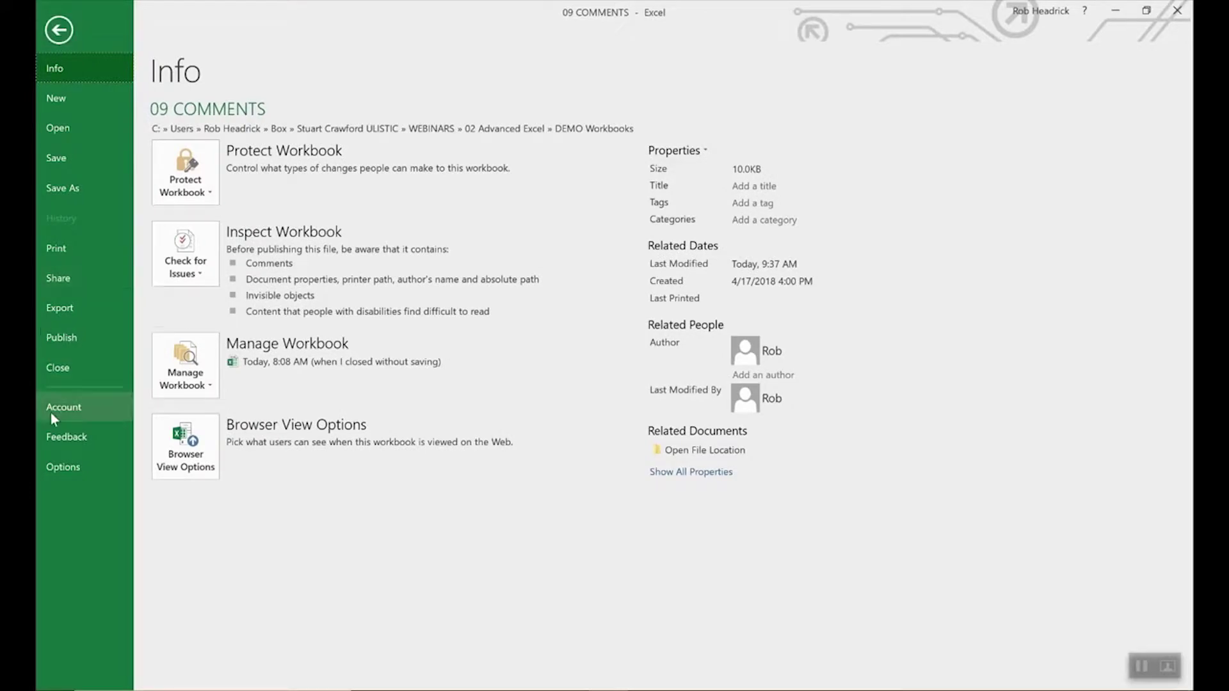
pyautogui.click(64, 466)
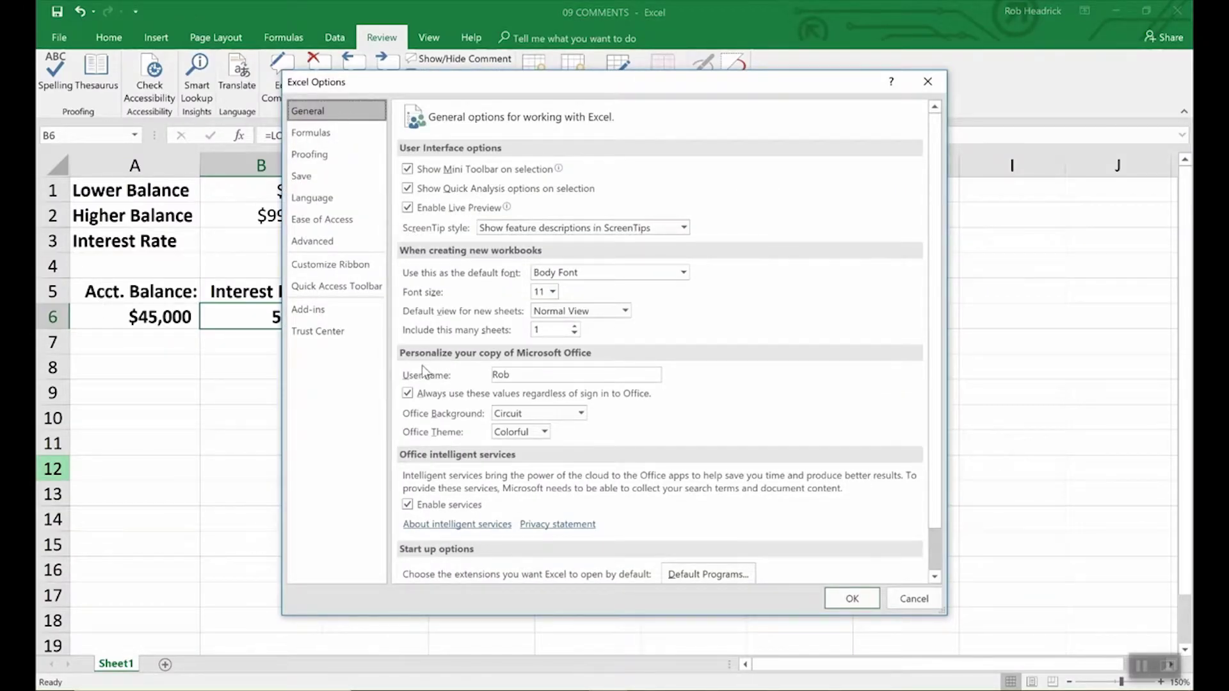
pyautogui.click(519, 375)
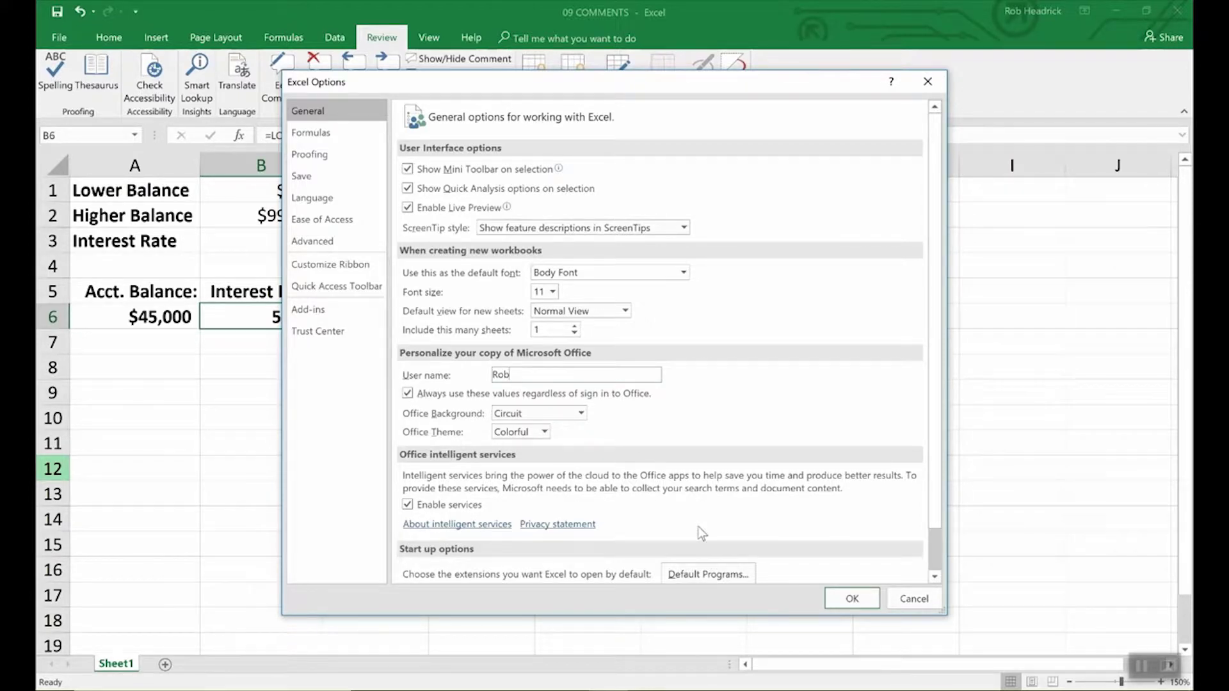
pyautogui.click(846, 599)
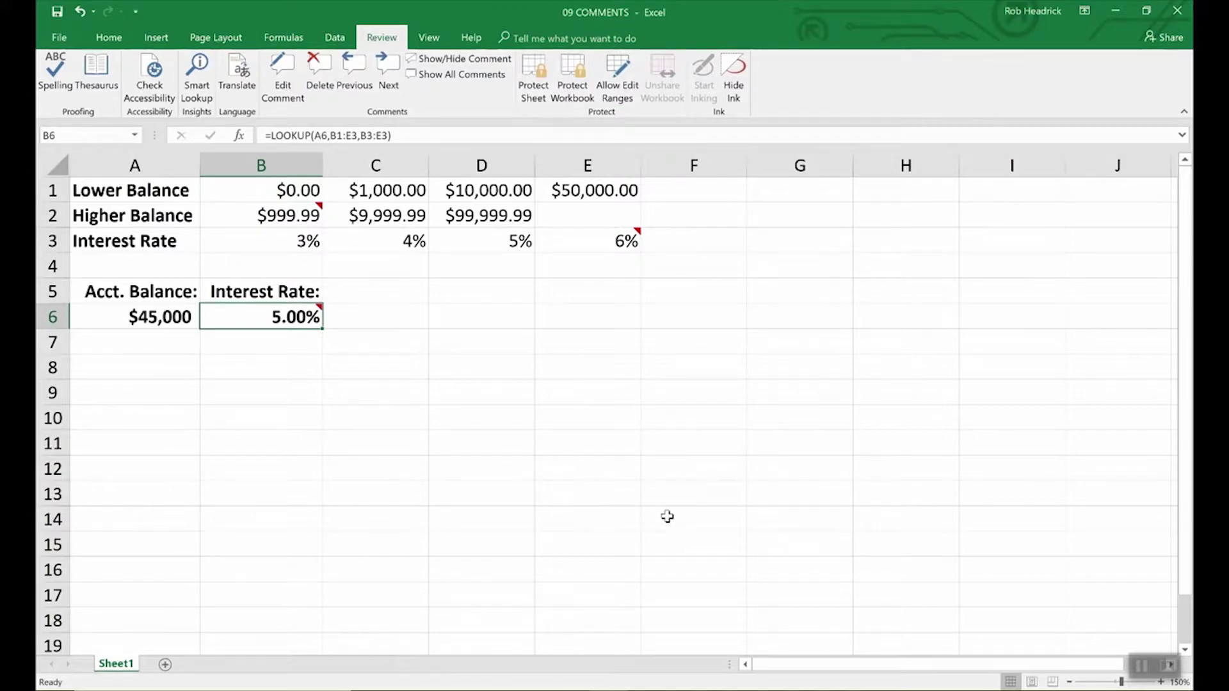
pyautogui.click(461, 59)
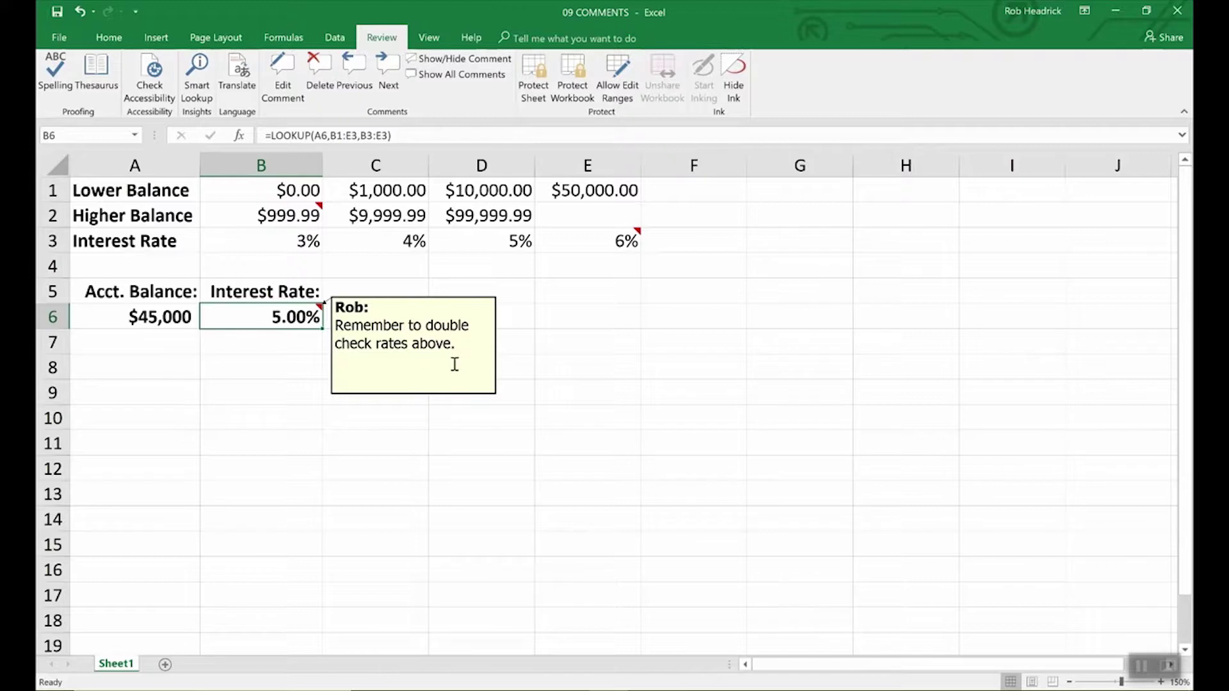
# - Change the B6 comment box fill from yellow to light turquoise in Format Comment
pyautogui.rightClick(415, 344)
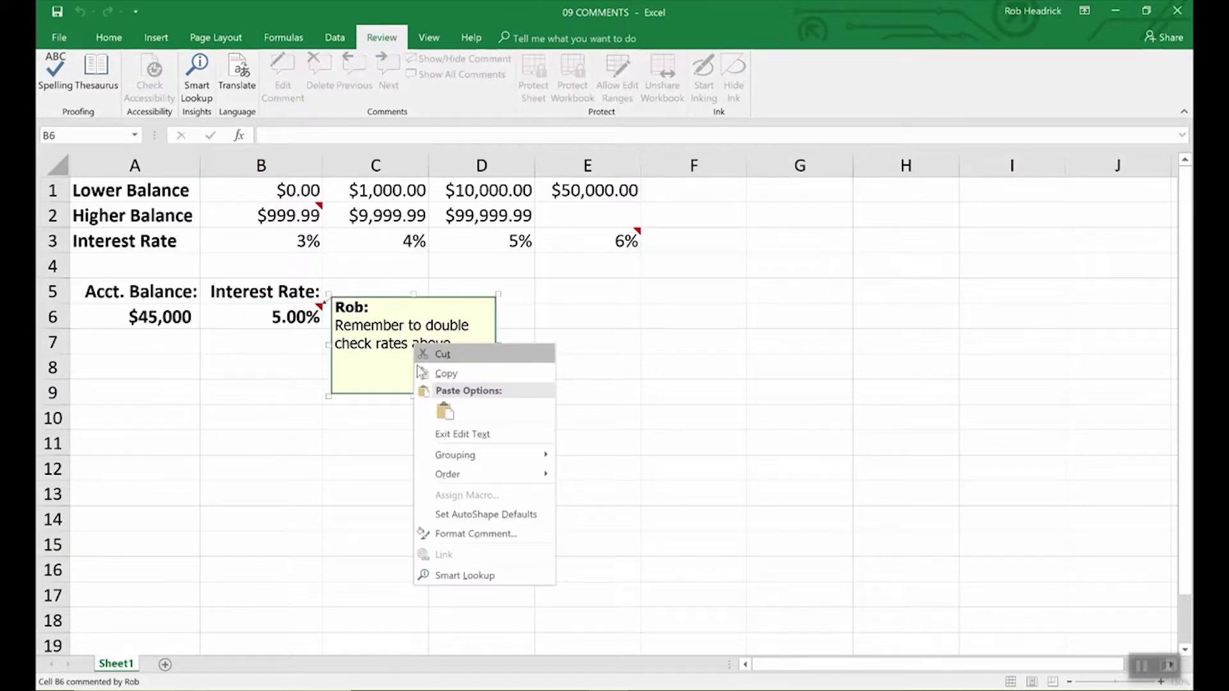
pyautogui.click(454, 535)
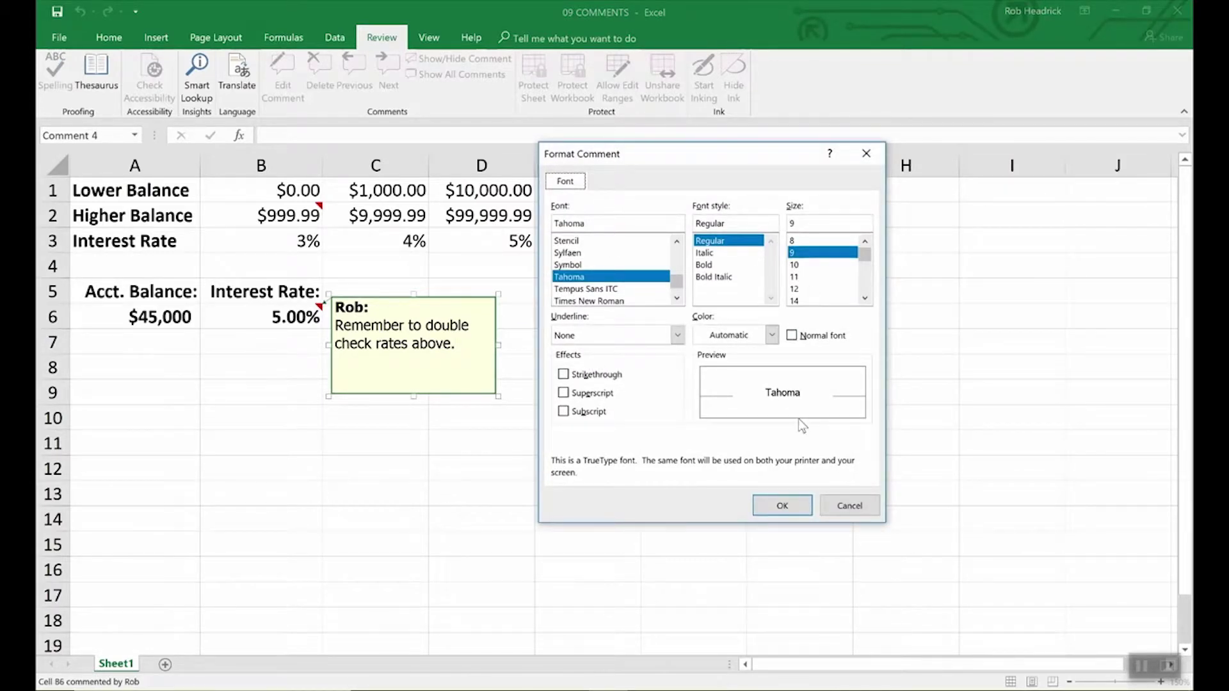
pyautogui.click(845, 510)
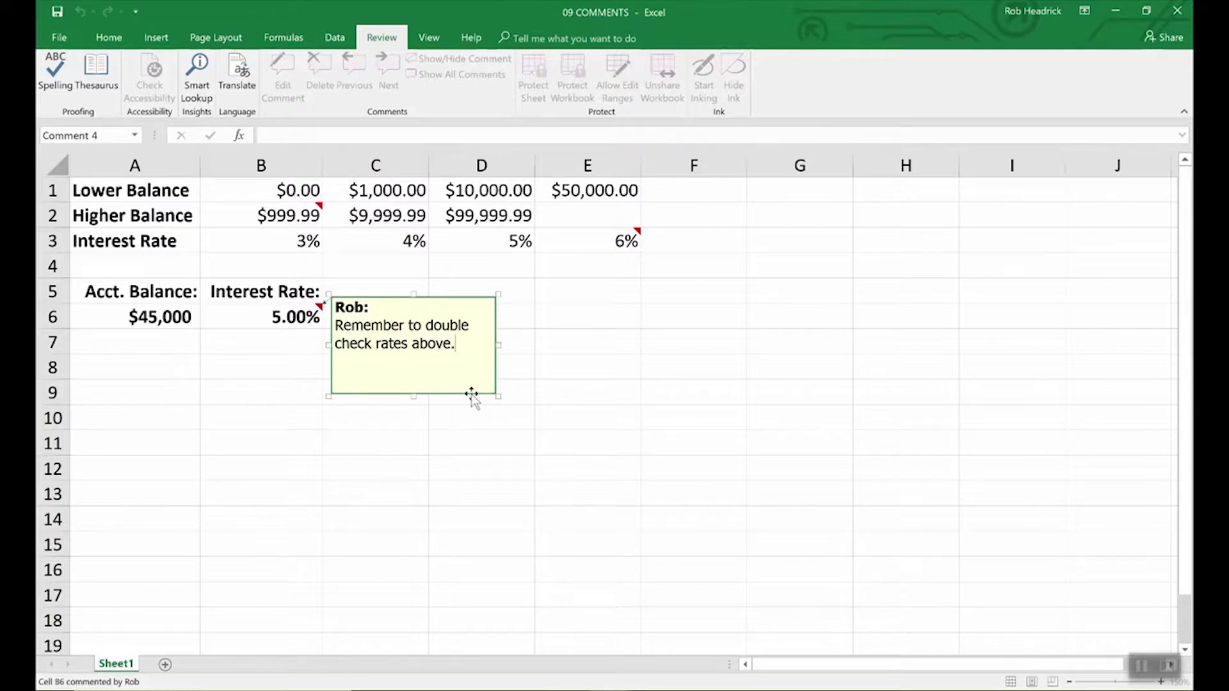
pyautogui.rightClick(472, 395)
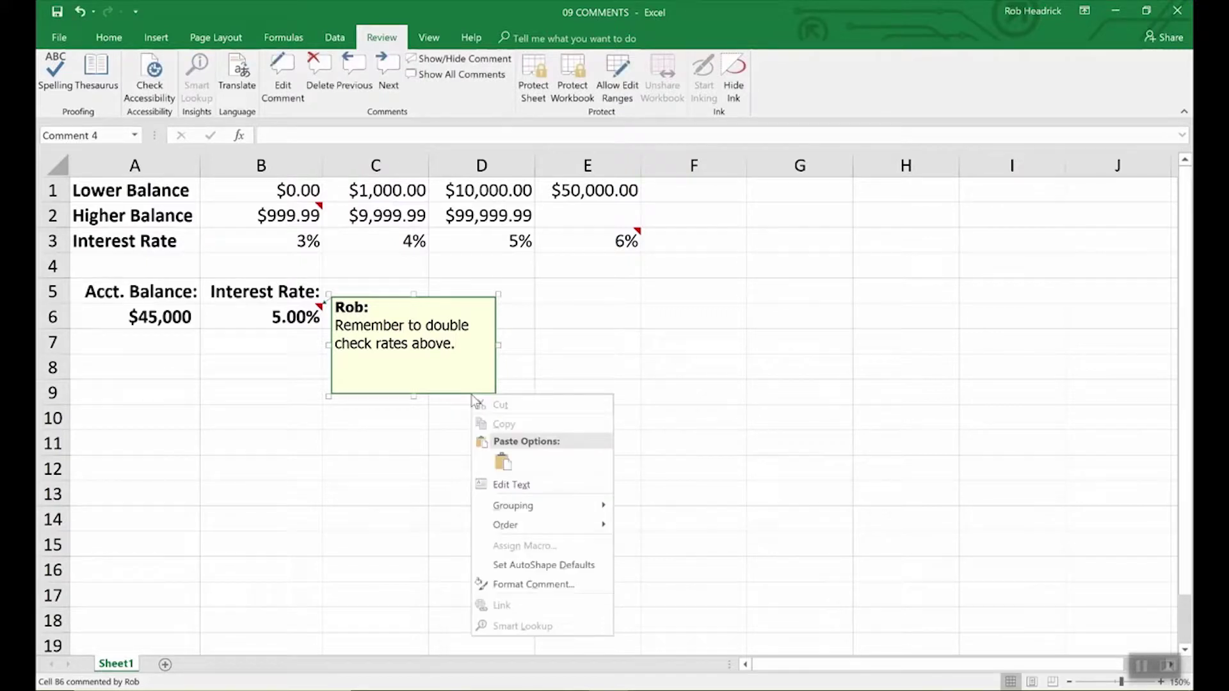
pyautogui.click(512, 583)
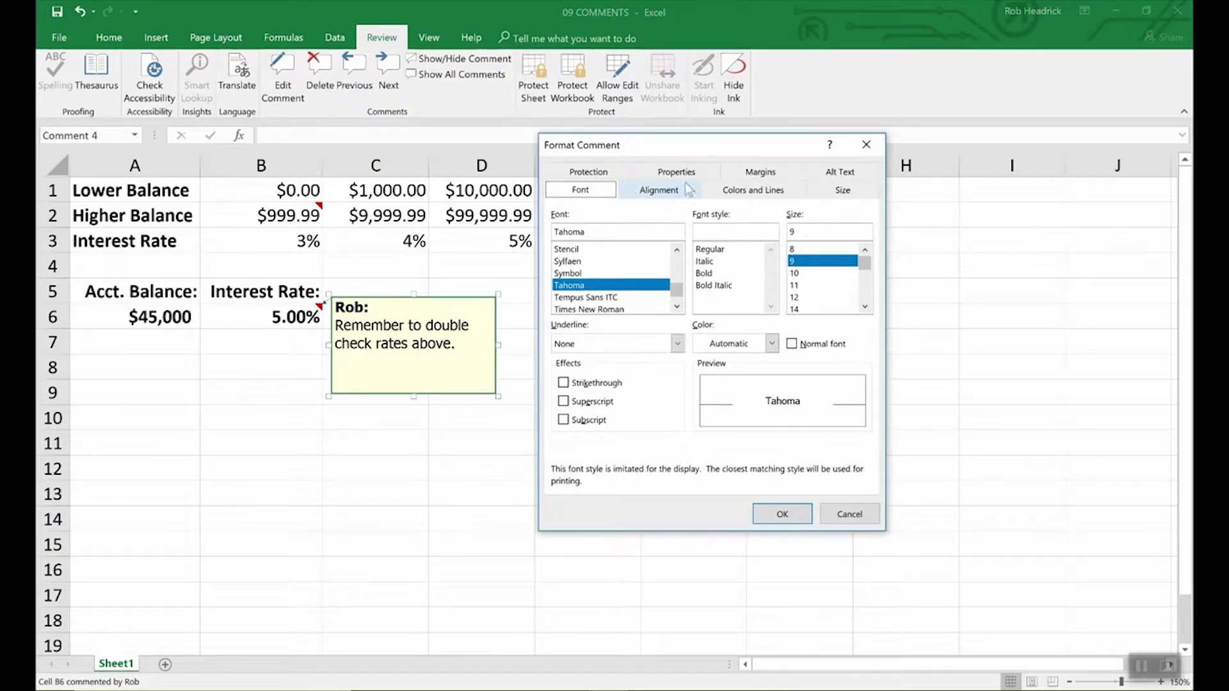
pyautogui.click(755, 195)
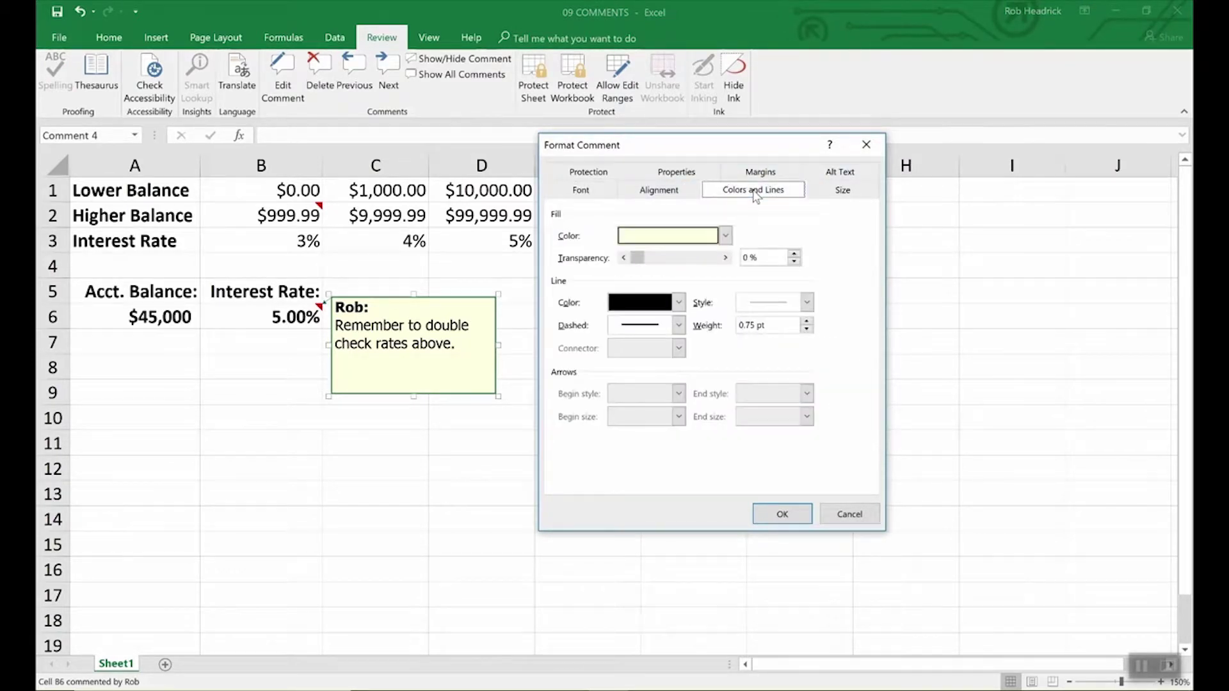
pyautogui.click(726, 236)
pyautogui.click(683, 349)
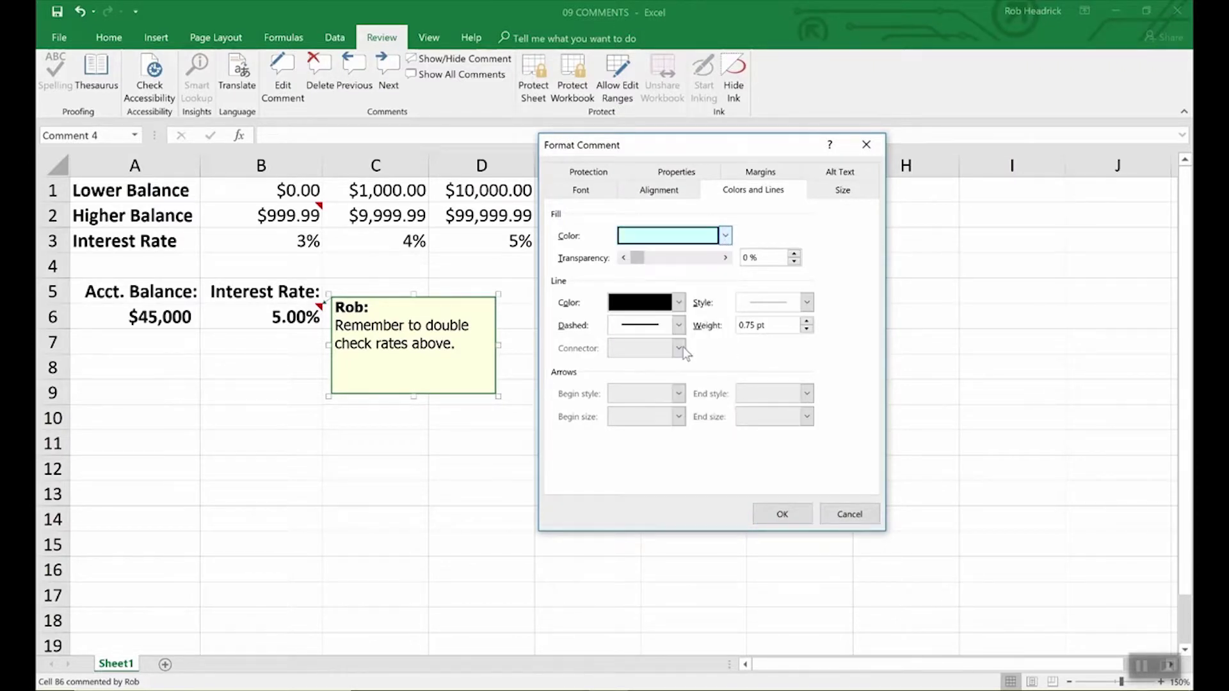
pyautogui.click(802, 514)
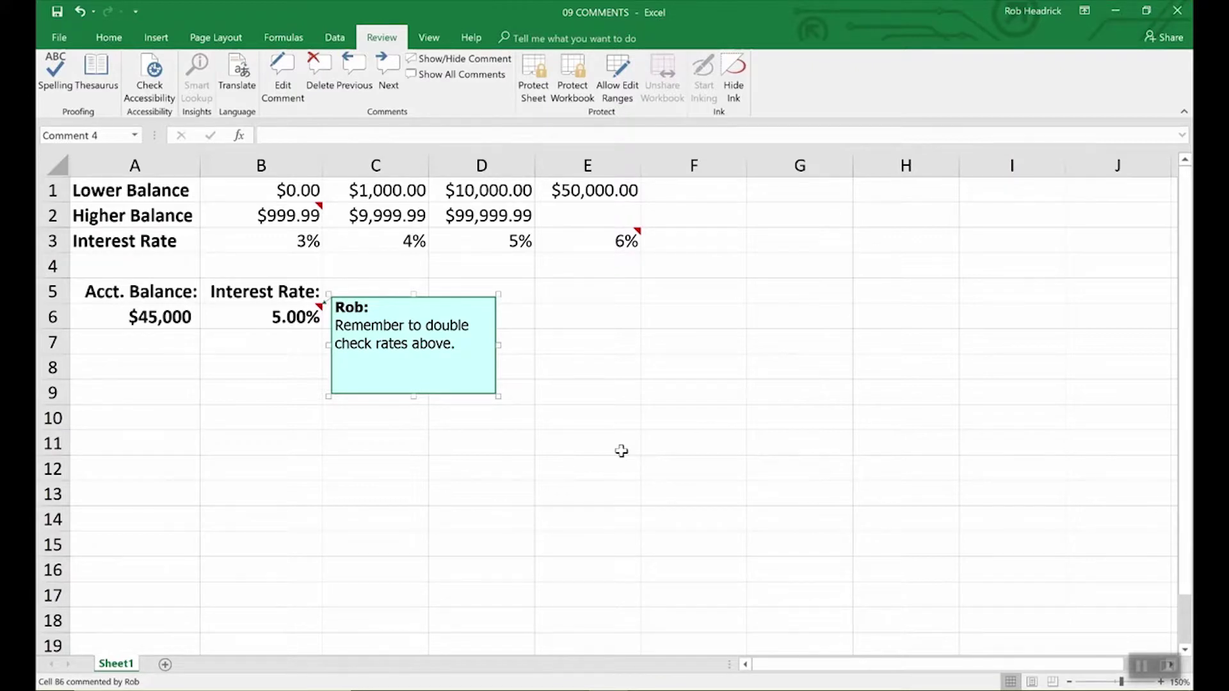
pyautogui.click(622, 451)
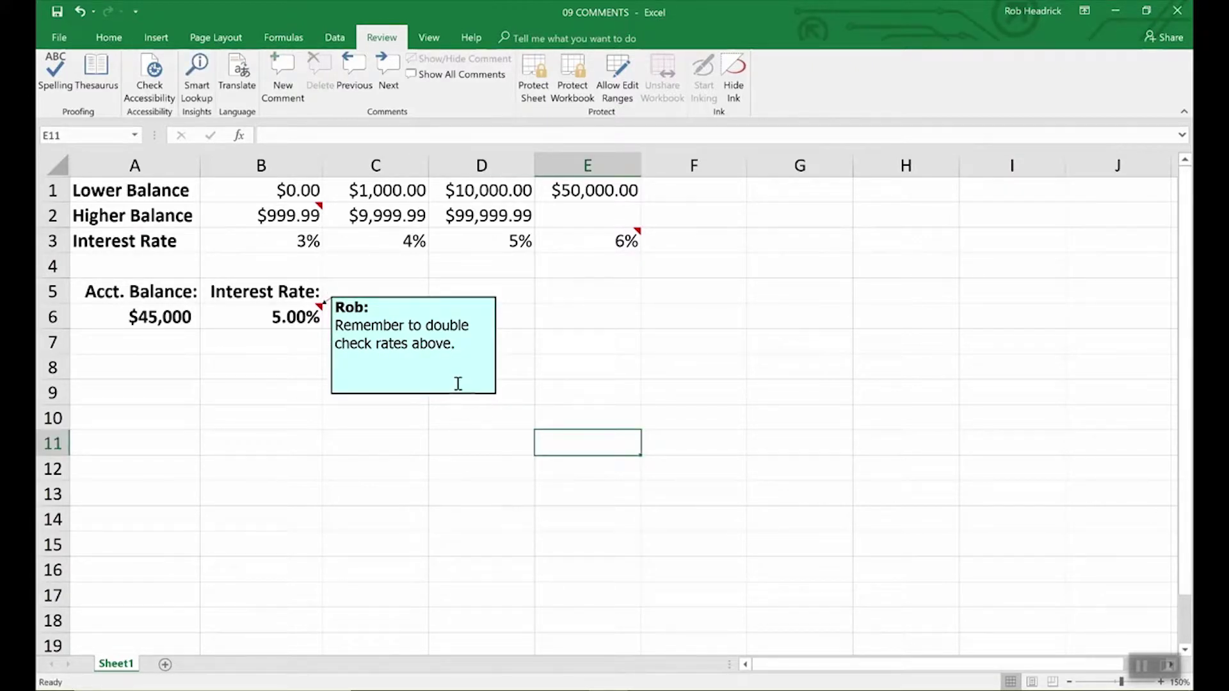
# - Read the comments on B2 and E3, then show all comments on the sheet
pyautogui.click(313, 210)
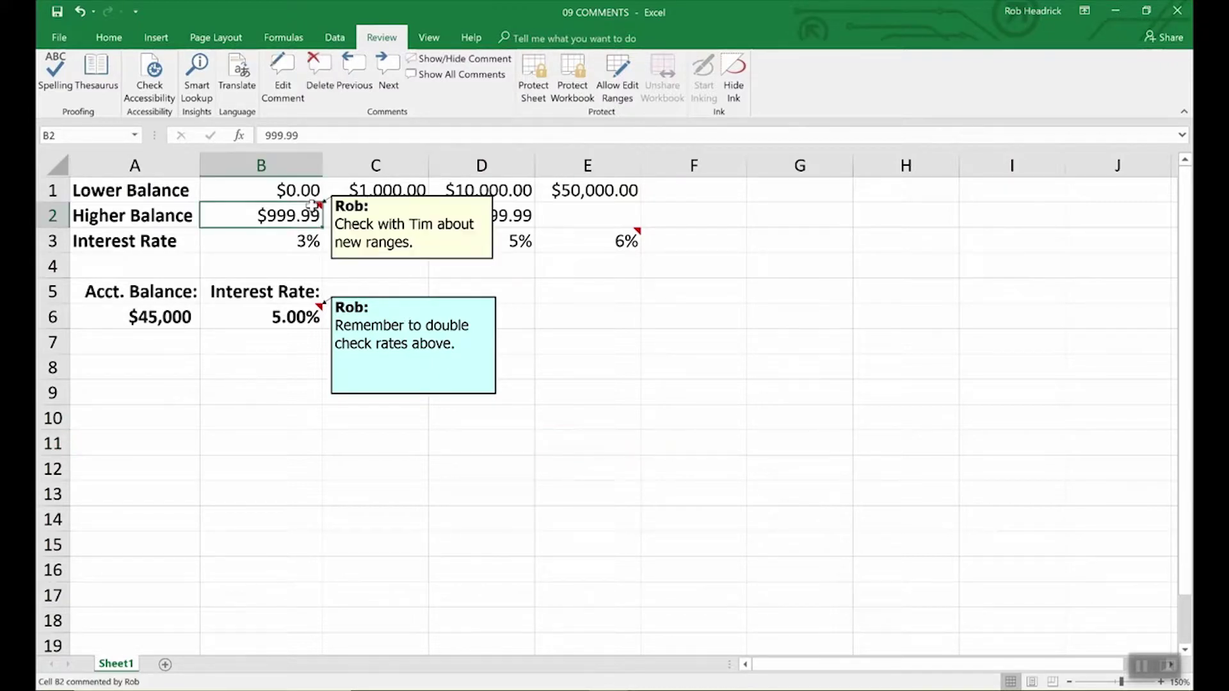
pyautogui.click(629, 244)
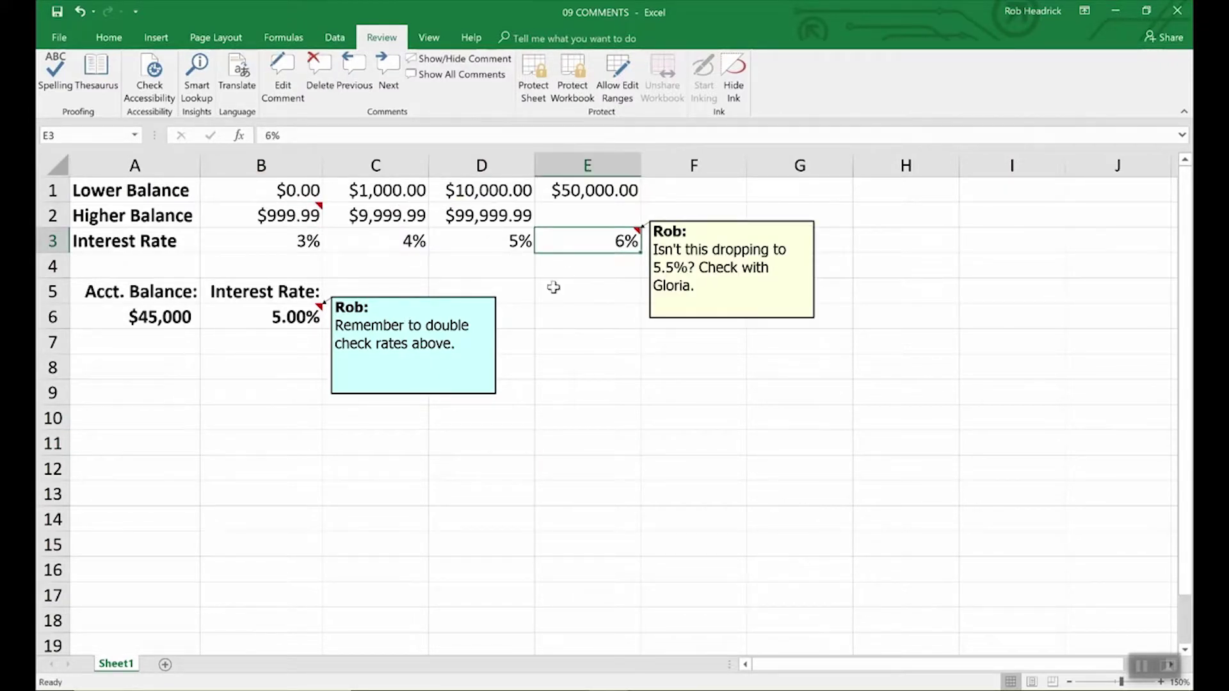
pyautogui.moveTo(586, 246)
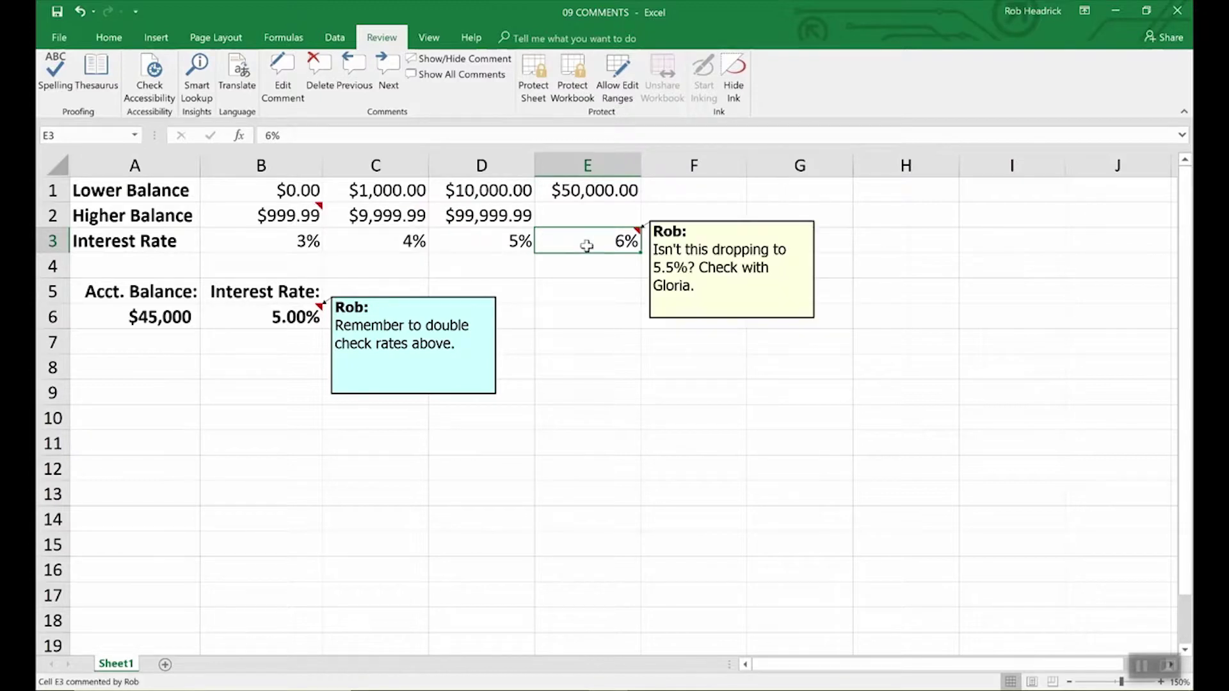
pyautogui.click(288, 215)
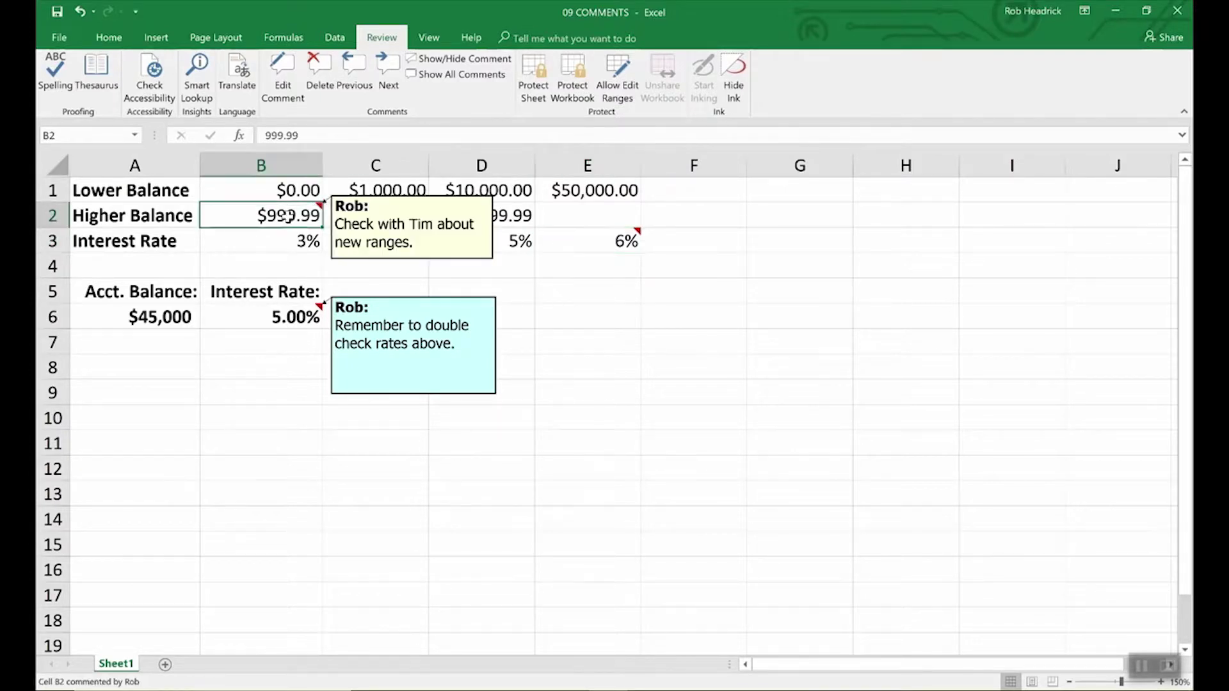
pyautogui.click(475, 75)
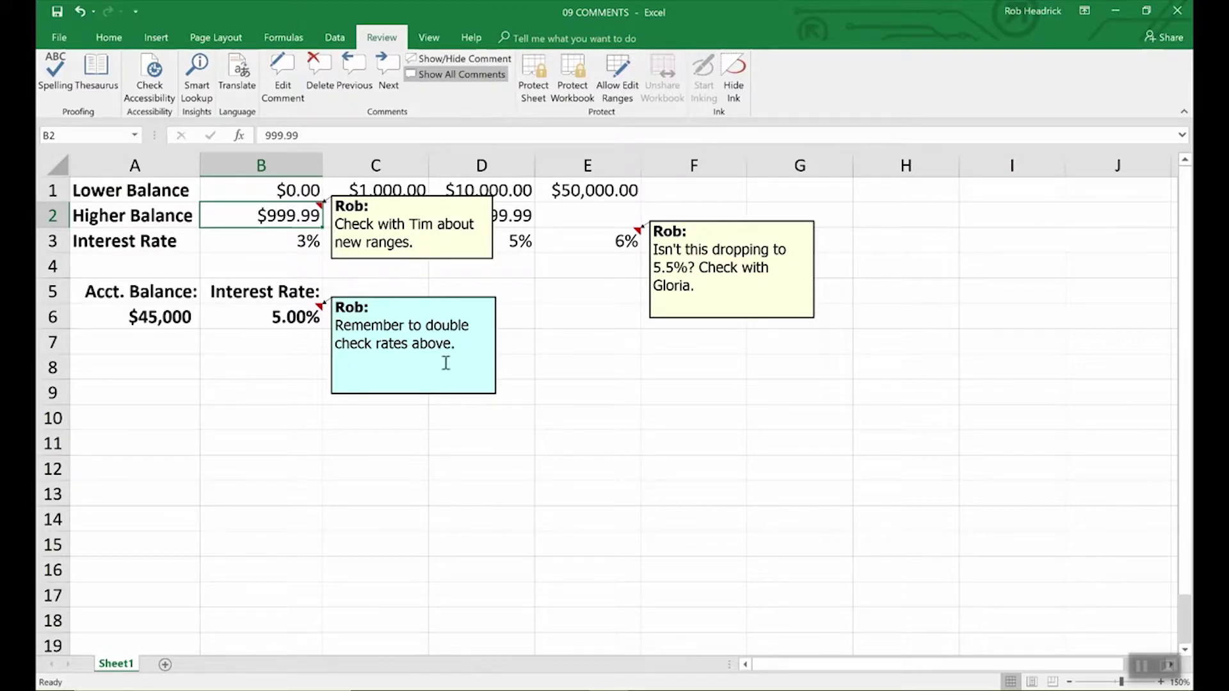
# - Delete the B6 and B2 comments and shrink the E3 comment box
pyautogui.click(286, 318)
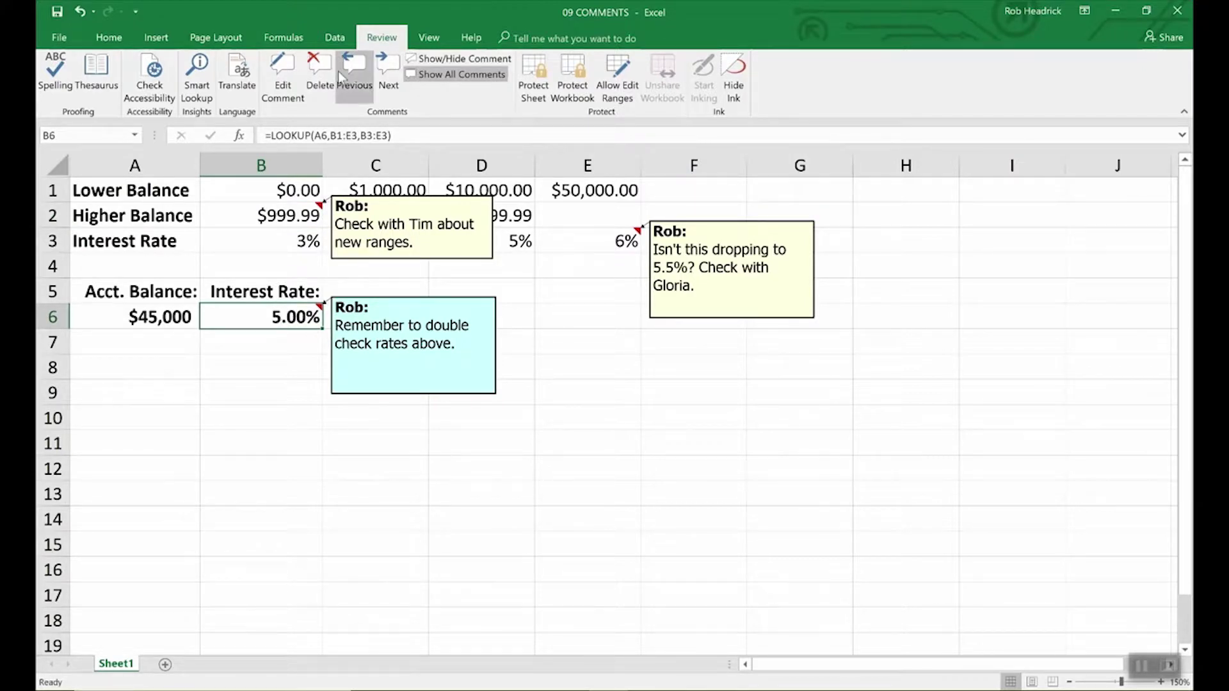
pyautogui.click(318, 68)
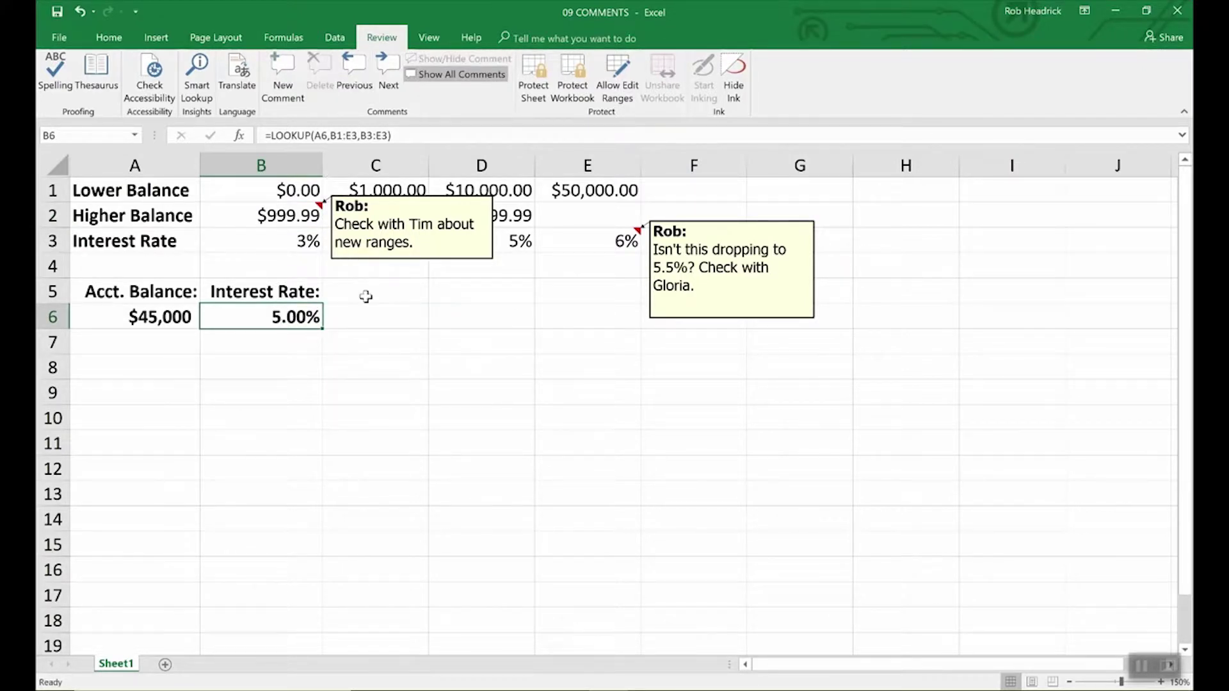
pyautogui.click(450, 261)
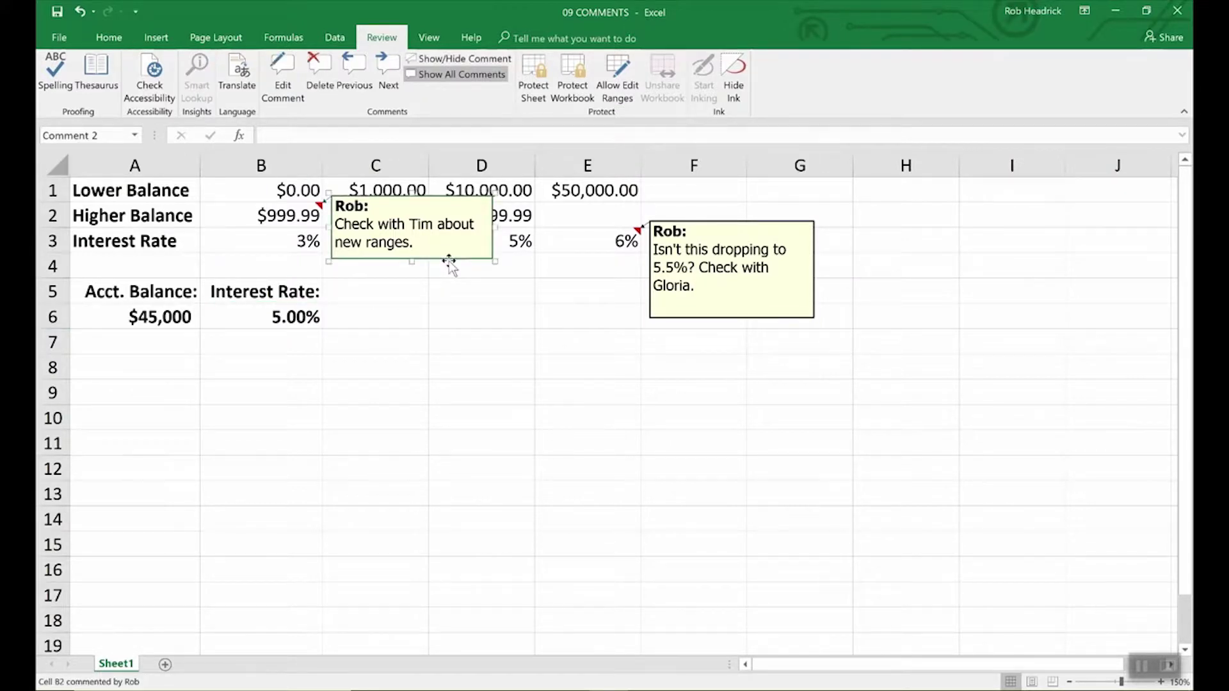
pyautogui.press('Delete')
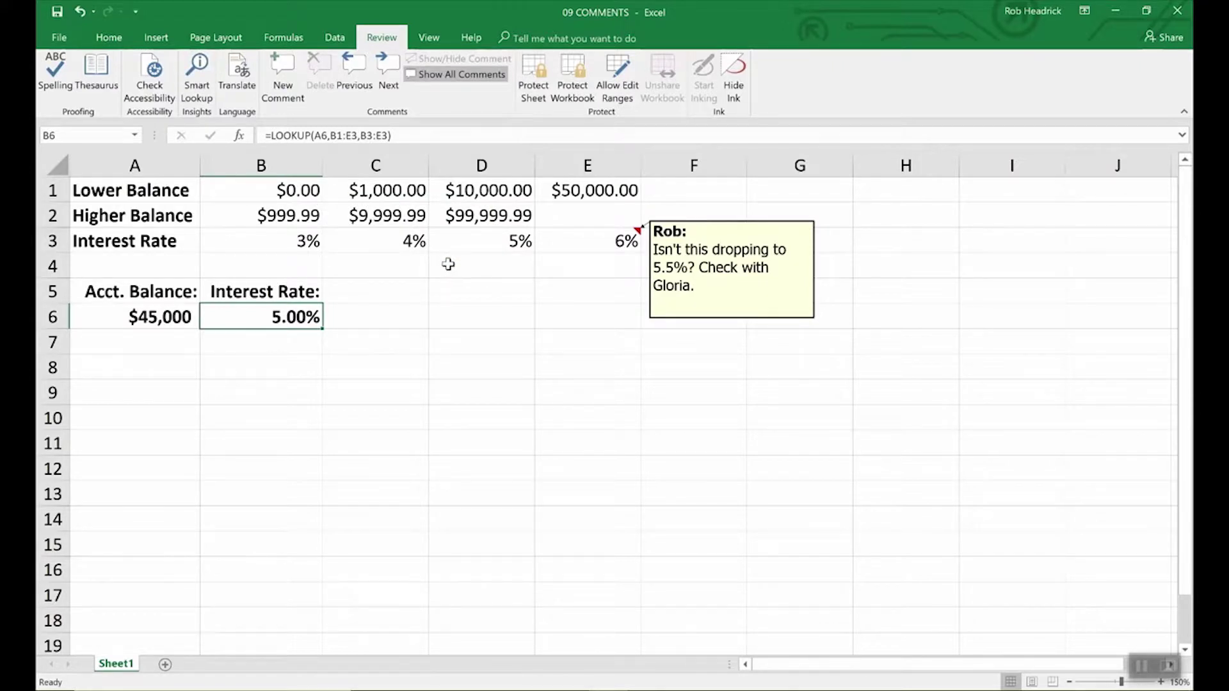
pyautogui.click(718, 318)
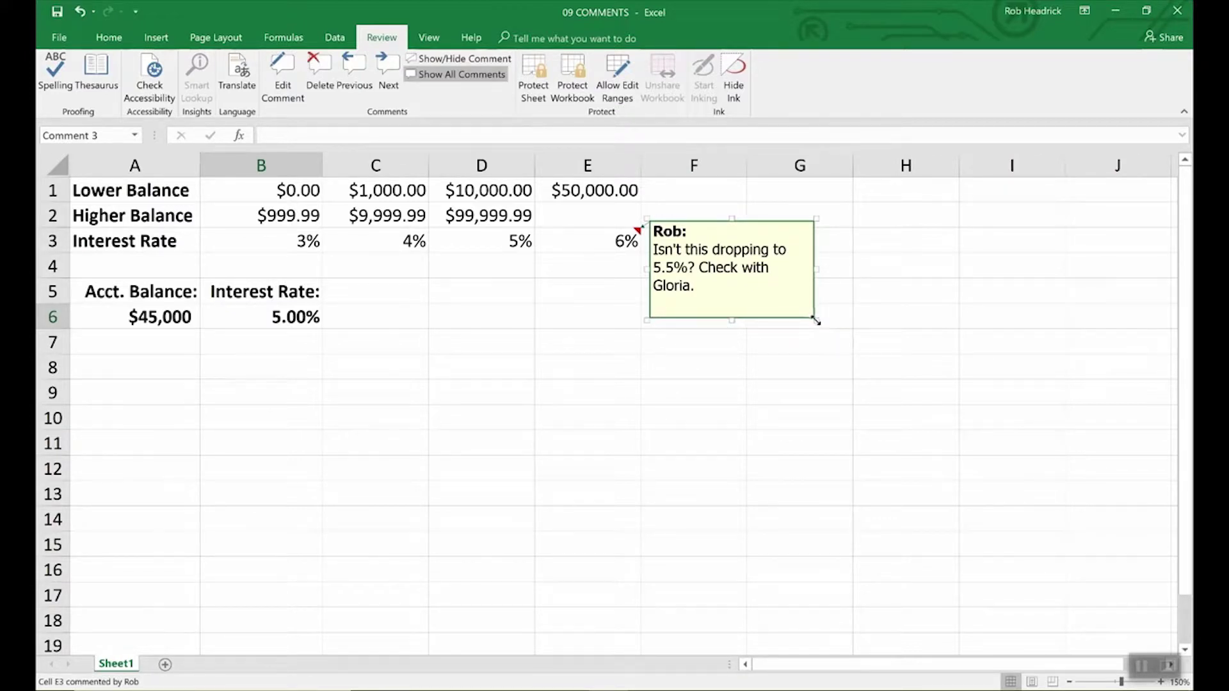
pyautogui.moveTo(816, 318); pyautogui.dragTo(947, 481)
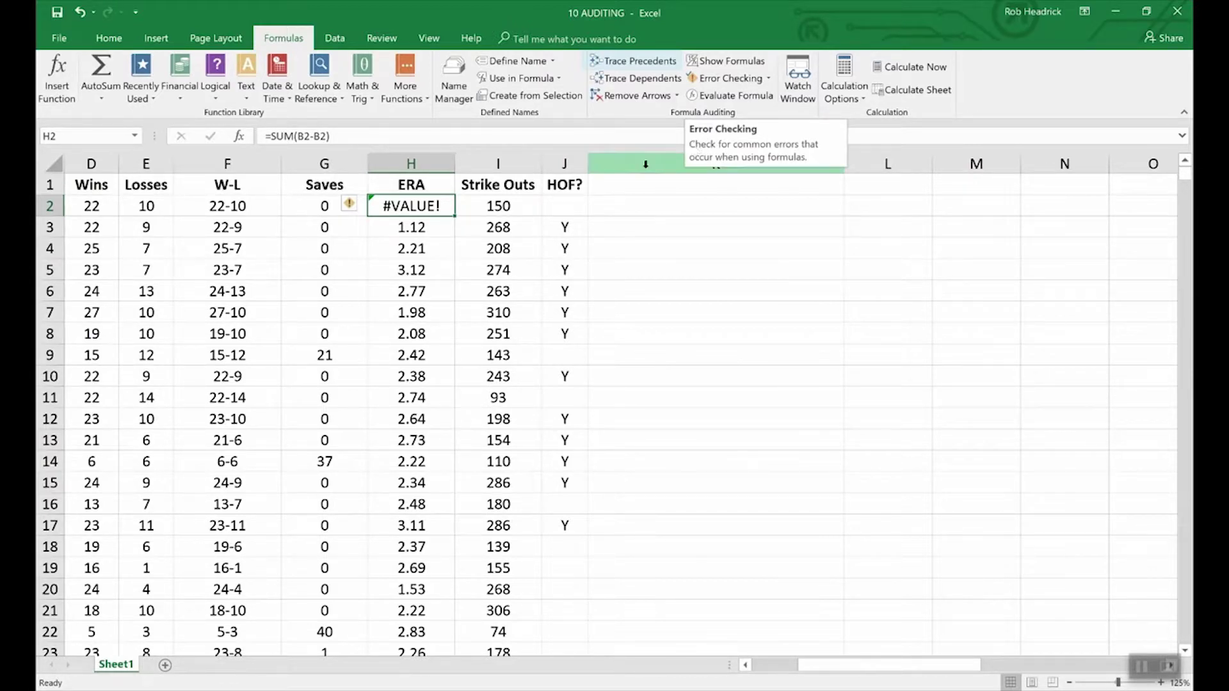
# - Trace the precedents of the W-L formula in F2
pyautogui.click(241, 207)
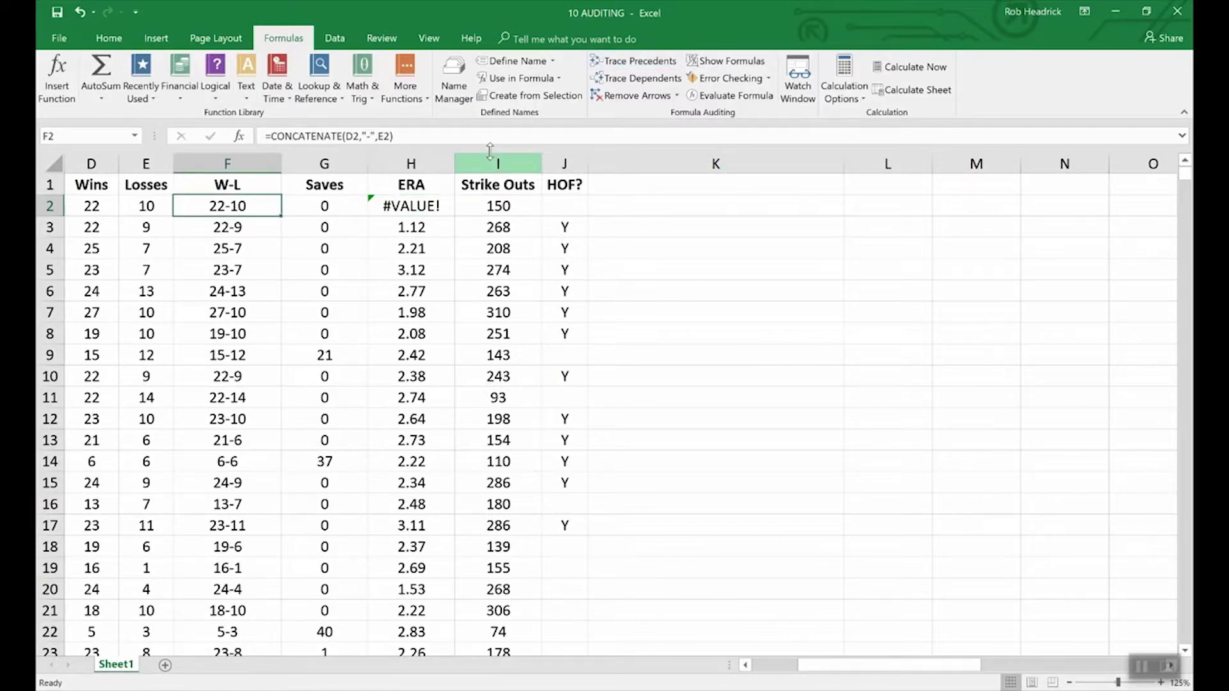
pyautogui.click(626, 62)
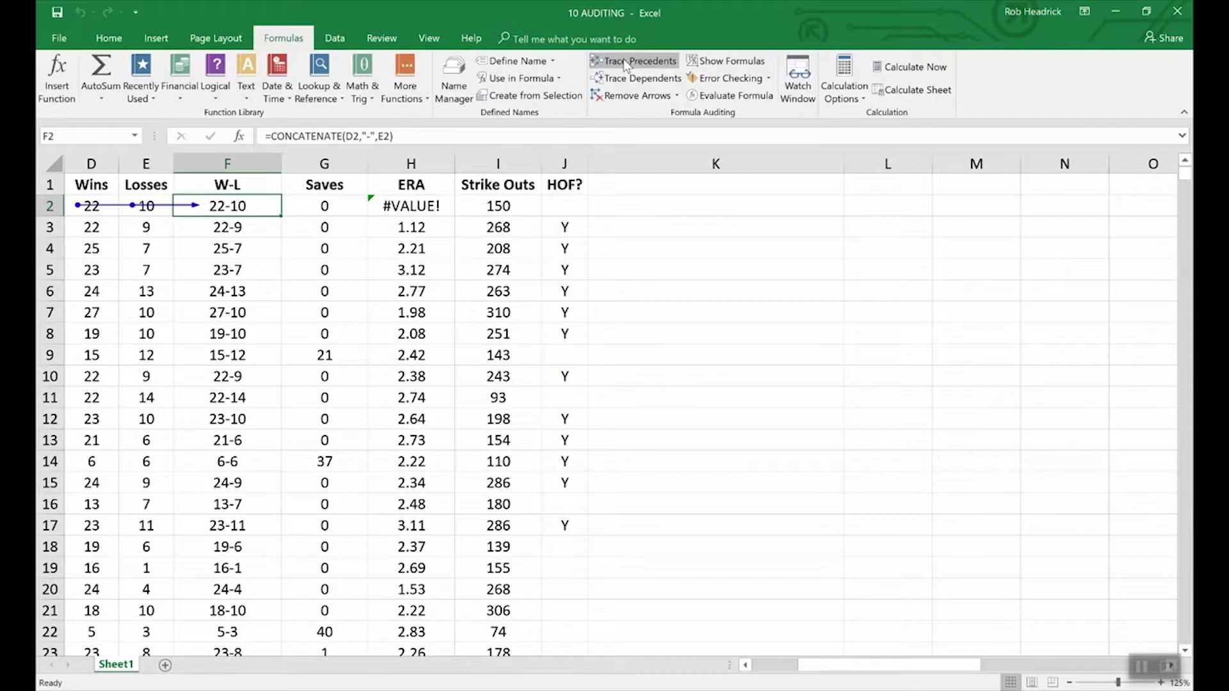
pyautogui.moveTo(858, 669); pyautogui.dragTo(813, 669)
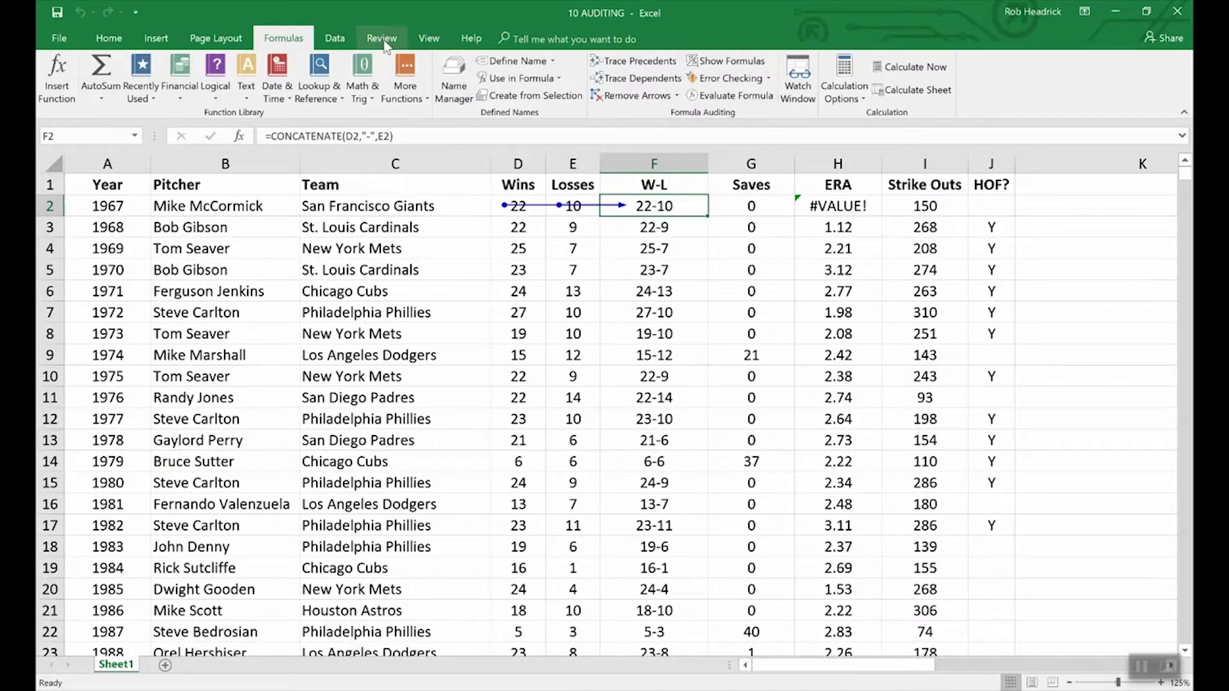
# - Switch to the 09 COMMENTS workbook
pyautogui.click(429, 38)
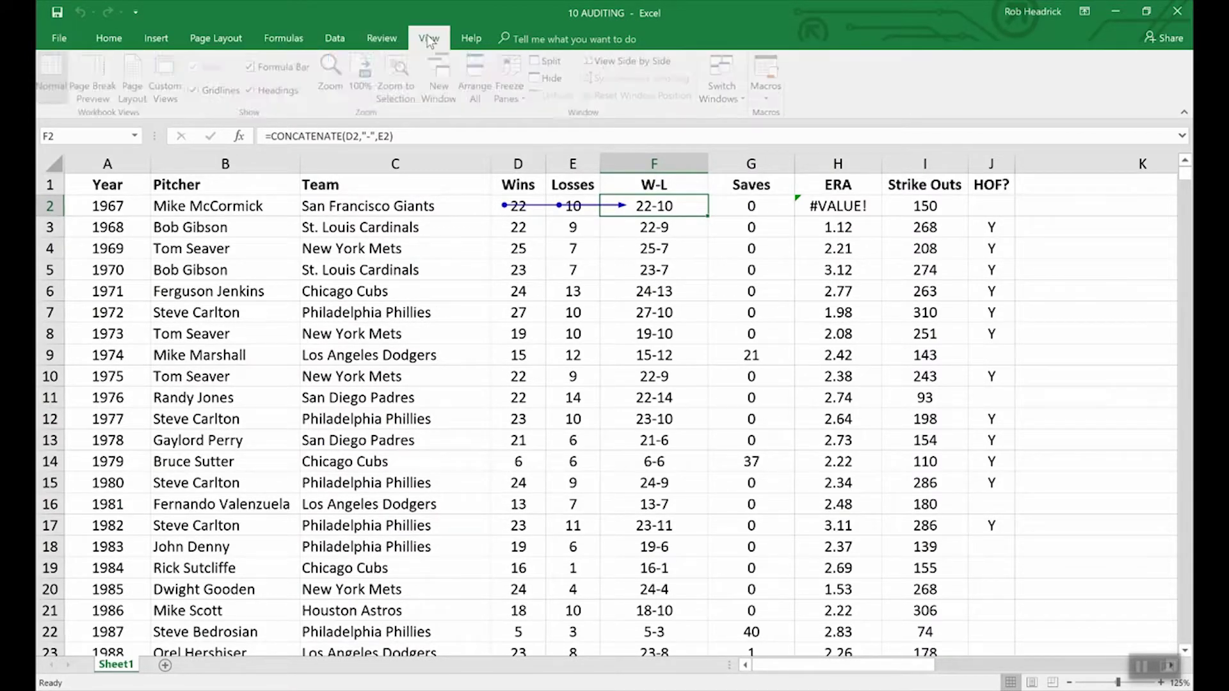
pyautogui.click(736, 84)
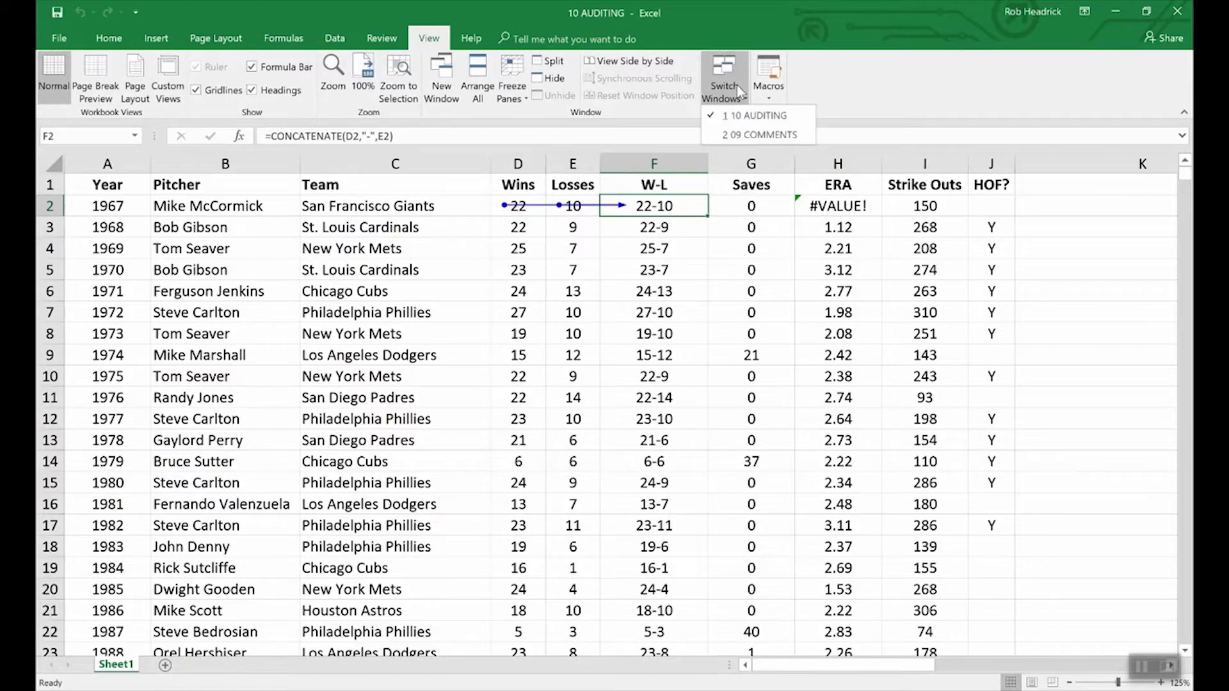
pyautogui.click(756, 134)
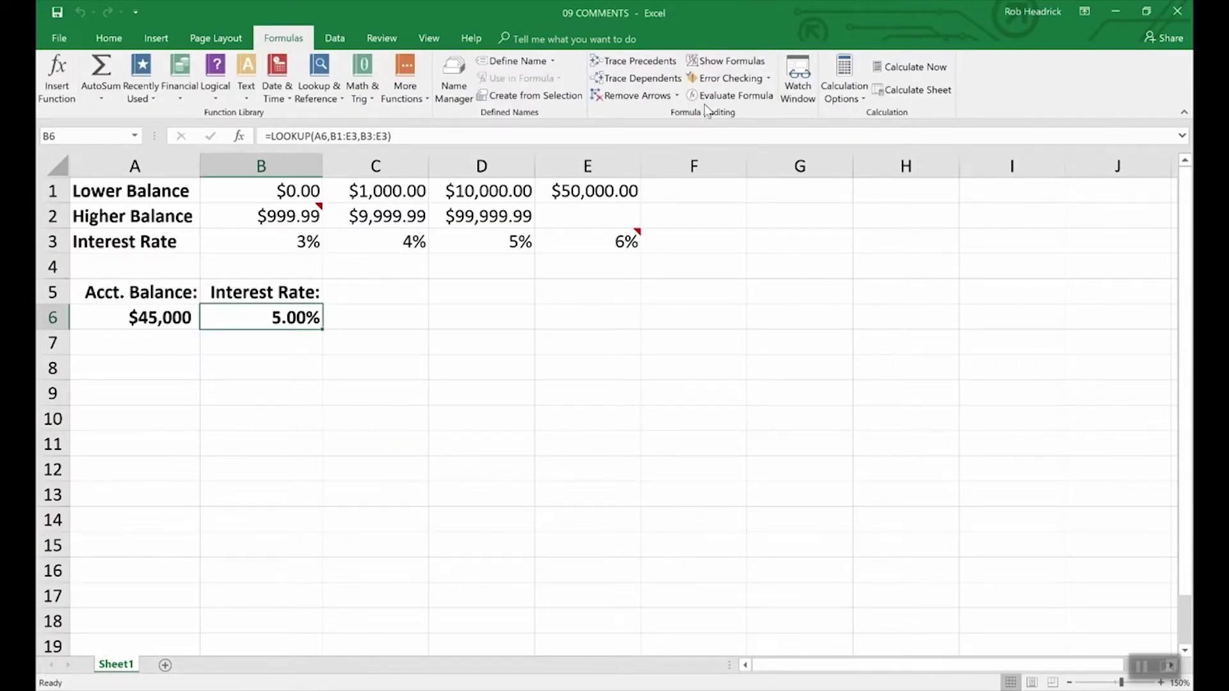
# - Trace B6's lookup precedents, remove the arrows, and list the open workbooks
pyautogui.click(654, 63)
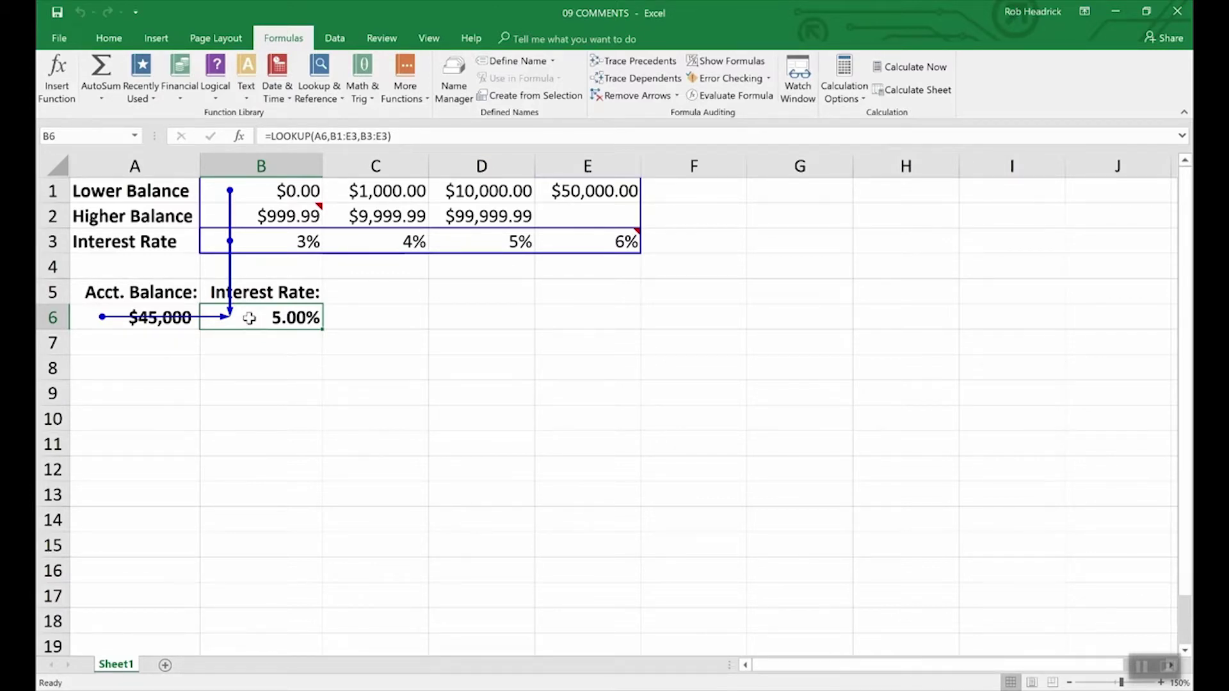
pyautogui.click(639, 101)
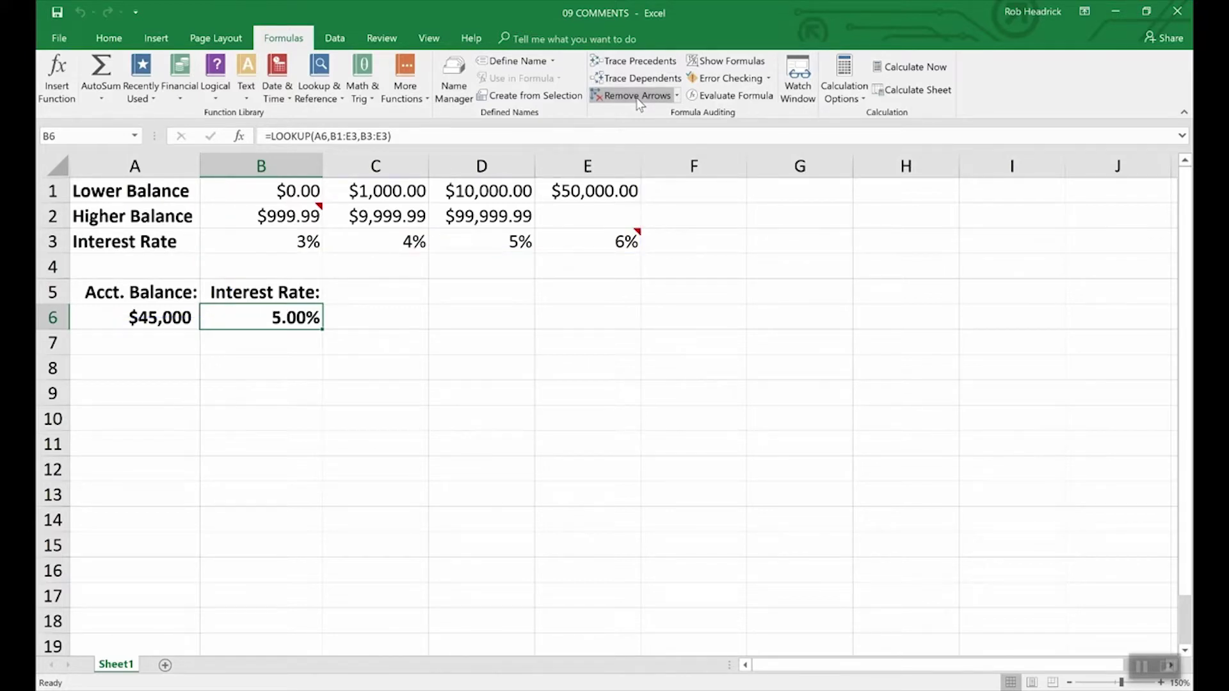
pyautogui.click(429, 39)
pyautogui.click(724, 87)
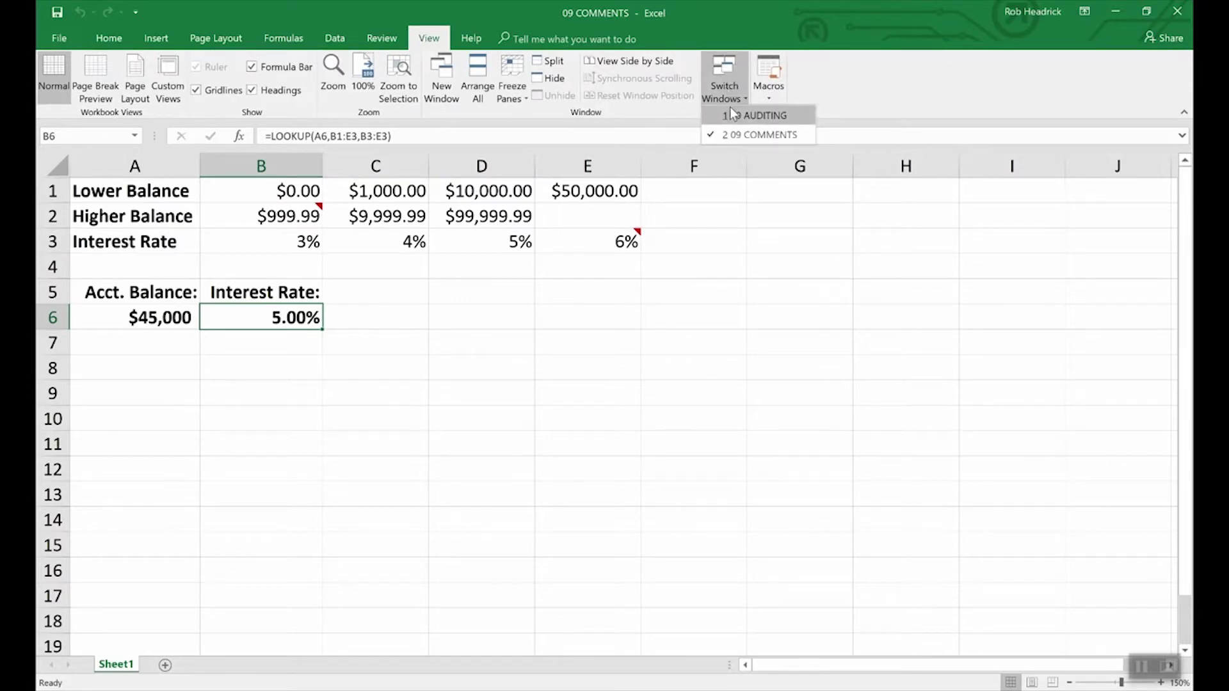
# - Go to the 10 AUDITING workbook and remove the trace arrows on row 2
pyautogui.click(756, 115)
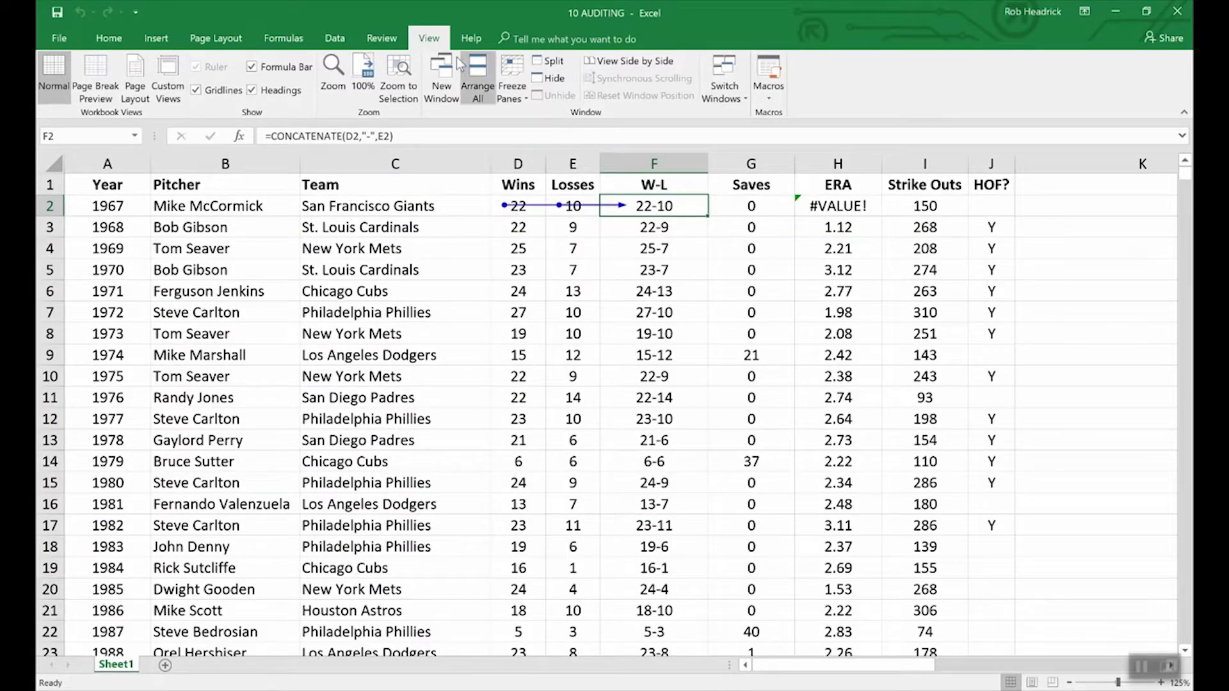
pyautogui.click(284, 38)
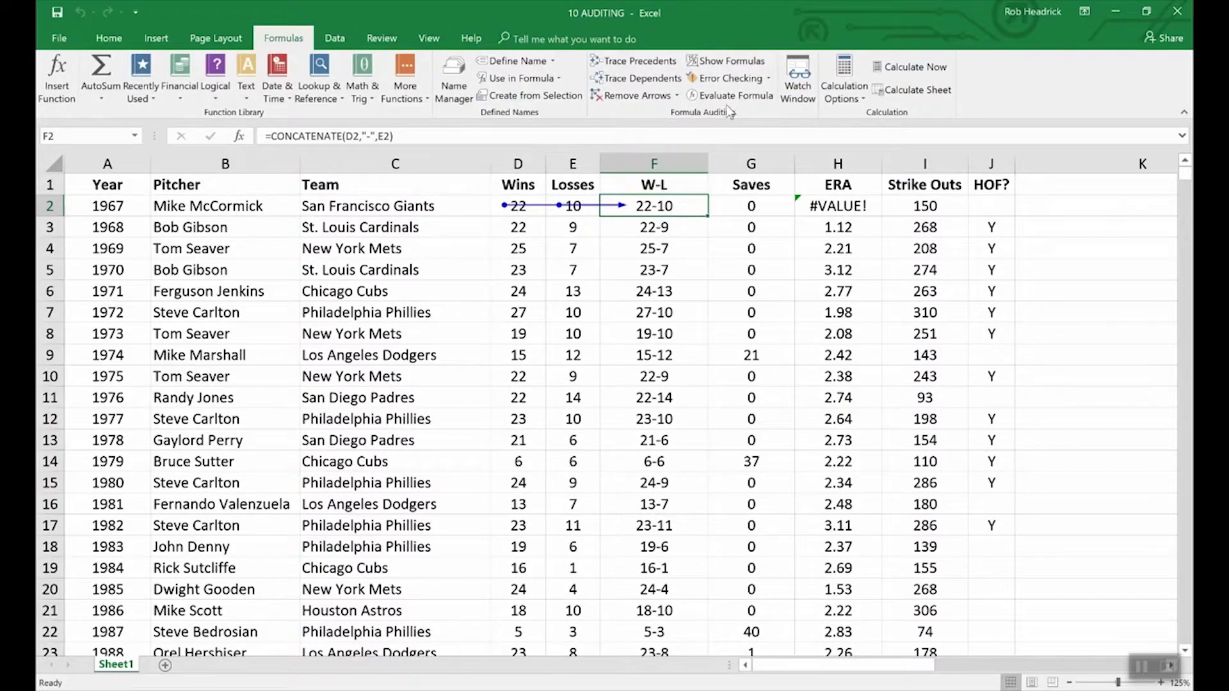
pyautogui.click(640, 97)
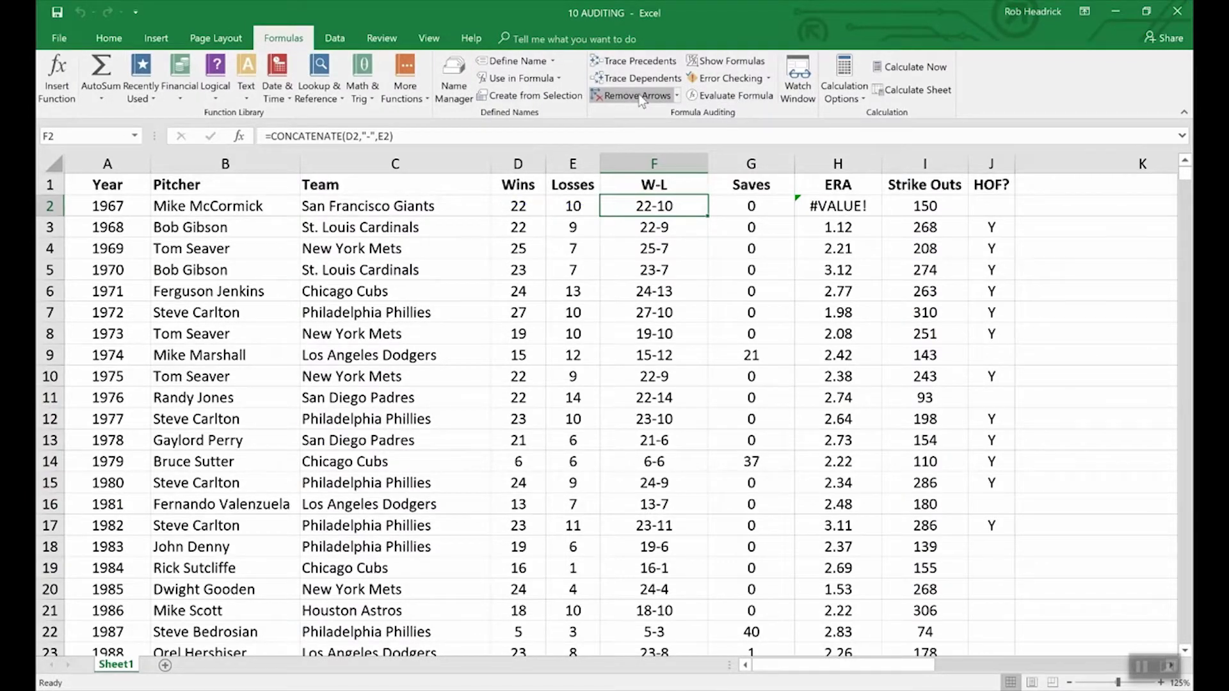
# - Turn Show Formulas on, then off again to display cell values
pyautogui.click(713, 62)
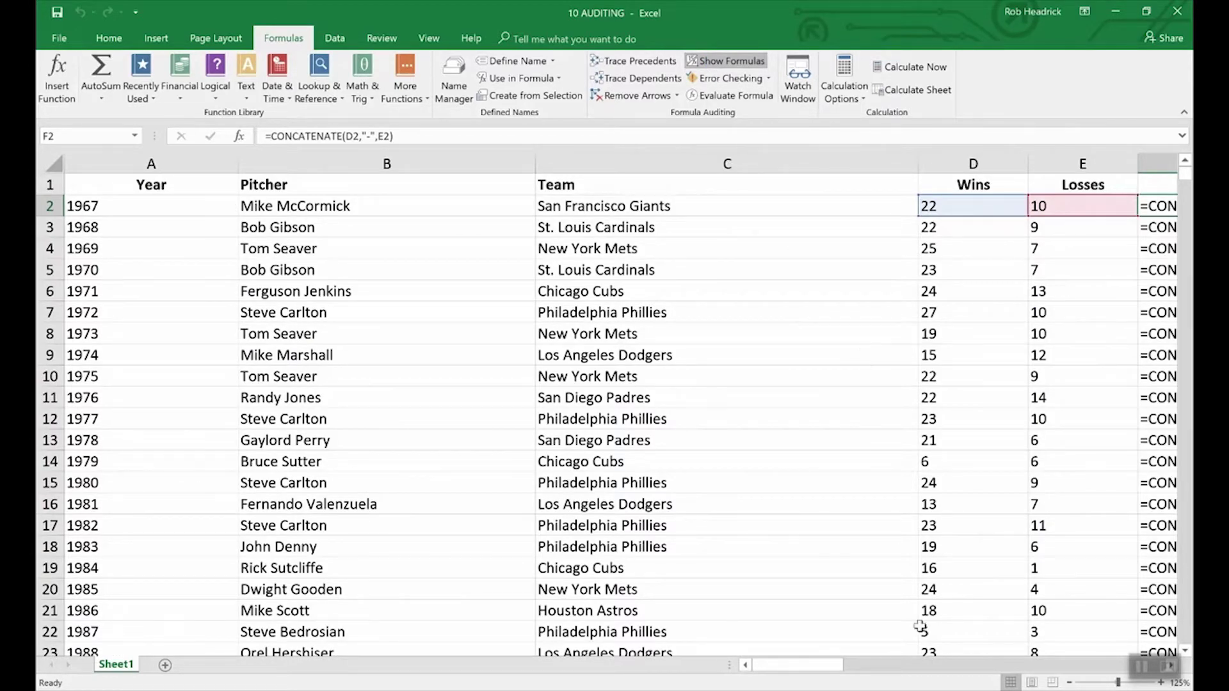
pyautogui.moveTo(839, 673); pyautogui.dragTo(865, 663)
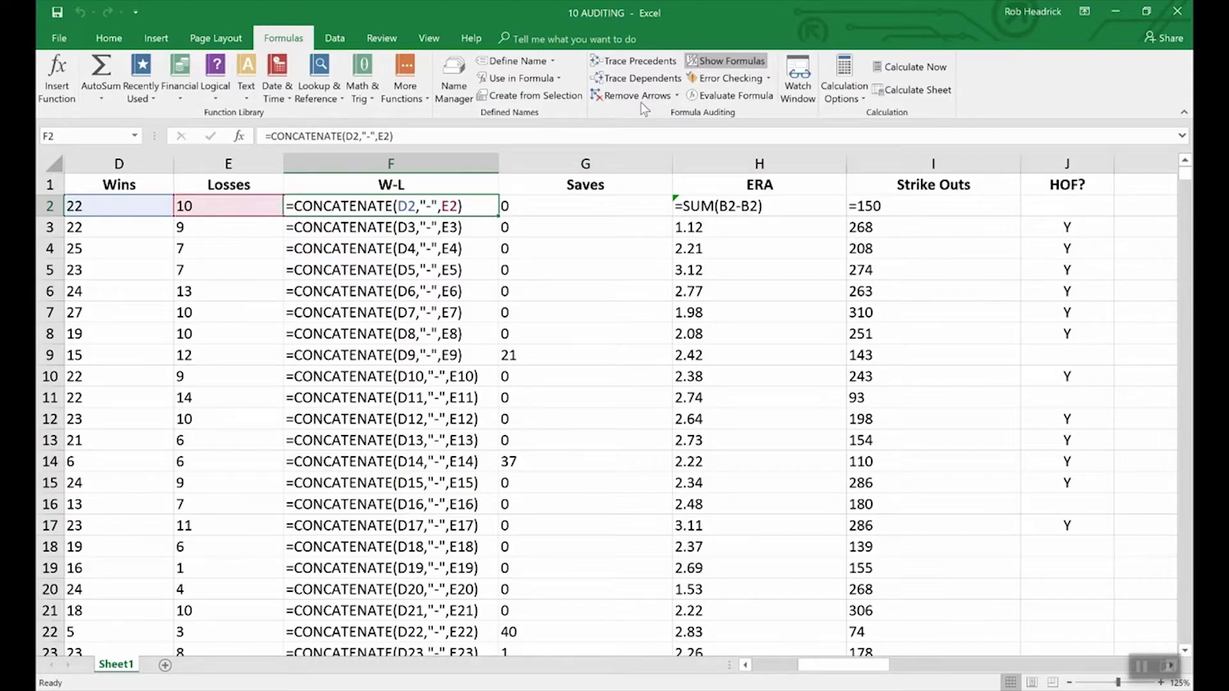
pyautogui.click(734, 62)
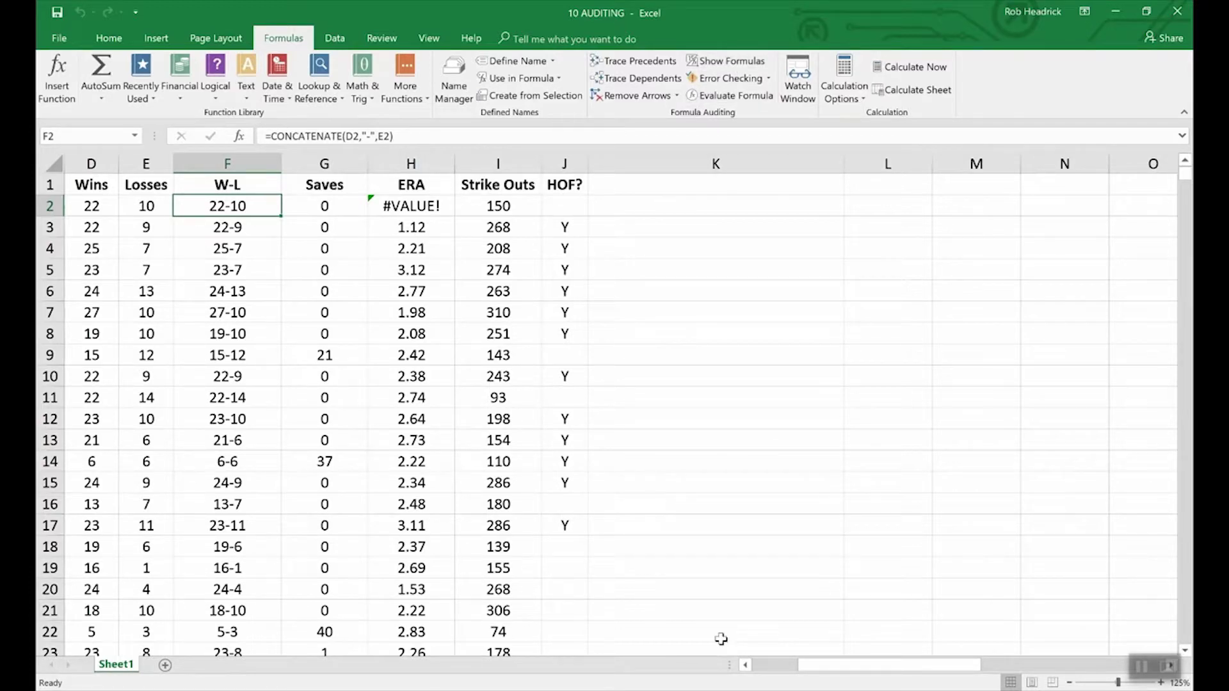
pyautogui.click(745, 666)
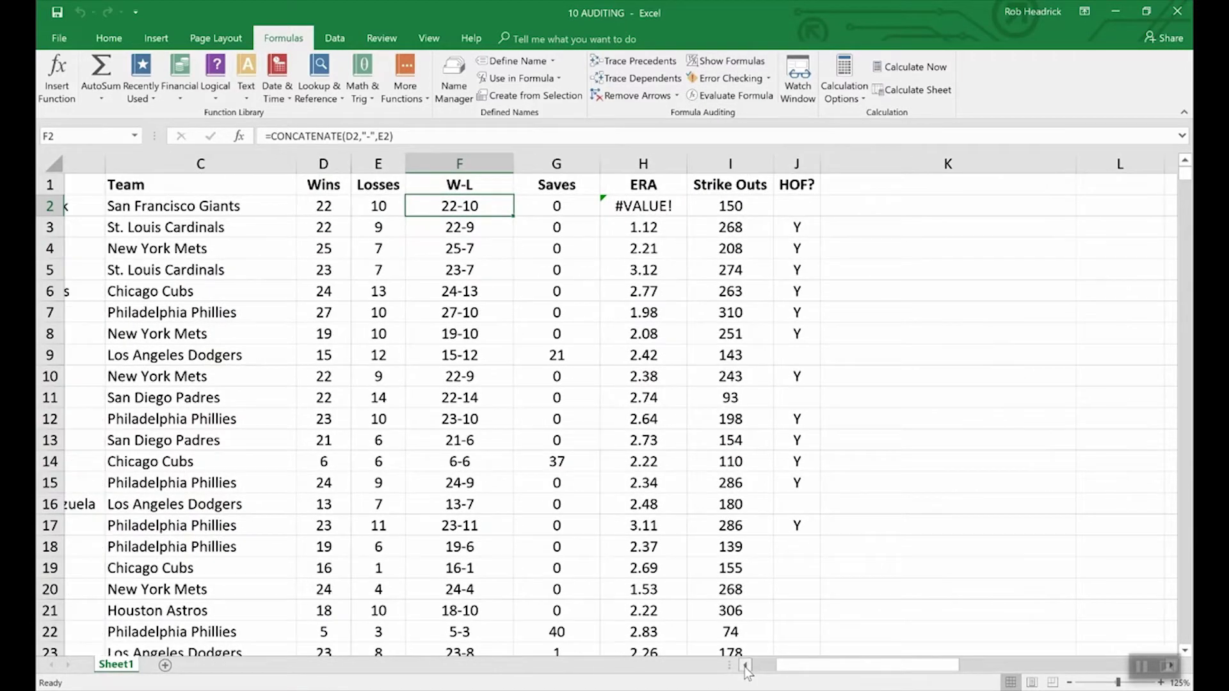
pyautogui.click(745, 666)
pyautogui.click(745, 666)
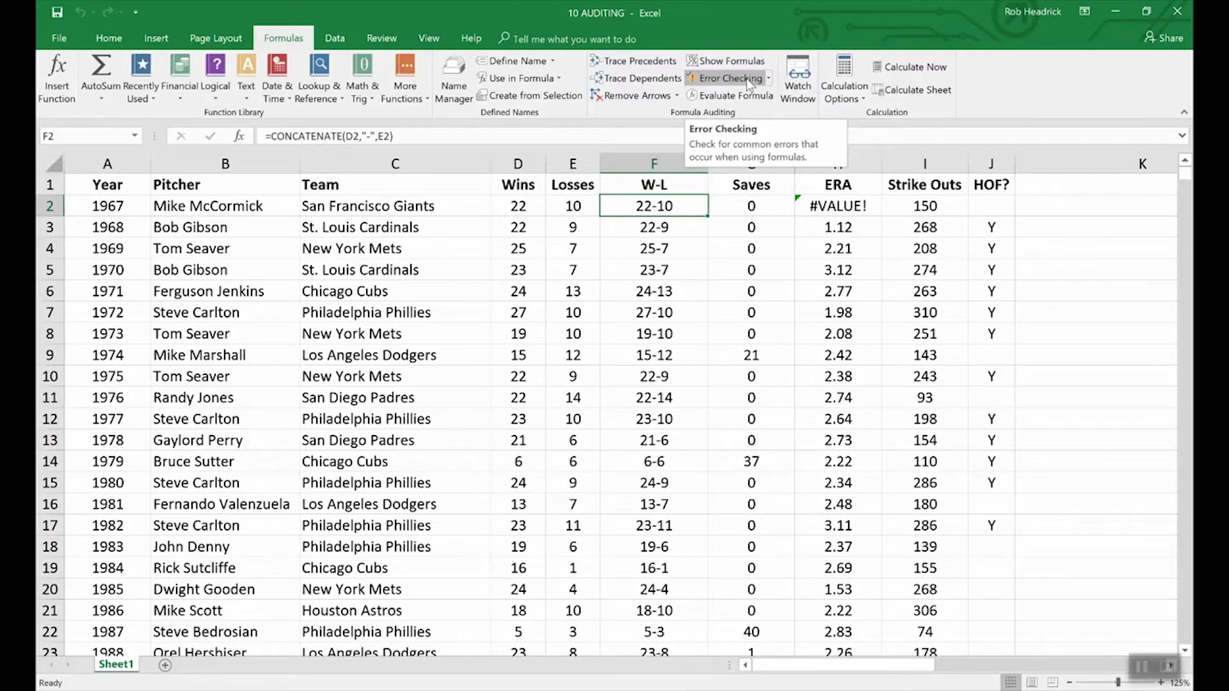
pyautogui.click(746, 78)
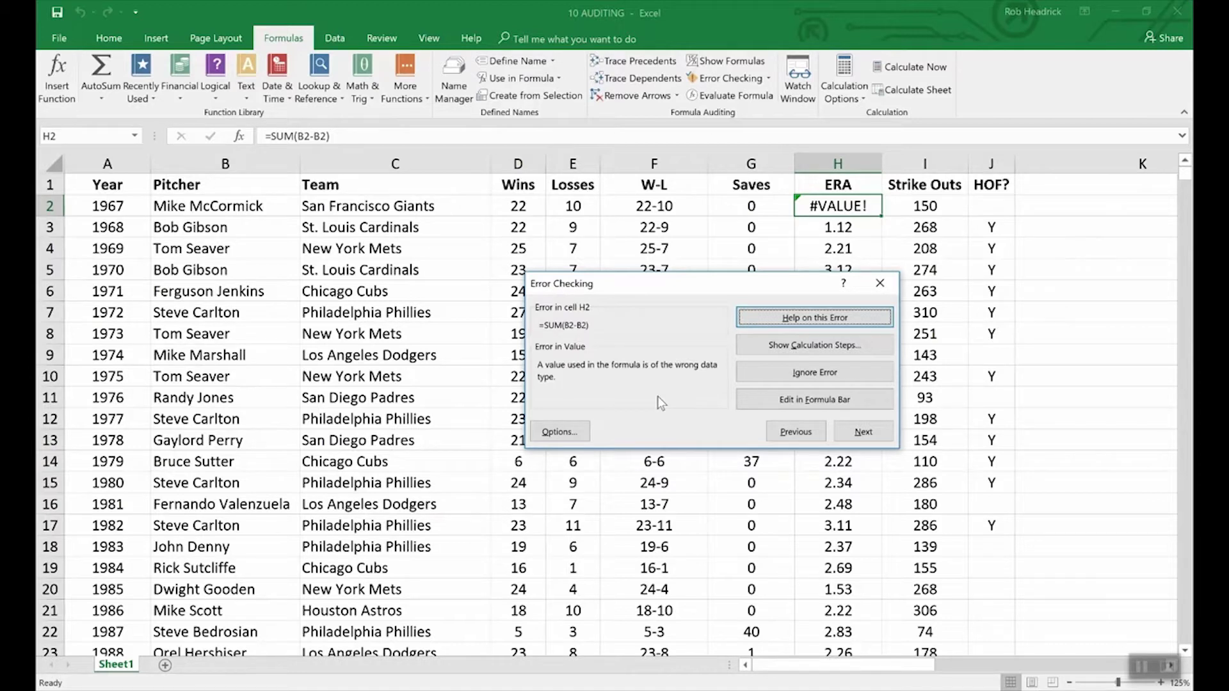
pyautogui.click(1057, 401)
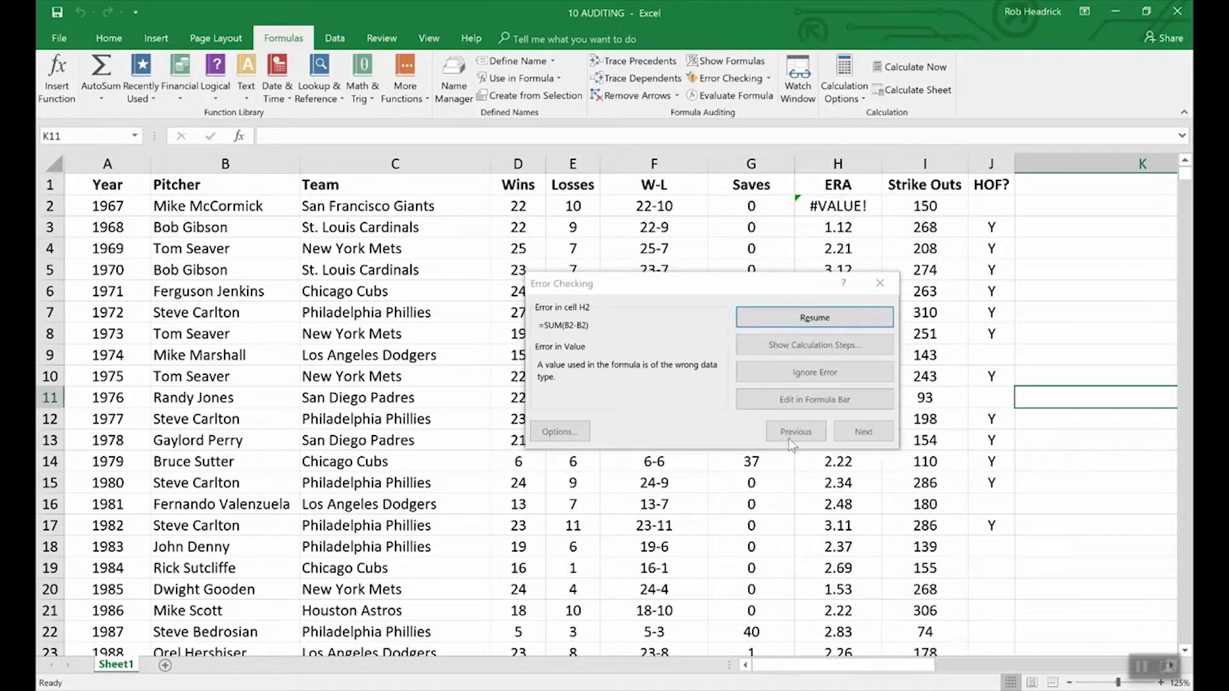
pyautogui.click(880, 283)
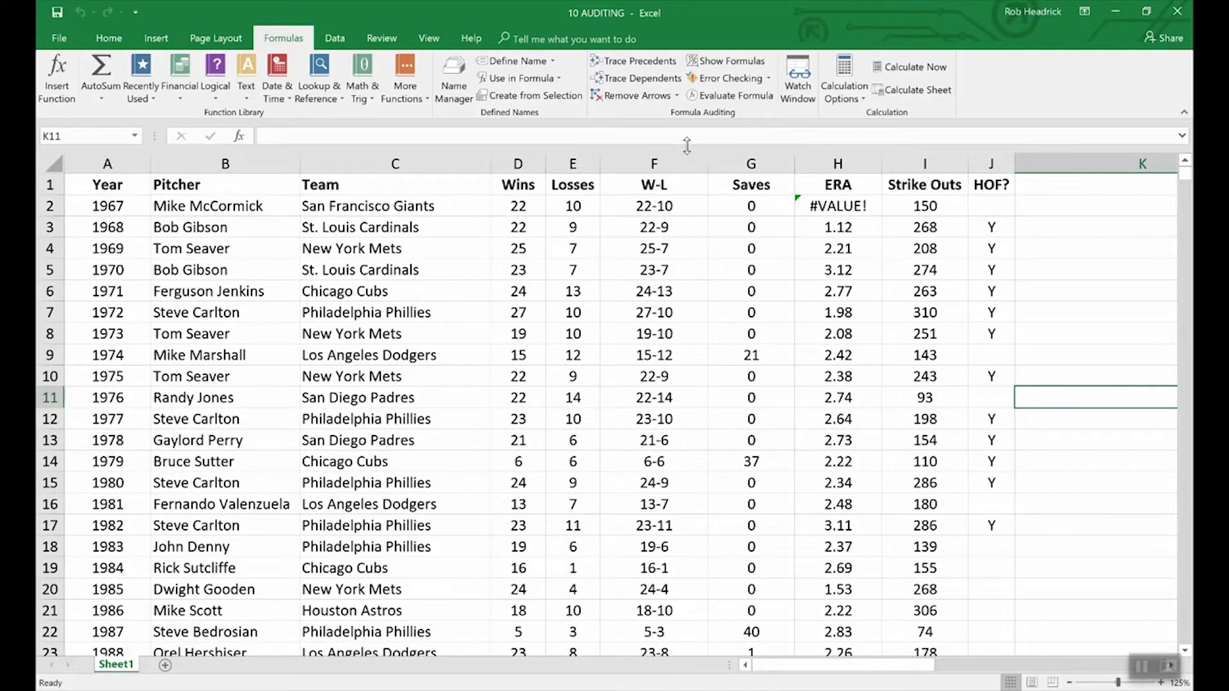
pyautogui.click(630, 206)
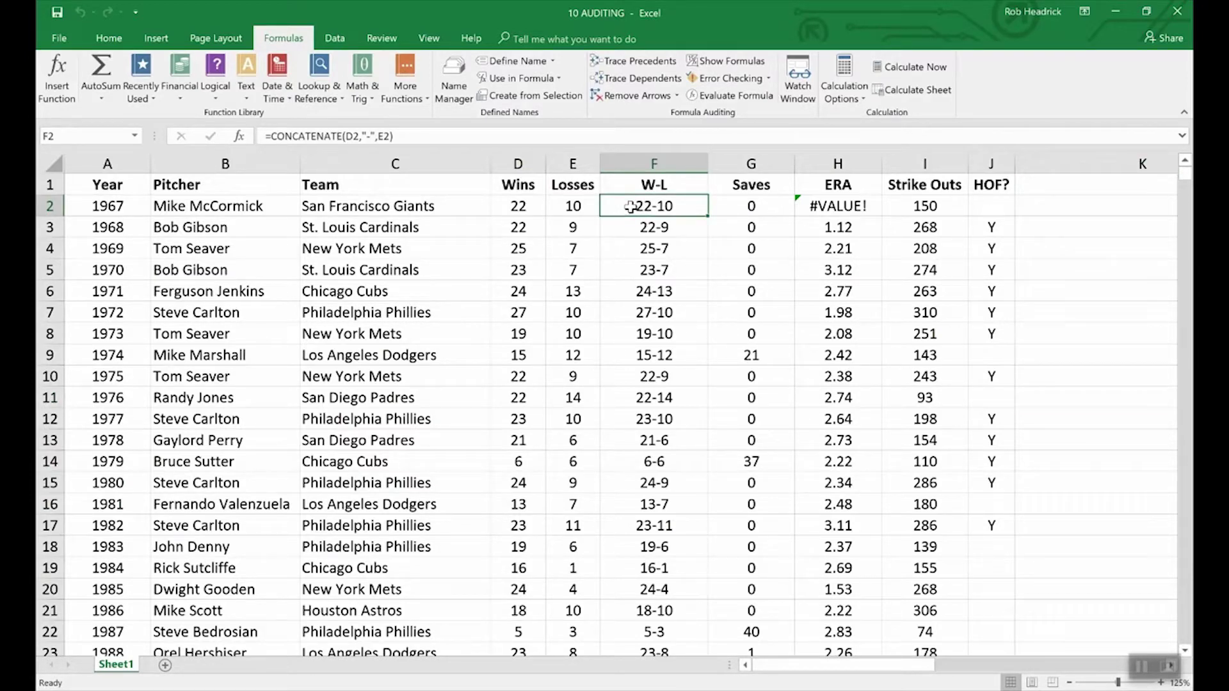
# - Evaluate F2's formula step by step: D2 to 22, E2 to 10, result 22-10
pyautogui.click(733, 96)
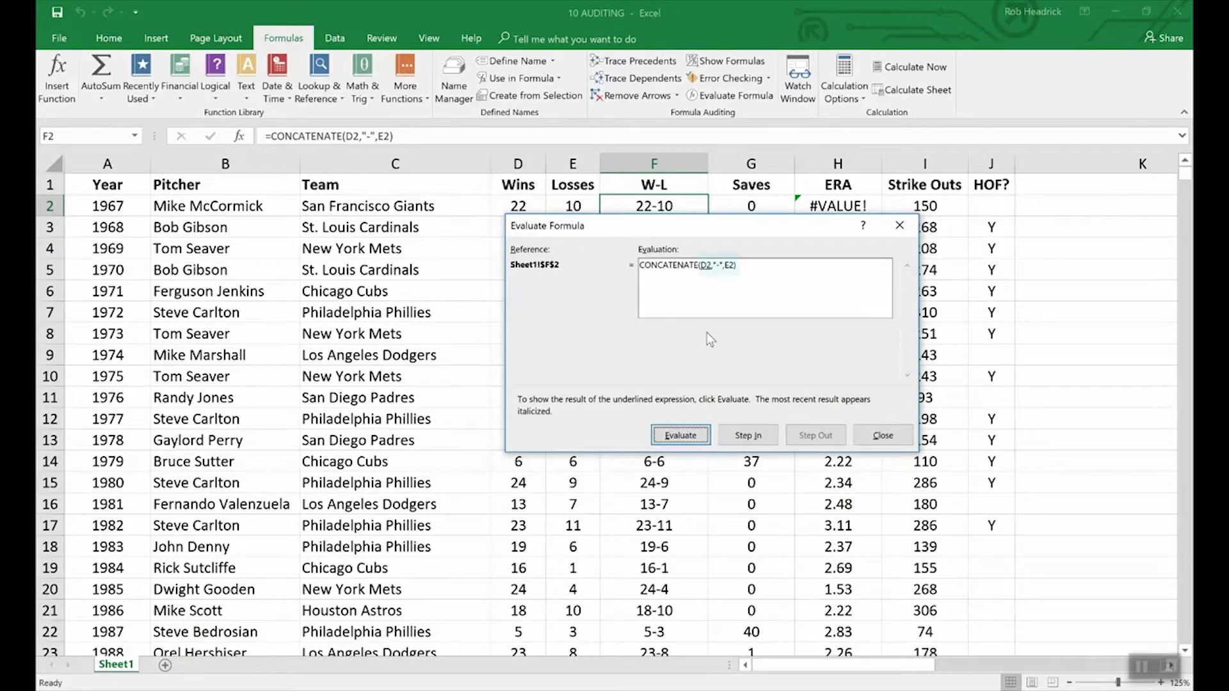
pyautogui.click(691, 436)
pyautogui.moveTo(572, 223); pyautogui.dragTo(573, 235)
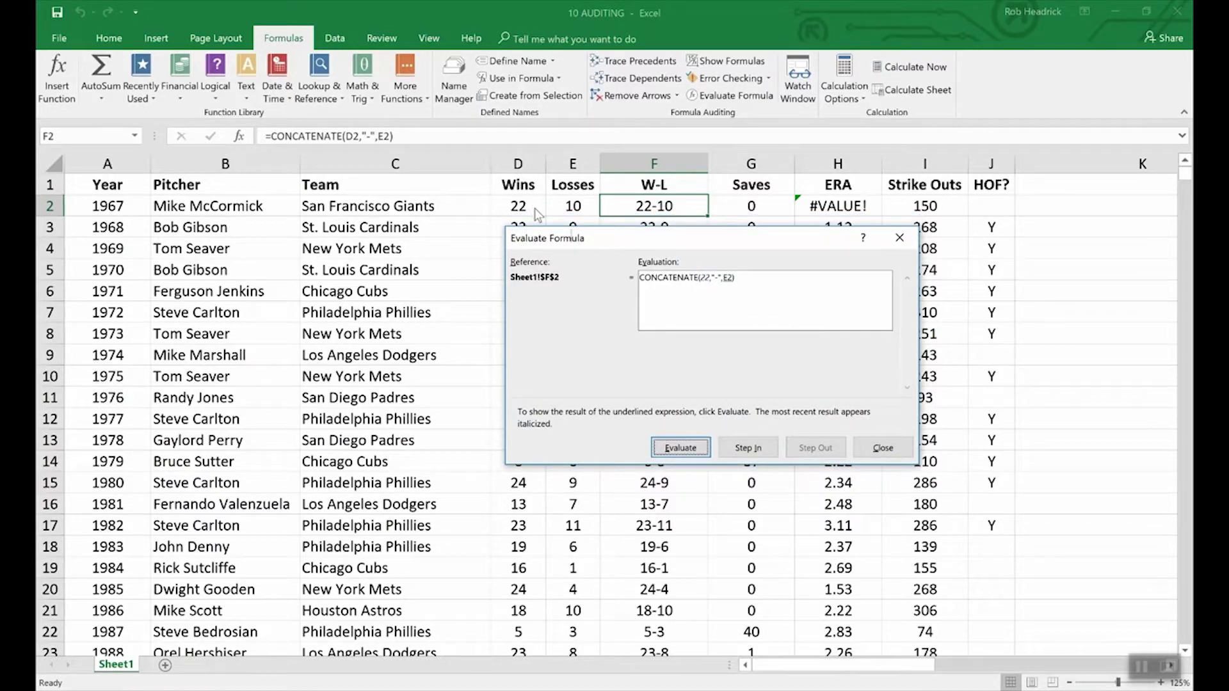
pyautogui.click(685, 446)
pyautogui.click(696, 454)
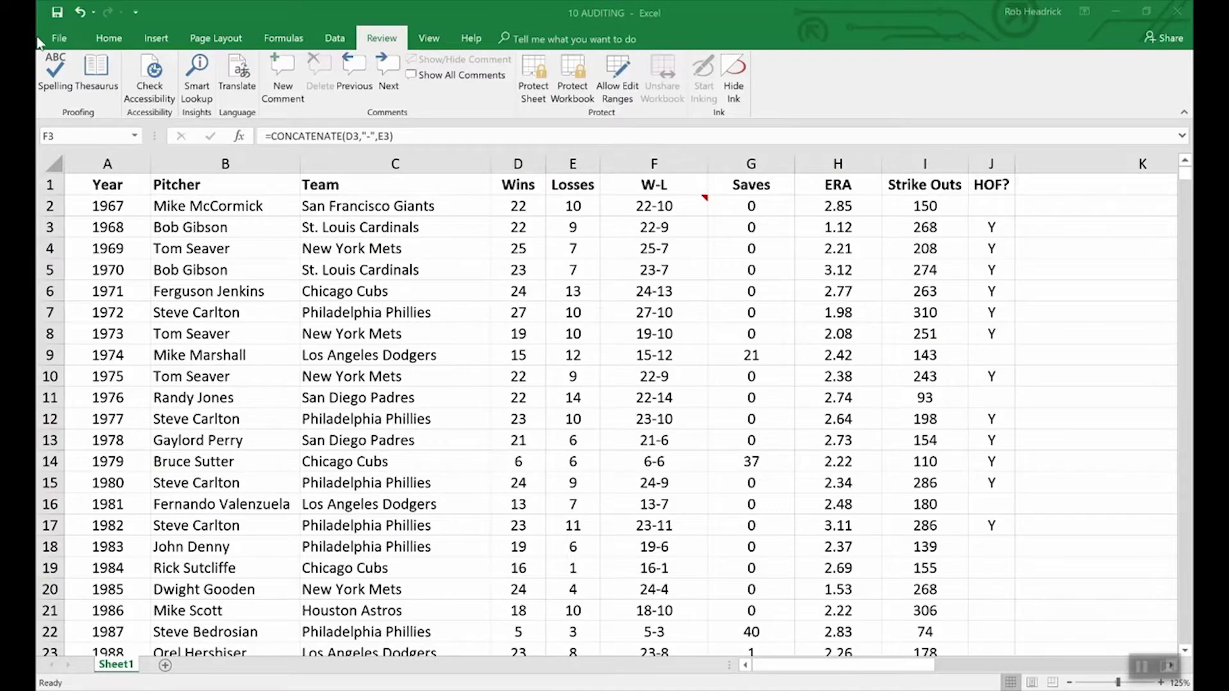
# - Encrypt the workbook with an open password, entering and confirming it
pyautogui.click(60, 39)
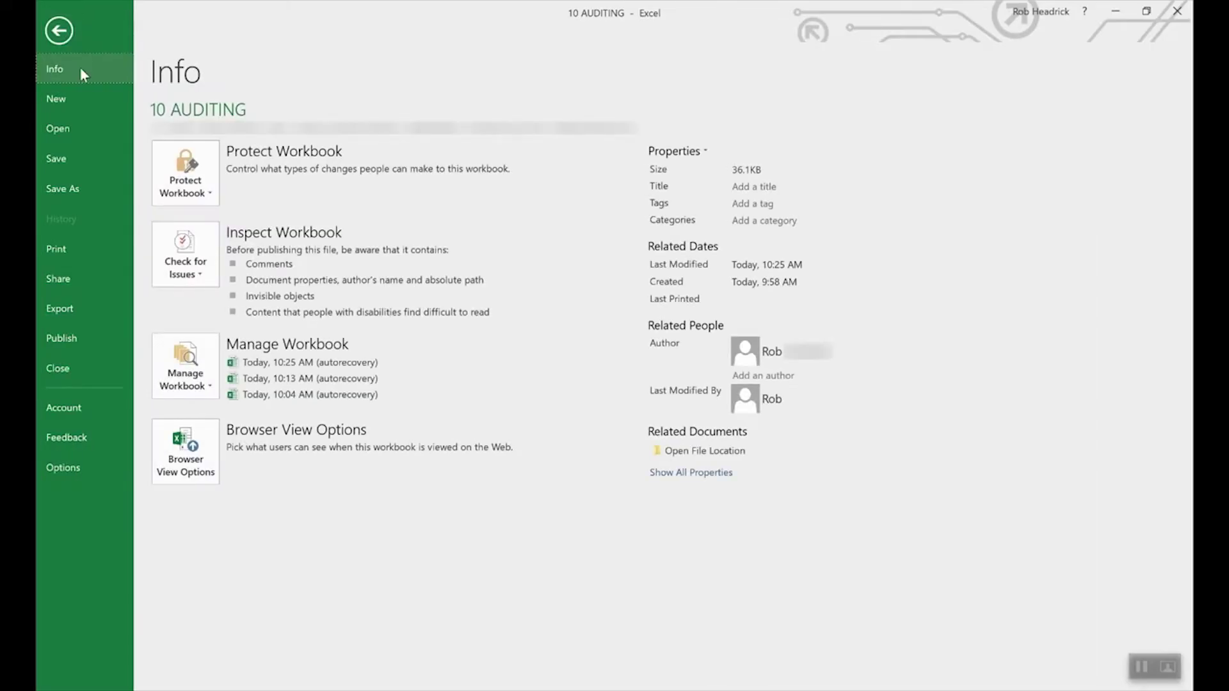
pyautogui.click(207, 175)
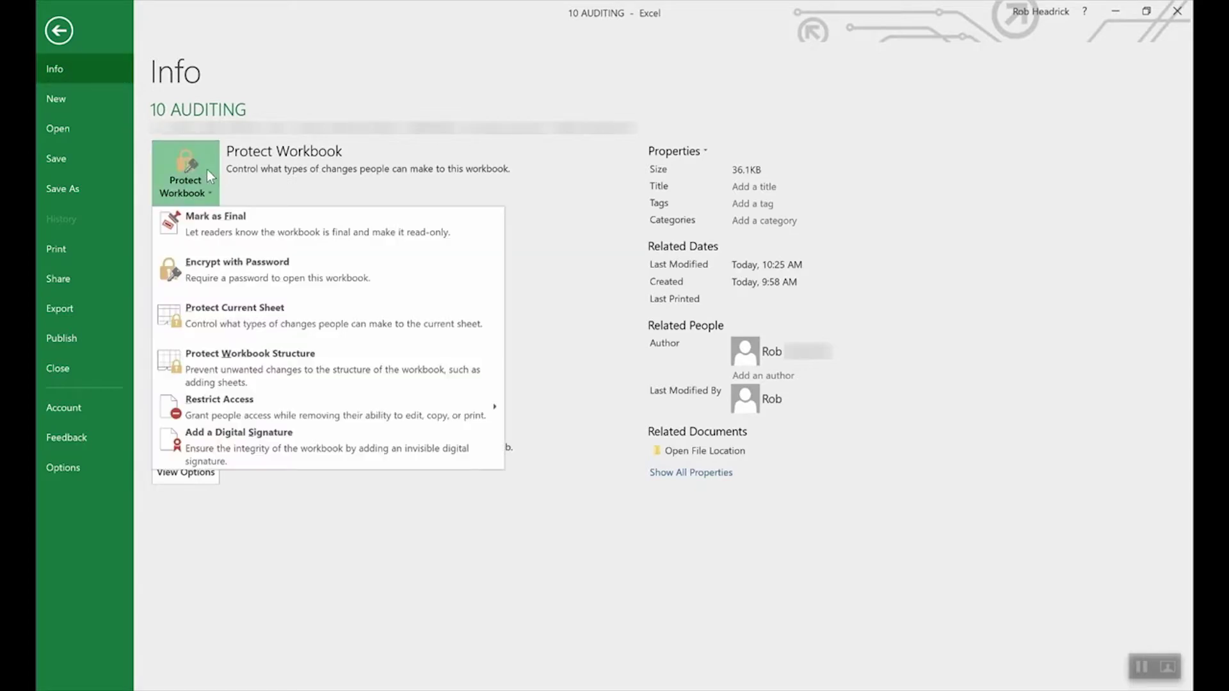
pyautogui.click(262, 272)
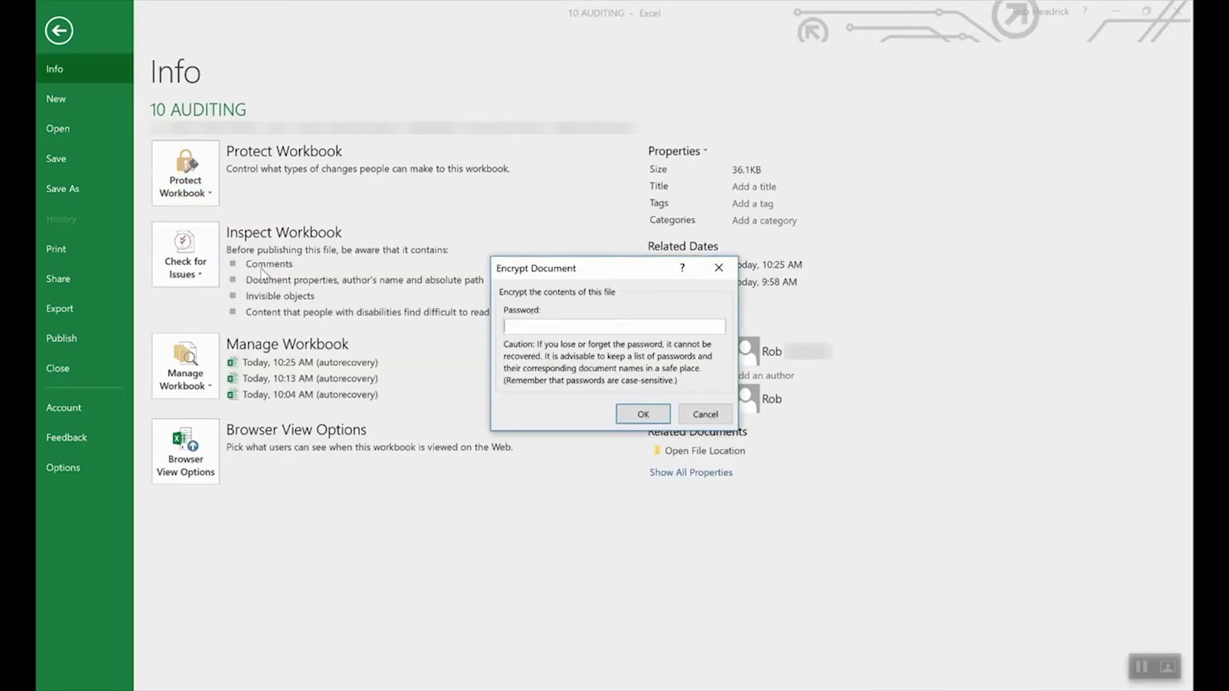
pyautogui.write('••••')
pyautogui.click(641, 415)
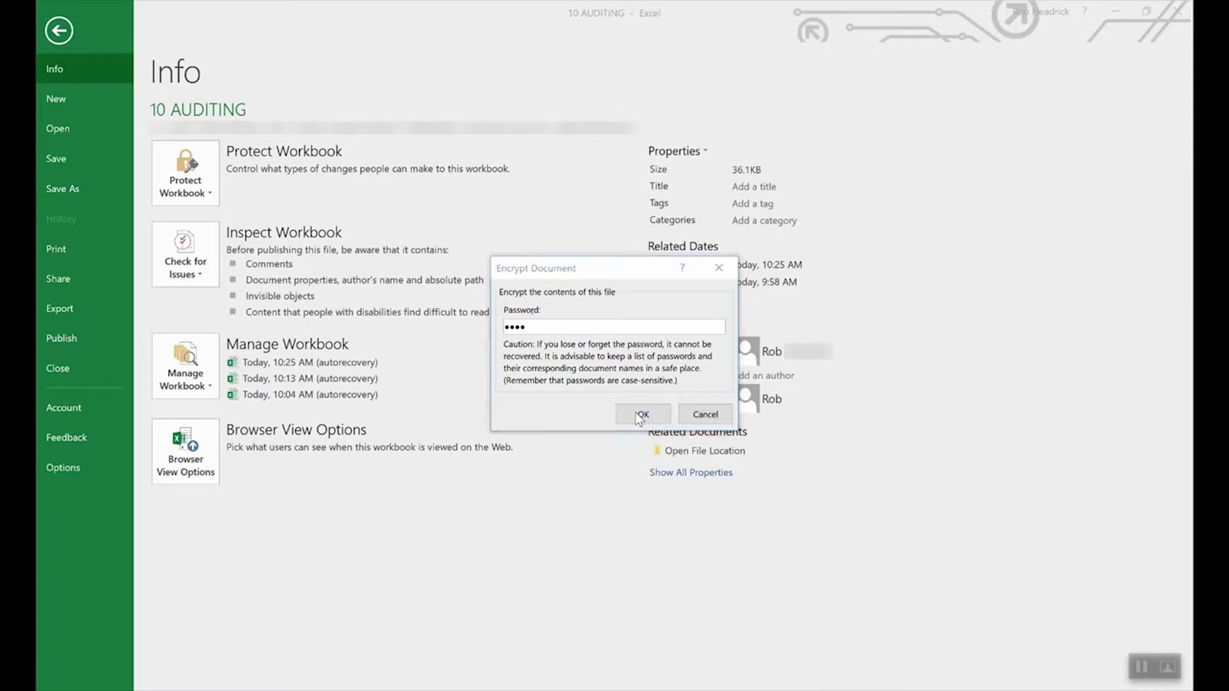
pyautogui.write('****')
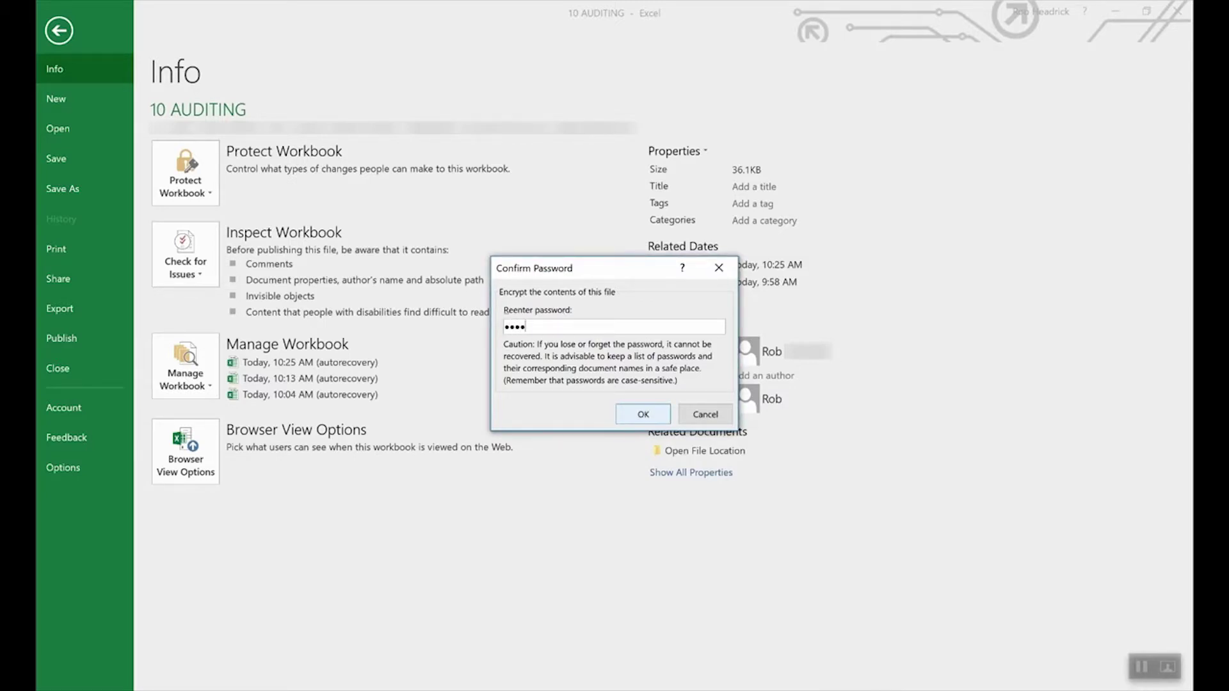
pyautogui.click(641, 414)
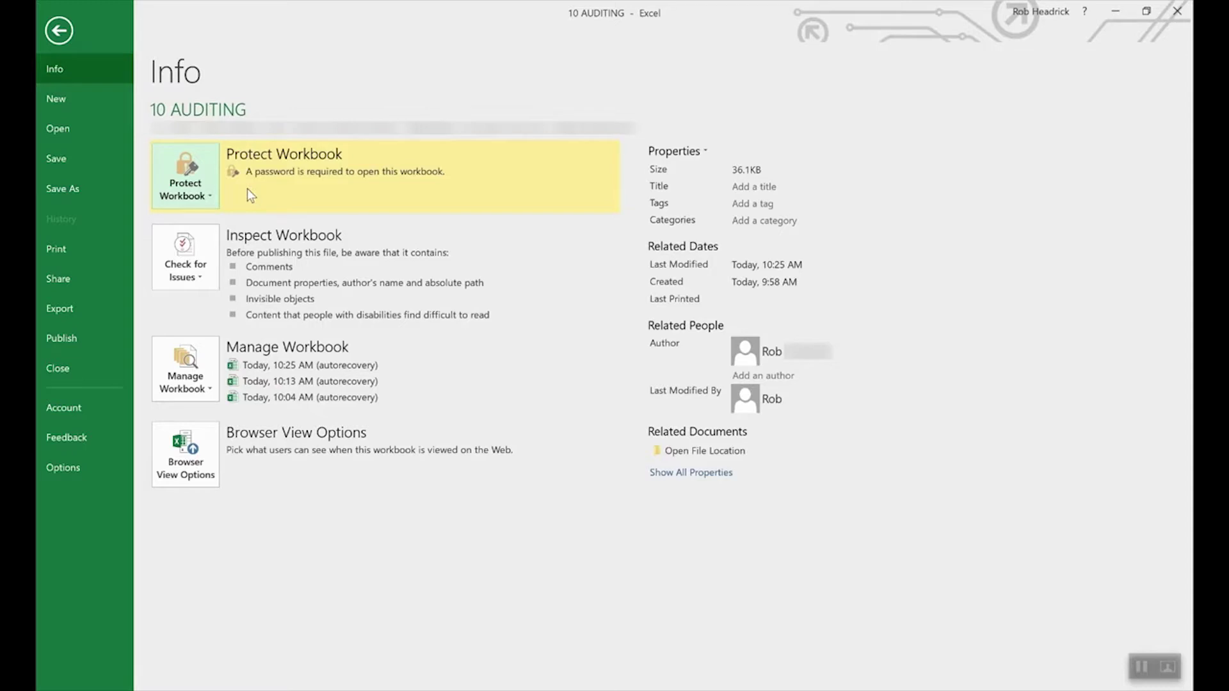
# - Clear the open password in Encrypt with Password so the workbook opens without one
pyautogui.click(196, 191)
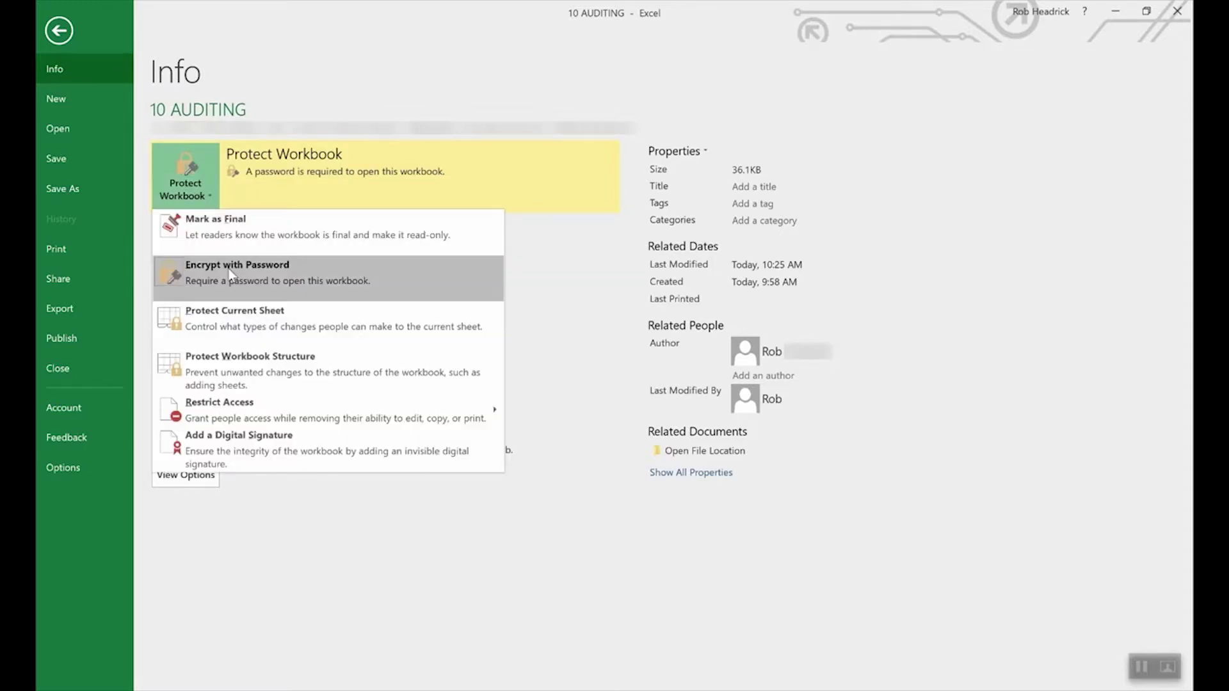
pyautogui.click(230, 275)
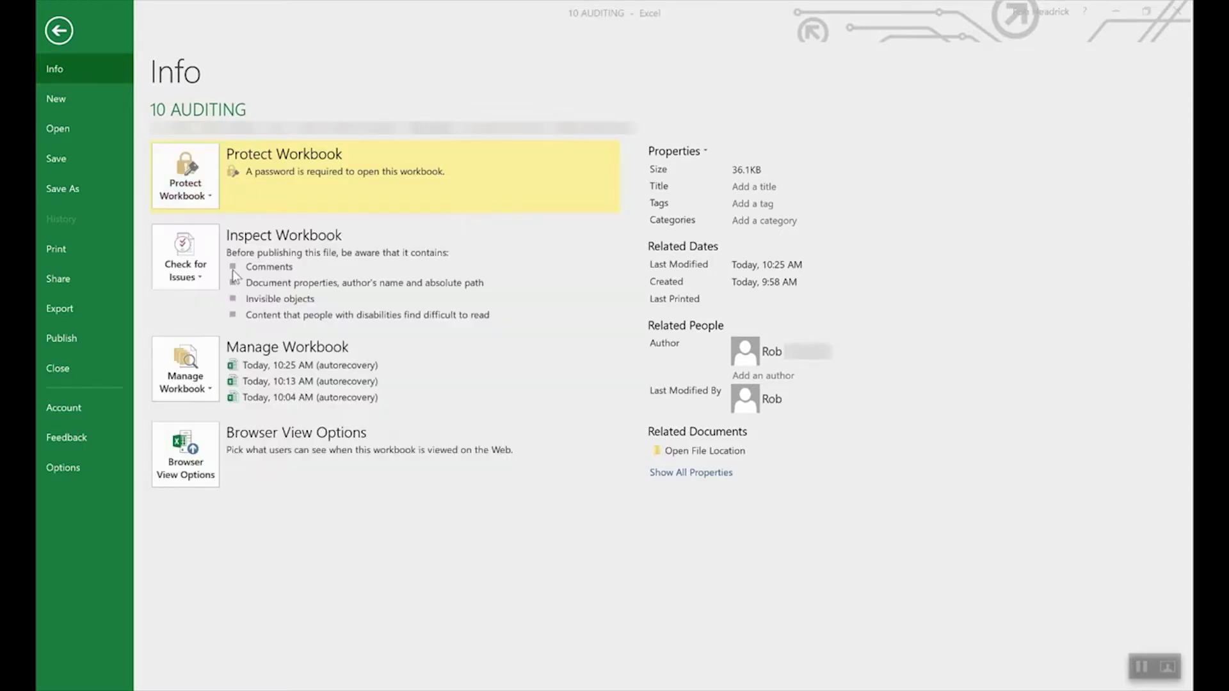
pyautogui.write('1234')
pyautogui.doubleClick(608, 324)
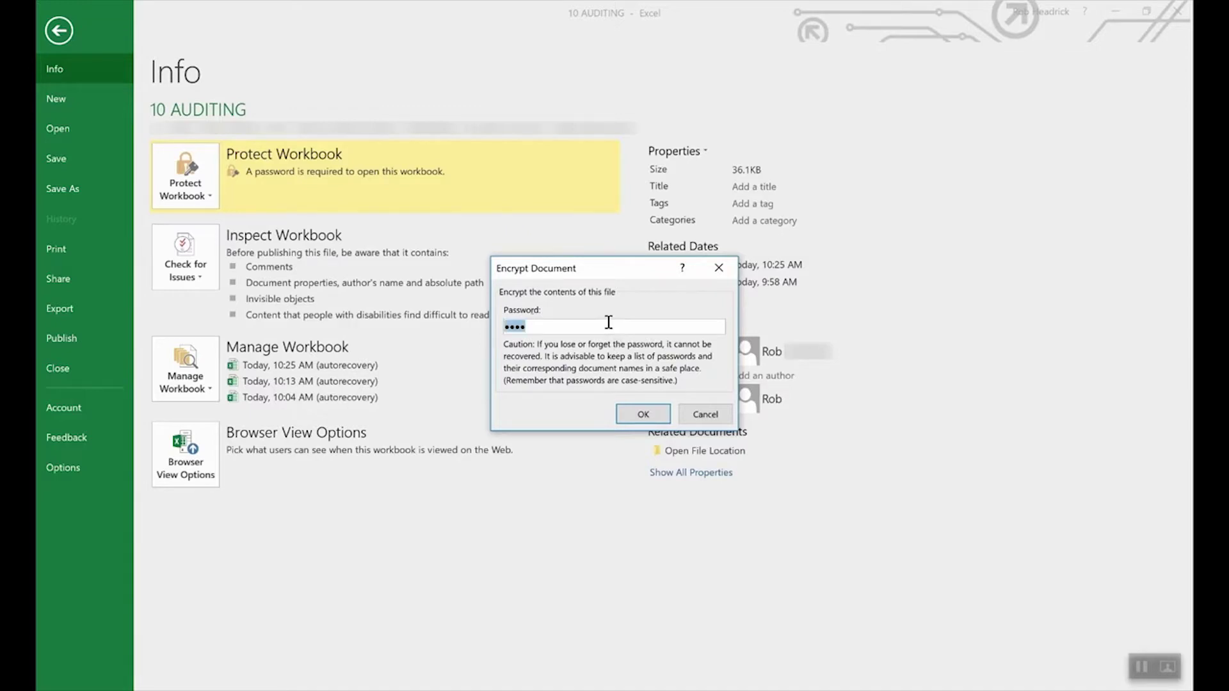
pyautogui.press('BackSpace')
pyautogui.click(643, 414)
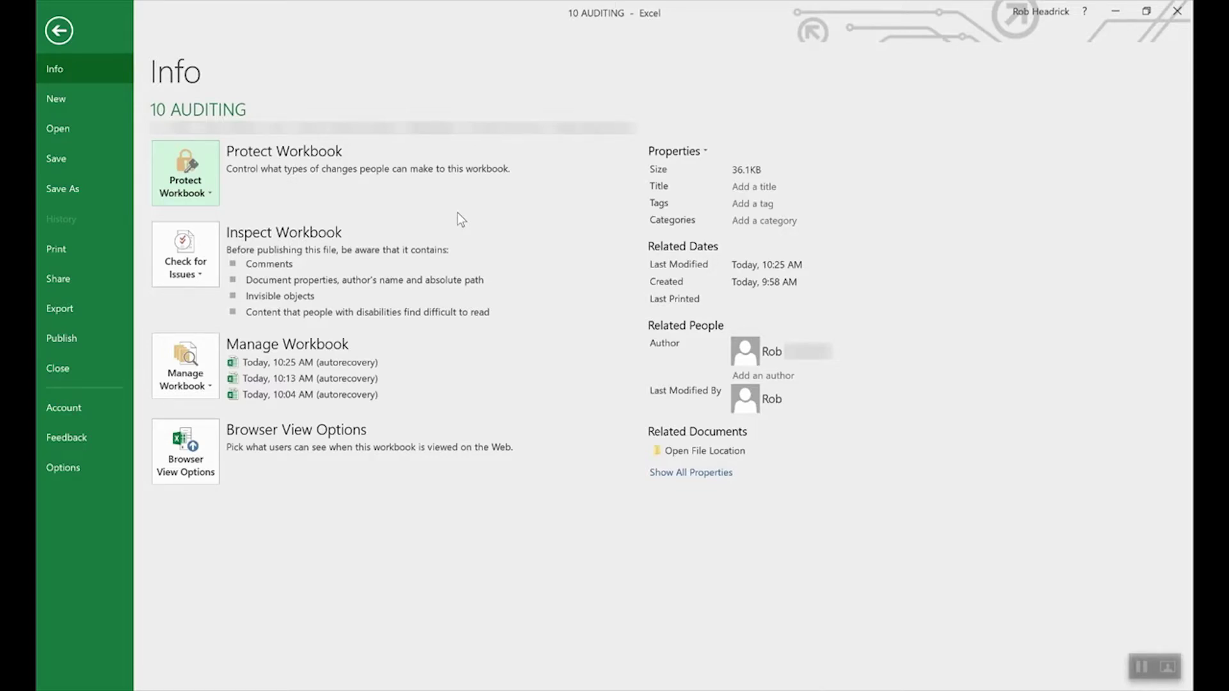
# - Review the Protect Current Sheet options and cancel without protecting the sheet
pyautogui.click(191, 168)
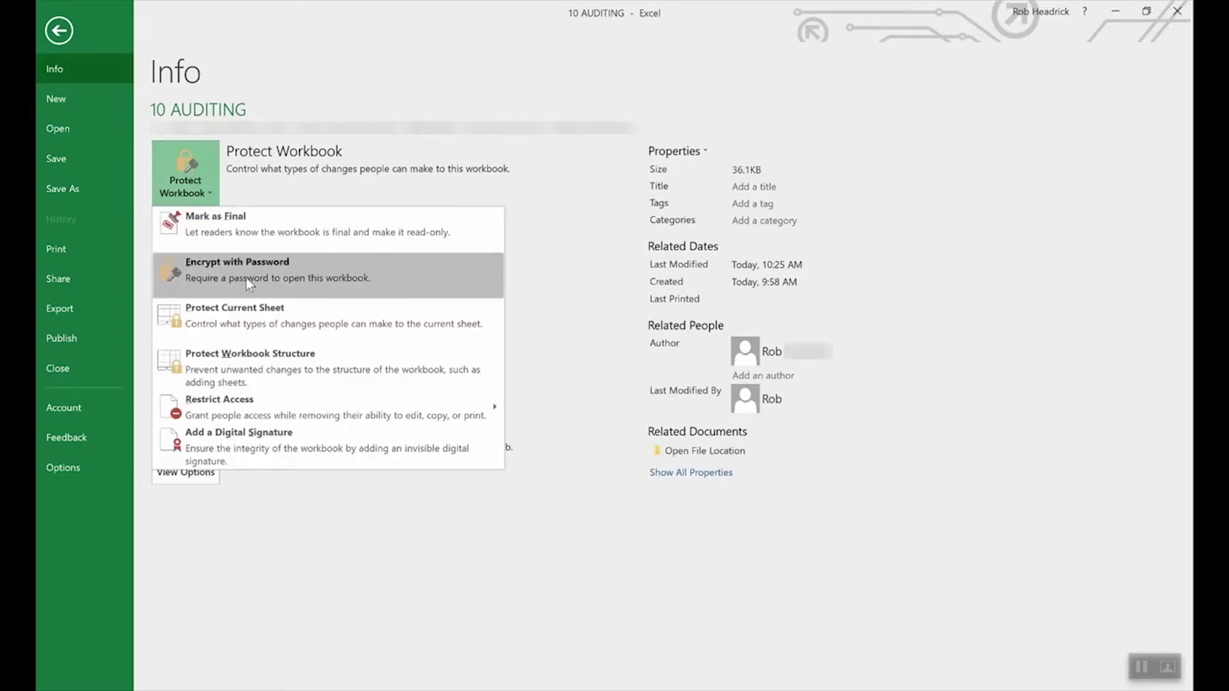
pyautogui.click(256, 317)
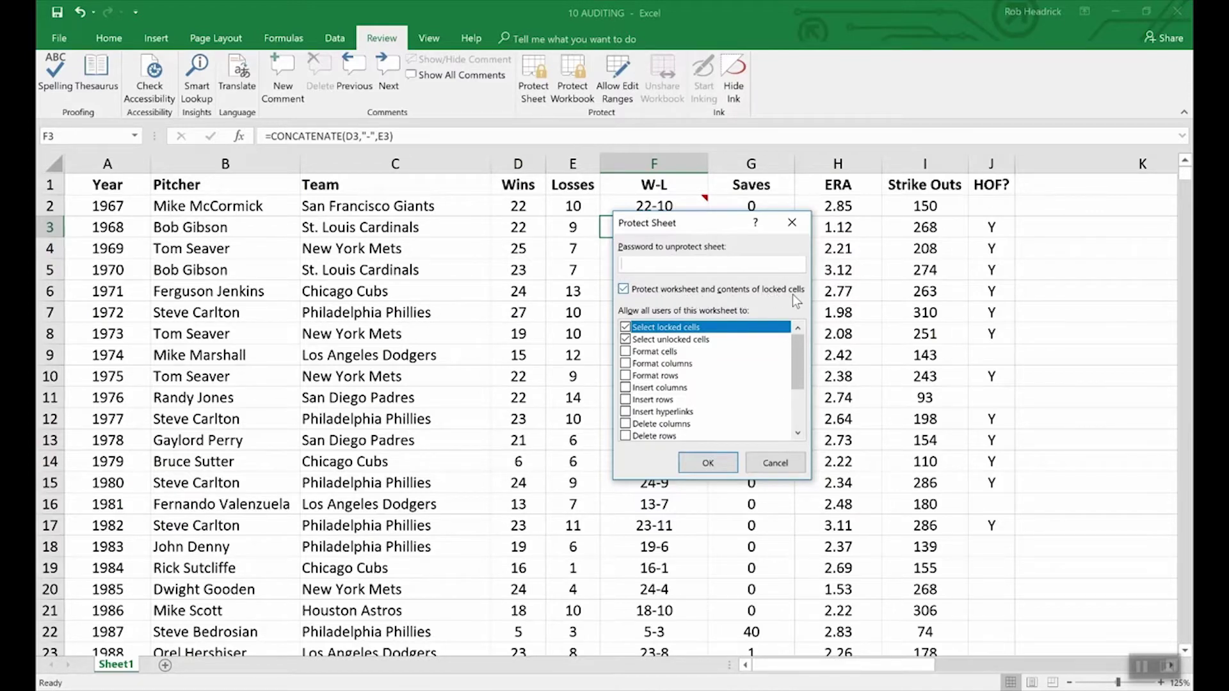
pyautogui.click(783, 464)
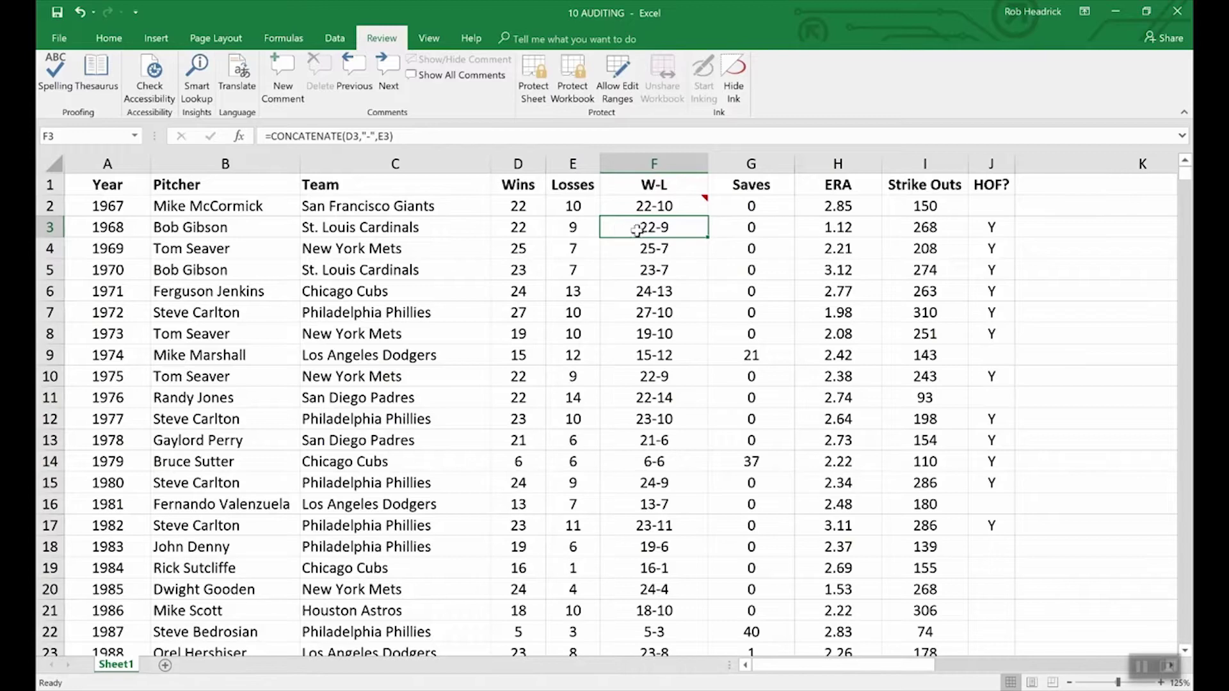
# - Check Hidden on F3's Format Cells Protection tab
pyautogui.rightClick(664, 230)
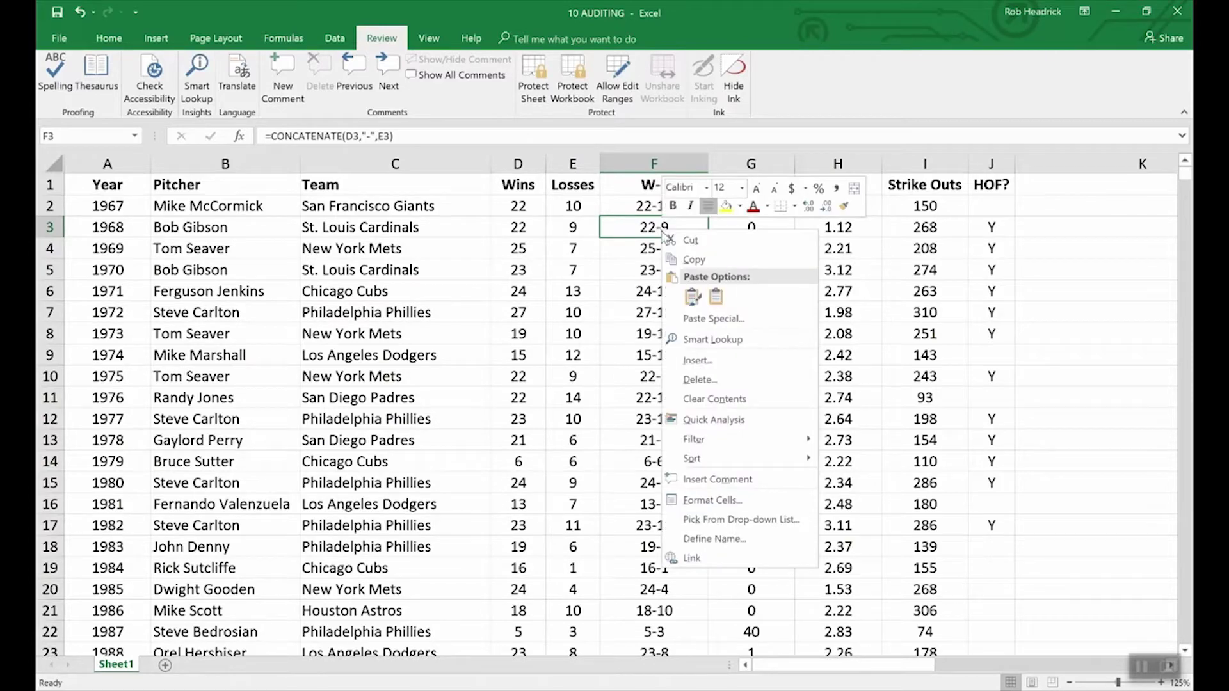
pyautogui.click(722, 502)
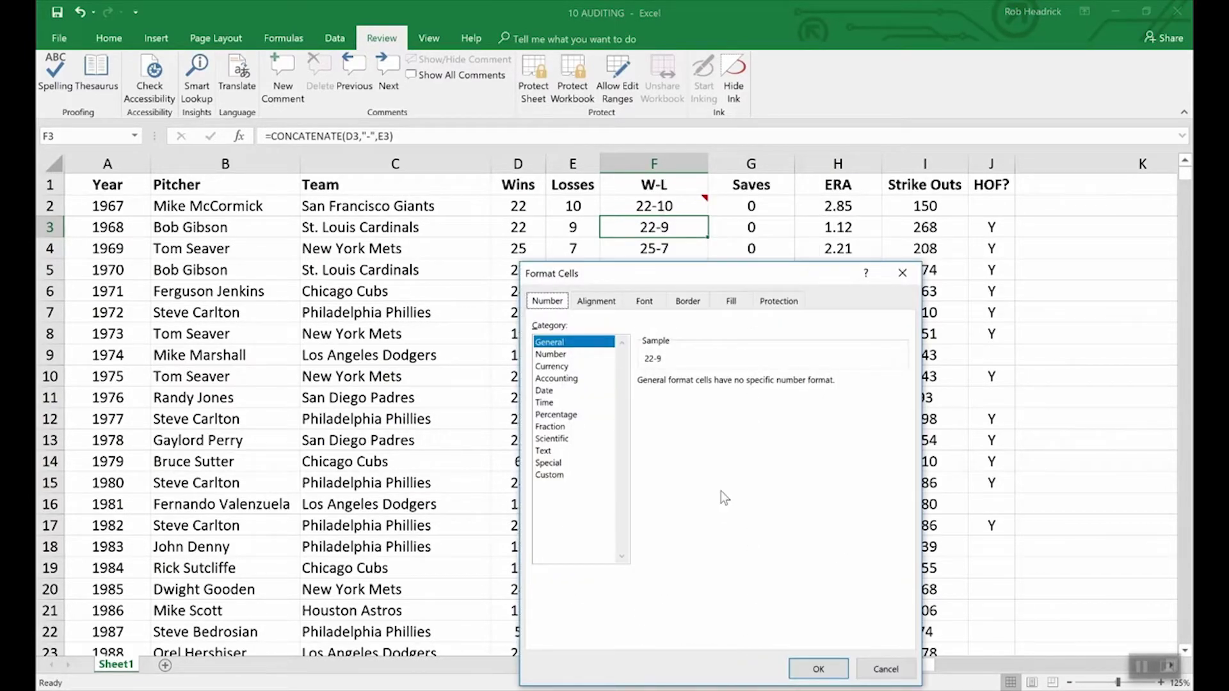
pyautogui.click(779, 303)
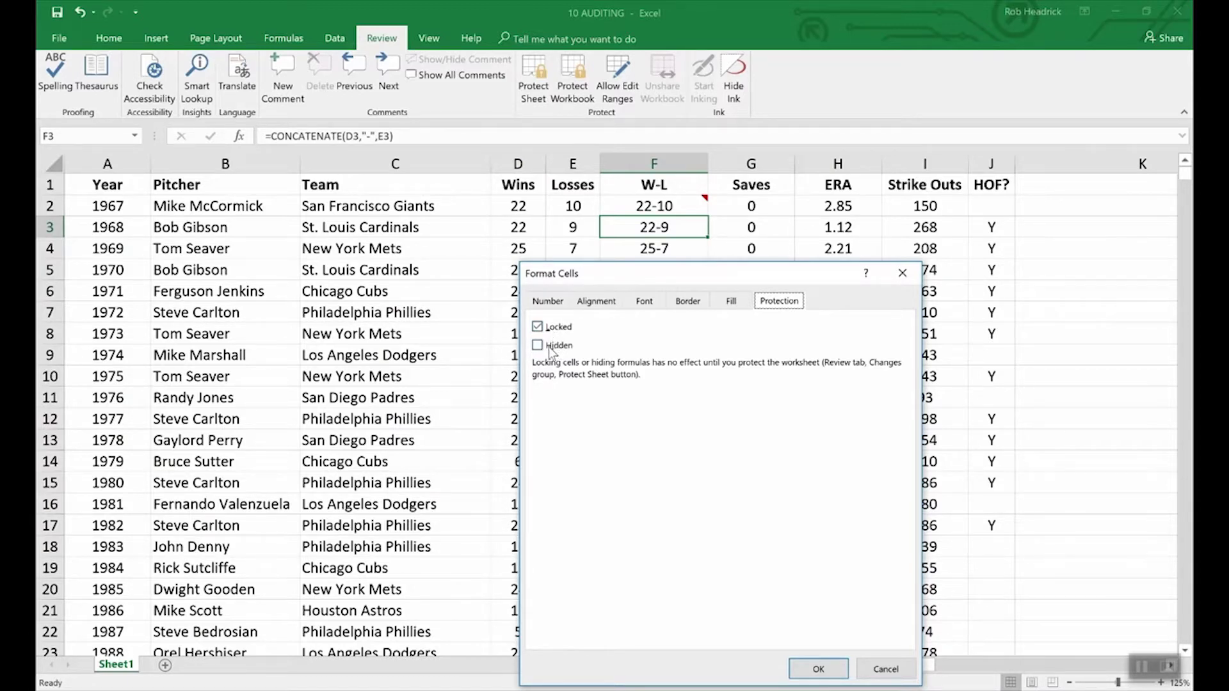
pyautogui.click(539, 346)
pyautogui.click(819, 669)
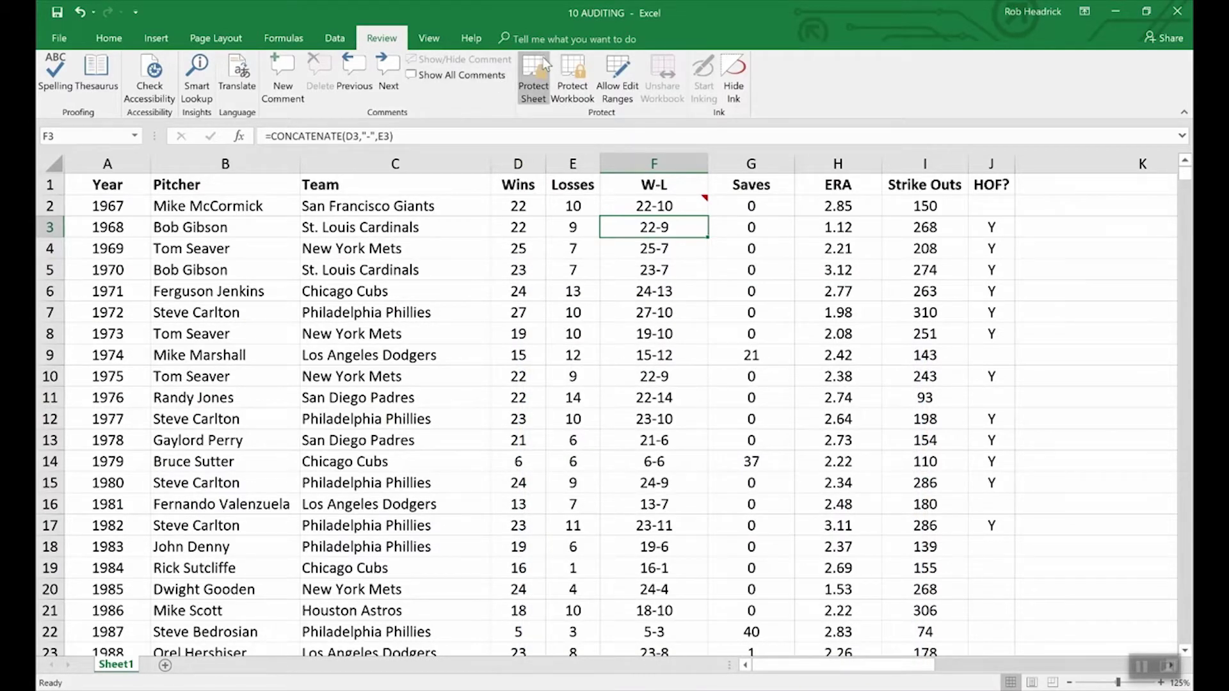
# - Password-protect the 10 AUDITING sheet, confirming the password a second time
pyautogui.click(533, 75)
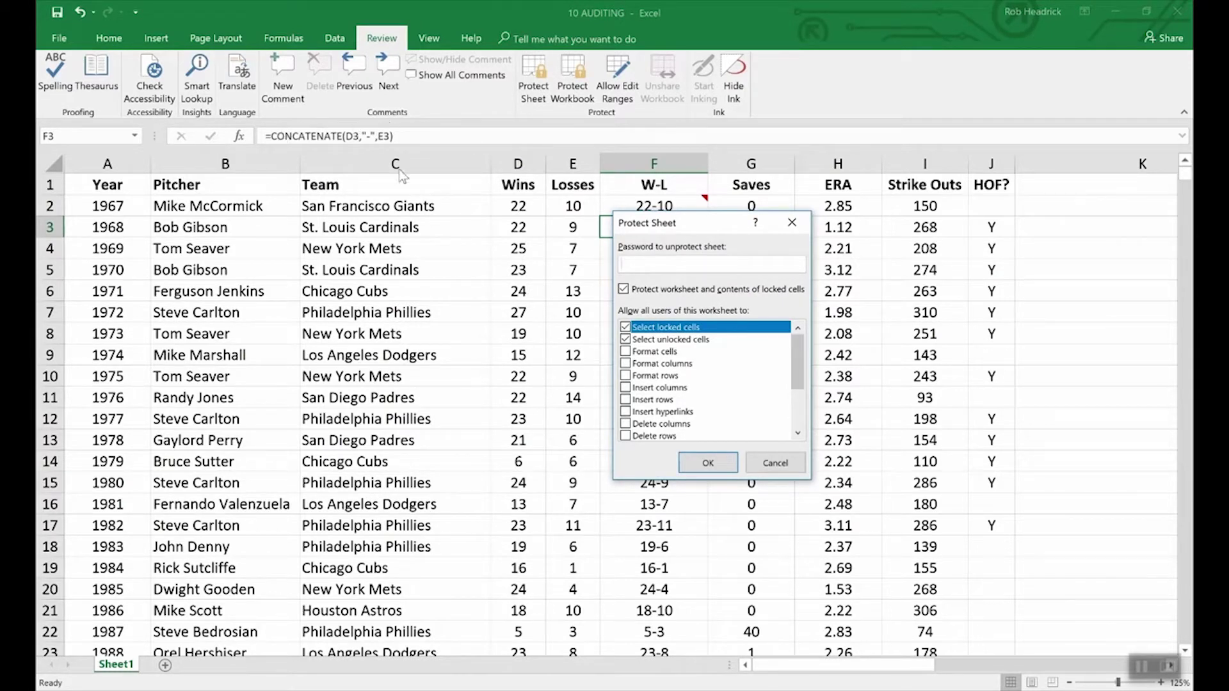
pyautogui.write('1234')
pyautogui.click(711, 467)
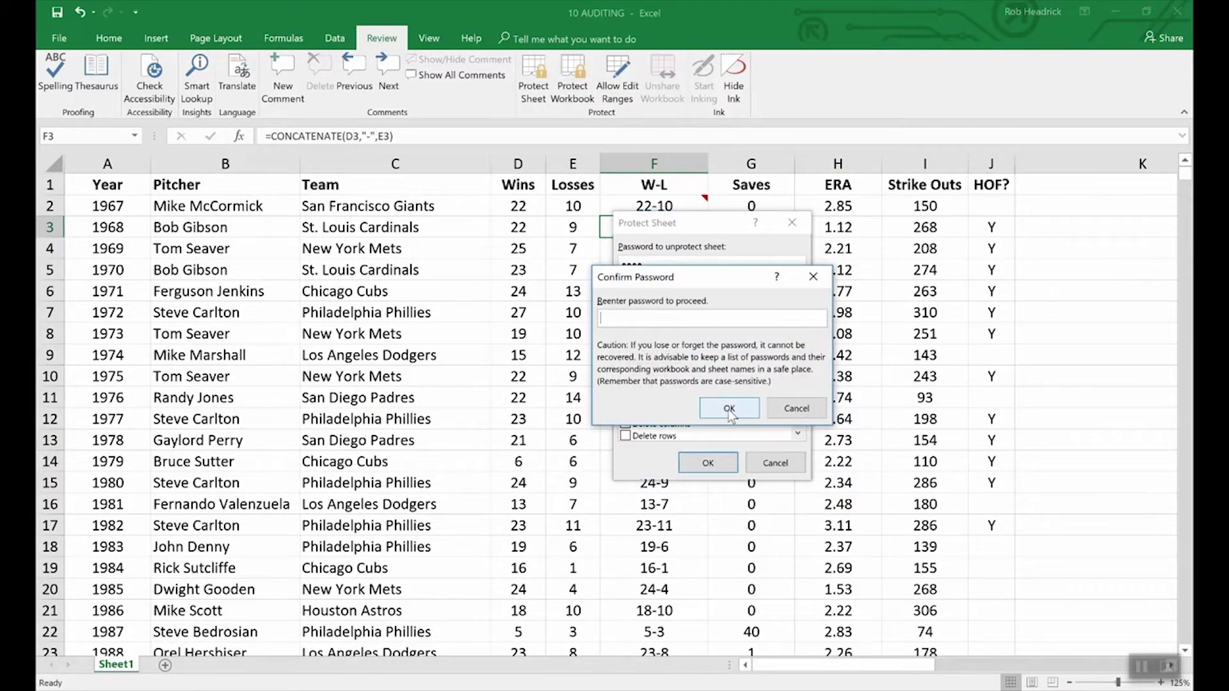
pyautogui.write('1234')
pyautogui.click(729, 410)
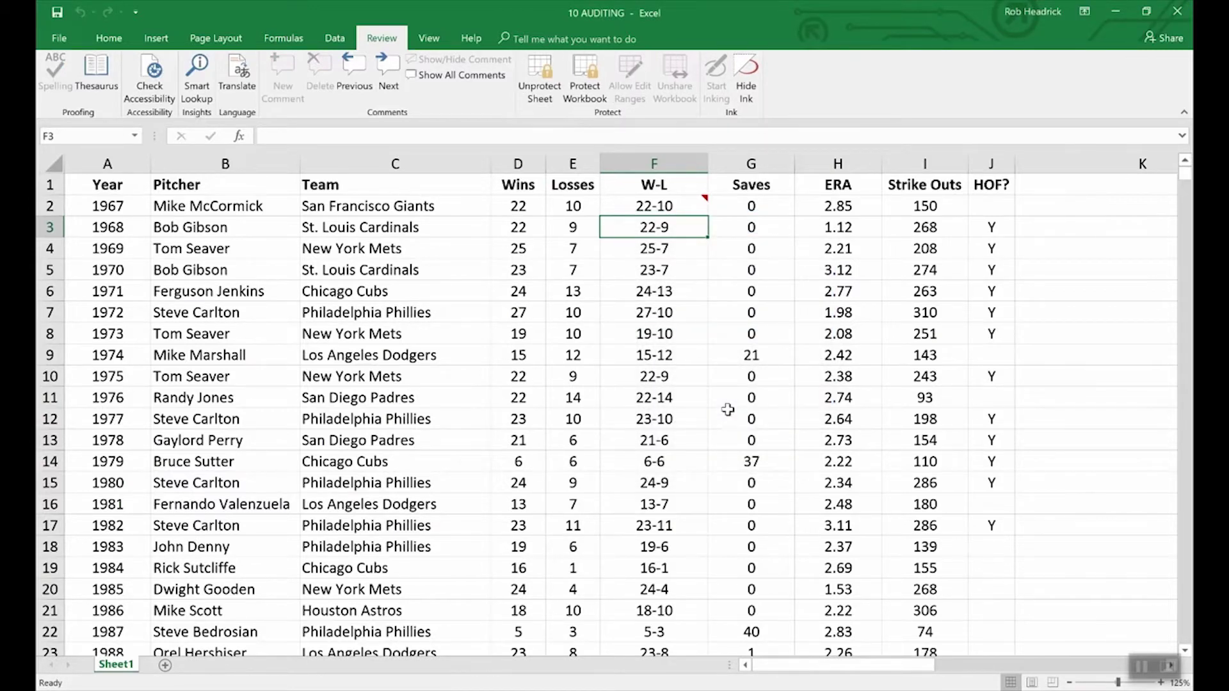
pyautogui.press('Down')
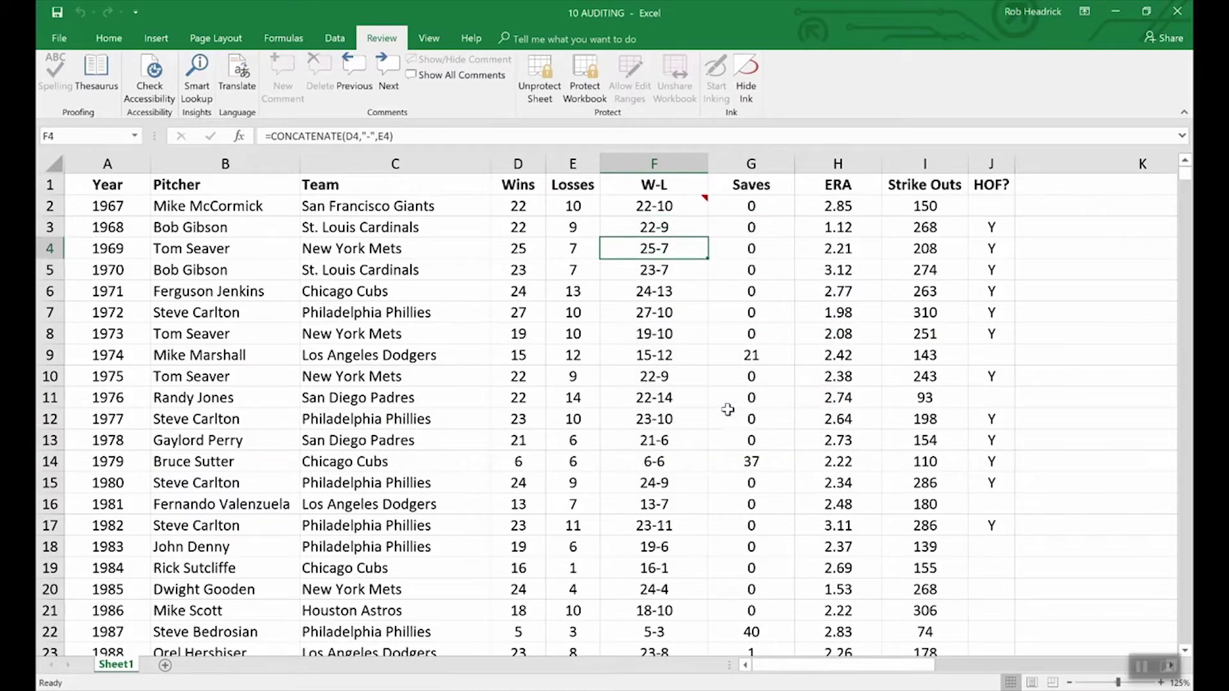
pyautogui.press('Up')
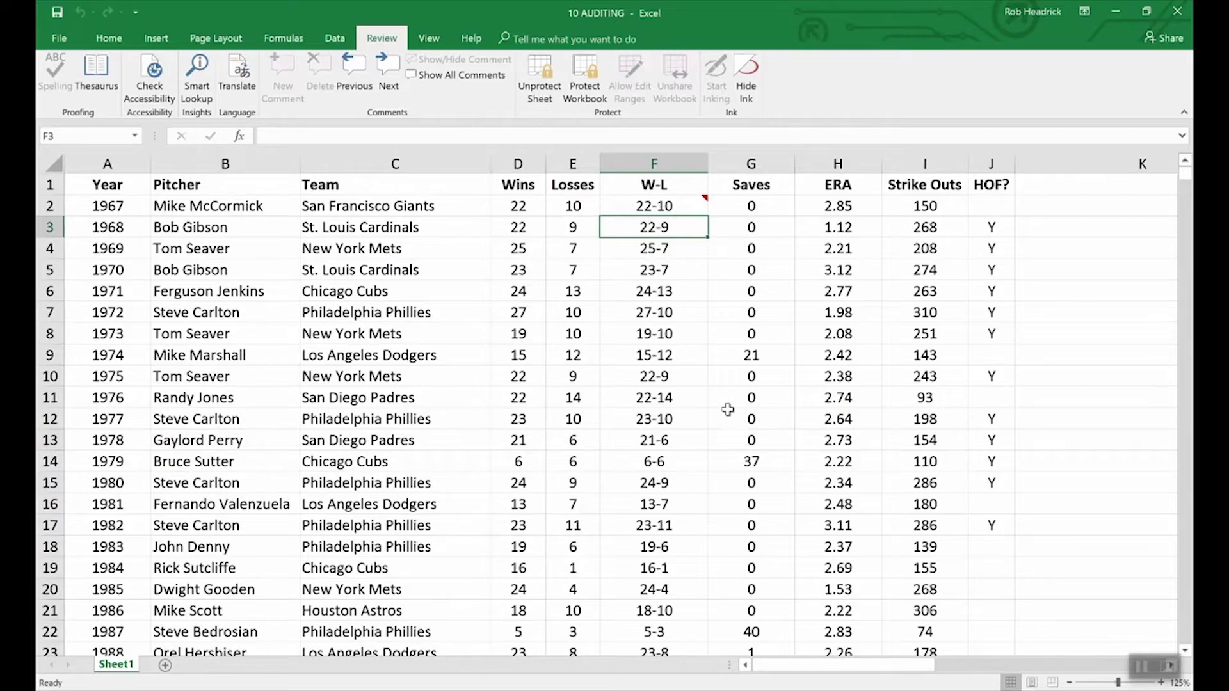
pyautogui.click(685, 206)
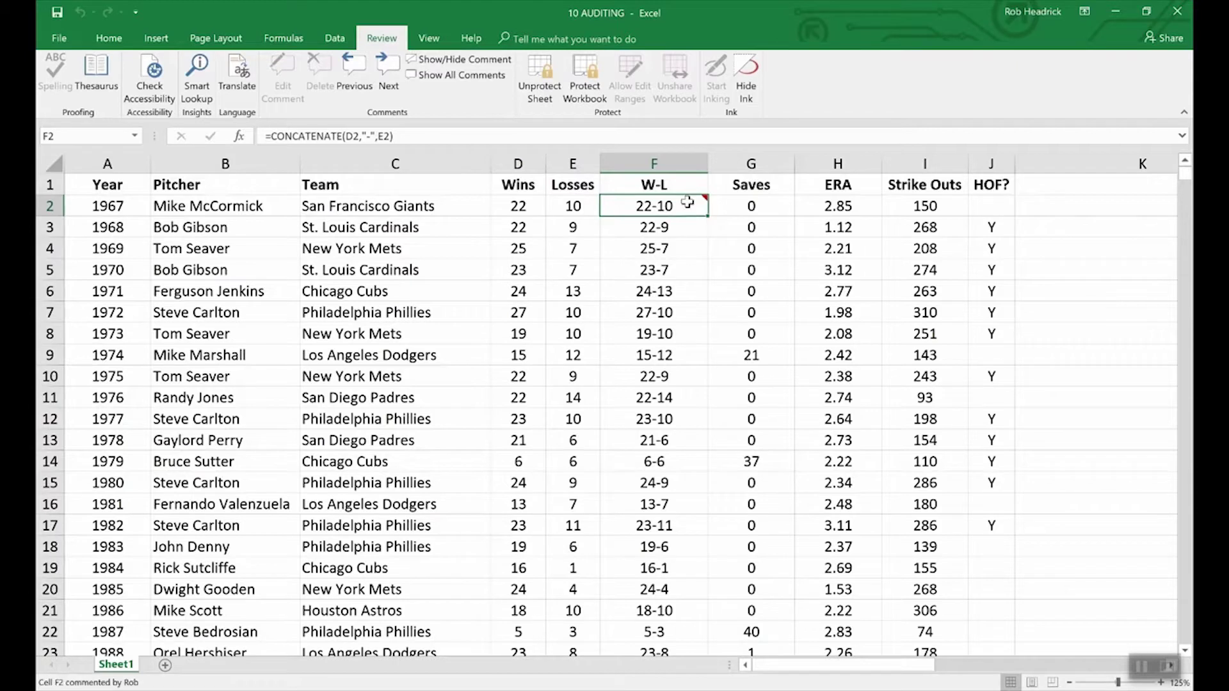
# - Keep F2's comment permanently displayed and unprotect the 10 AUDITING sheet with its password
pyautogui.click(458, 59)
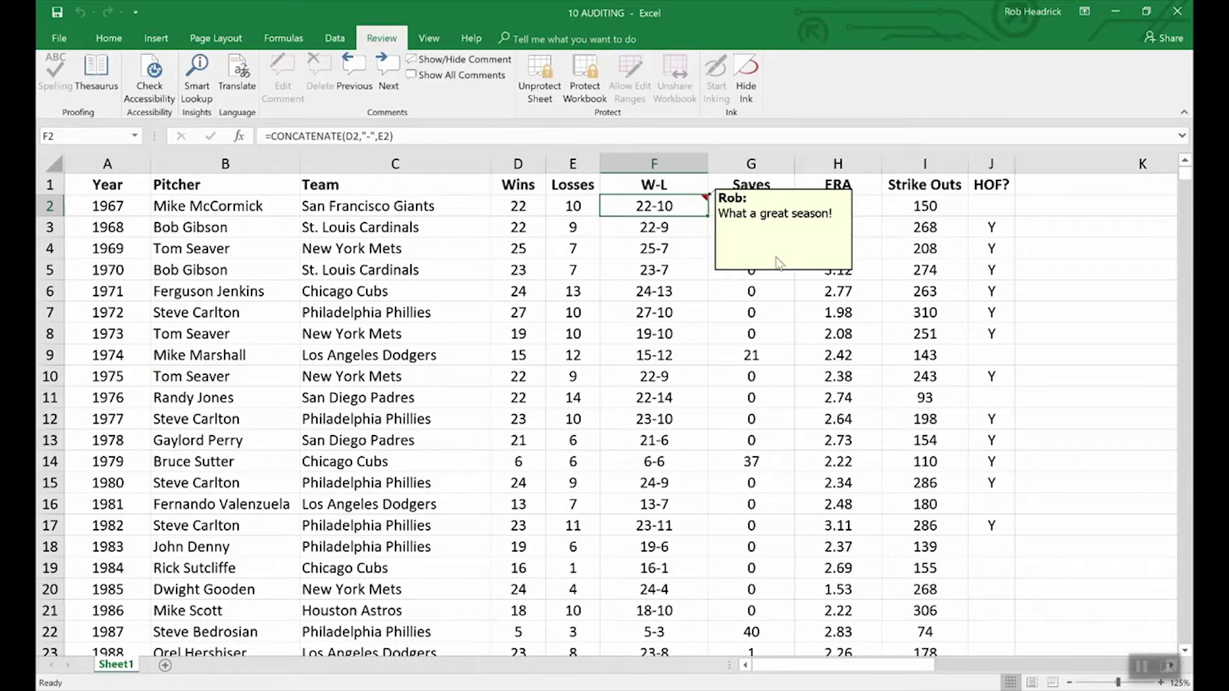
pyautogui.click(539, 72)
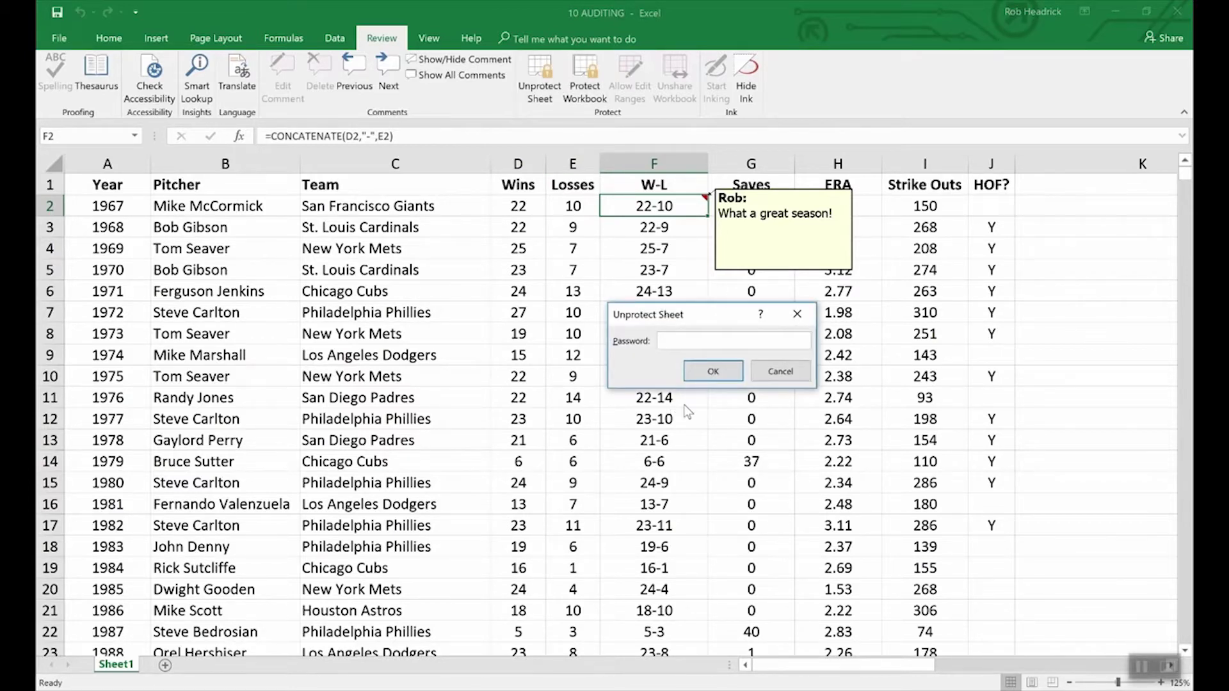
pyautogui.write('12345')
pyautogui.press('Return')
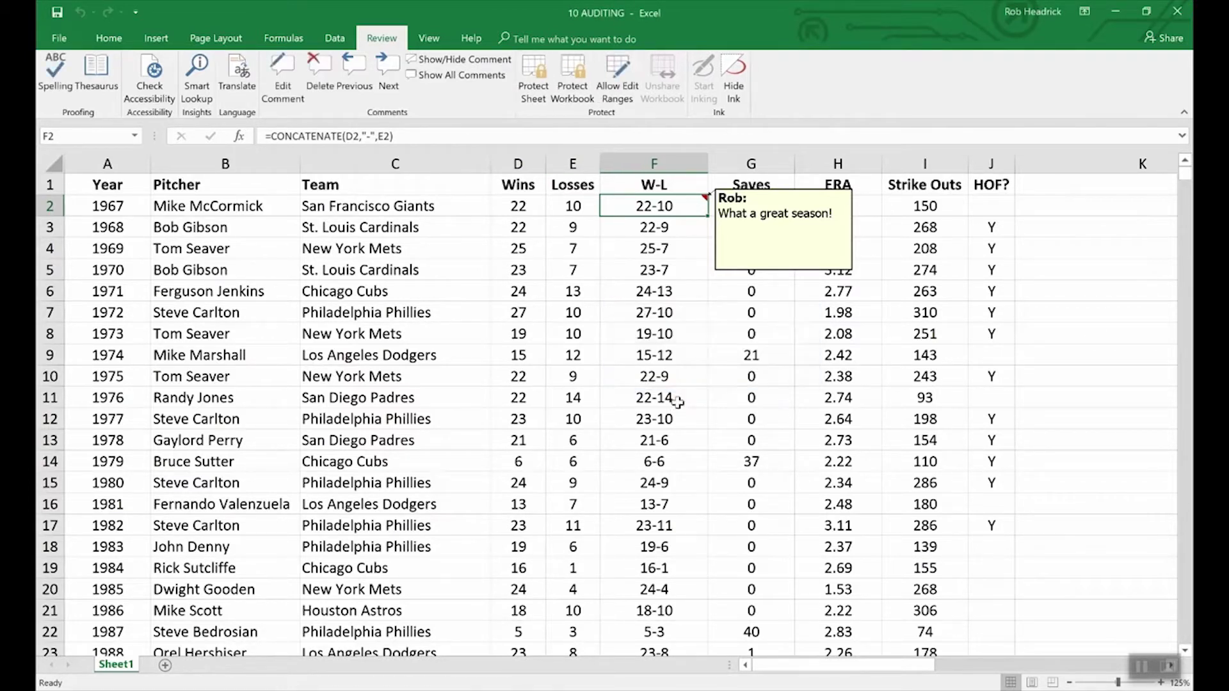
pyautogui.rightClick(759, 274)
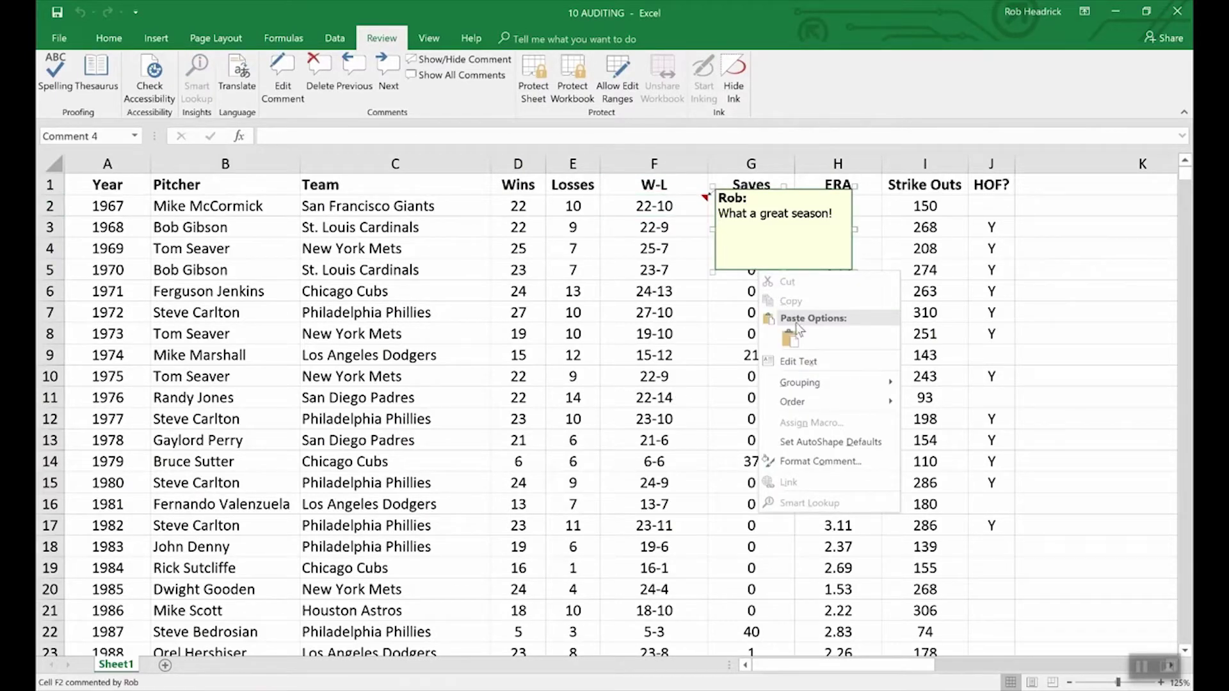
# - Inspect the Locked and Lock text protection settings of F2's comment, then cancel without changes
pyautogui.click(831, 460)
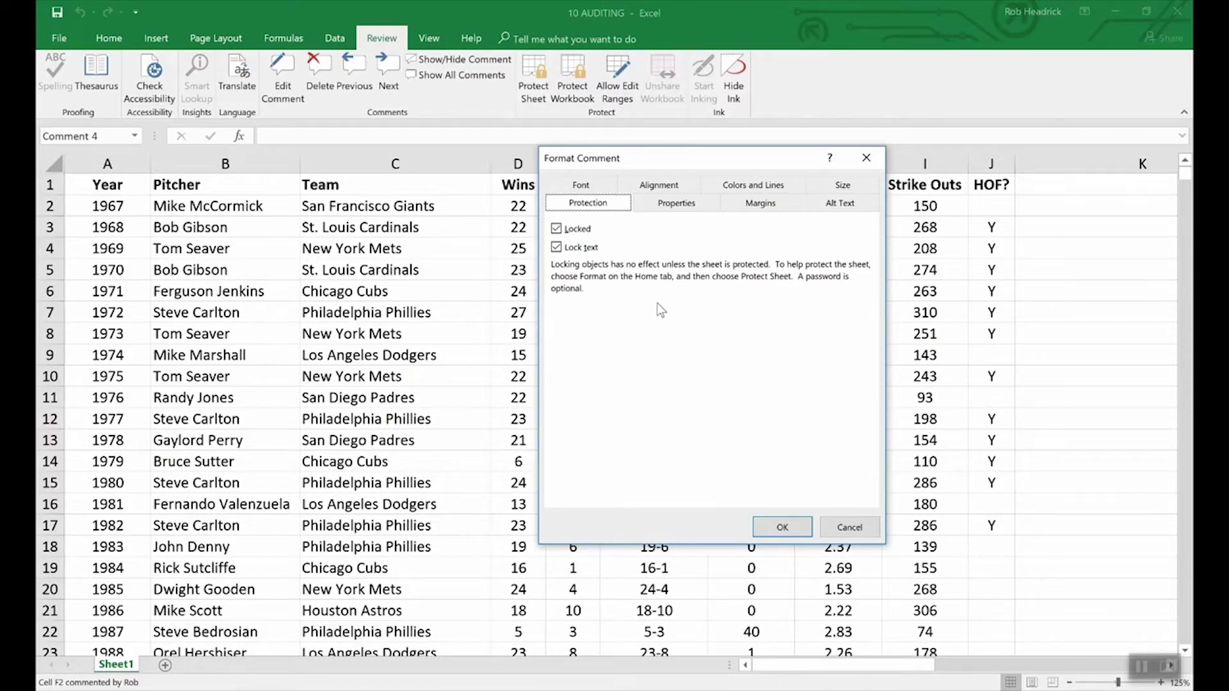
pyautogui.click(833, 524)
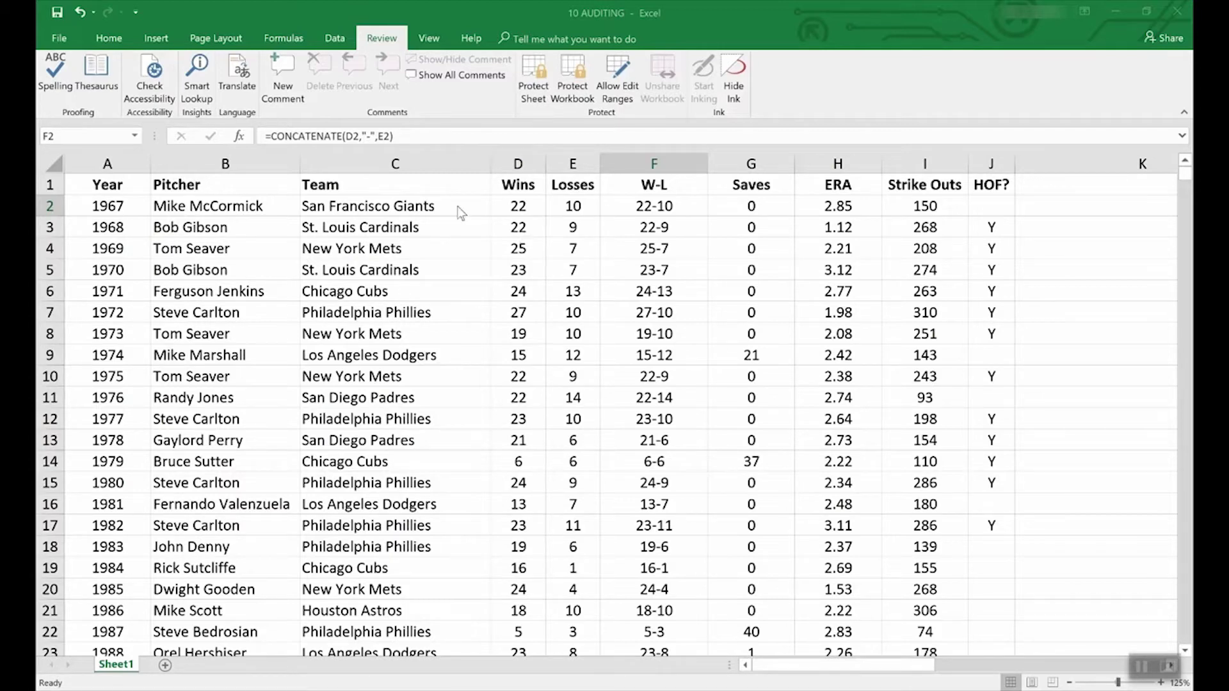
# - Browse the File > New template gallery and preview the Loan amortization schedule template
pyautogui.click(55, 41)
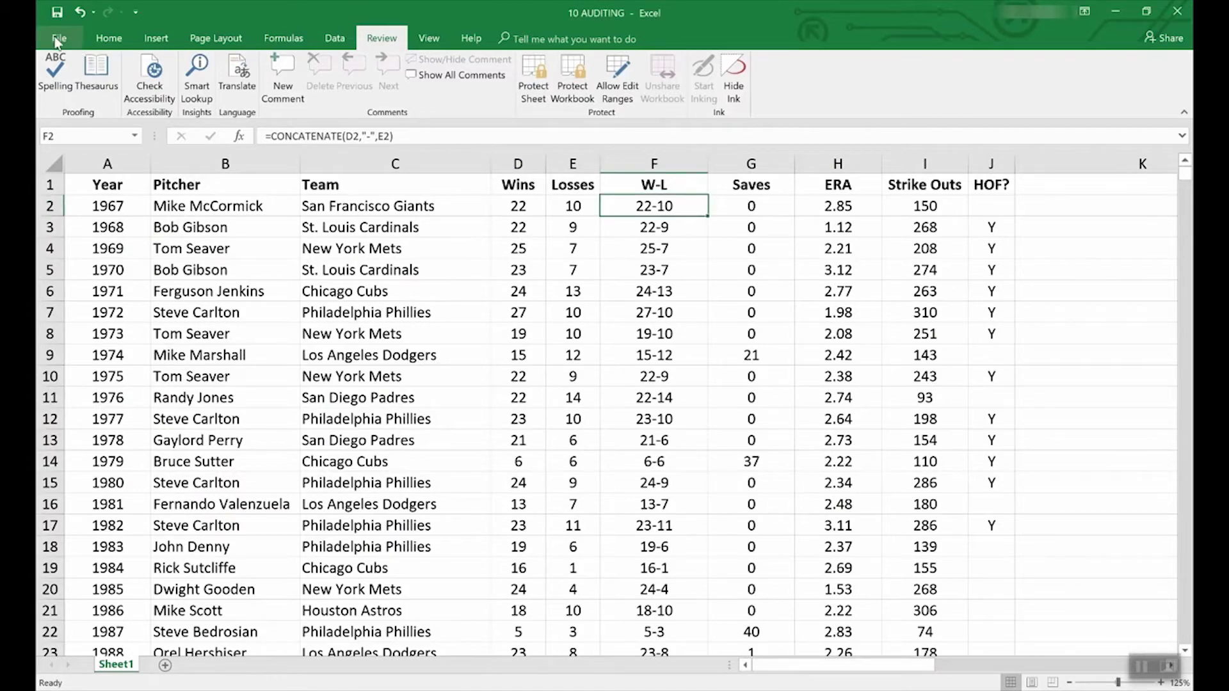
pyautogui.click(56, 42)
pyautogui.click(54, 101)
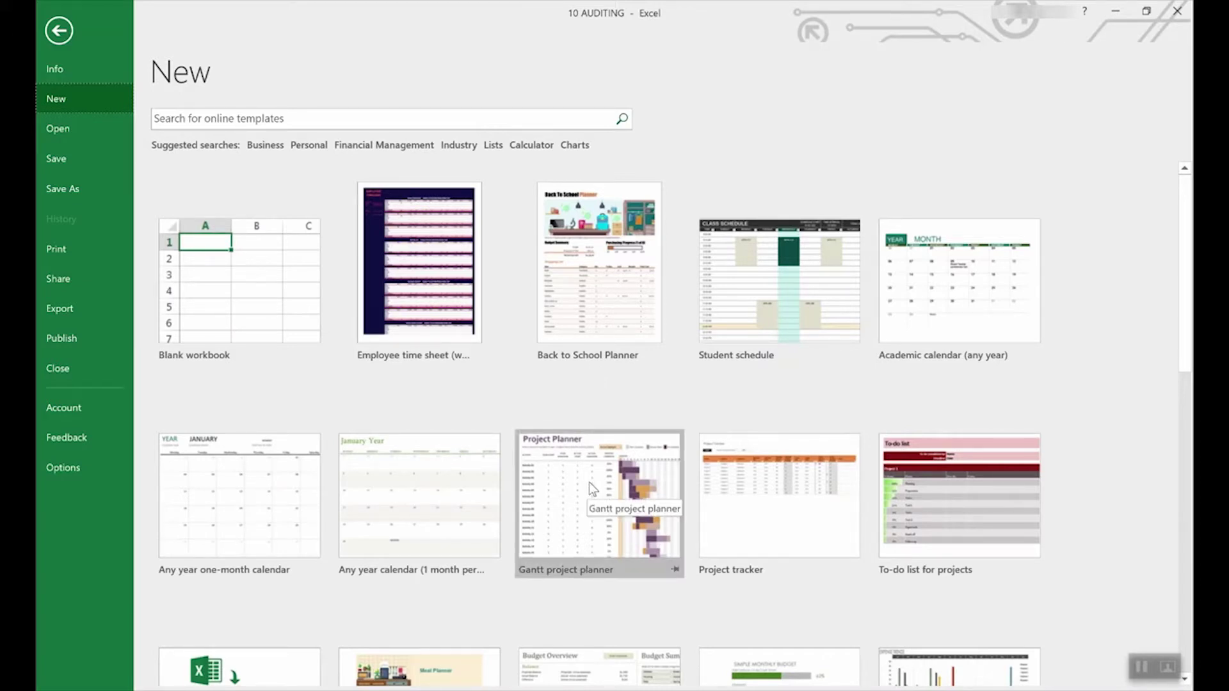
pyautogui.scroll(-5, 137, 491)
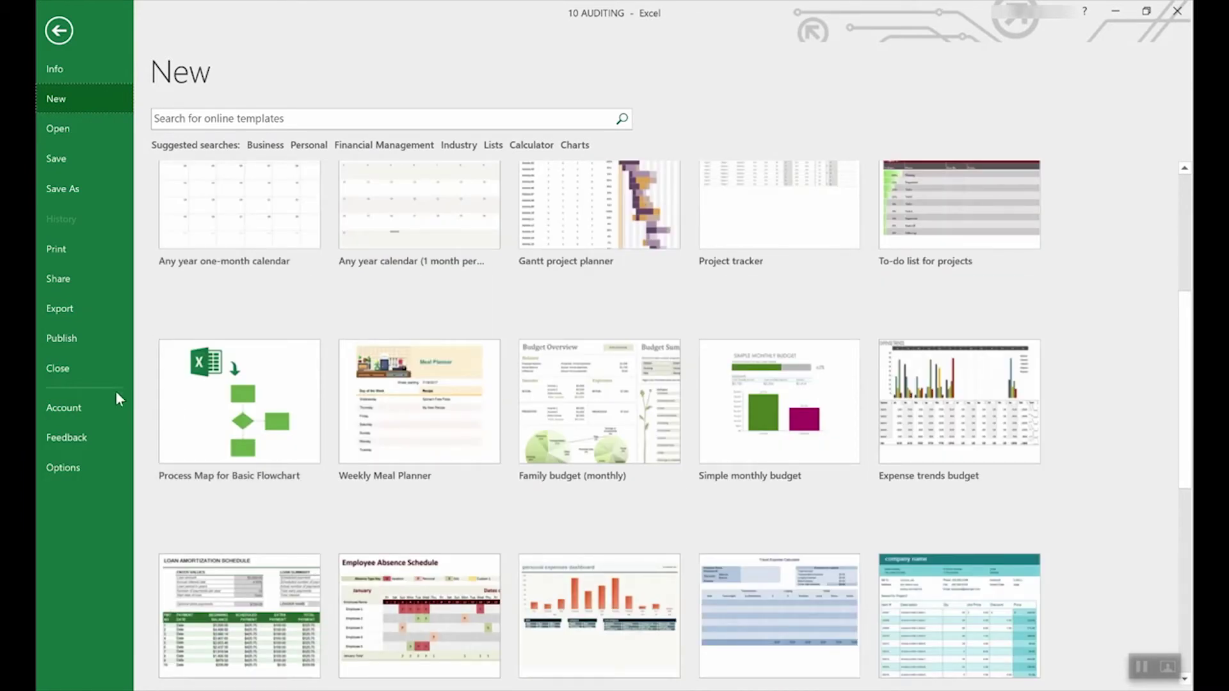
pyautogui.scroll(-3, 580, 434)
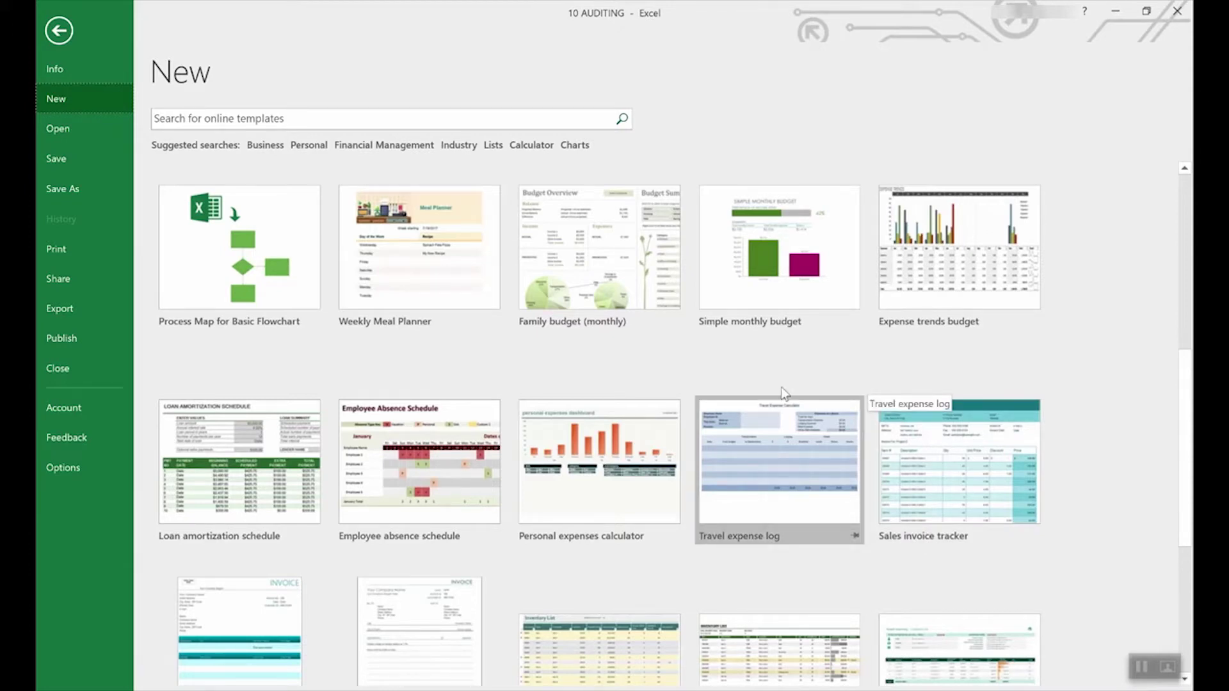
pyautogui.scroll(6, 868, 381)
pyautogui.scroll(-2, 868, 365)
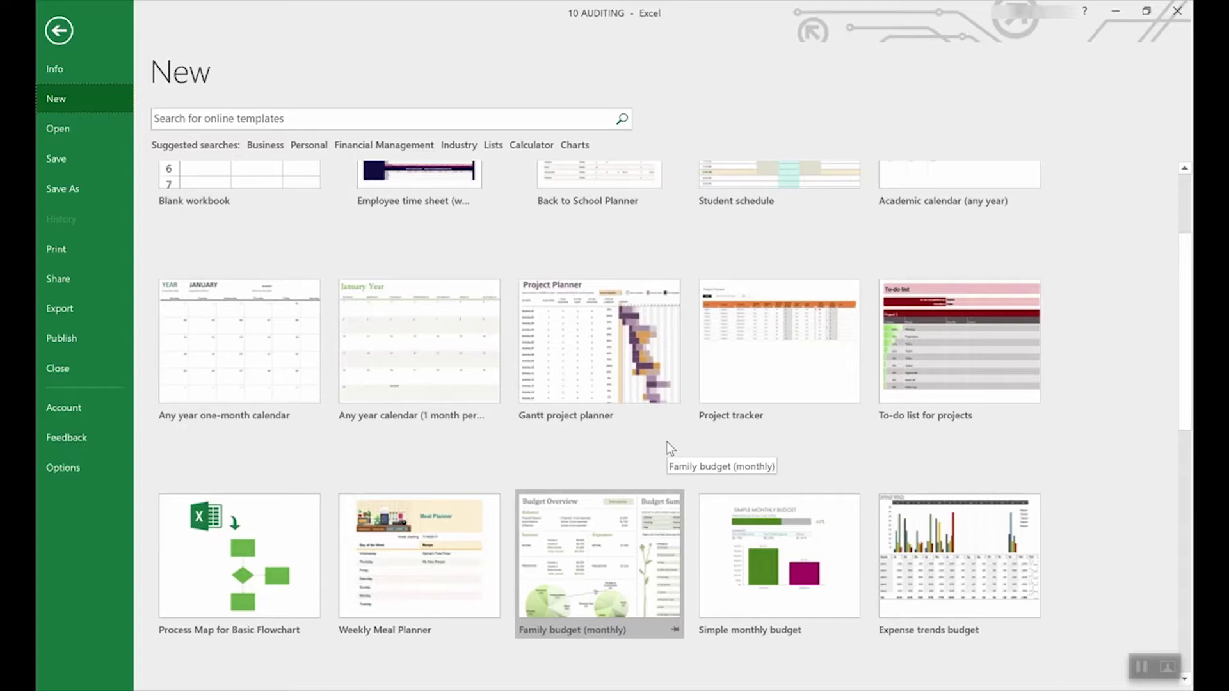
pyautogui.scroll(-3, 666, 440)
pyautogui.scroll(-2, 667, 441)
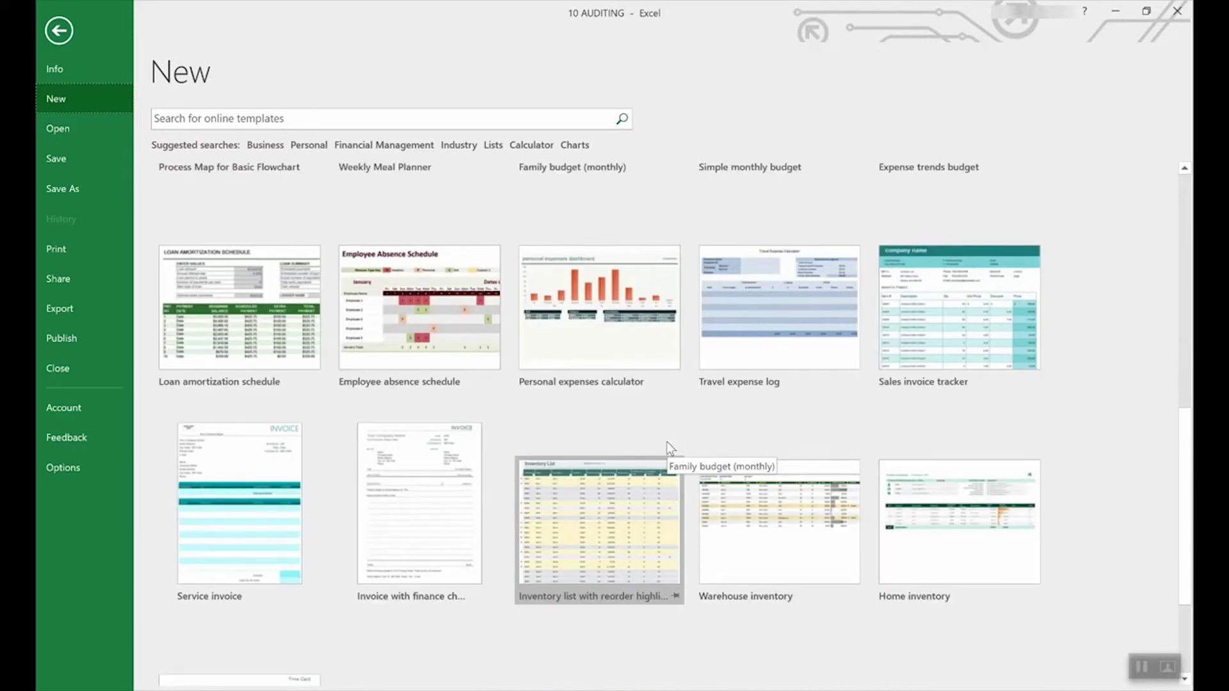
pyautogui.scroll(2, 666, 441)
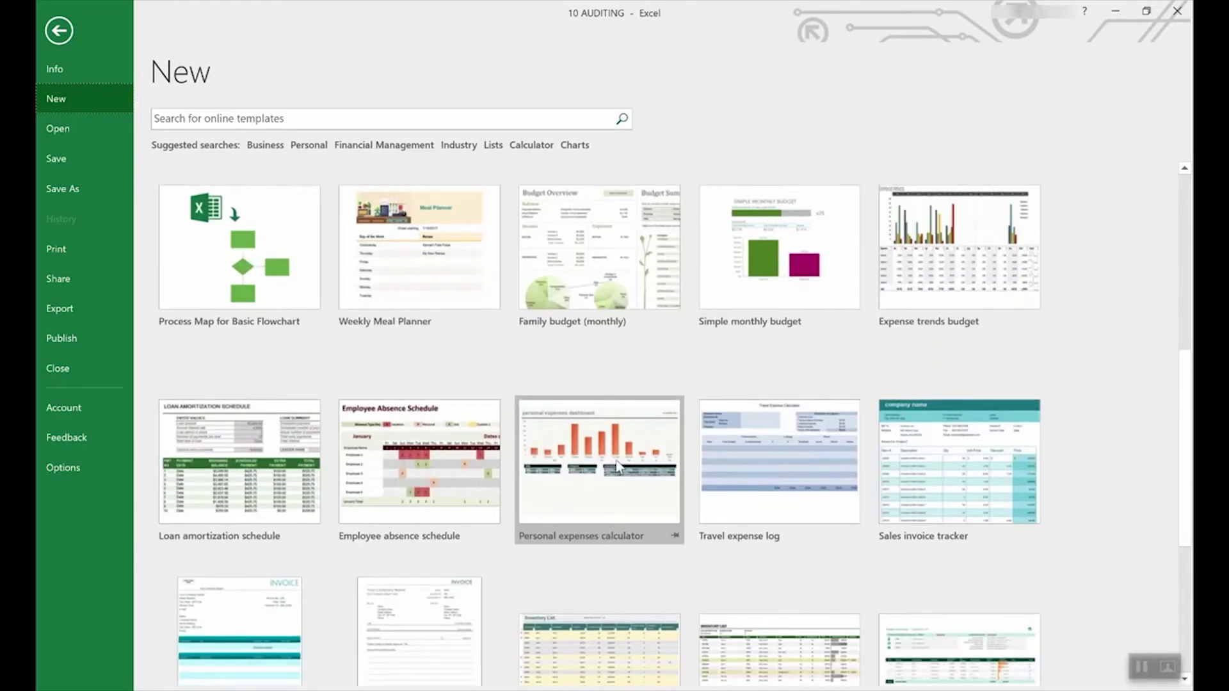
pyautogui.click(241, 437)
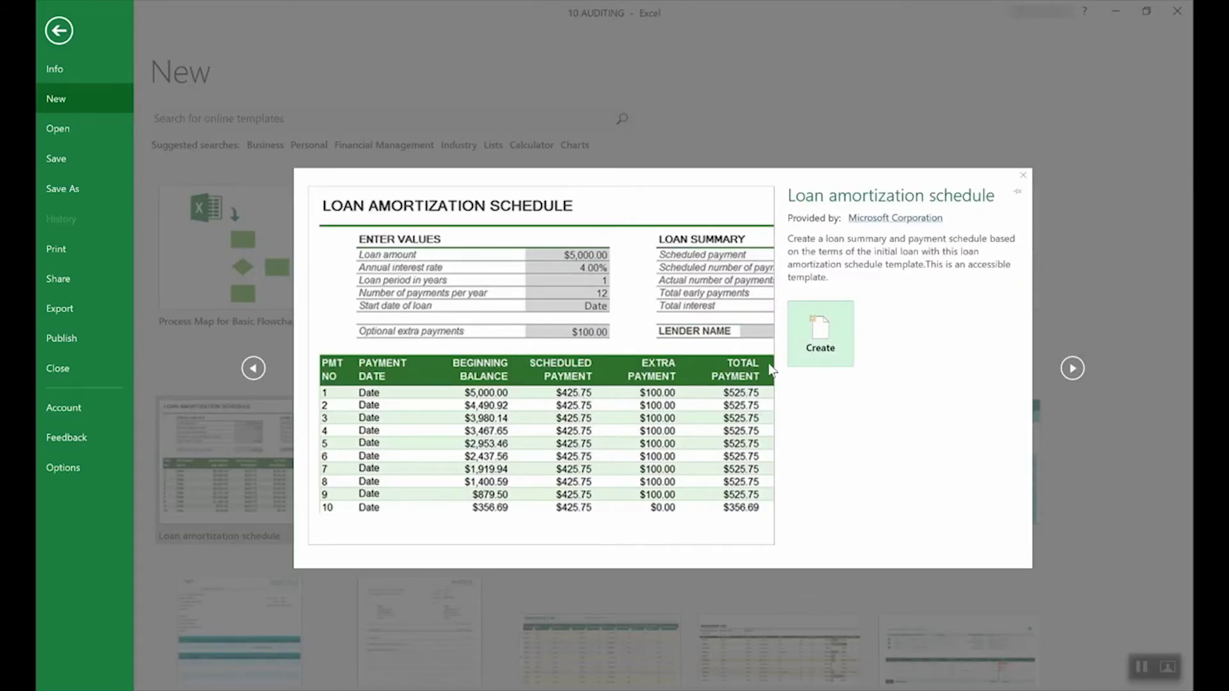
# - Create Loan amortization schedule1 from the template and check the interest rate (E4) and loan amount (E3) cells
pyautogui.click(839, 333)
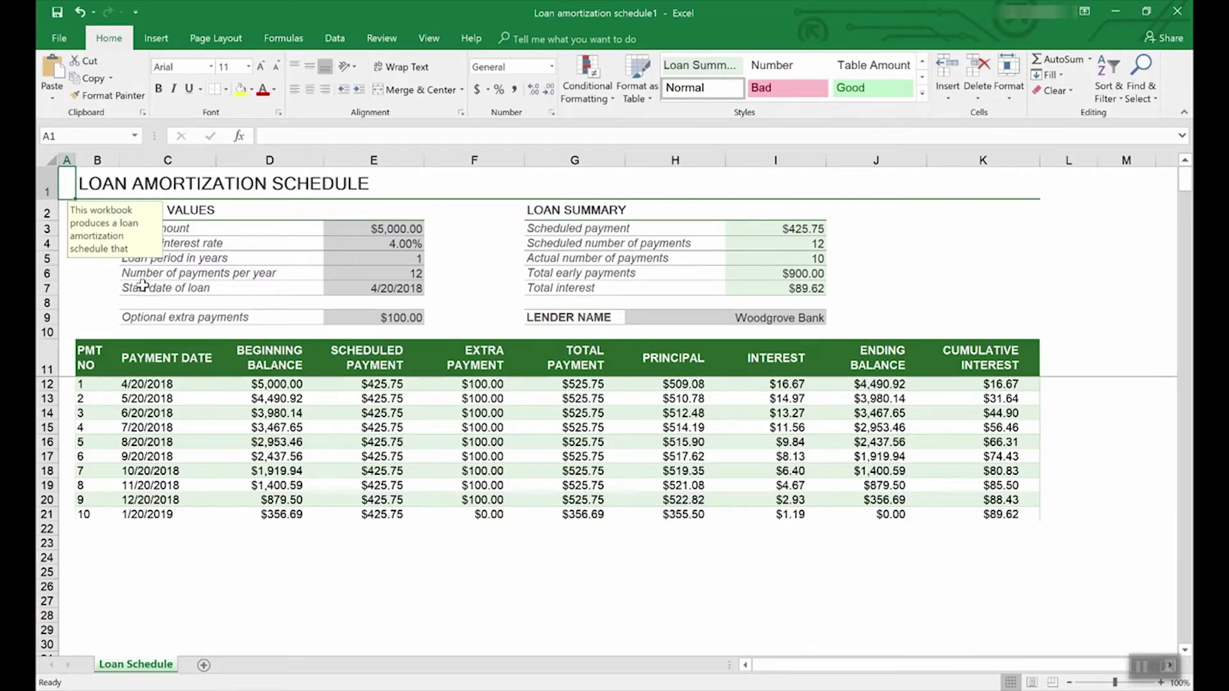
pyautogui.click(400, 244)
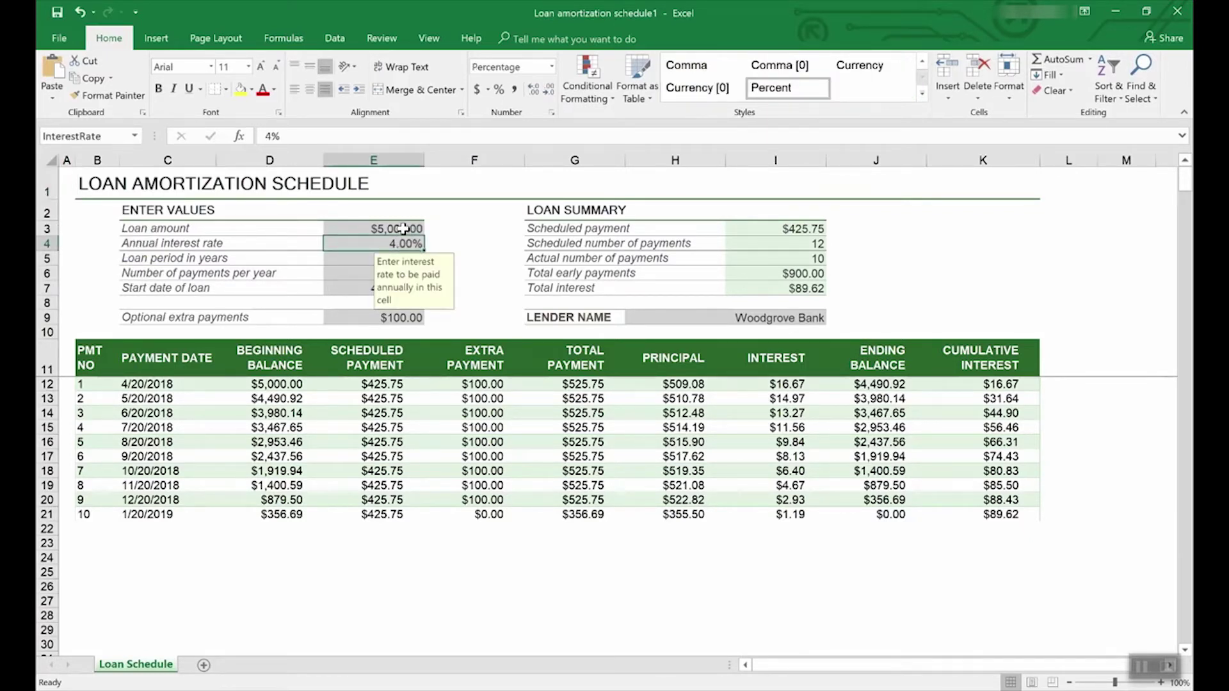
pyautogui.click(403, 229)
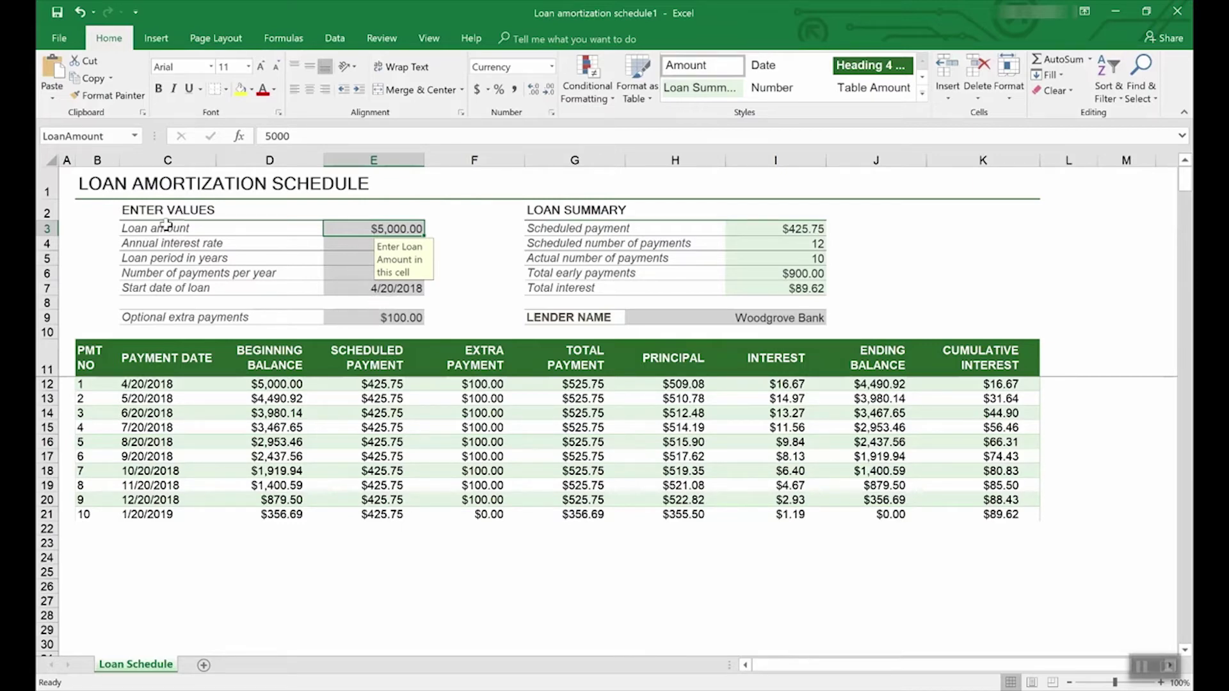
pyautogui.click(61, 38)
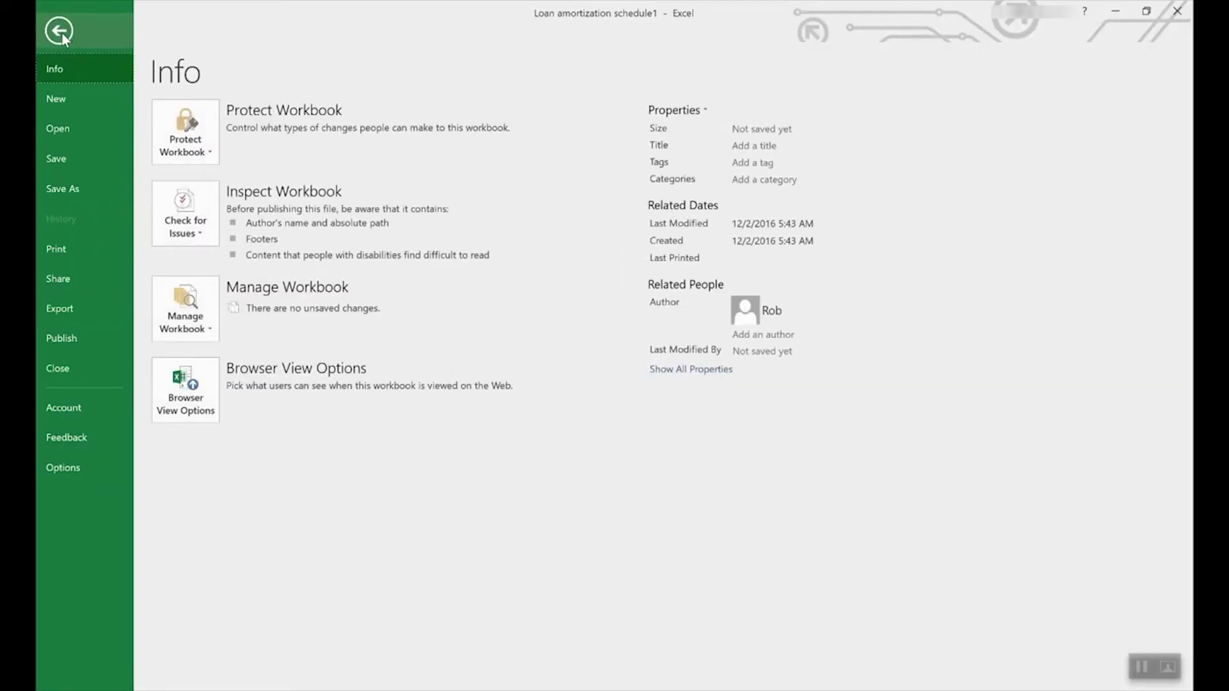
# - Search the new-workbook templates for Lists and browse the results
pyautogui.click(62, 96)
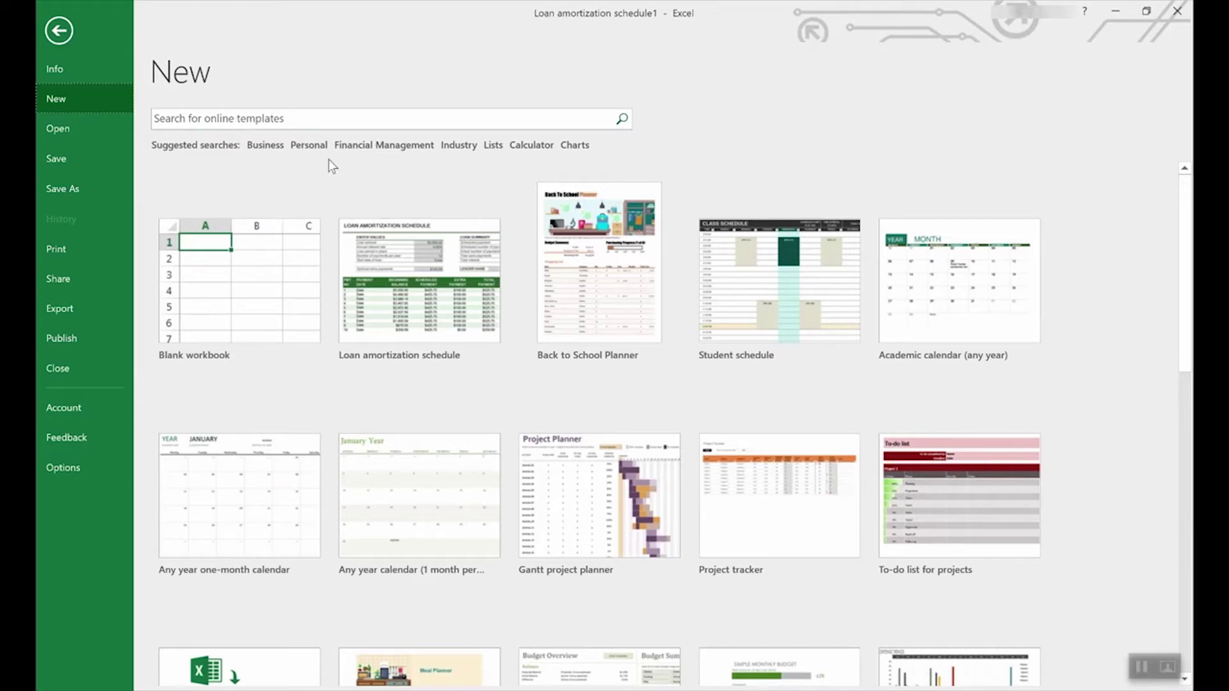
pyautogui.click(493, 146)
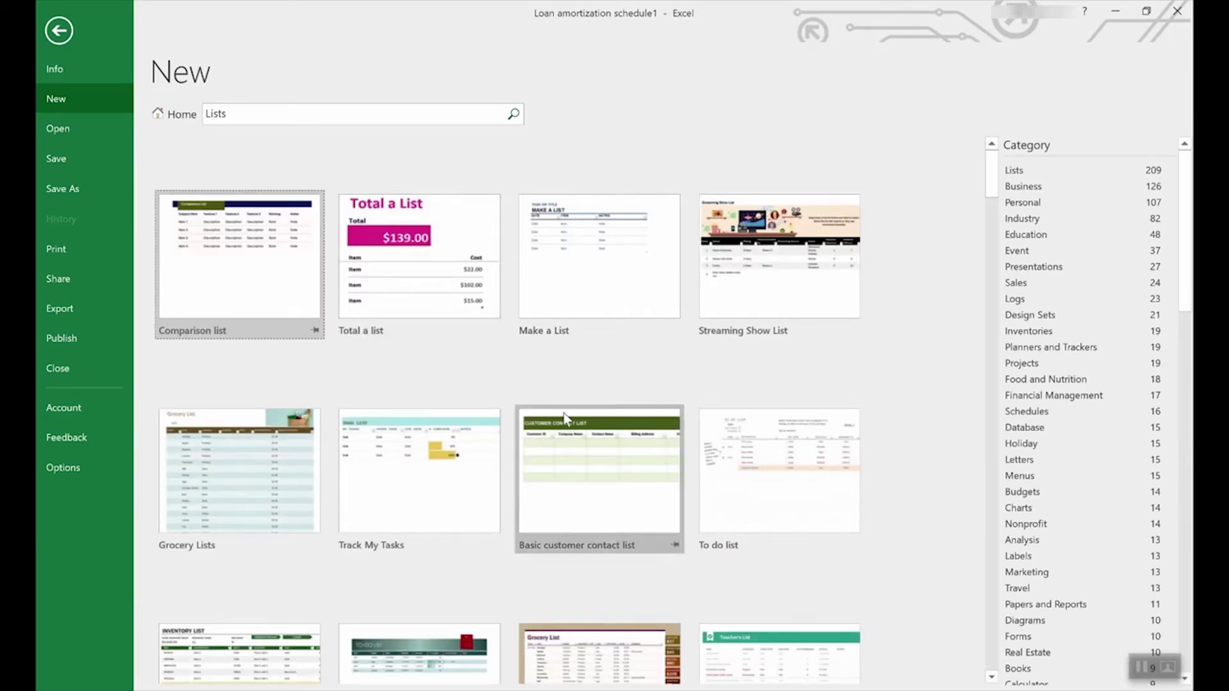
pyautogui.scroll(-5, 565, 416)
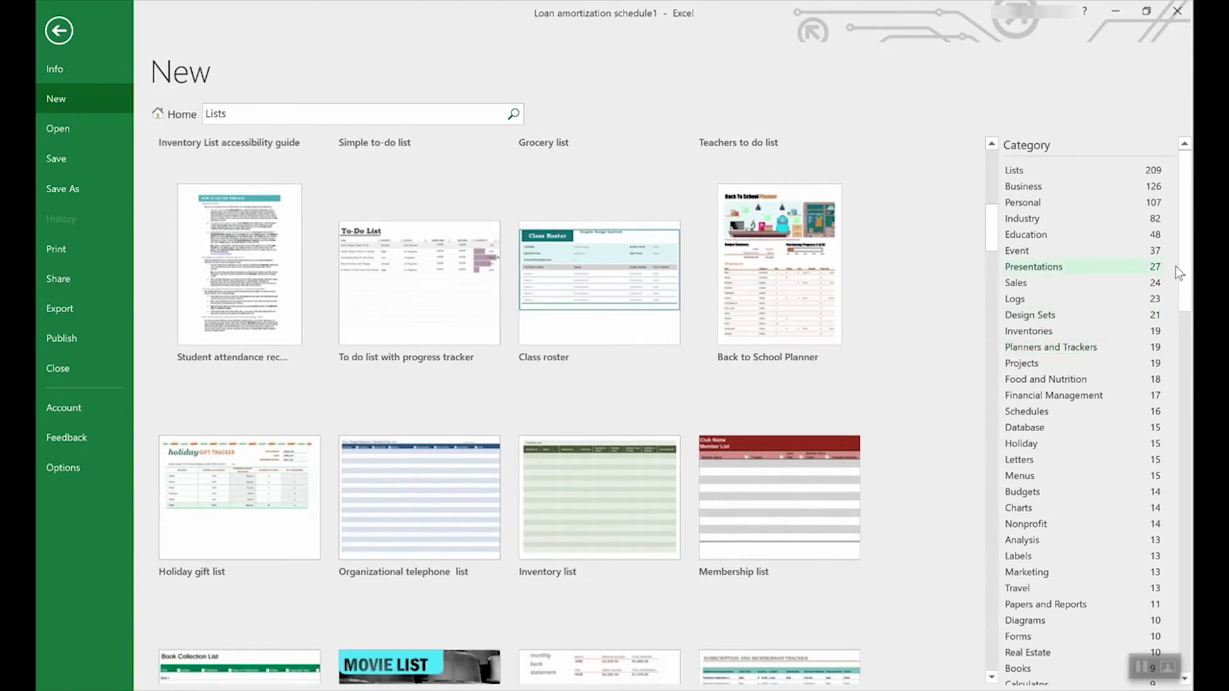
pyautogui.moveTo(1185, 267); pyautogui.dragTo(1130, 249)
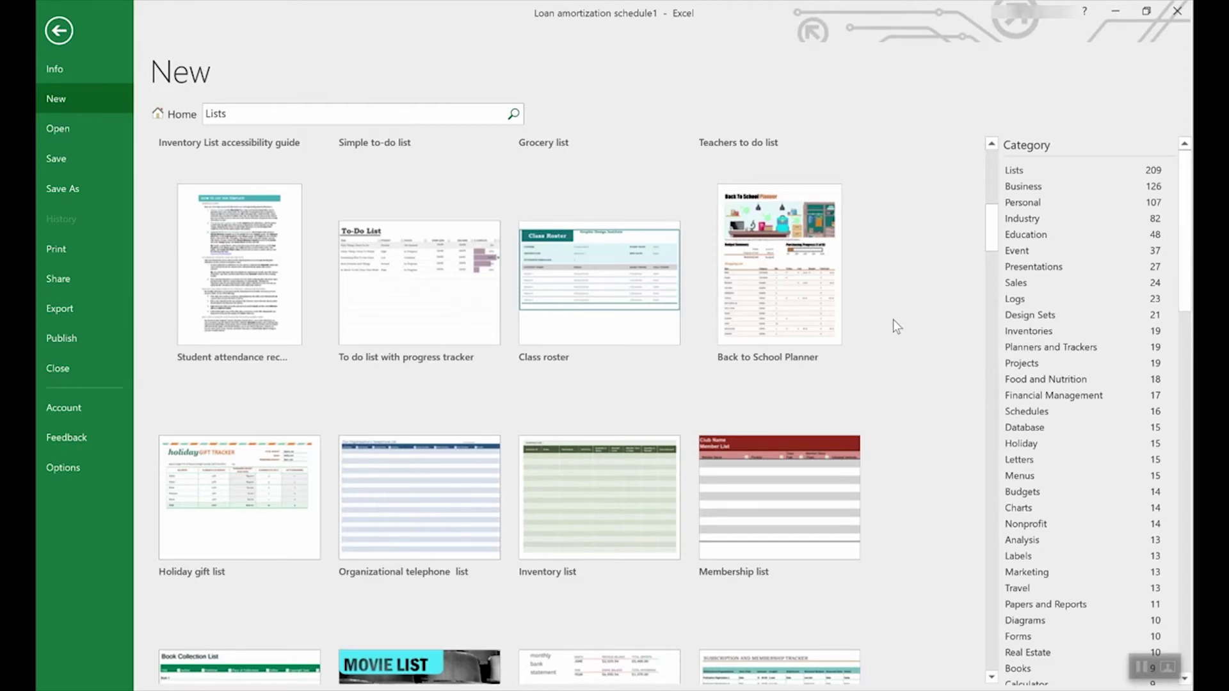
# - Return to the featured templates and preview the Employee time sheet (weekly, monthly, yearly) template
pyautogui.click(170, 116)
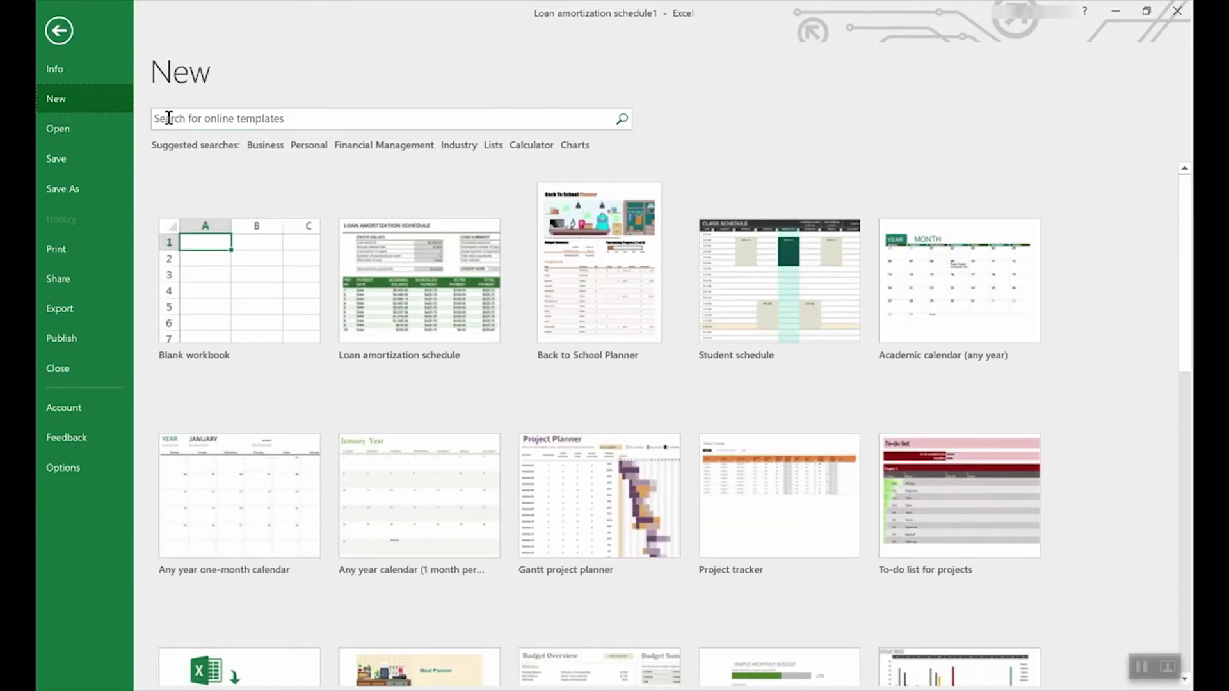
pyautogui.scroll(-4, 711, 419)
pyautogui.scroll(-8, 717, 423)
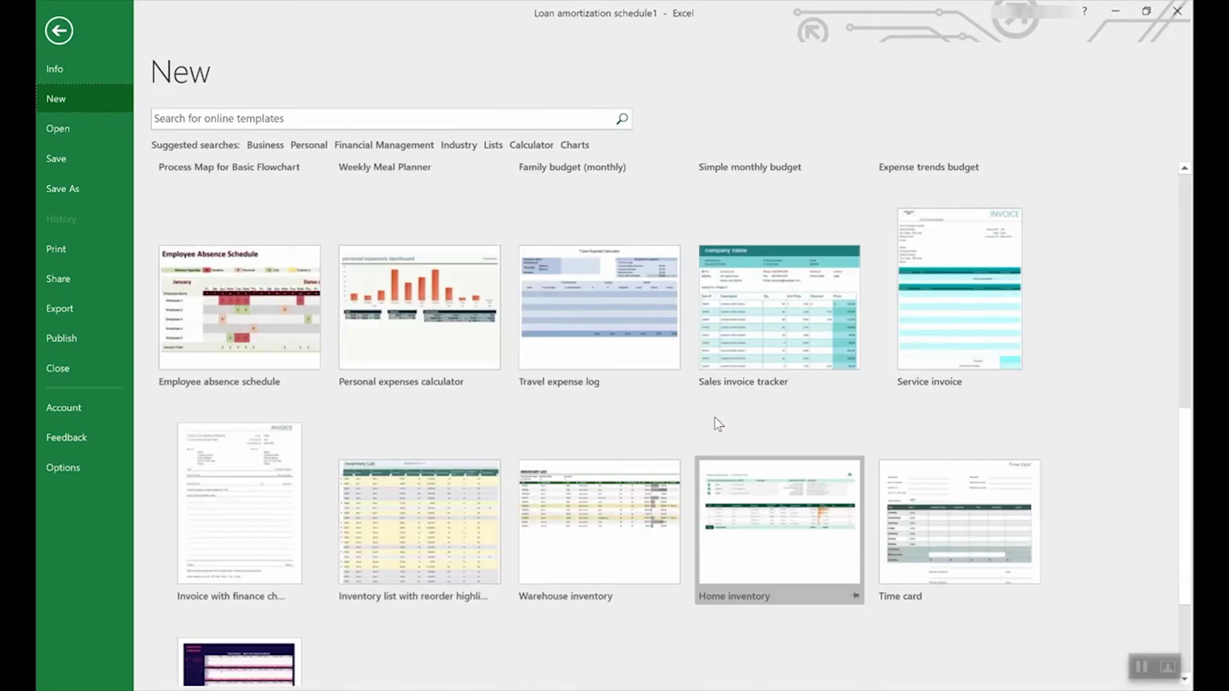
pyautogui.click(234, 515)
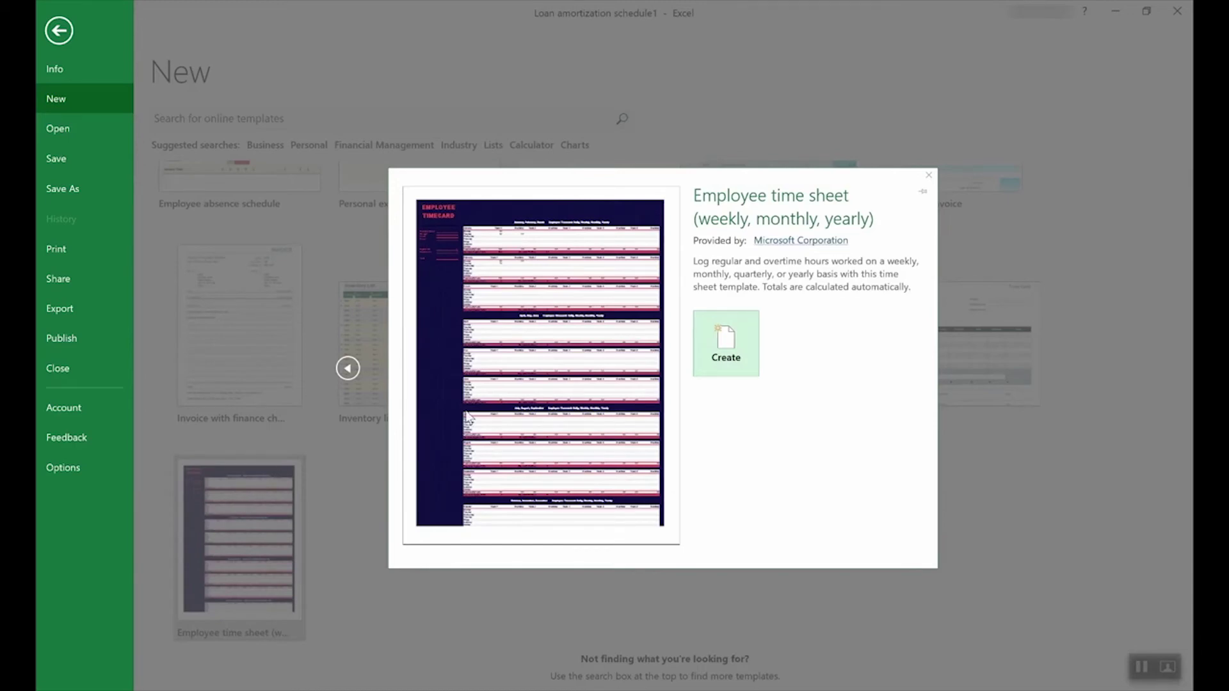
# - Create an Employee time sheet workbook and inspect the Regular and Overtime hrs totals in C14 and C15
pyautogui.click(736, 341)
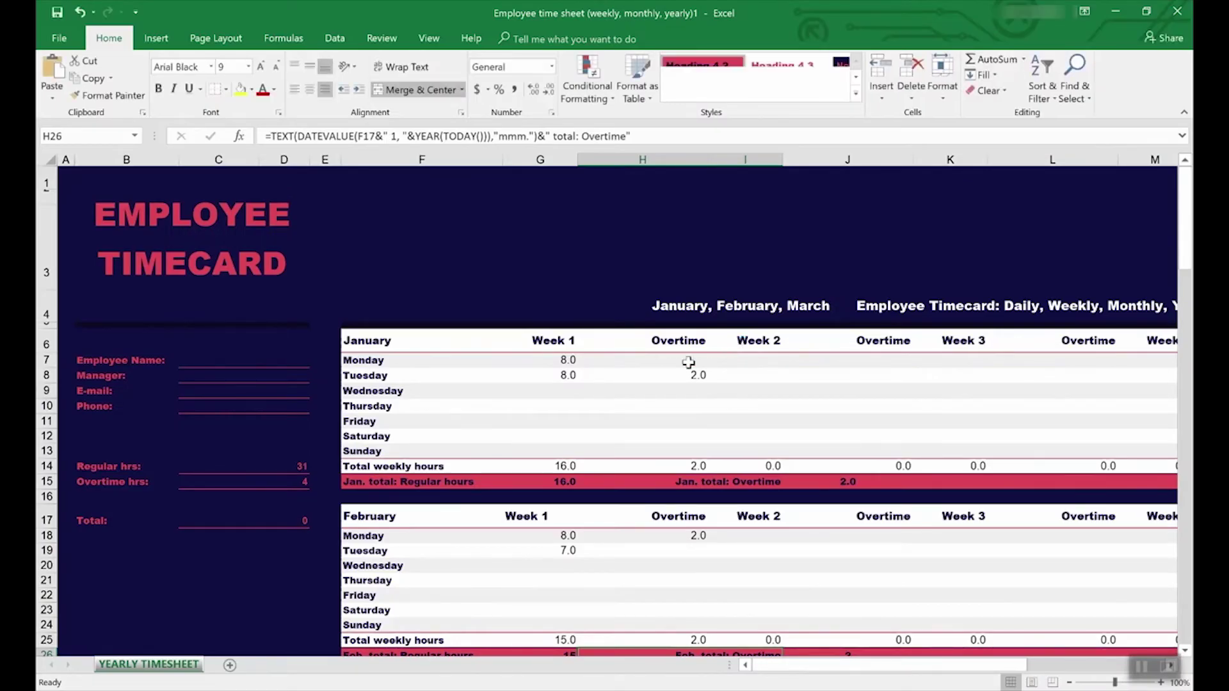
pyautogui.click(229, 466)
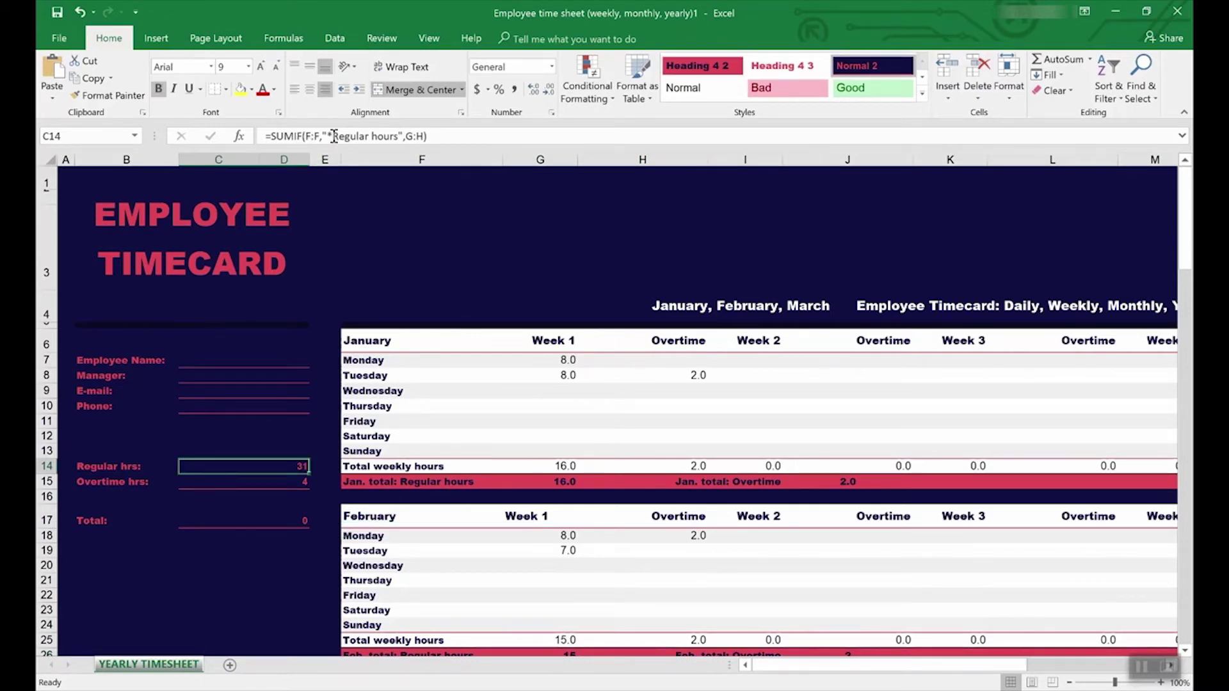
pyautogui.click(285, 483)
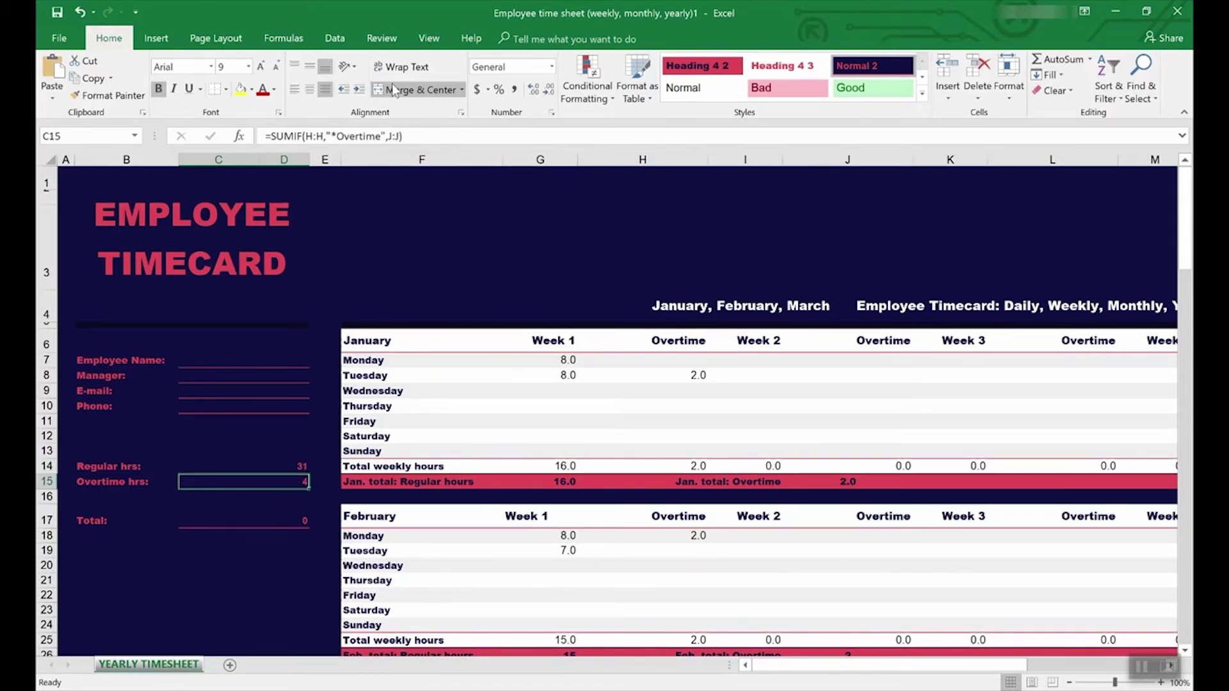
# - Trace the precedents of the Overtime hrs total using Formulas > Trace Precedents
pyautogui.click(379, 43)
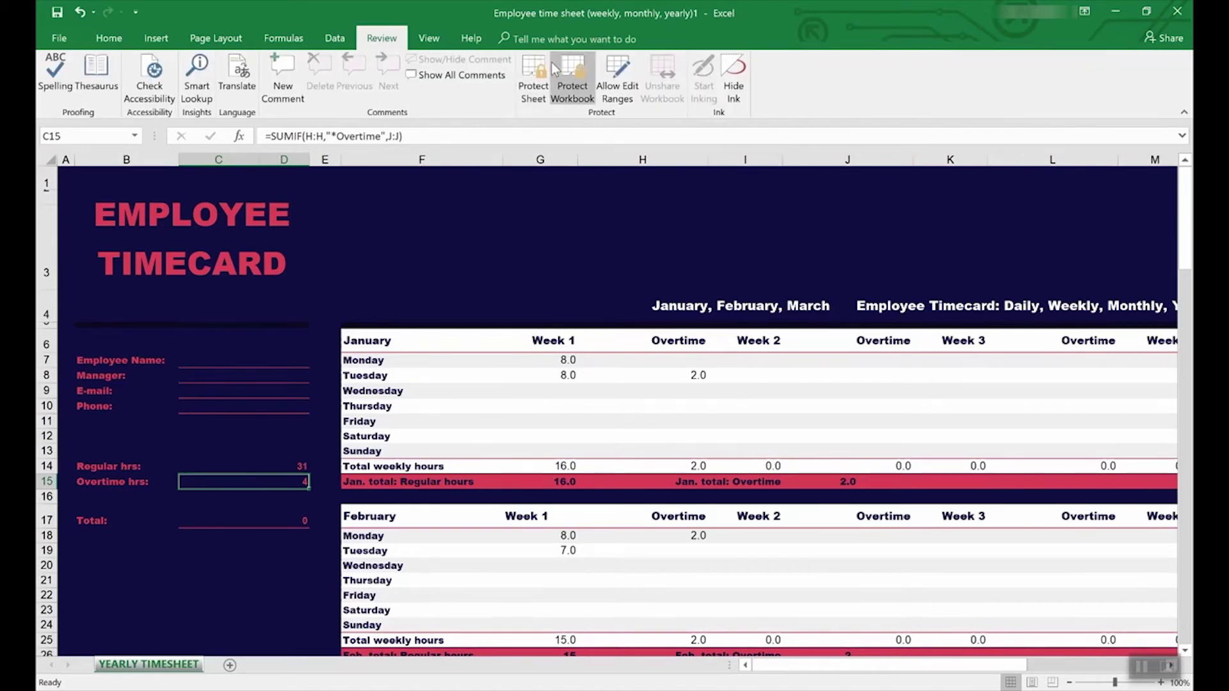
pyautogui.click(284, 39)
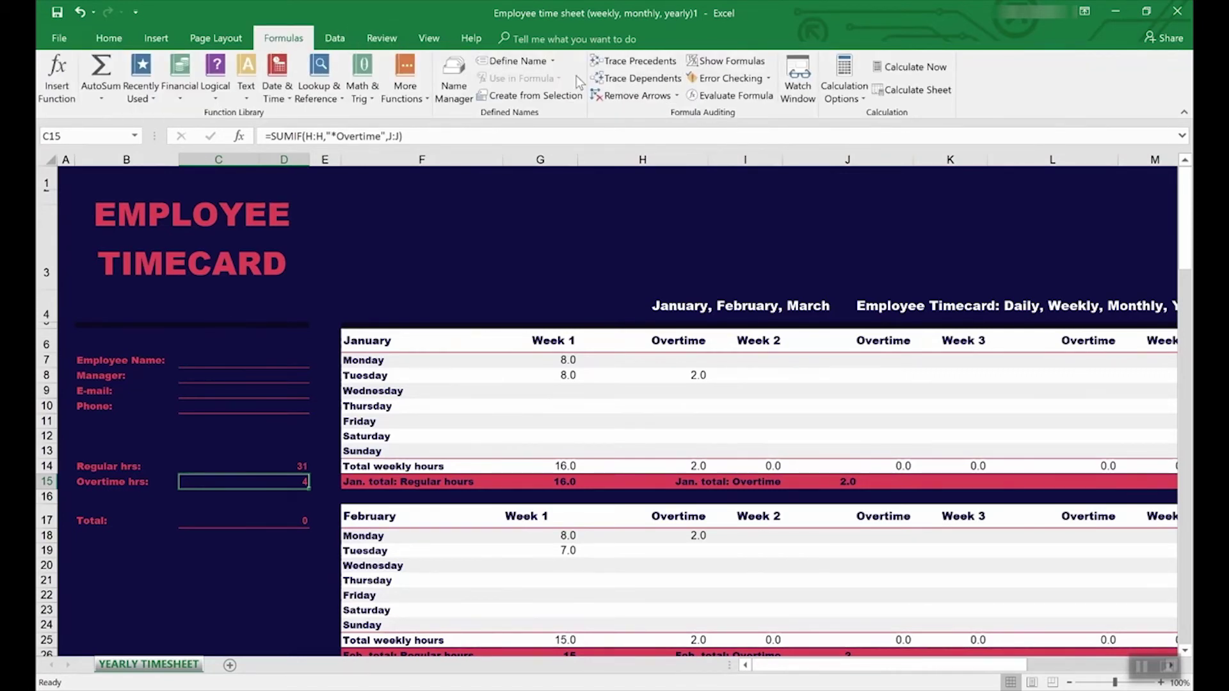
pyautogui.click(627, 64)
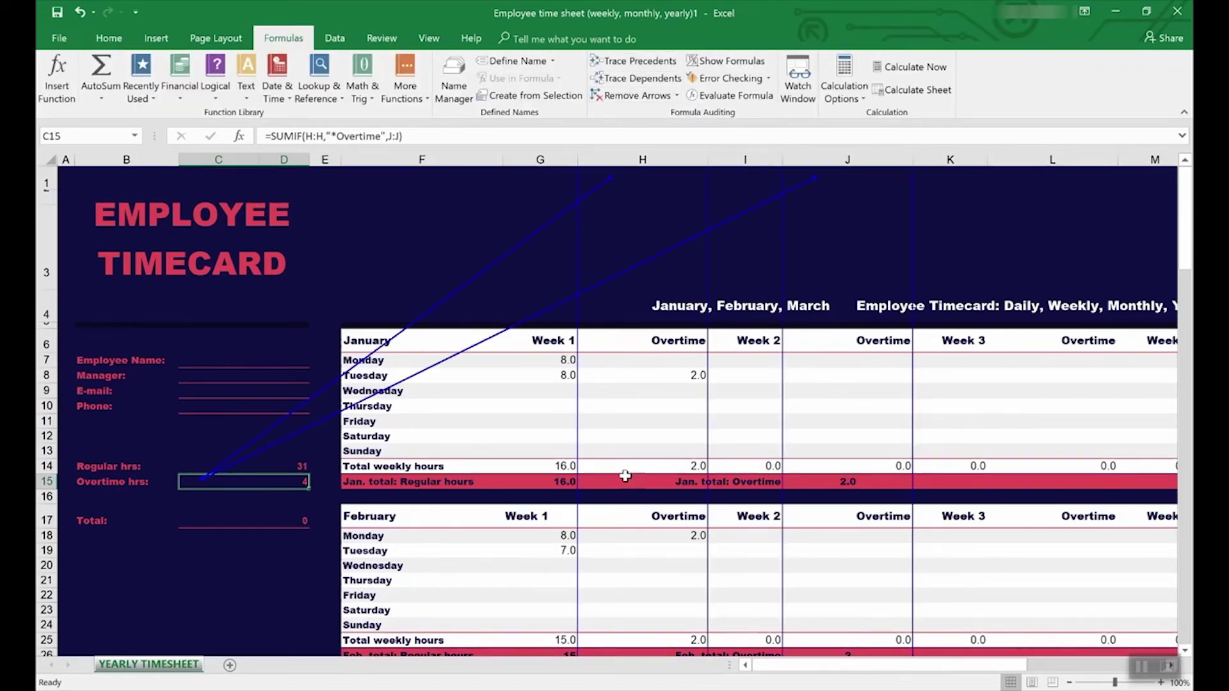
pyautogui.scroll(-8, 630, 466)
pyautogui.scroll(8, 630, 465)
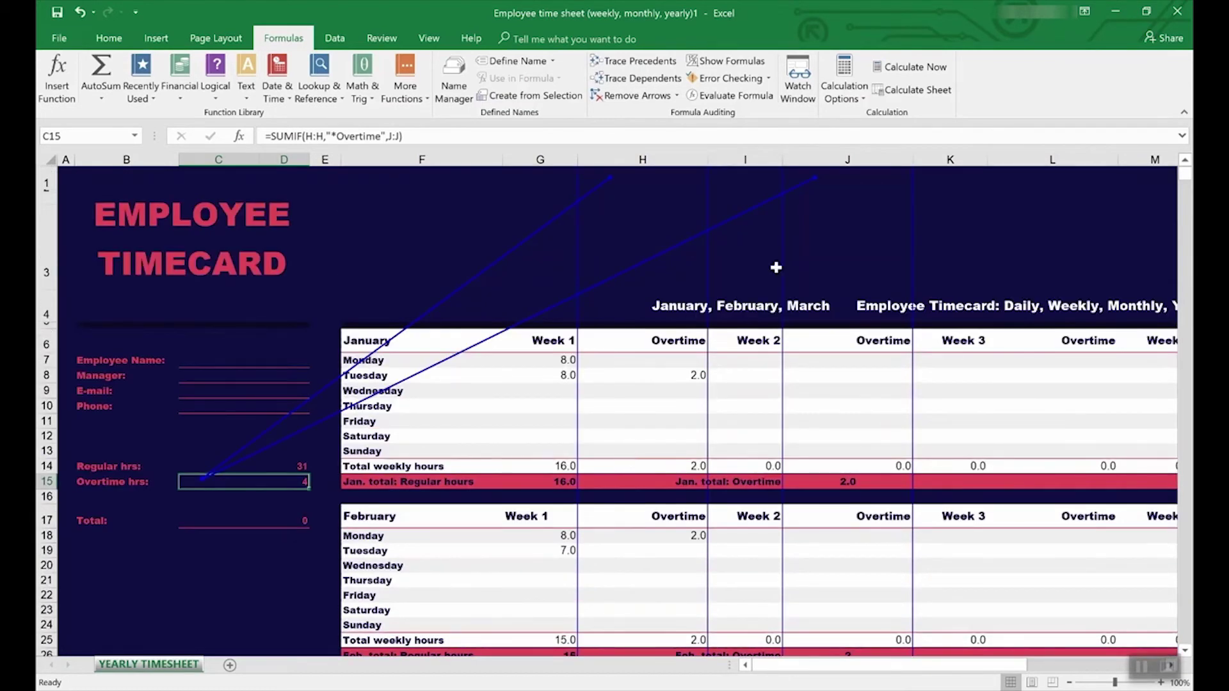
pyautogui.click(249, 467)
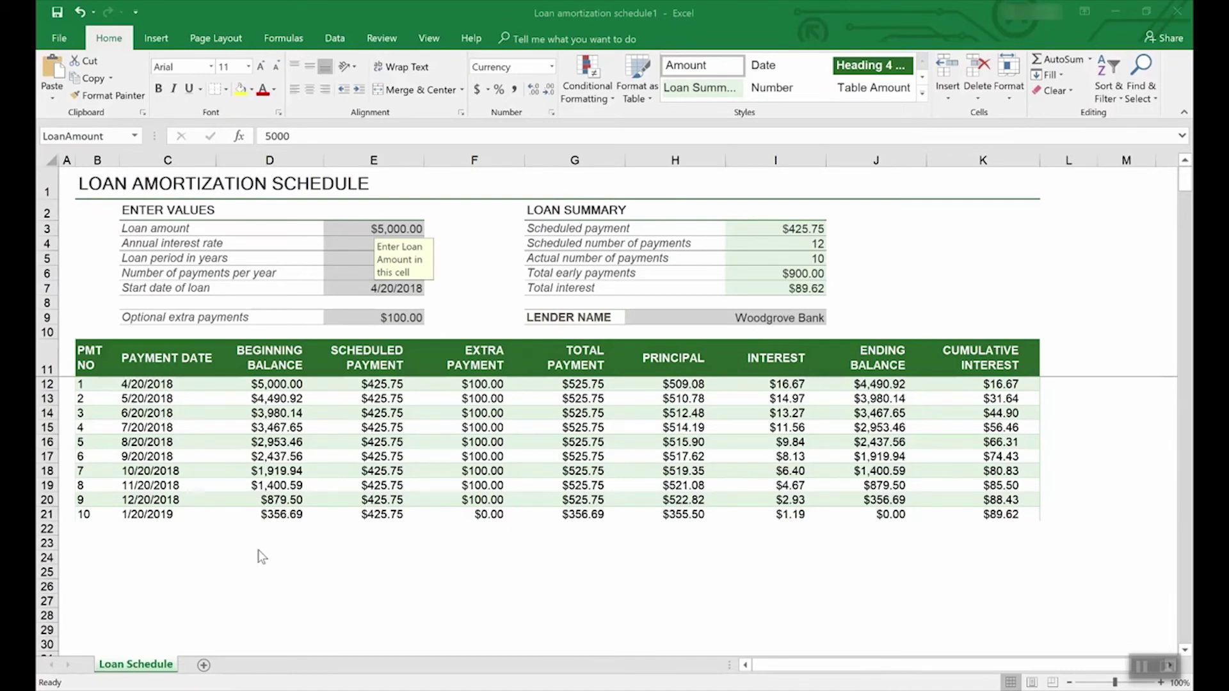
pyautogui.click(64, 36)
pyautogui.click(79, 188)
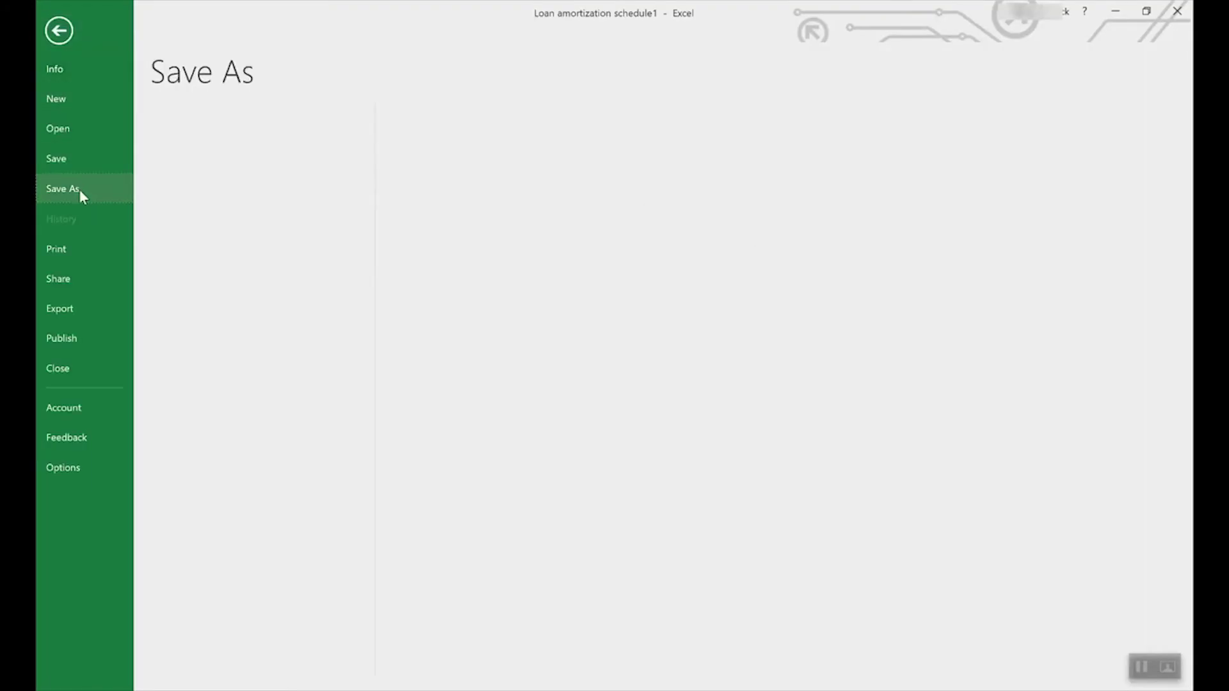
pyautogui.click(263, 165)
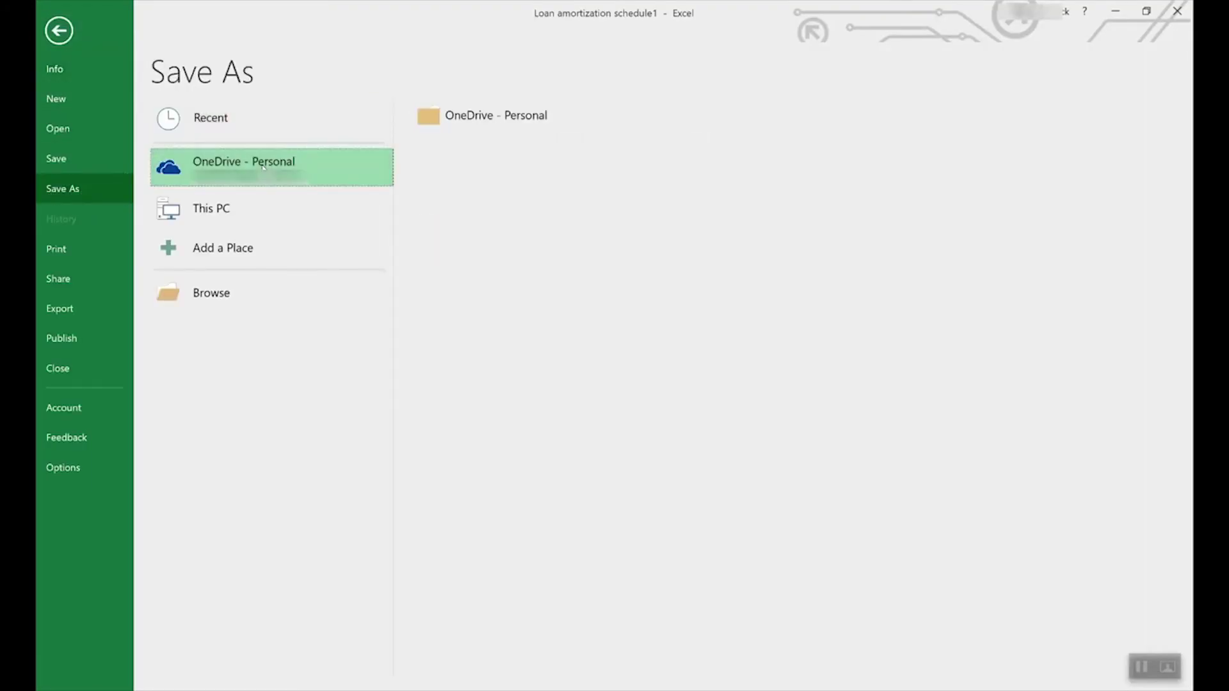
pyautogui.click(232, 202)
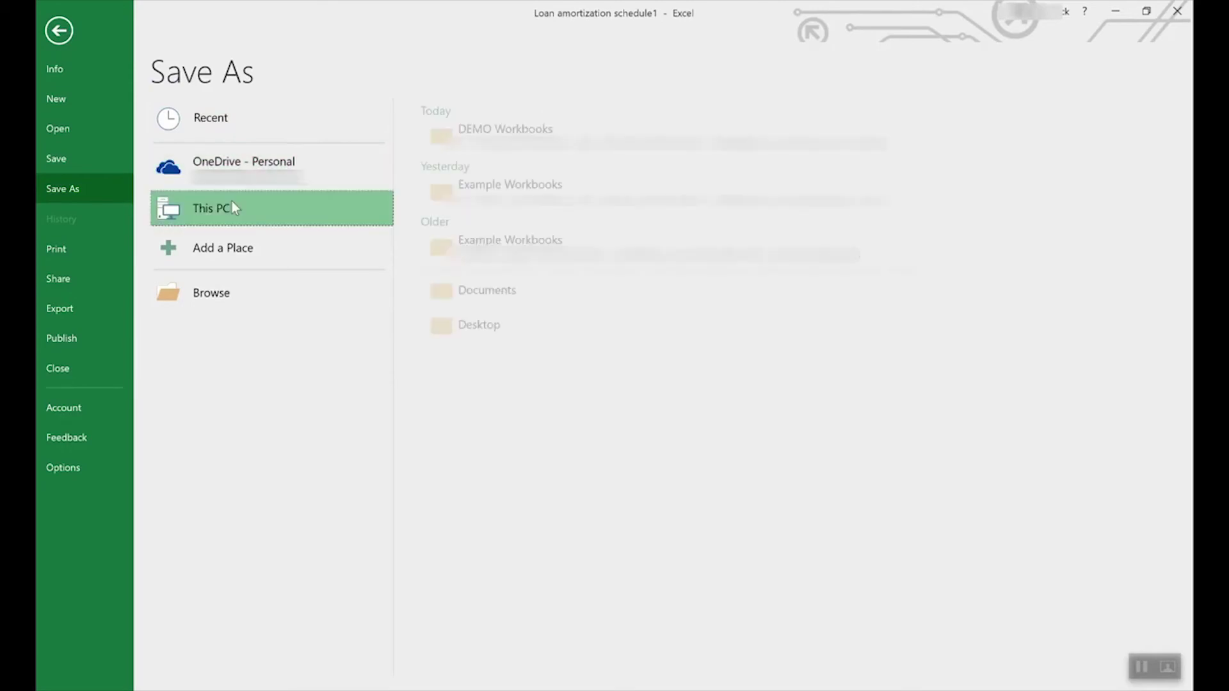
pyautogui.click(278, 203)
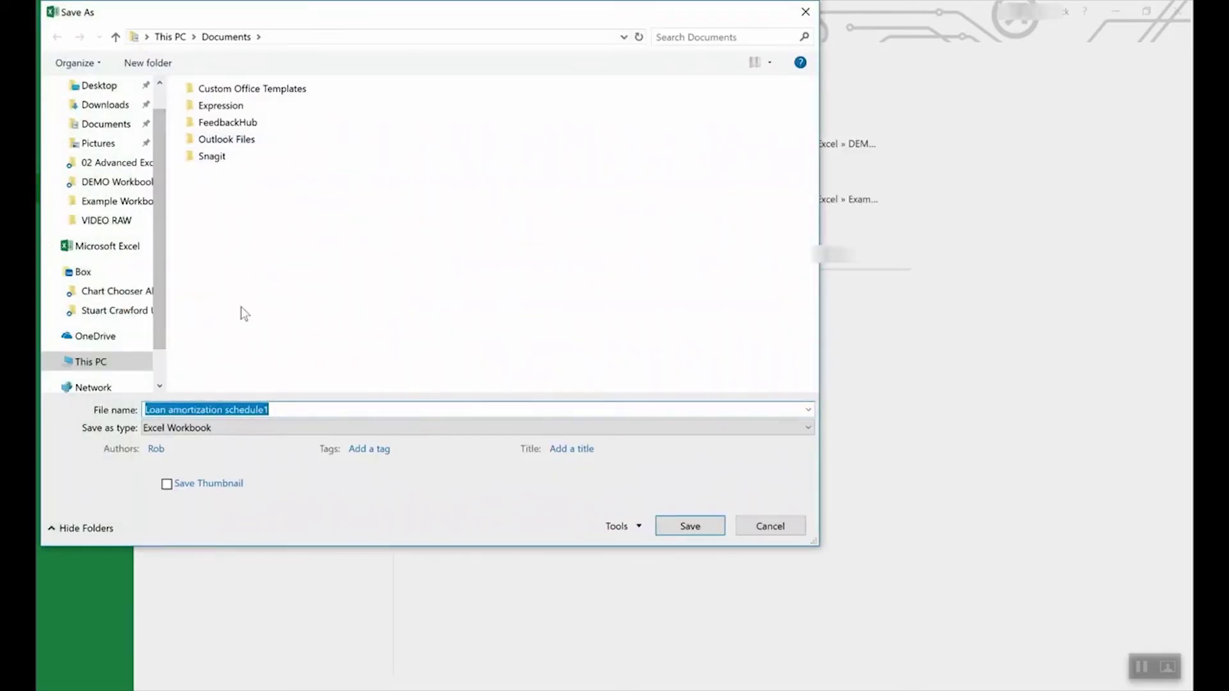
pyautogui.click(231, 428)
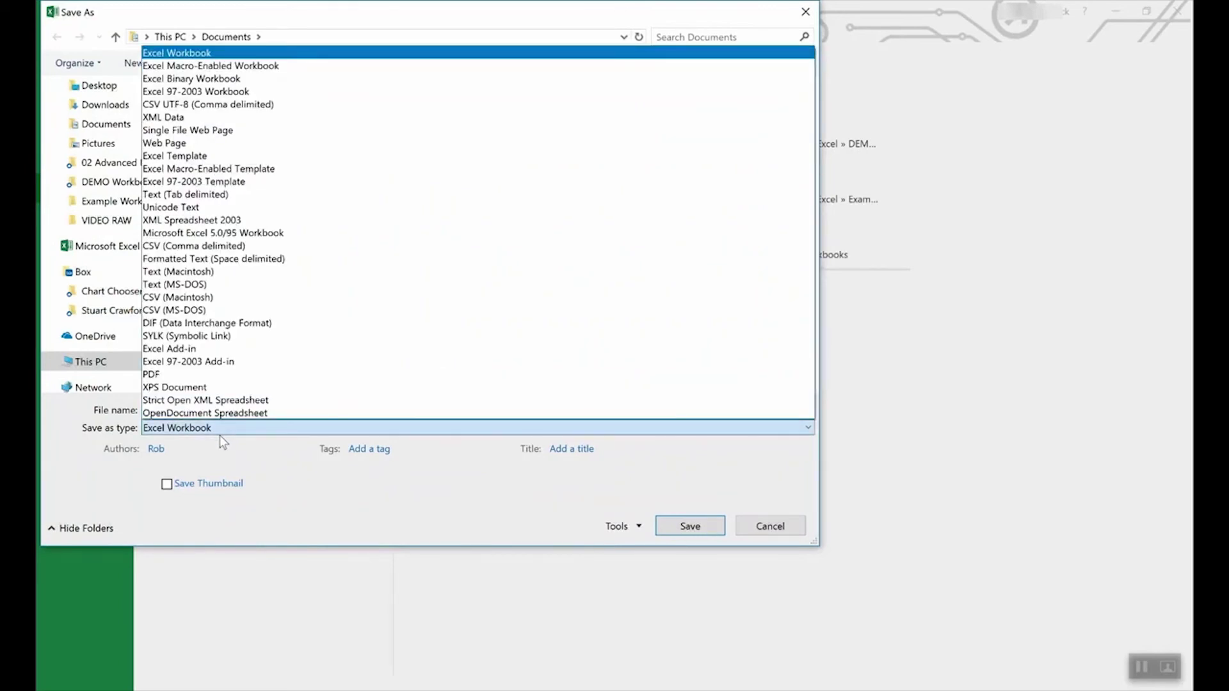
pyautogui.click(203, 156)
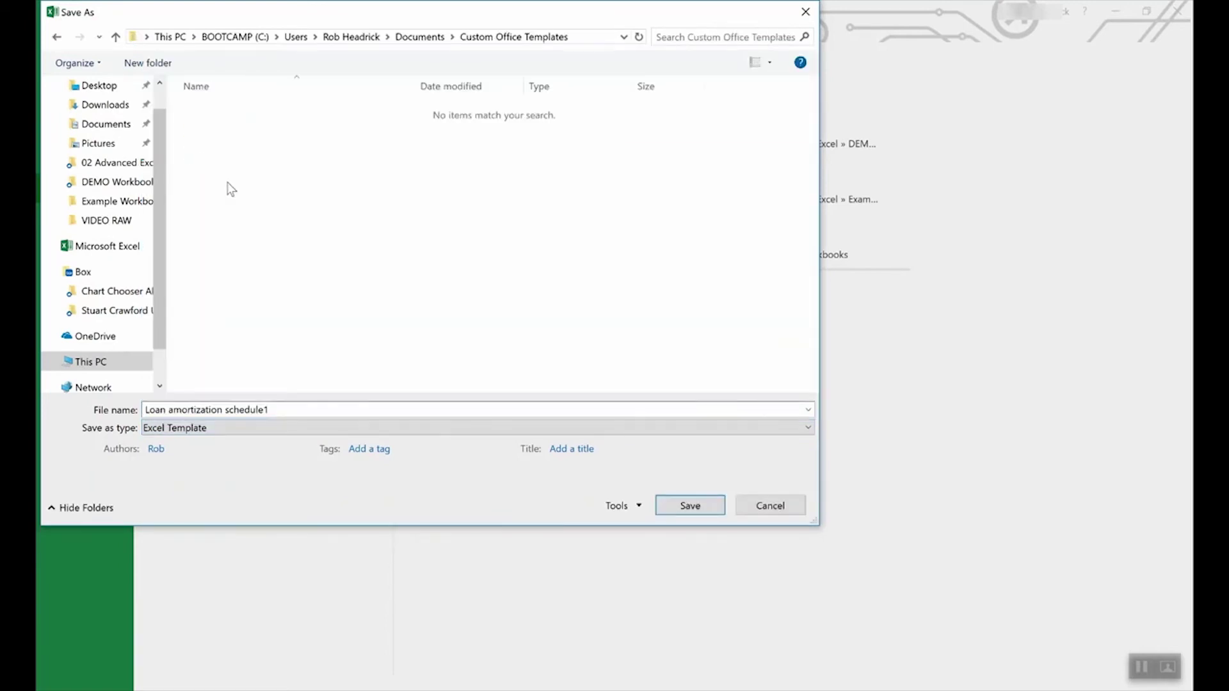
pyautogui.click(771, 505)
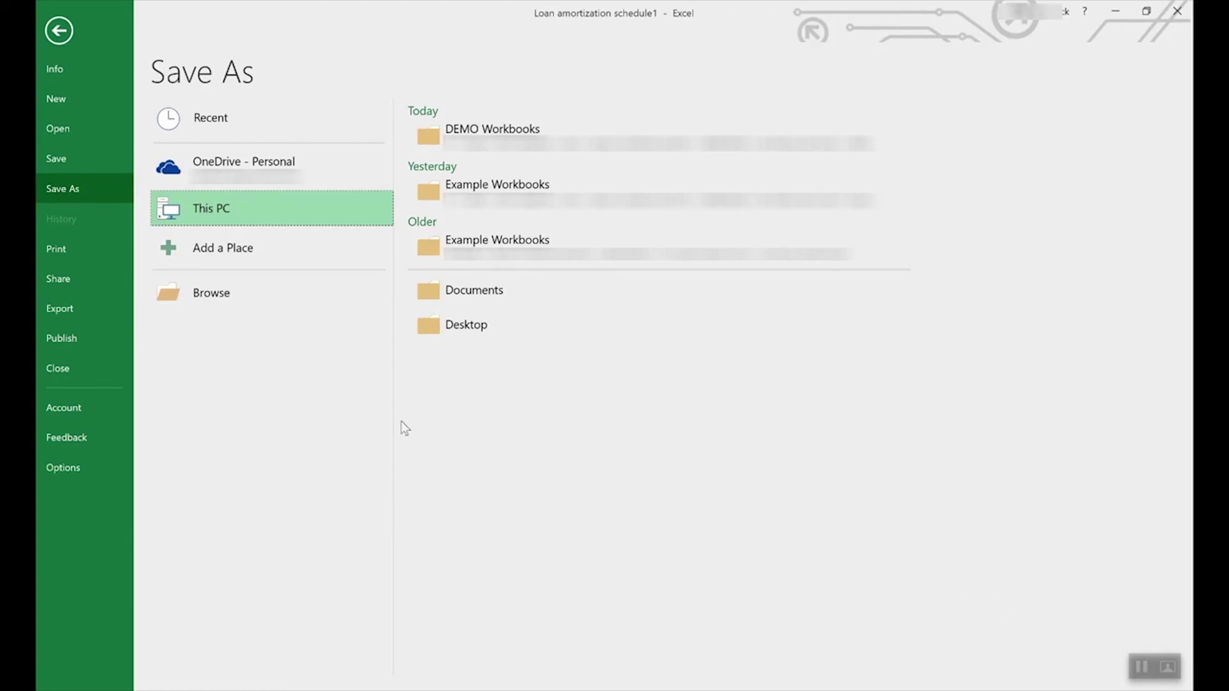
pyautogui.click(67, 29)
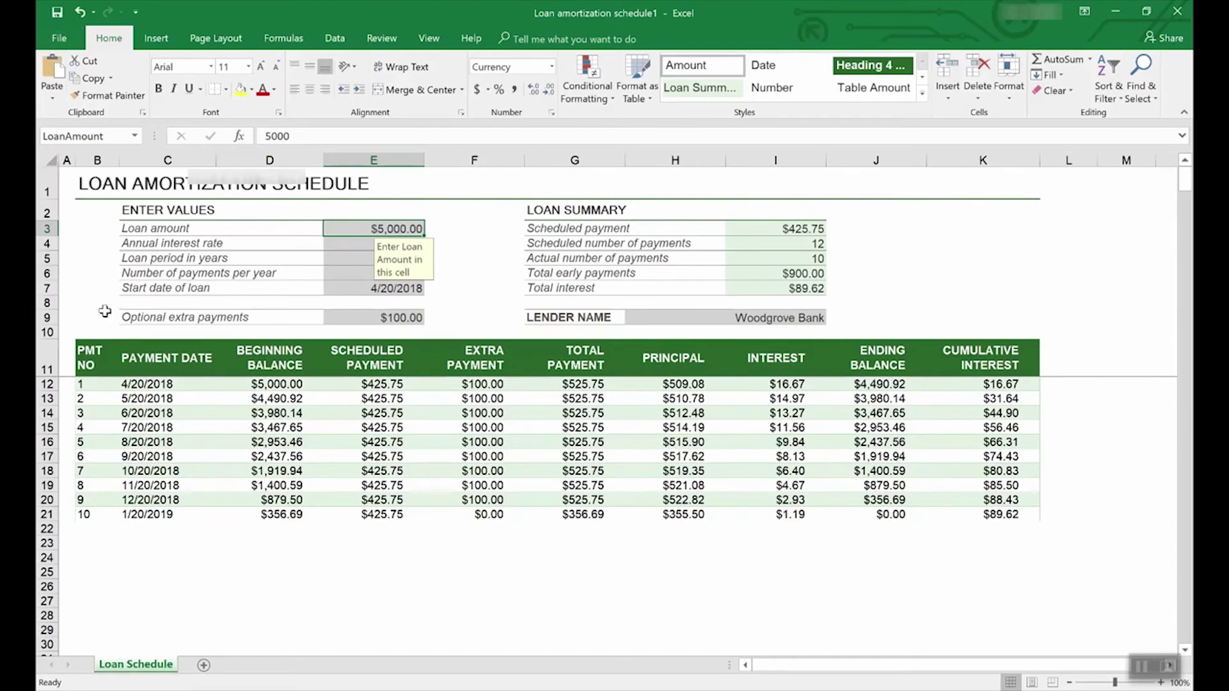